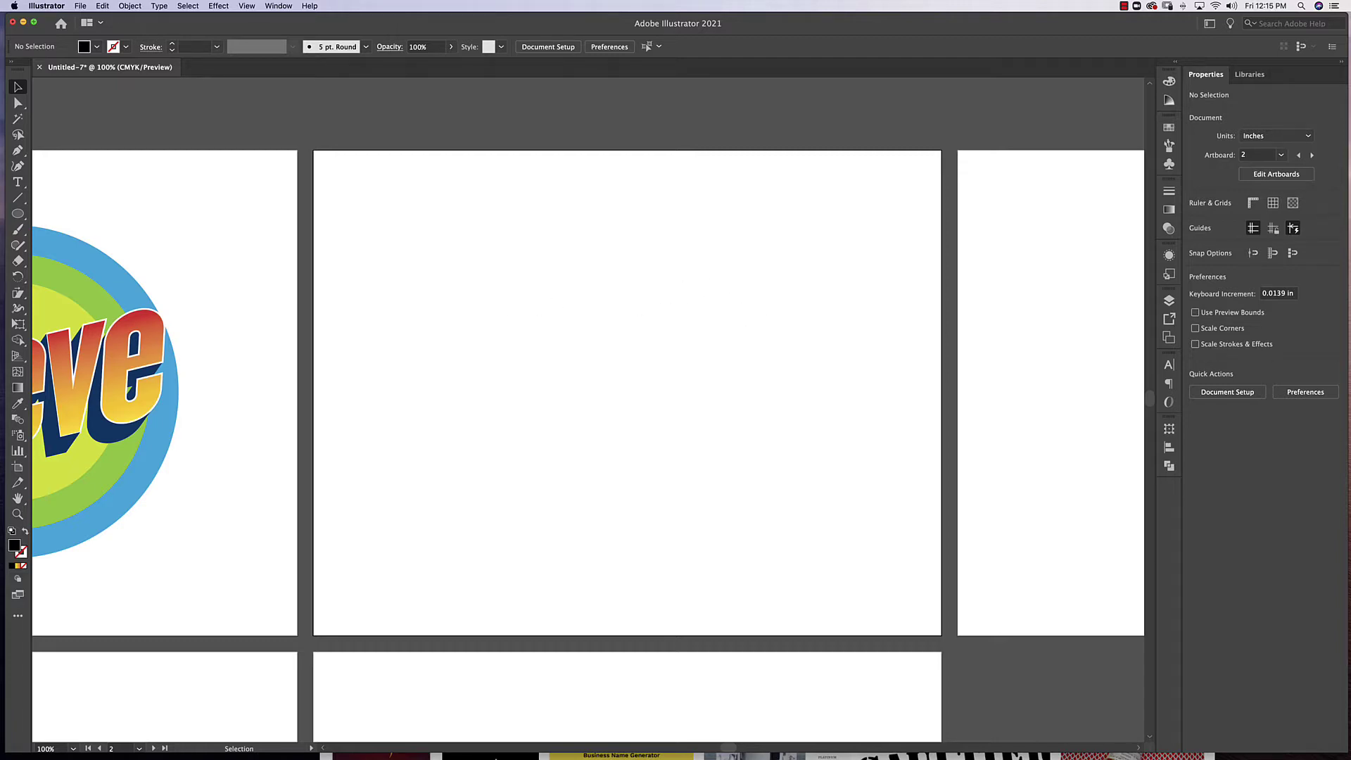
- Browse the Google Images results for 'mens fragrance logos' in Safari for reference
mouse_move(420, 747)
click(439, 748)
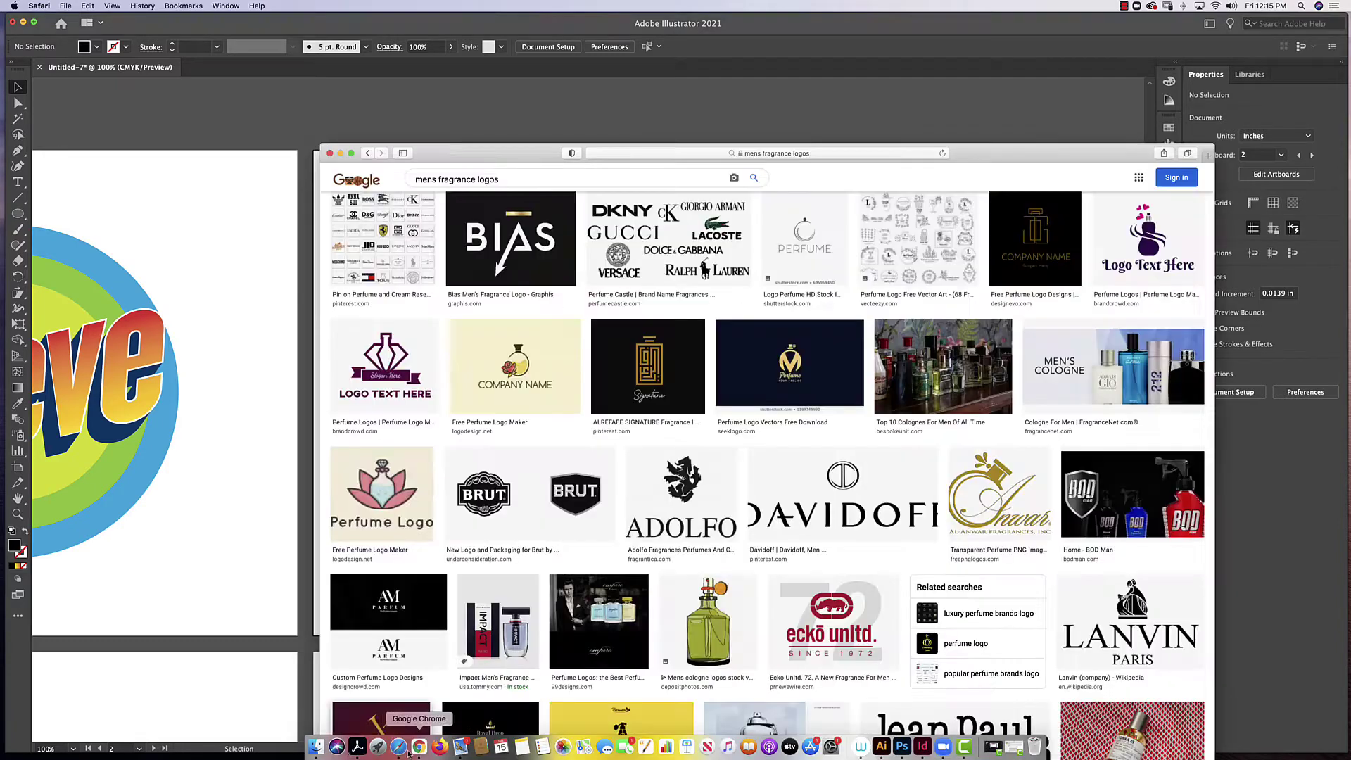
drag(944, 159, 915, 120)
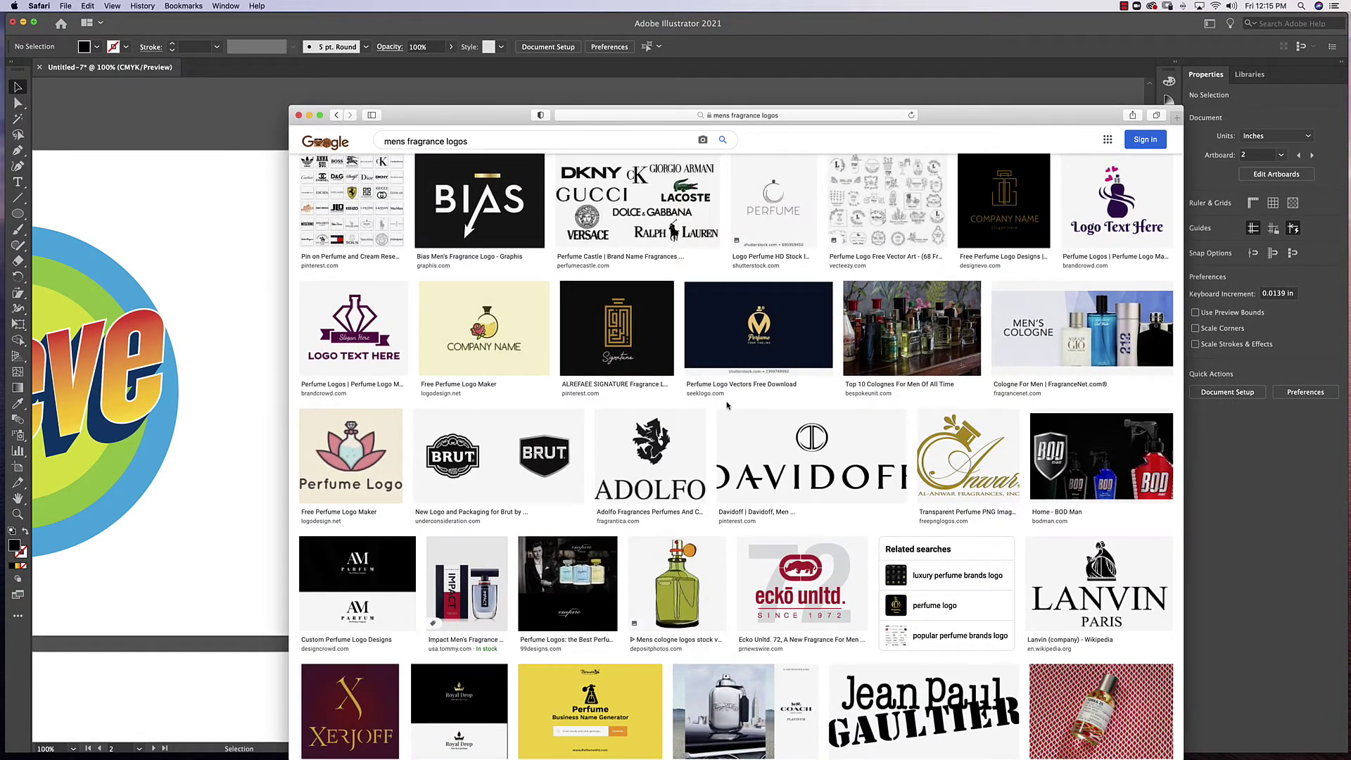
scroll(727, 406, down, 3)
scroll(727, 407, down, 3)
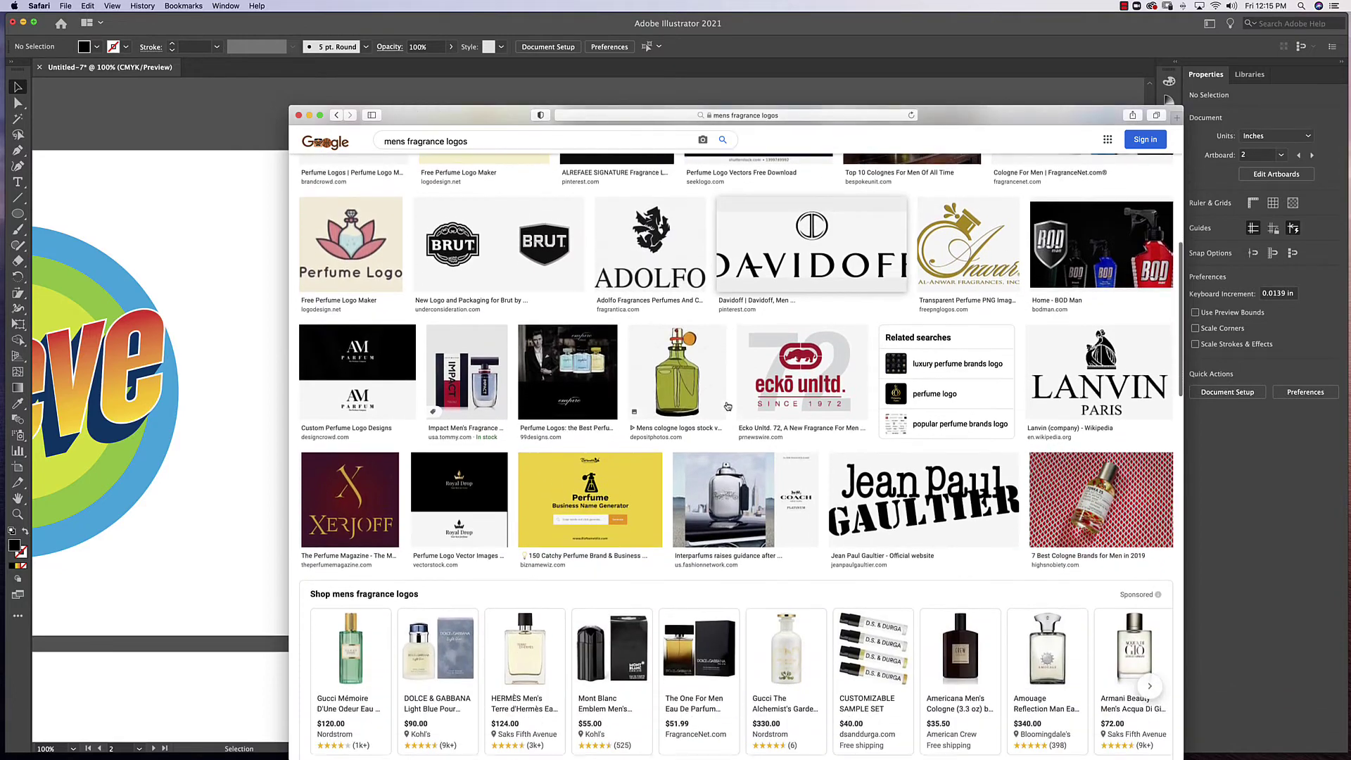
scroll(727, 406, down, 2)
scroll(726, 406, down, 2)
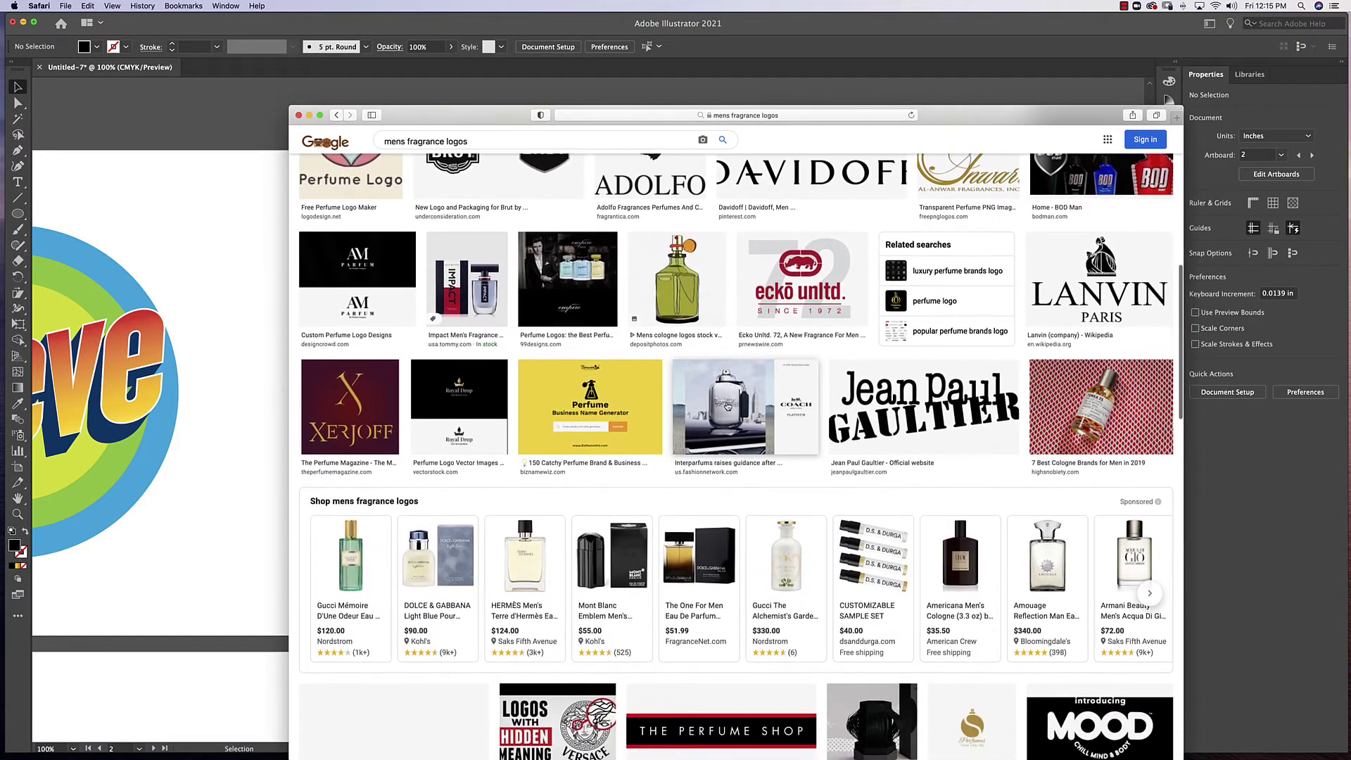
scroll(726, 406, down, 3)
scroll(726, 405, down, 2)
scroll(727, 406, down, 1)
scroll(726, 405, down, 1)
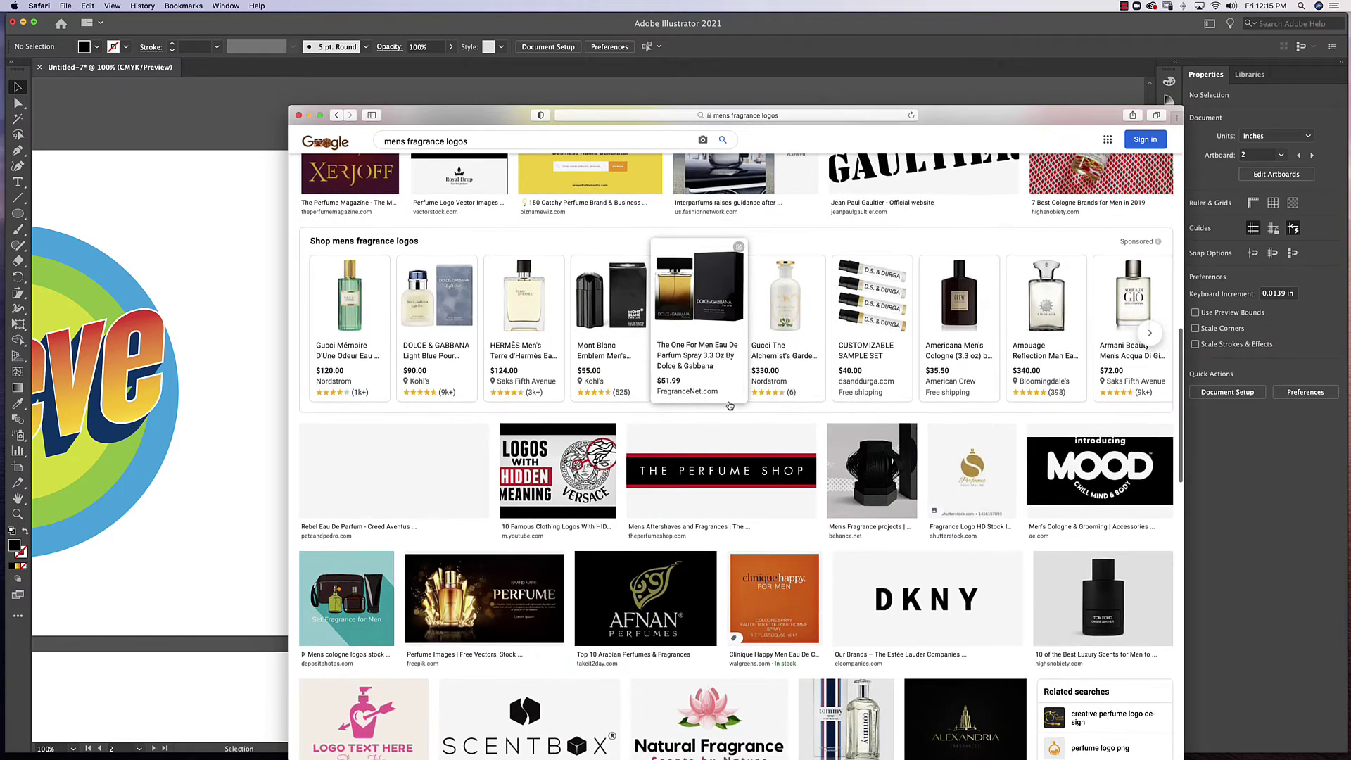
mouse_move(972, 727)
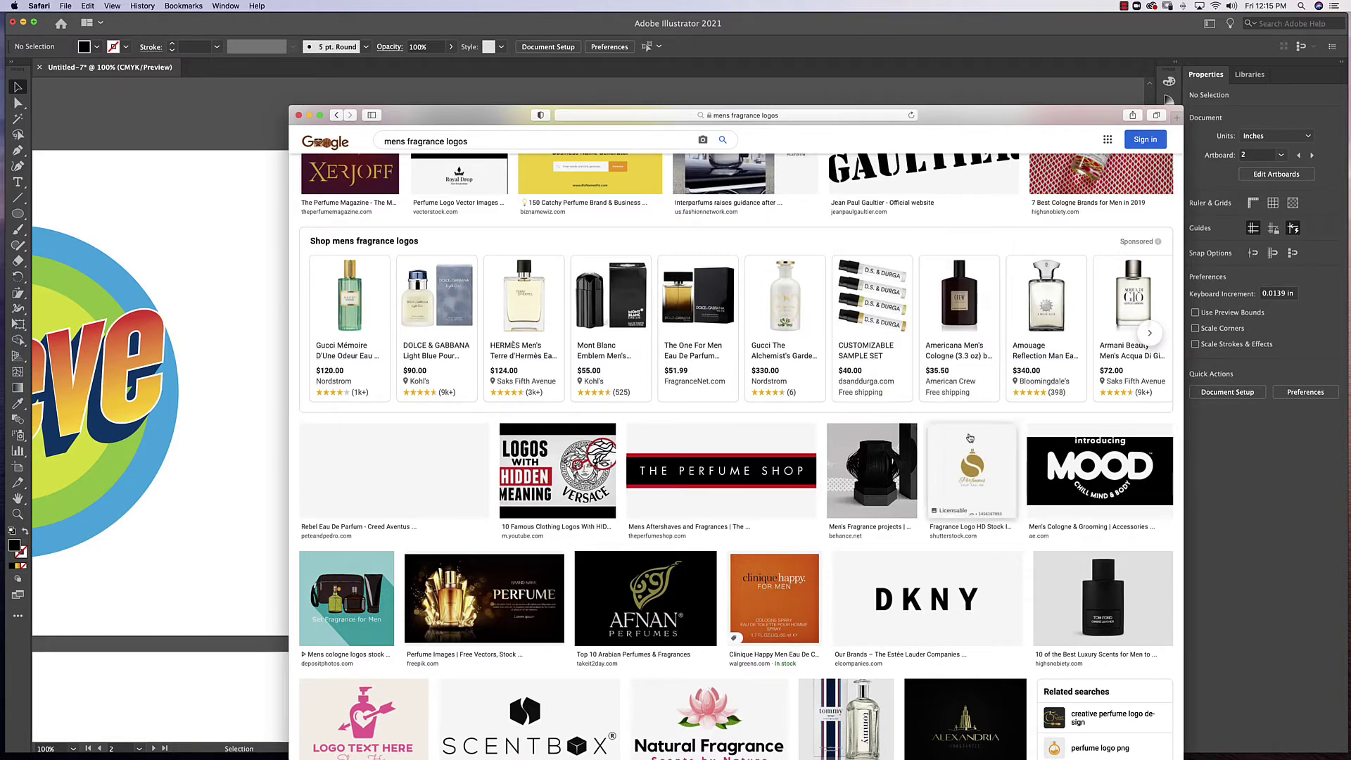
- Type 'Steve' as a text object in the middle of the artboard
click(263, 533)
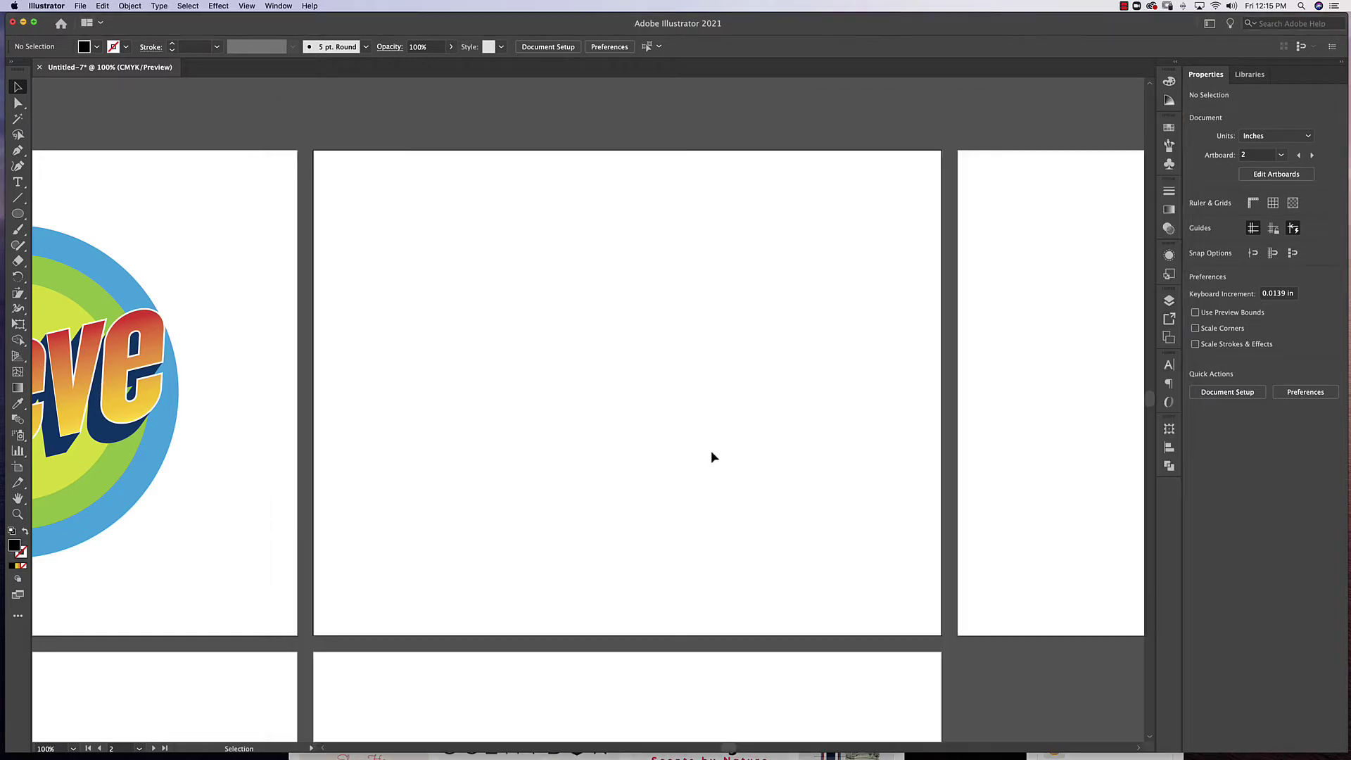
click(17, 185)
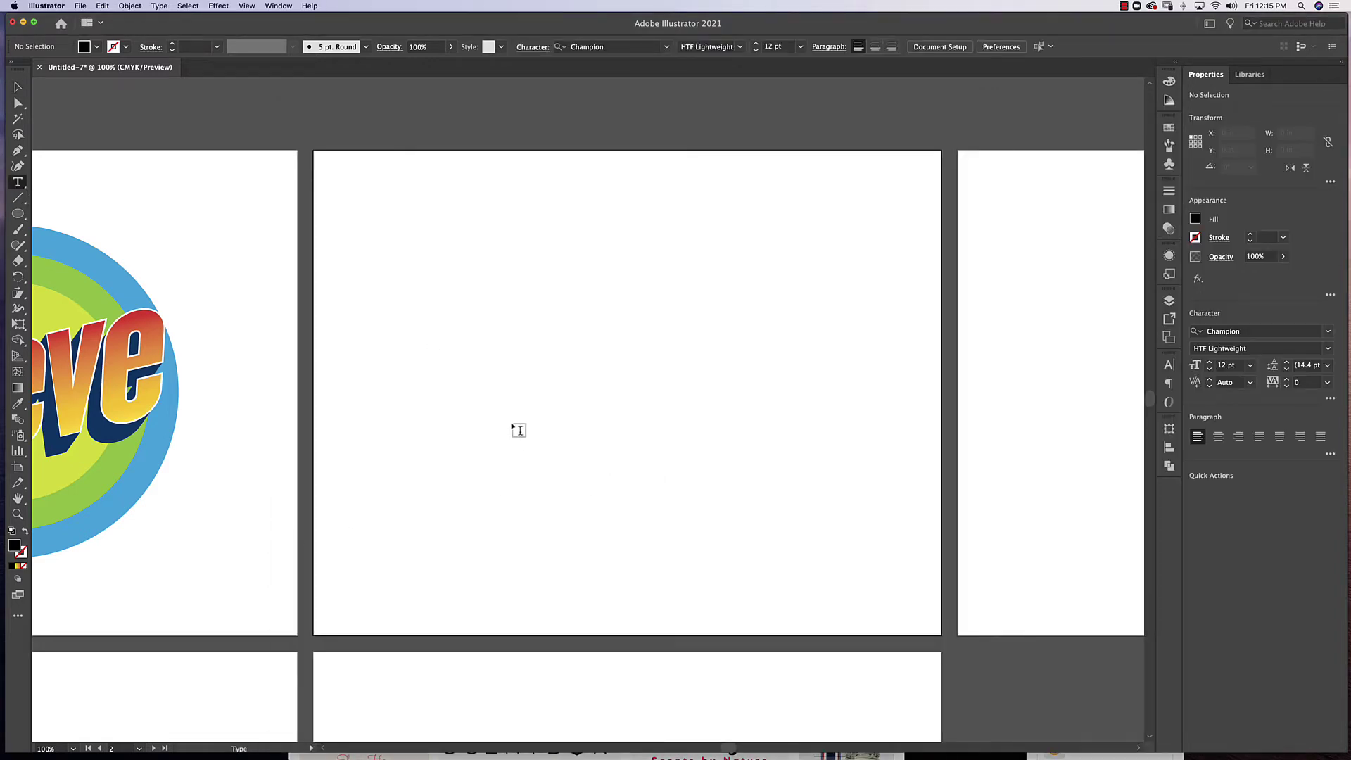
click(516, 422)
text(Steve)
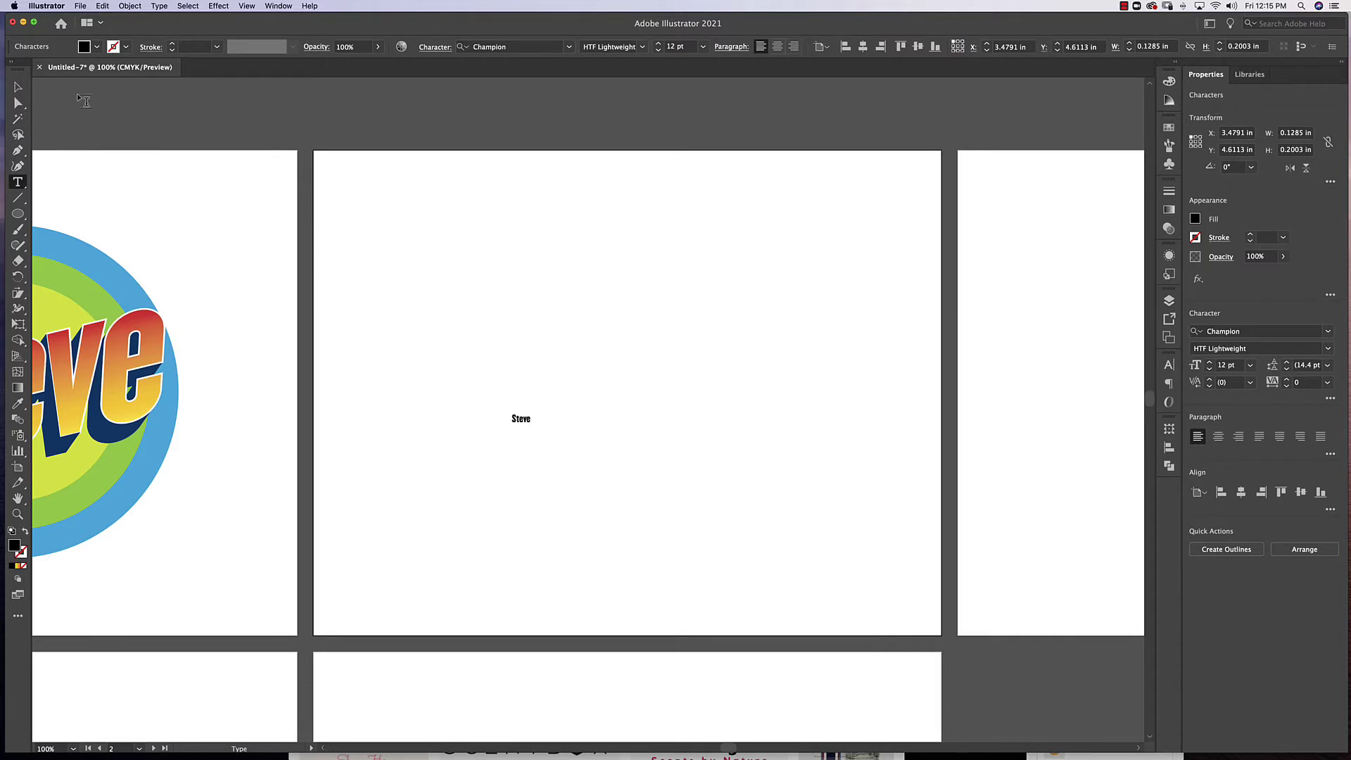
click(16, 89)
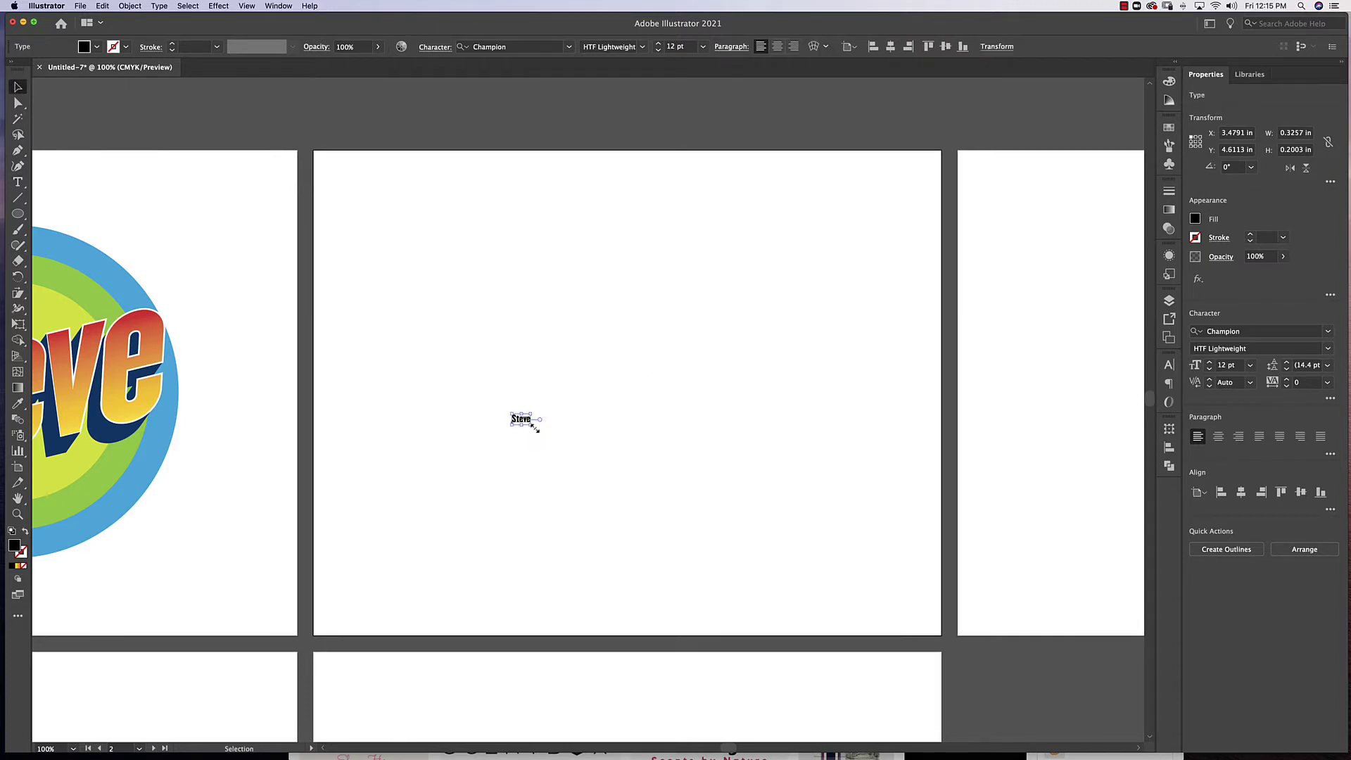
- Scale Steve up to about 197 pt and move it toward the artboard centre
mouse_move(535, 427)
mouse_down()
mouse_move(853, 563)
mouse_move(844, 462)
mouse_move(747, 284)
mouse_move(827, 461)
mouse_up()
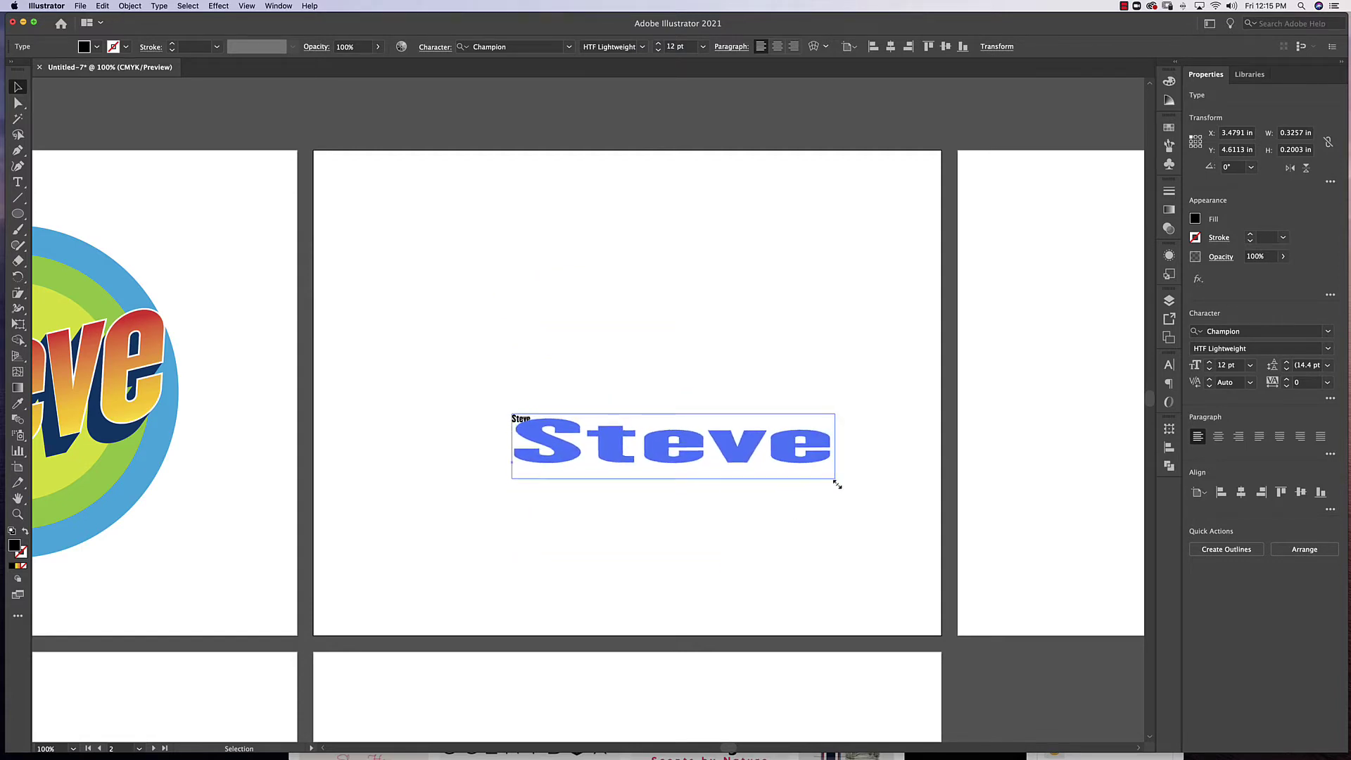
mouse_move(827, 461)
mouse_down()
mouse_move(859, 478)
mouse_move(736, 487)
mouse_up()
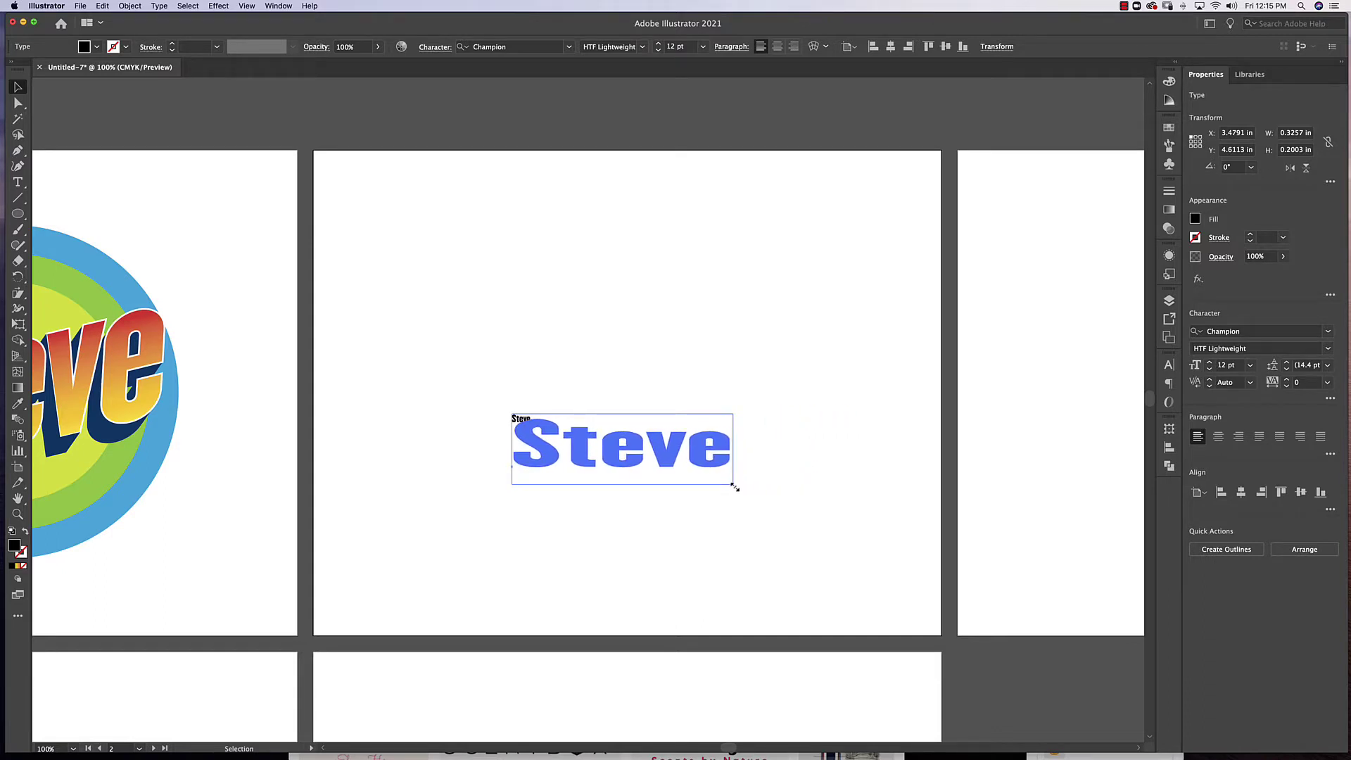
key(super+z)
drag(628, 484, 831, 592)
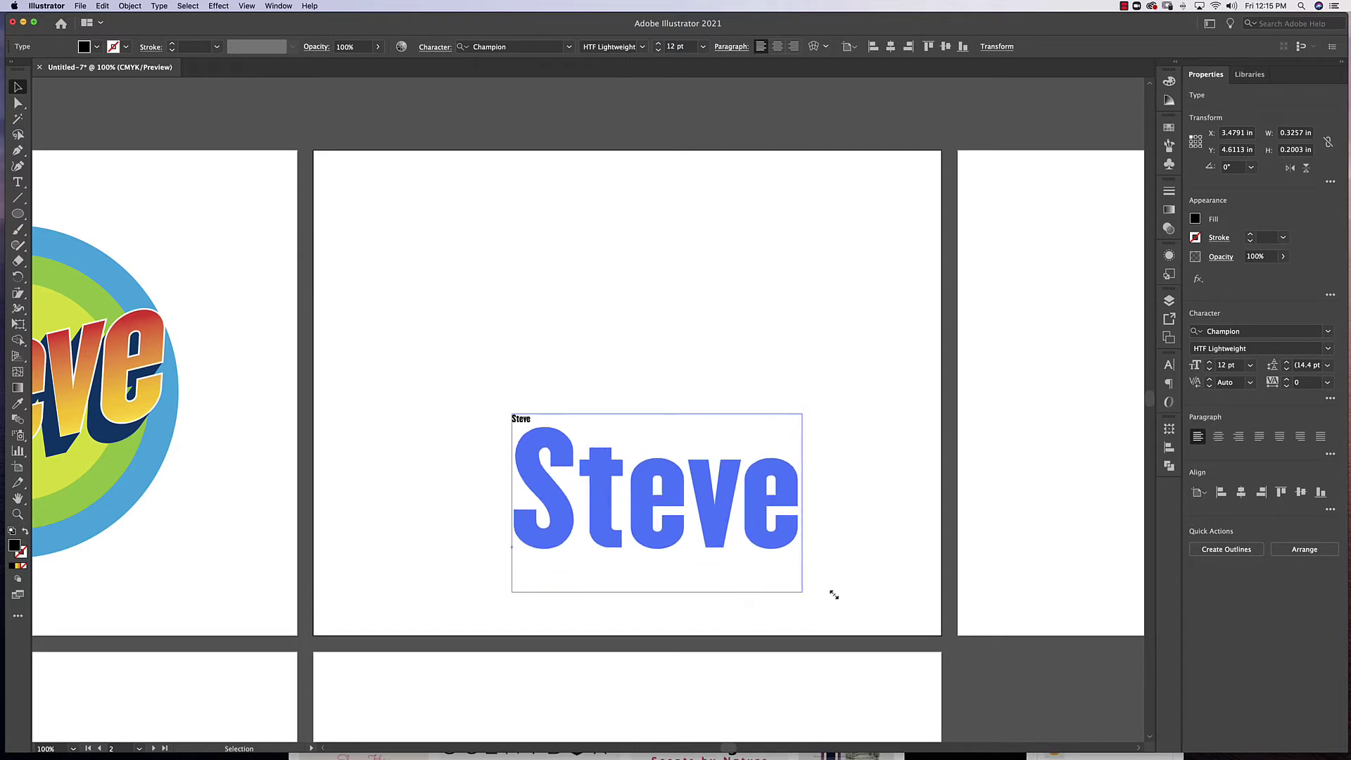
drag(830, 592, 834, 598)
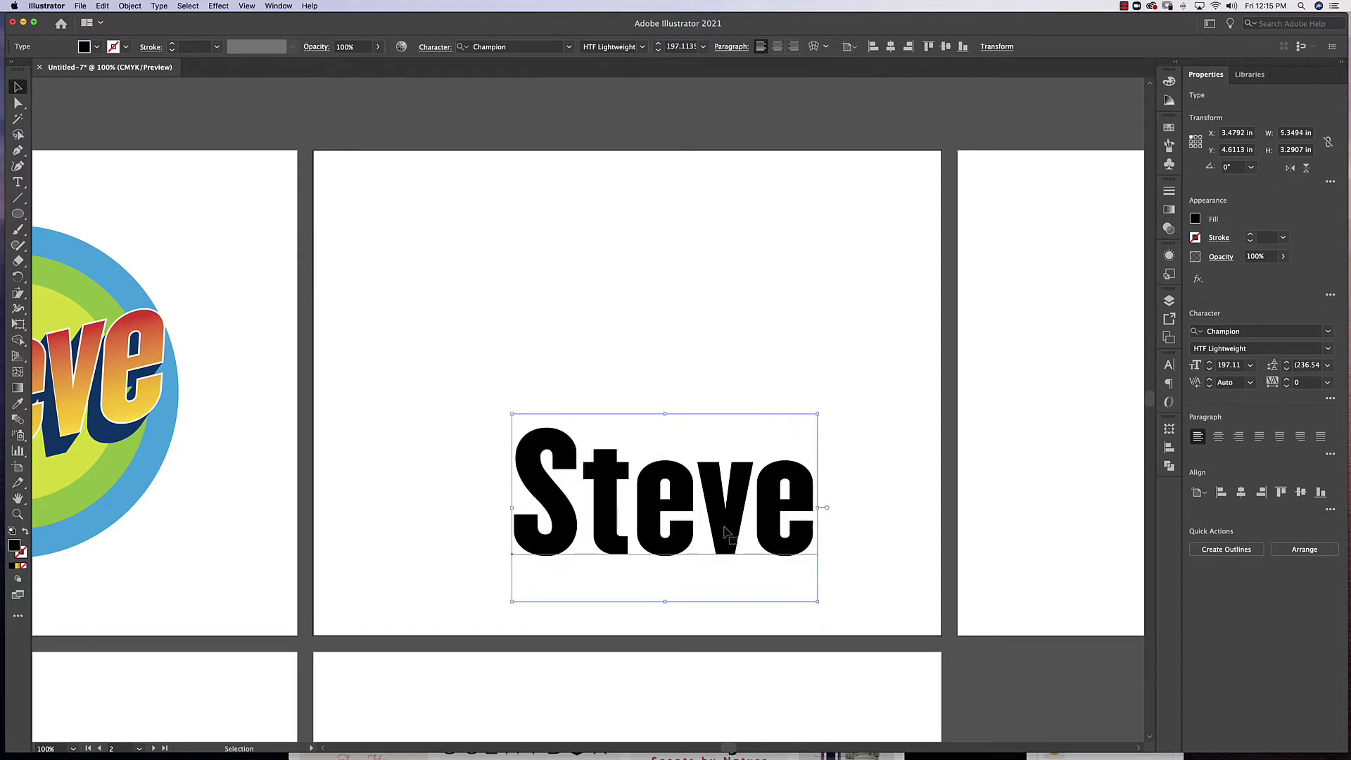
mouse_move(720, 550)
mouse_down()
mouse_move(696, 406)
mouse_move(691, 438)
mouse_up()
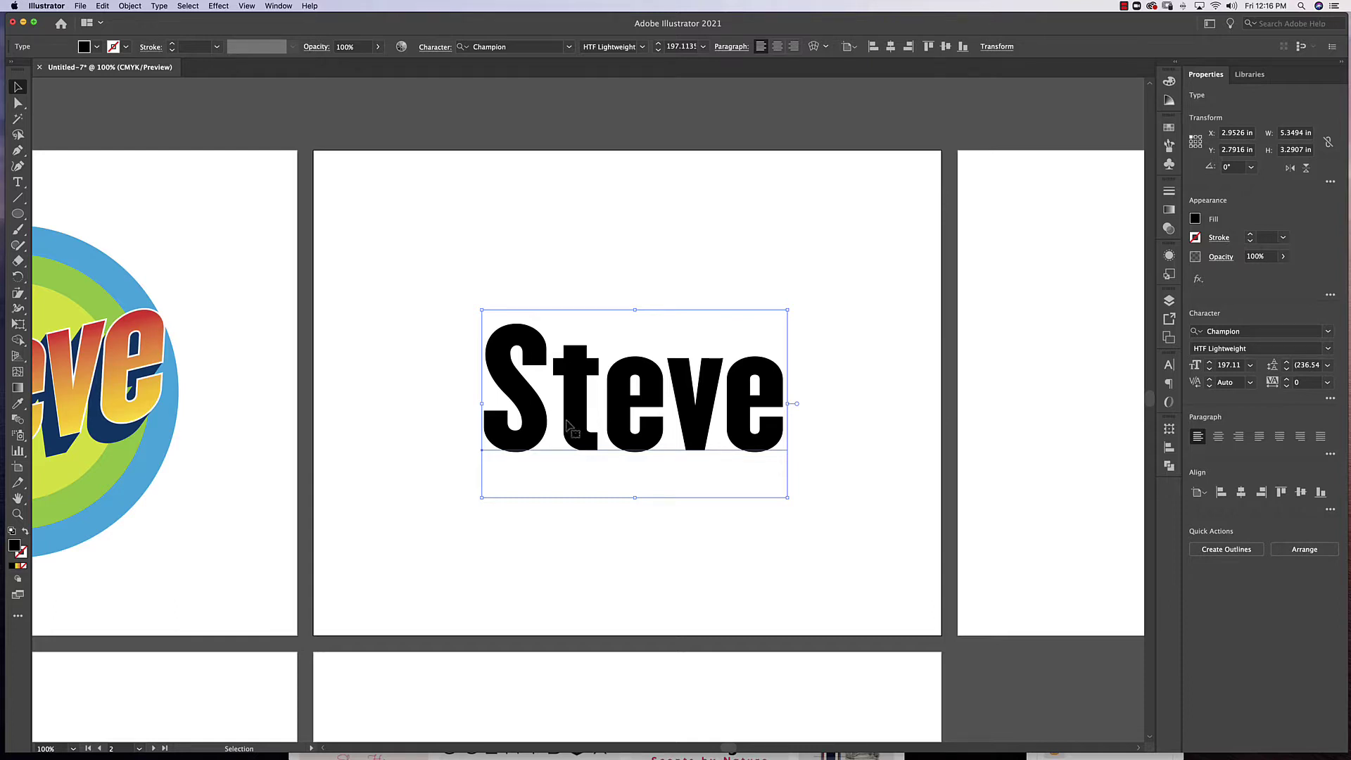
- Try squashing Steve, undo both squashes, and shift the text left on the artboard
drag(634, 310, 636, 387)
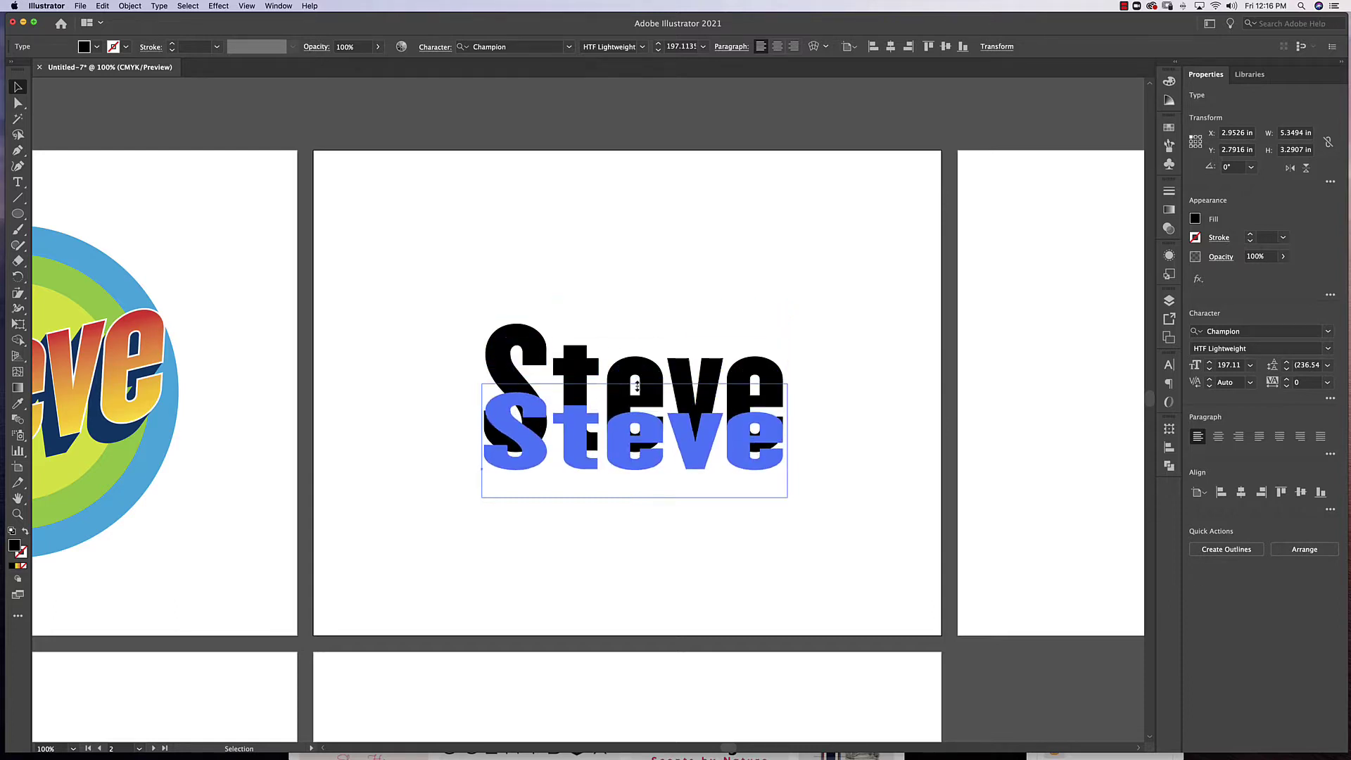
key(super+z)
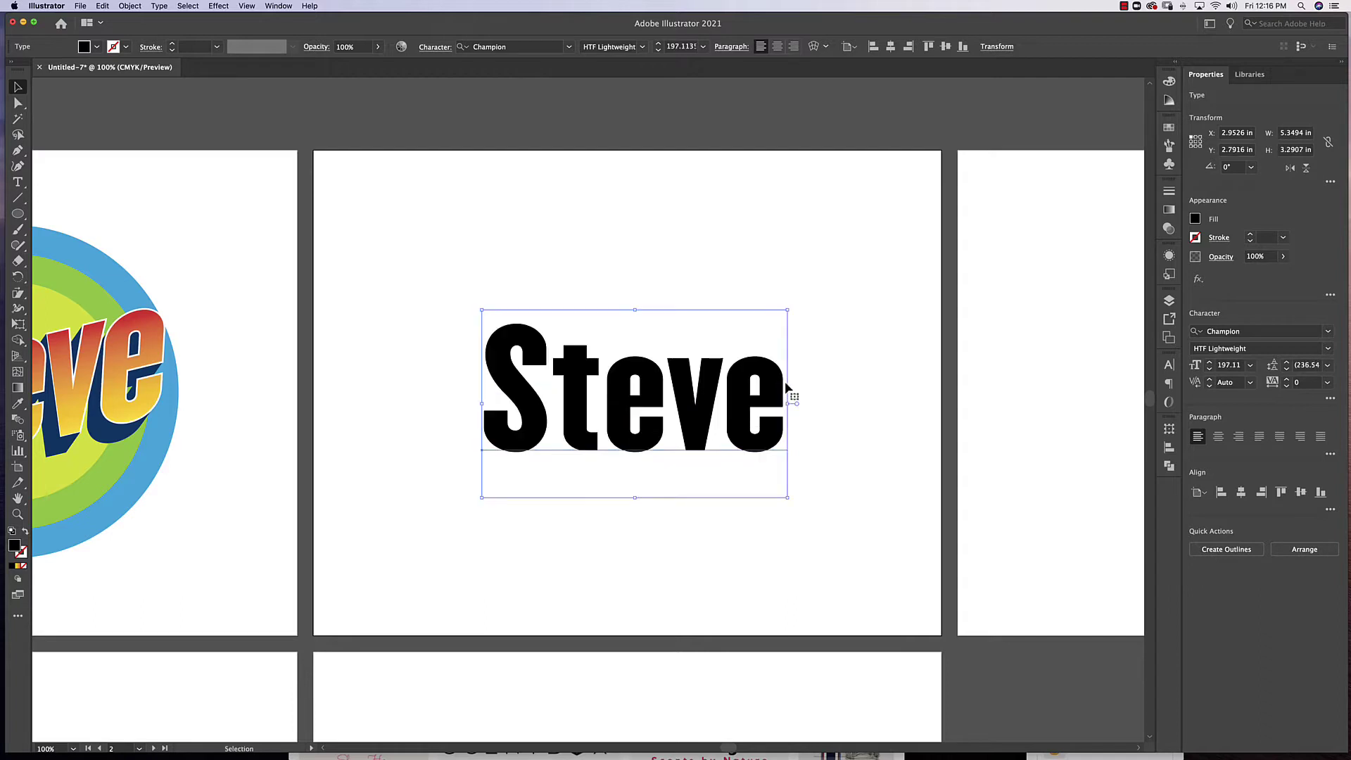
drag(790, 403, 639, 404)
key(super+z)
mouse_move(699, 433)
mouse_down()
mouse_move(682, 443)
mouse_move(695, 435)
mouse_up()
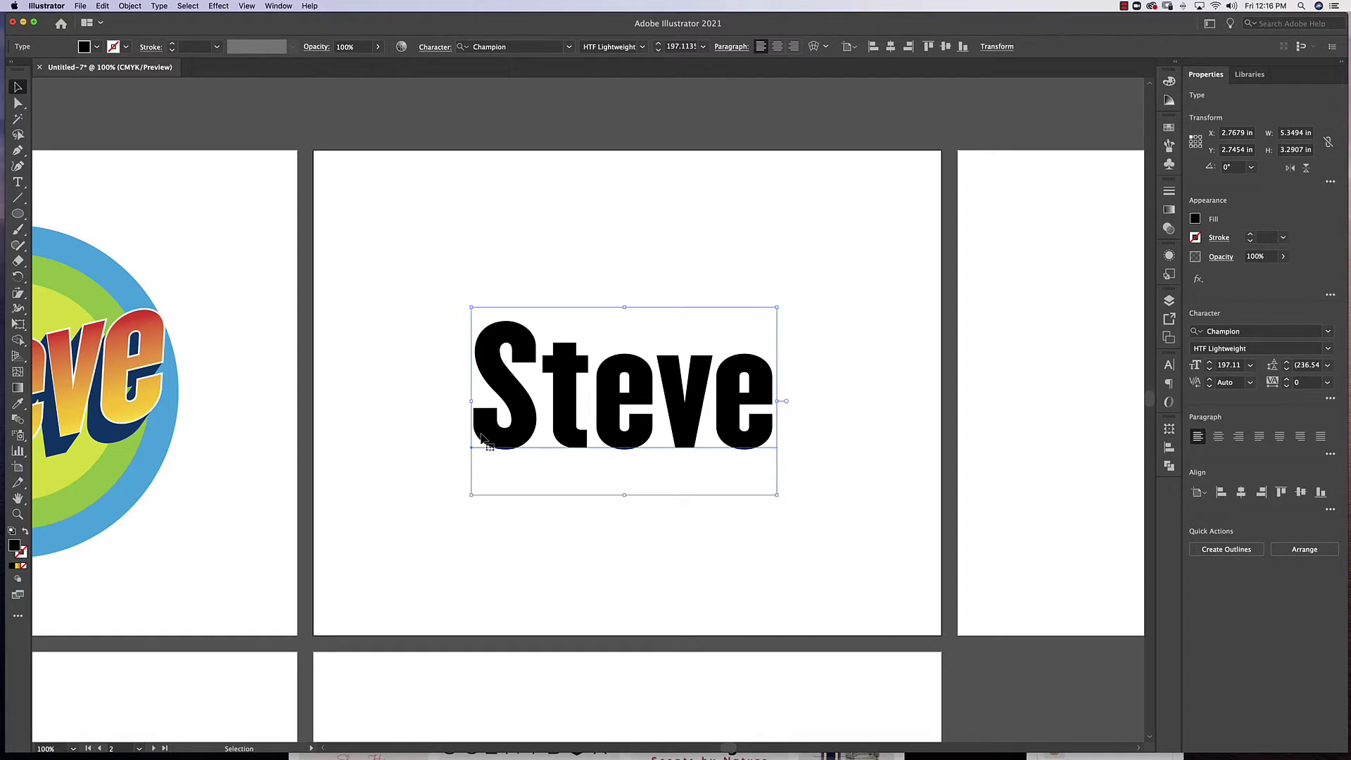
drag(713, 414, 661, 420)
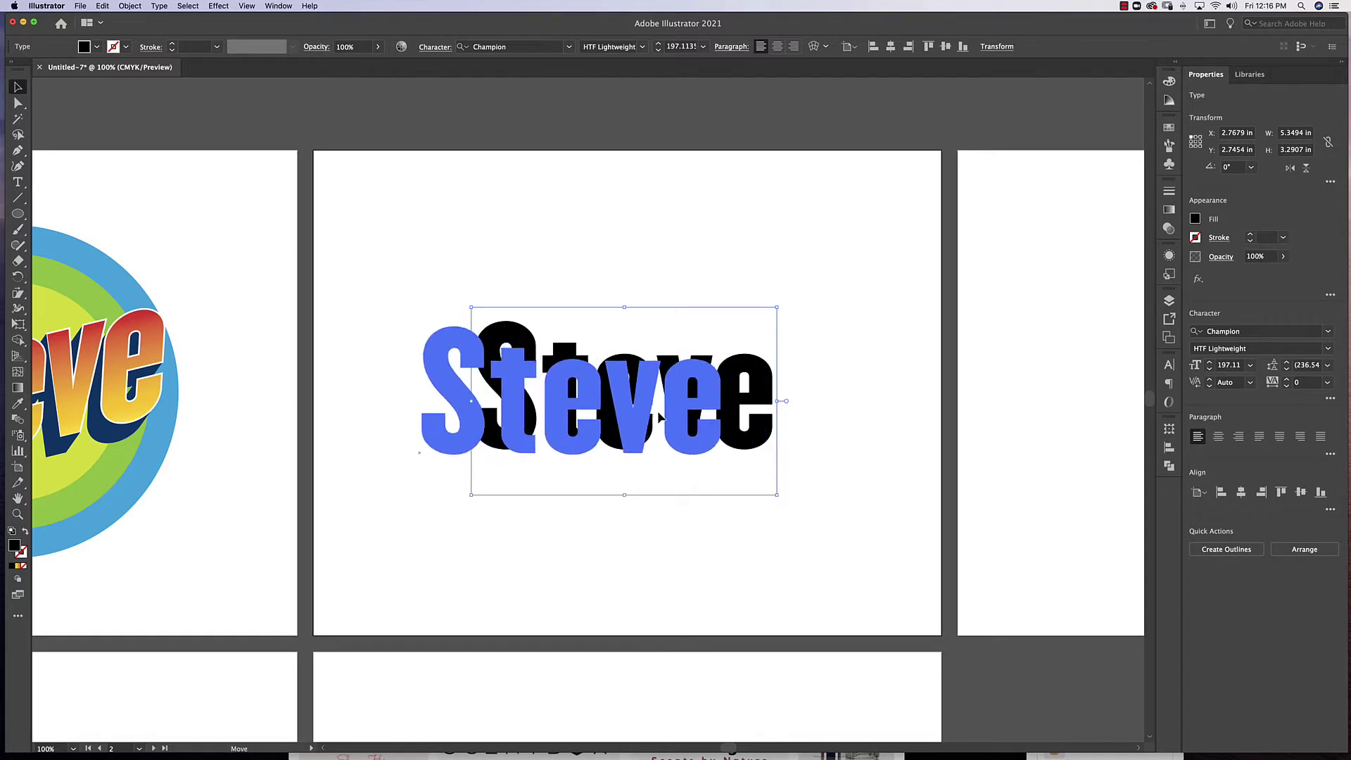
- Replace 'eve' with 'phen', insert the missing 'e' to spell Stephen, and nudge it up-left
click(18, 182)
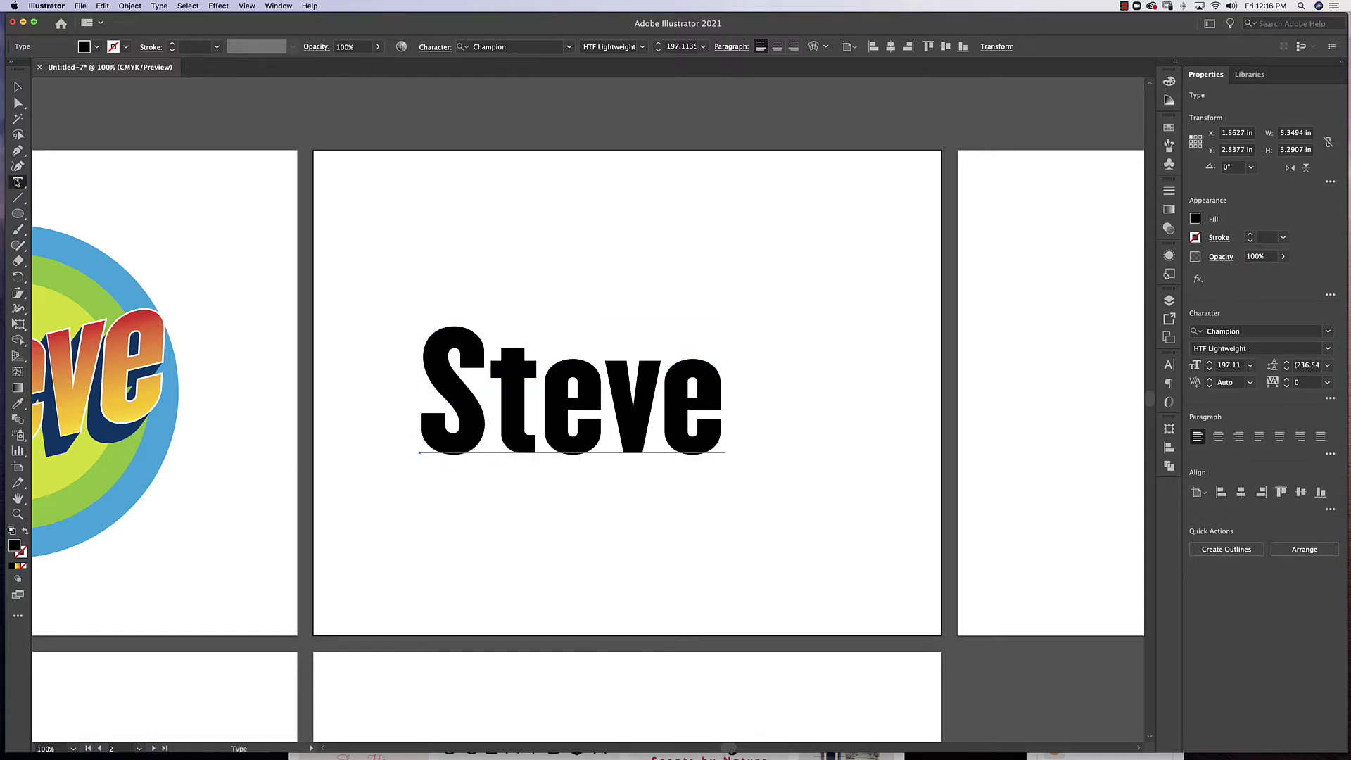
drag(547, 427, 714, 426)
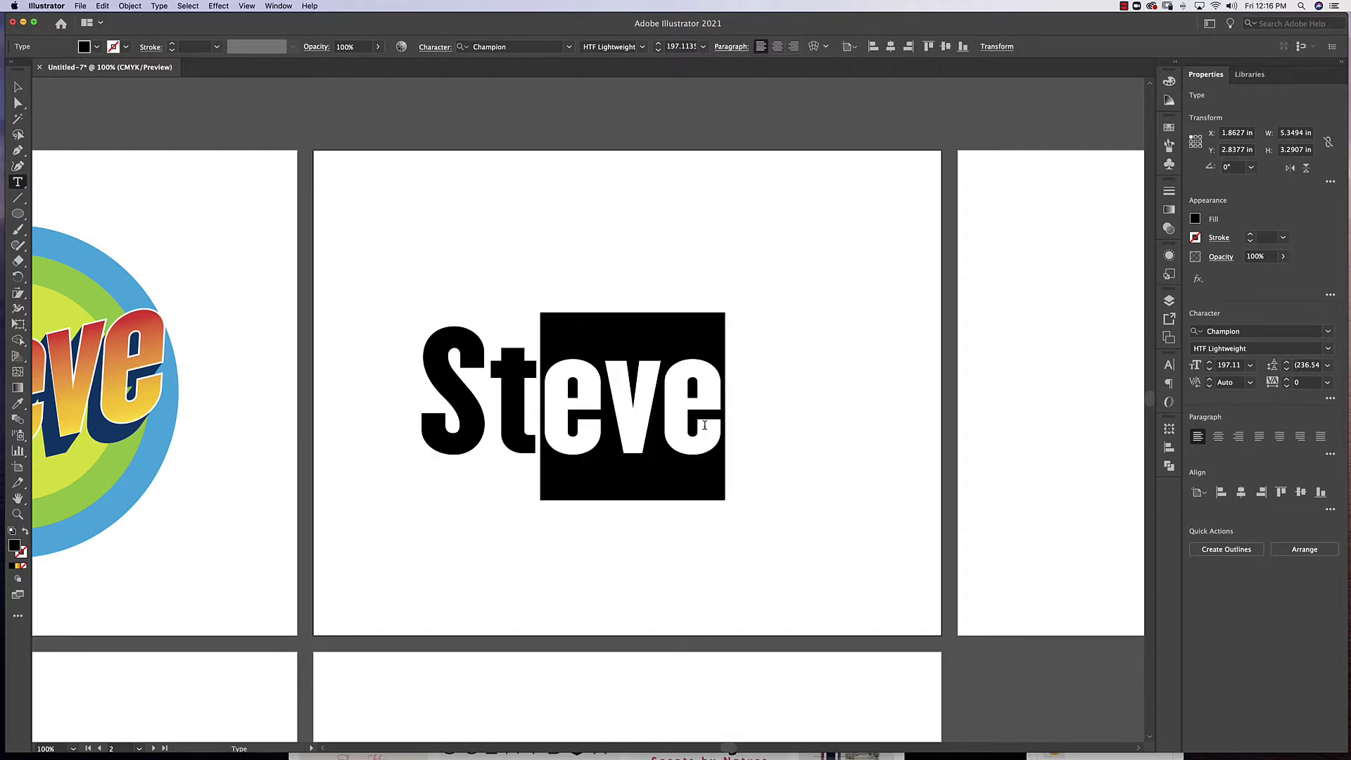
text(ph)
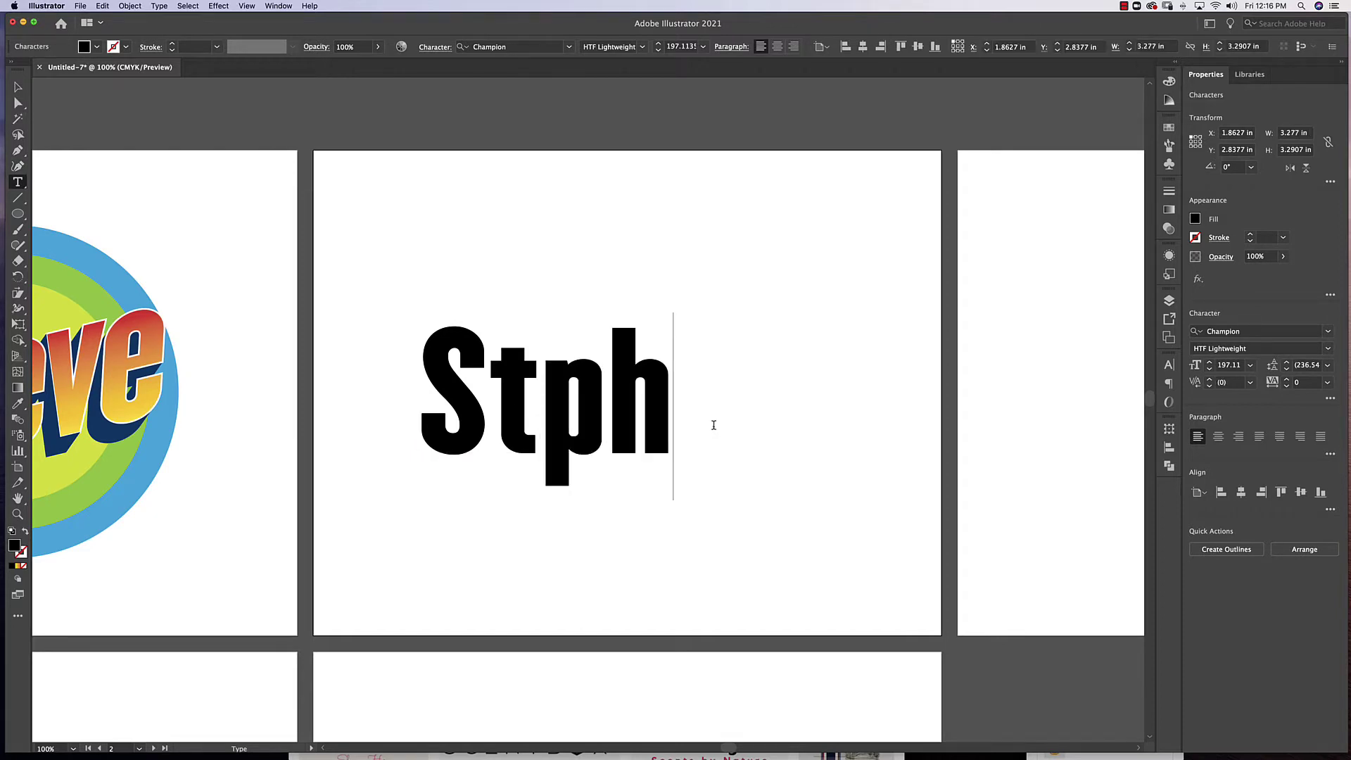
text(en)
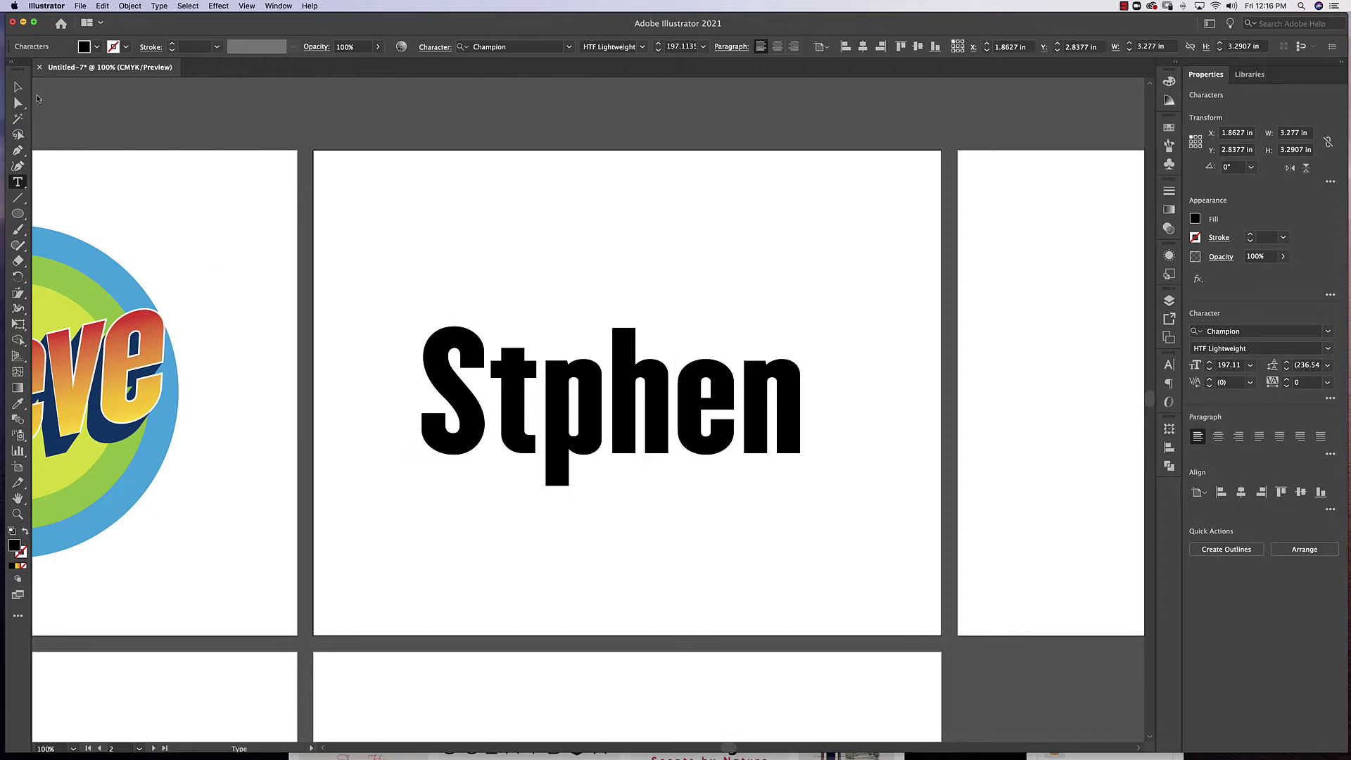
click(18, 87)
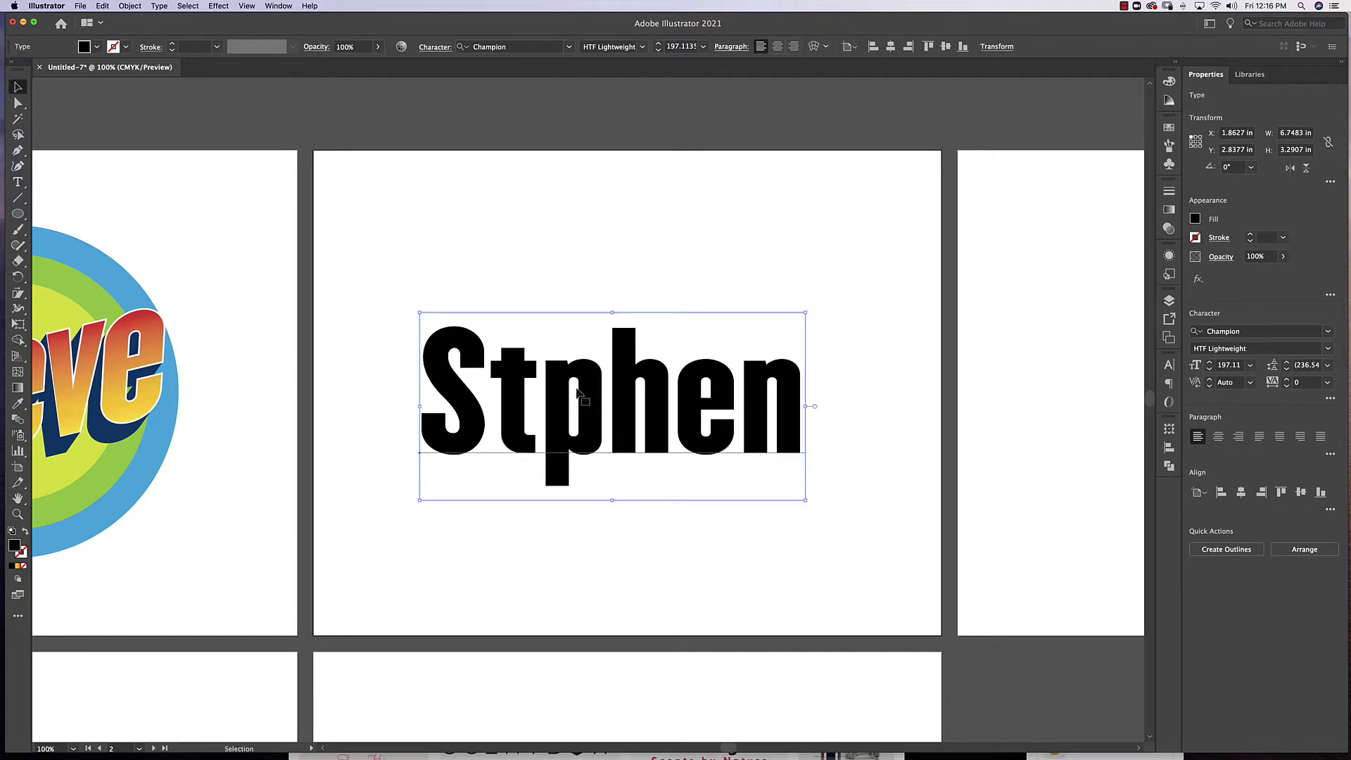
click(18, 182)
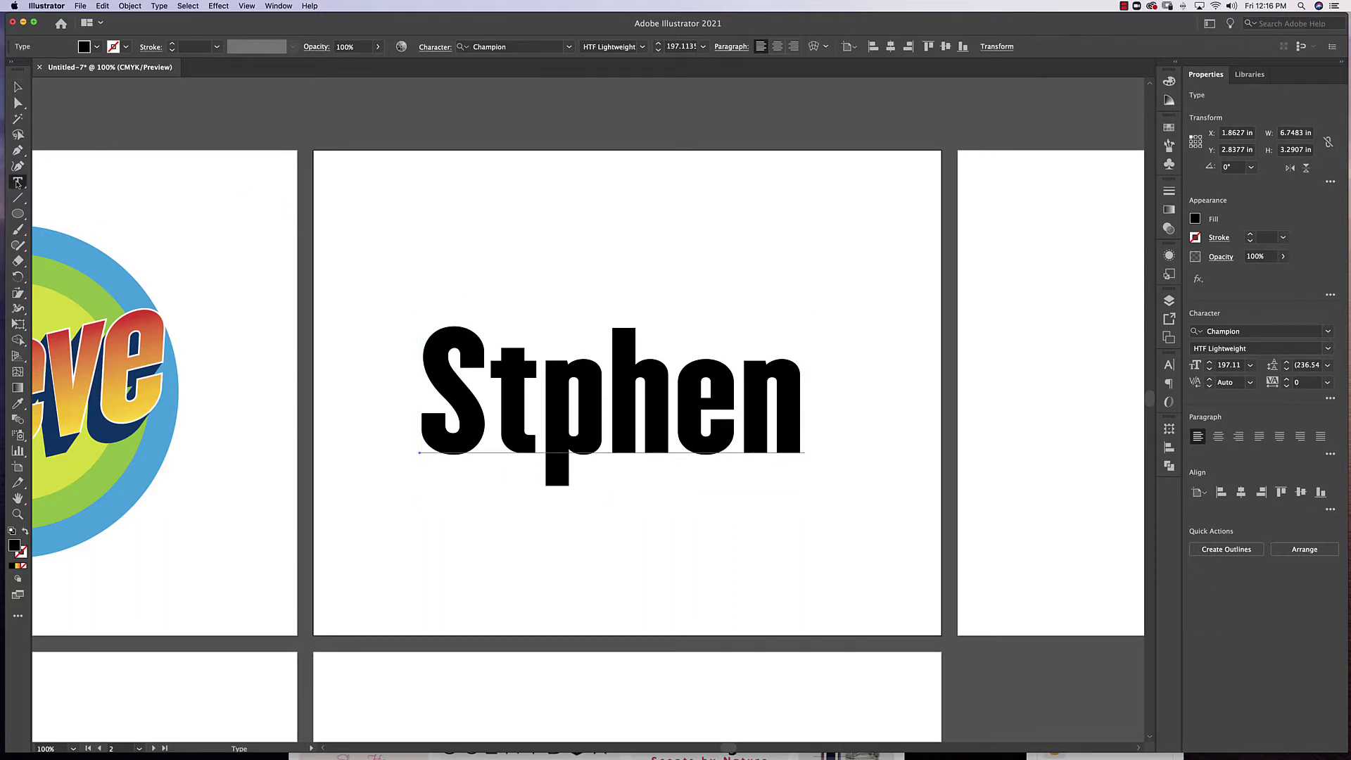
click(544, 438)
text(e)
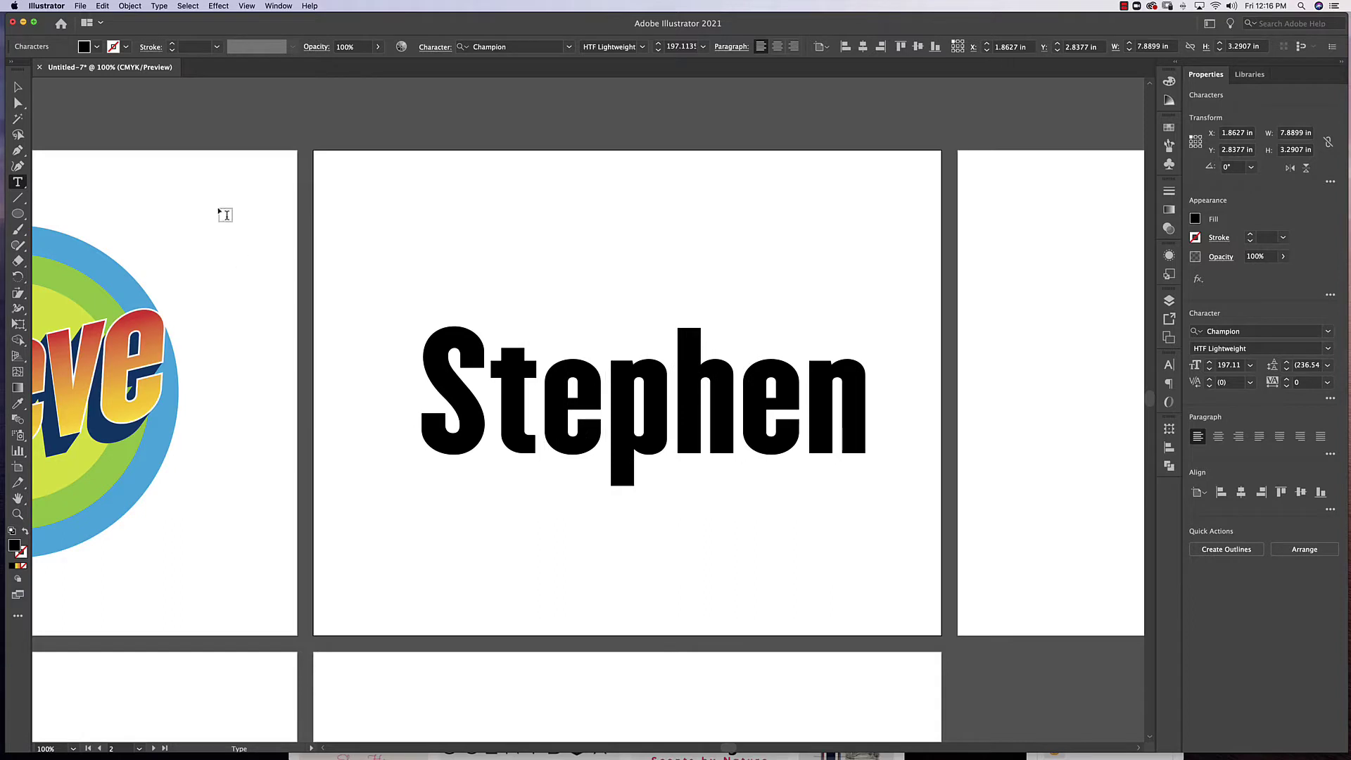
click(19, 88)
mouse_move(739, 453)
mouse_down()
mouse_move(731, 444)
mouse_move(745, 454)
mouse_up()
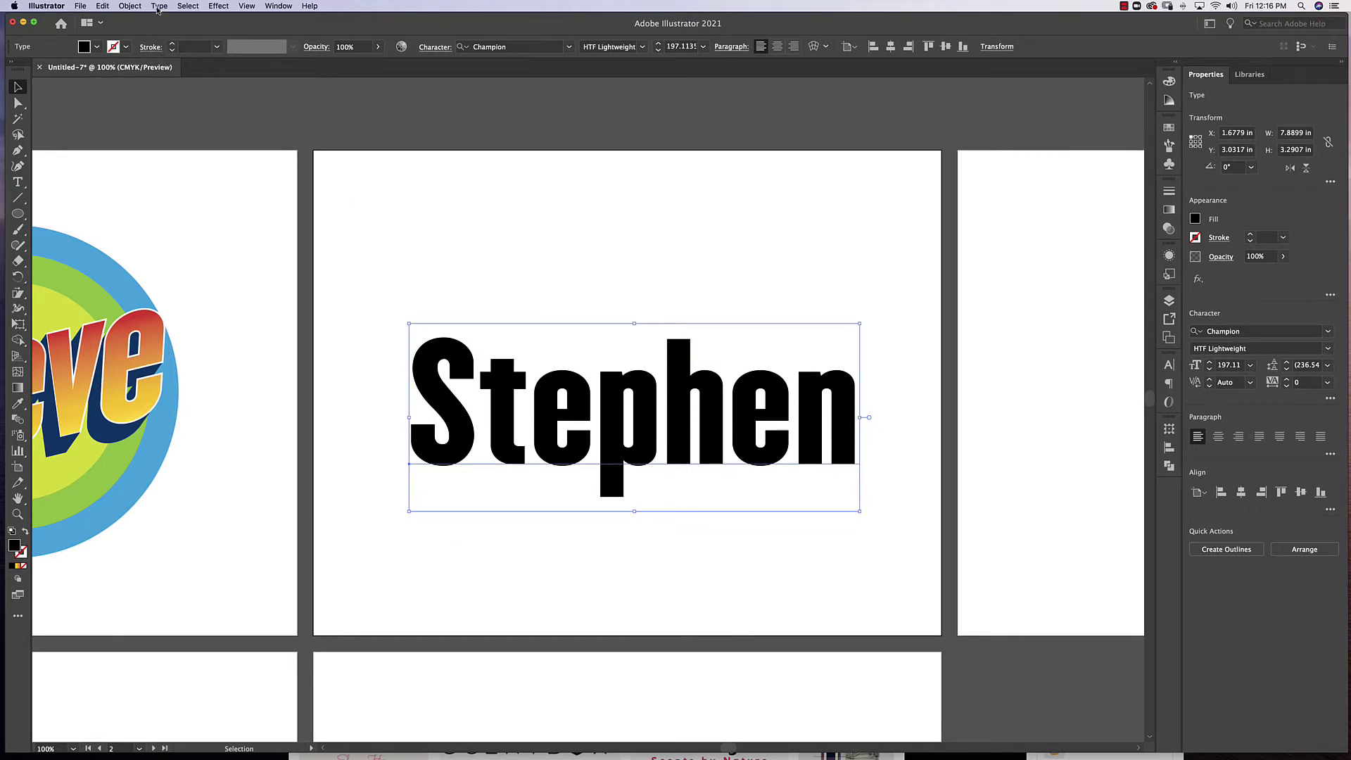
- Apply Type > Change Case > UPPERCASE to the Stephen text
click(159, 7)
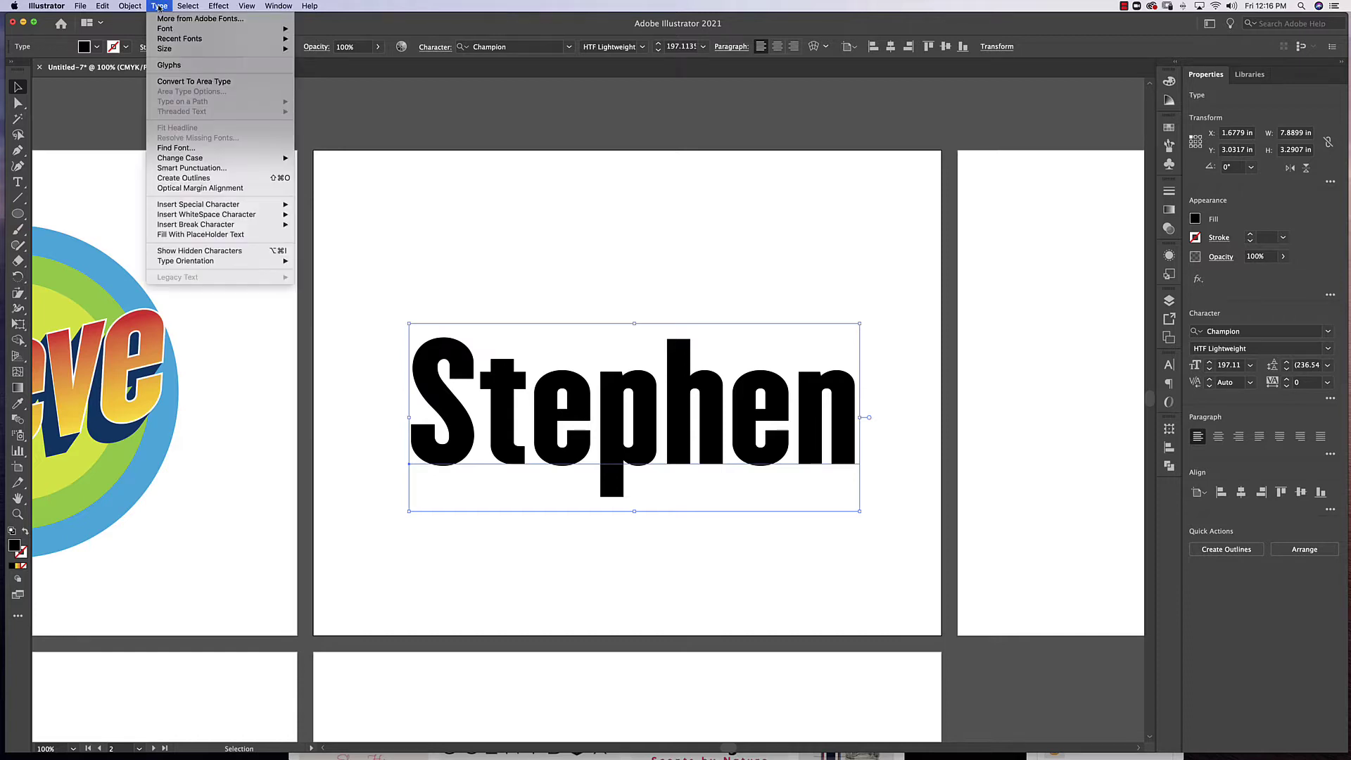
mouse_move(182, 158)
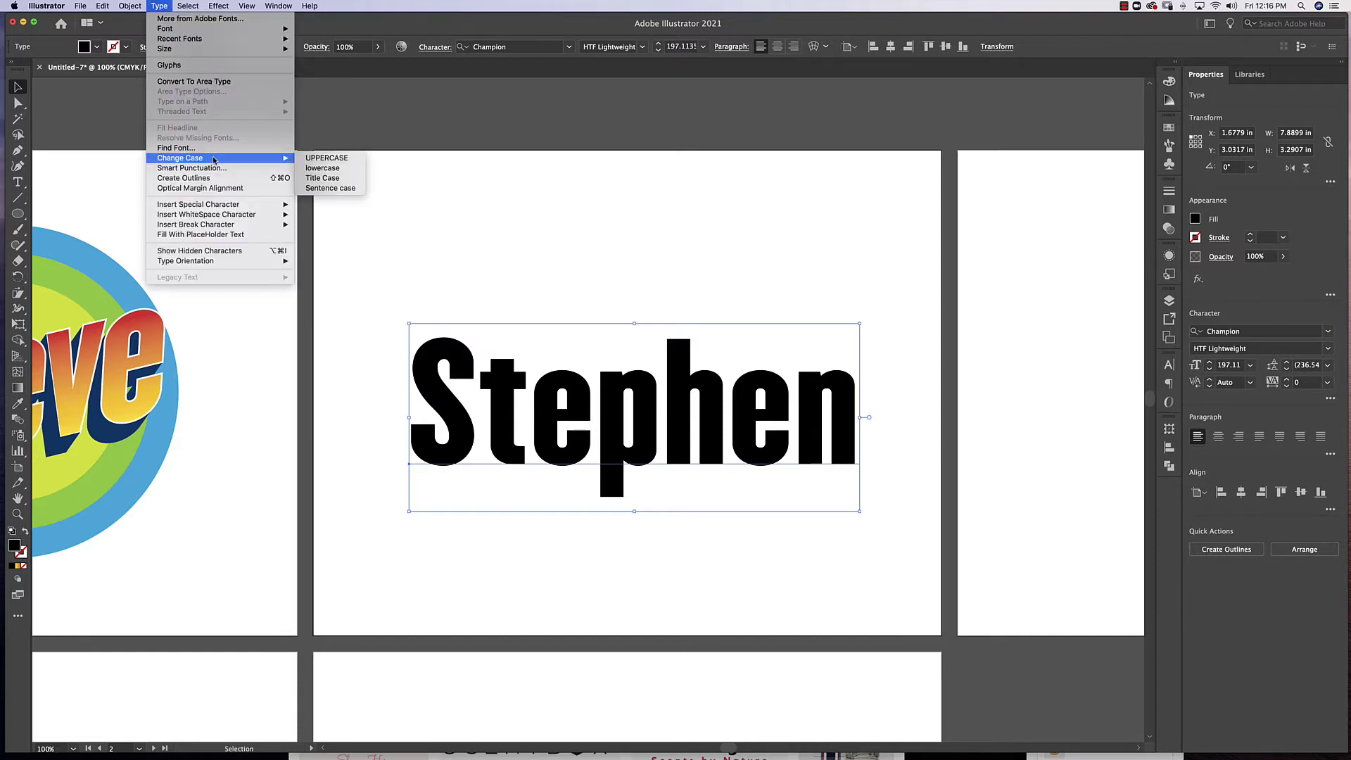
click(326, 157)
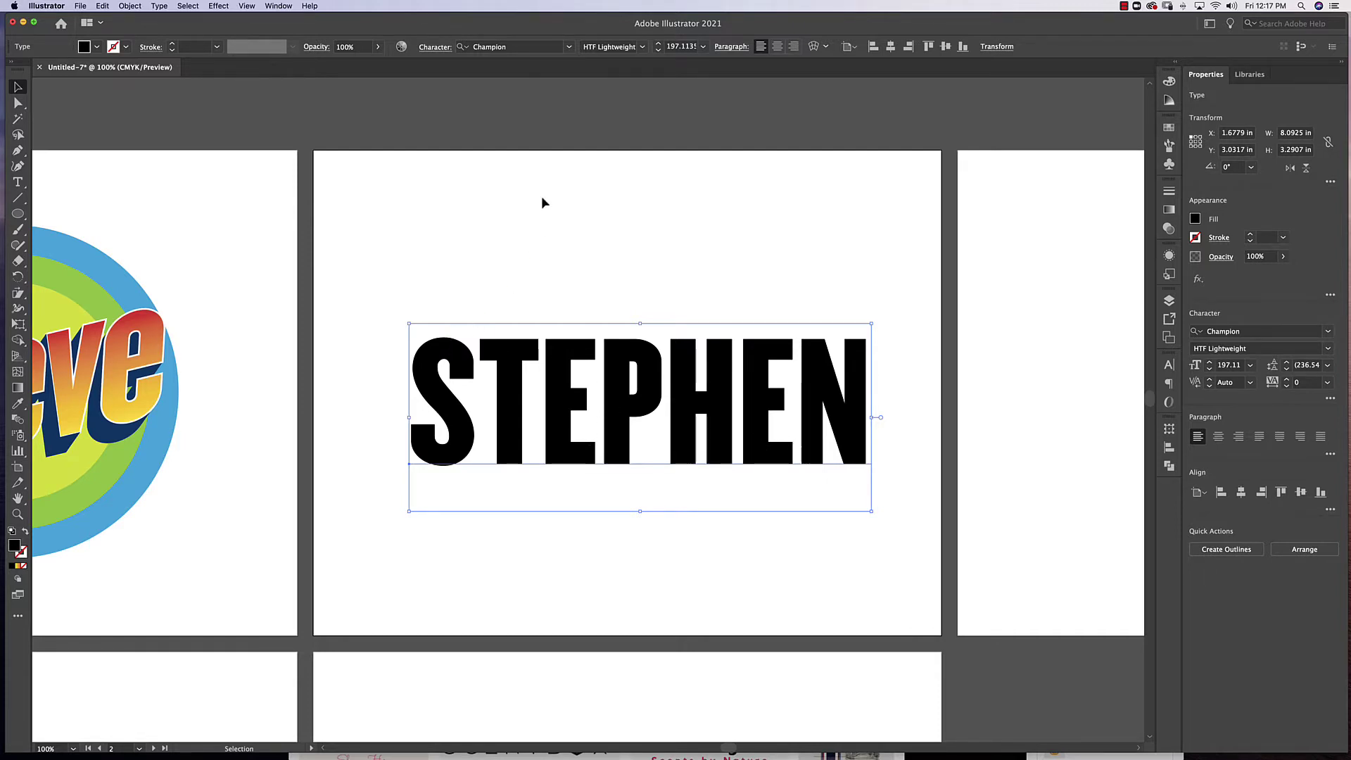
- Preview typefaces on STEPHEN from the Character font list
click(568, 47)
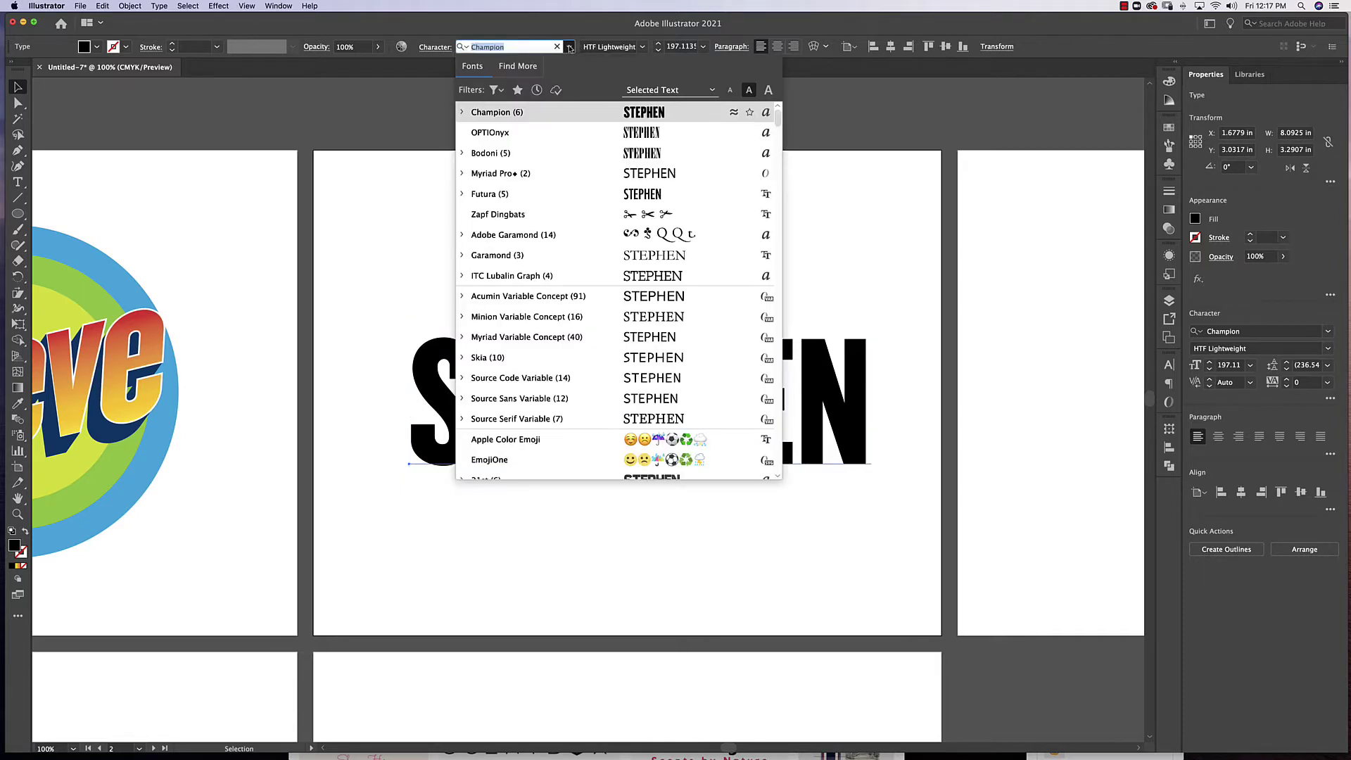
scroll(558, 174, down, 6)
scroll(559, 174, down, 6)
scroll(559, 173, down, 5)
scroll(559, 173, down, 5)
scroll(559, 174, down, 5)
scroll(559, 174, down, 5)
scroll(559, 173, down, 5)
scroll(559, 173, down, 5)
scroll(559, 173, down, 3)
scroll(559, 173, down, 2)
scroll(559, 174, down, 2)
scroll(558, 174, down, 2)
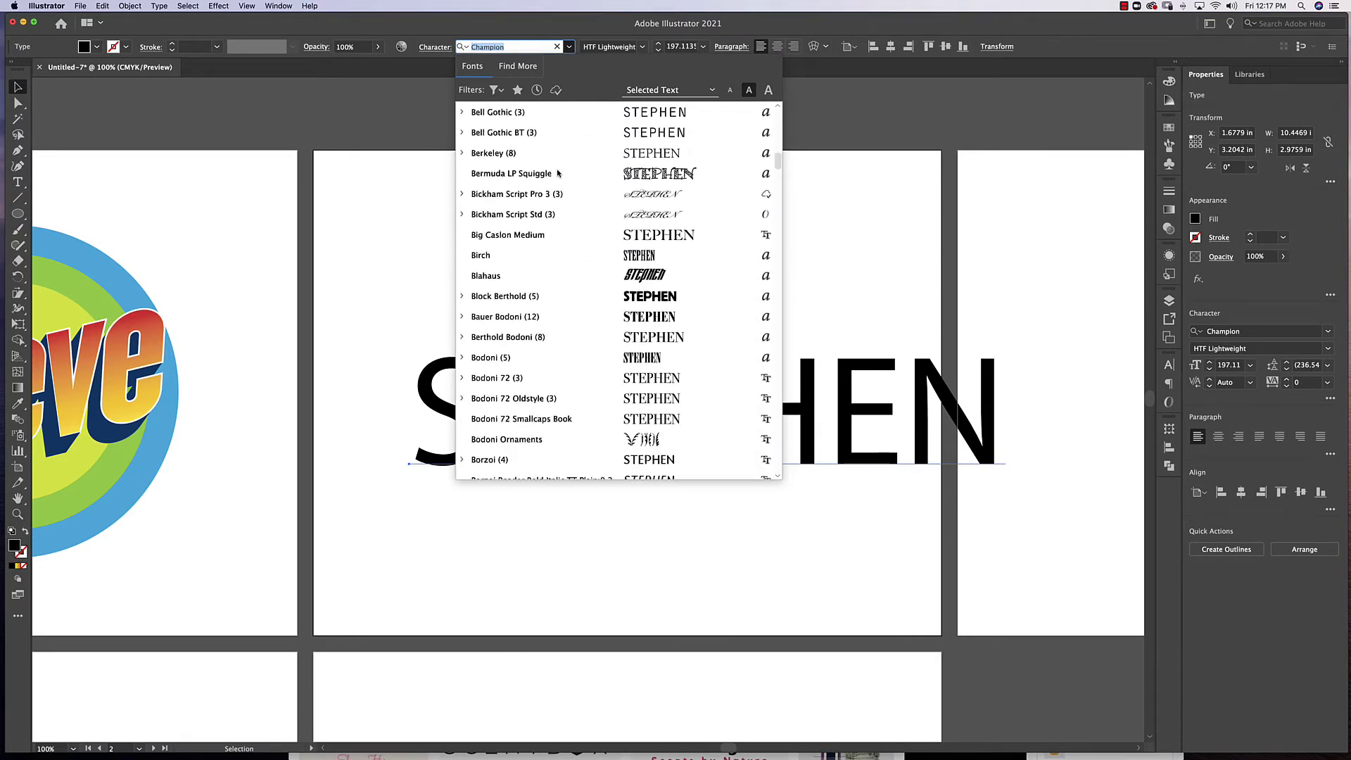
scroll(558, 173, down, 5)
scroll(559, 173, down, 5)
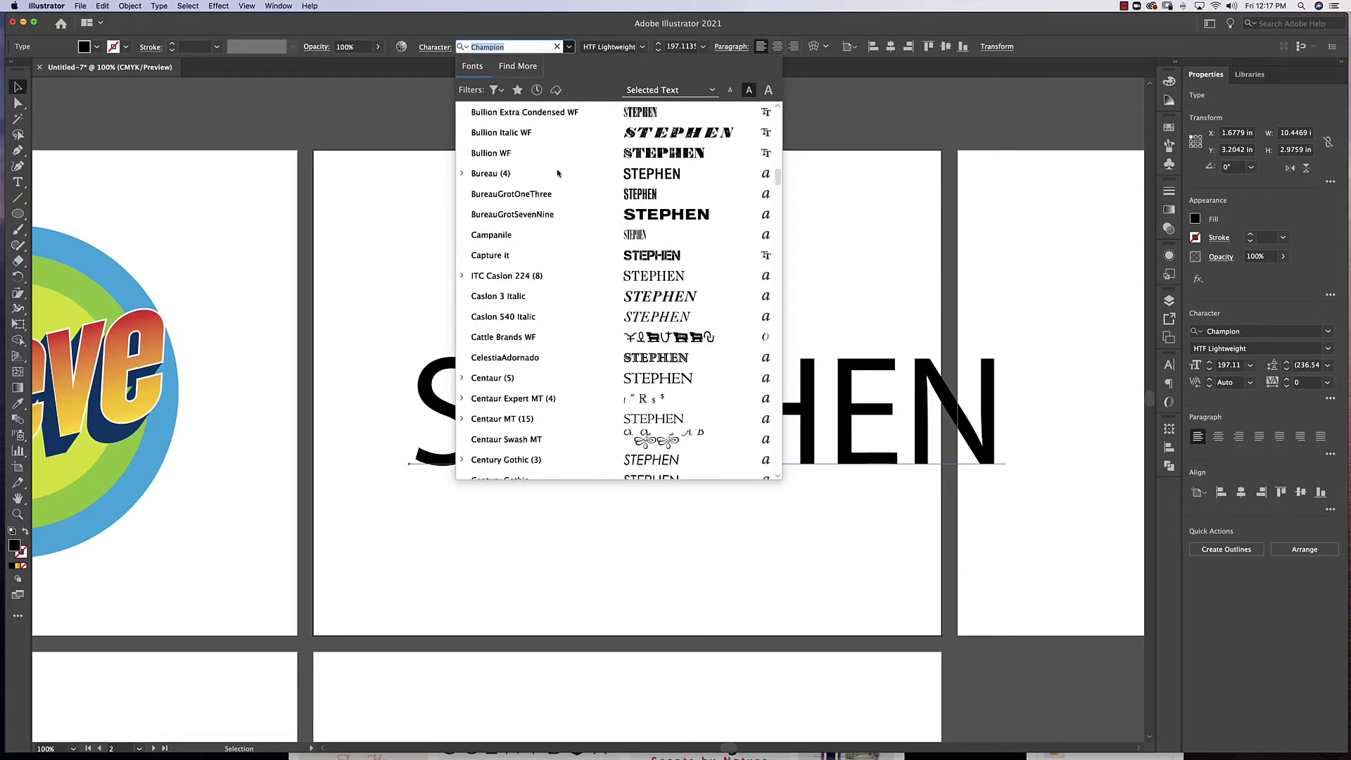
scroll(558, 173, up, 5)
scroll(559, 174, up, 5)
scroll(559, 174, up, 5)
scroll(559, 174, up, 5)
scroll(559, 174, up, 5)
scroll(559, 173, up, 5)
scroll(559, 174, up, 3)
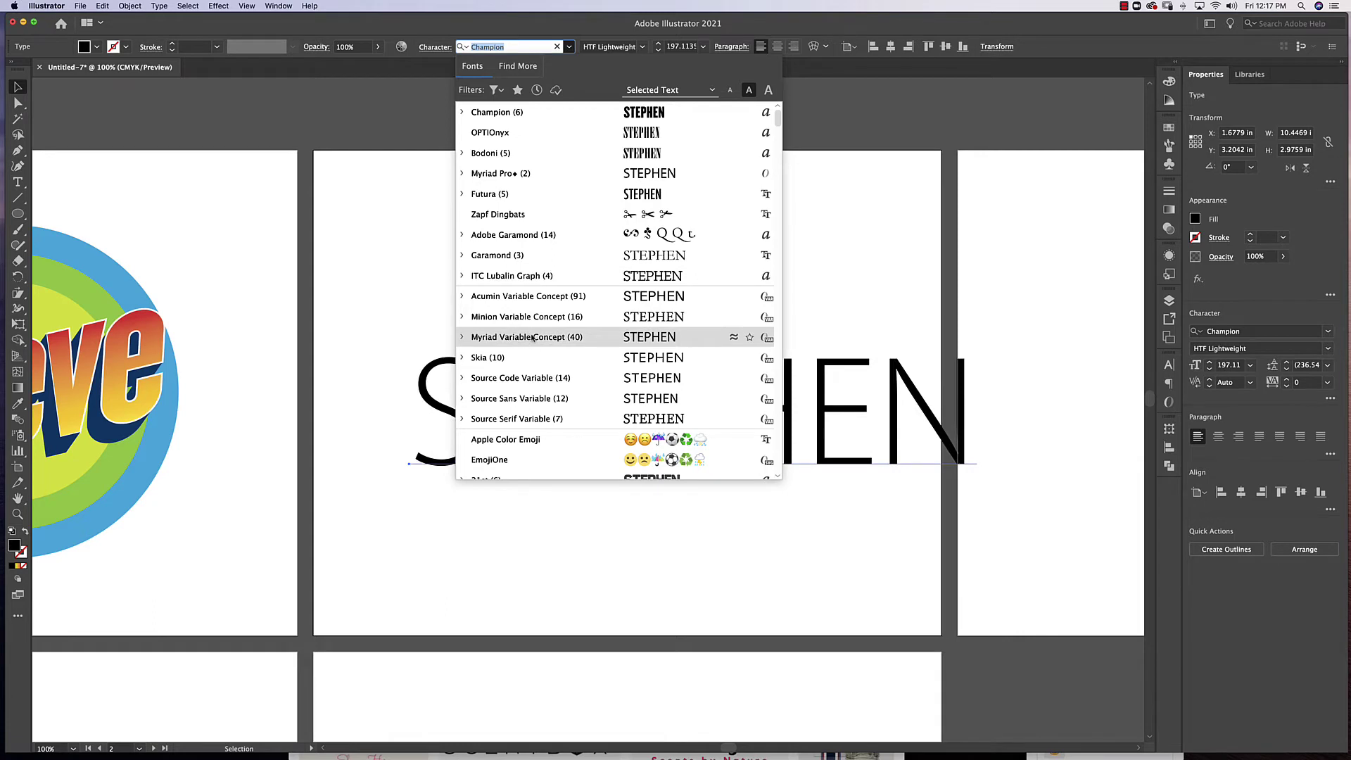
- Browse the Find More fonts and filters, then apply OPTIOnyx to STEPHEN
click(518, 65)
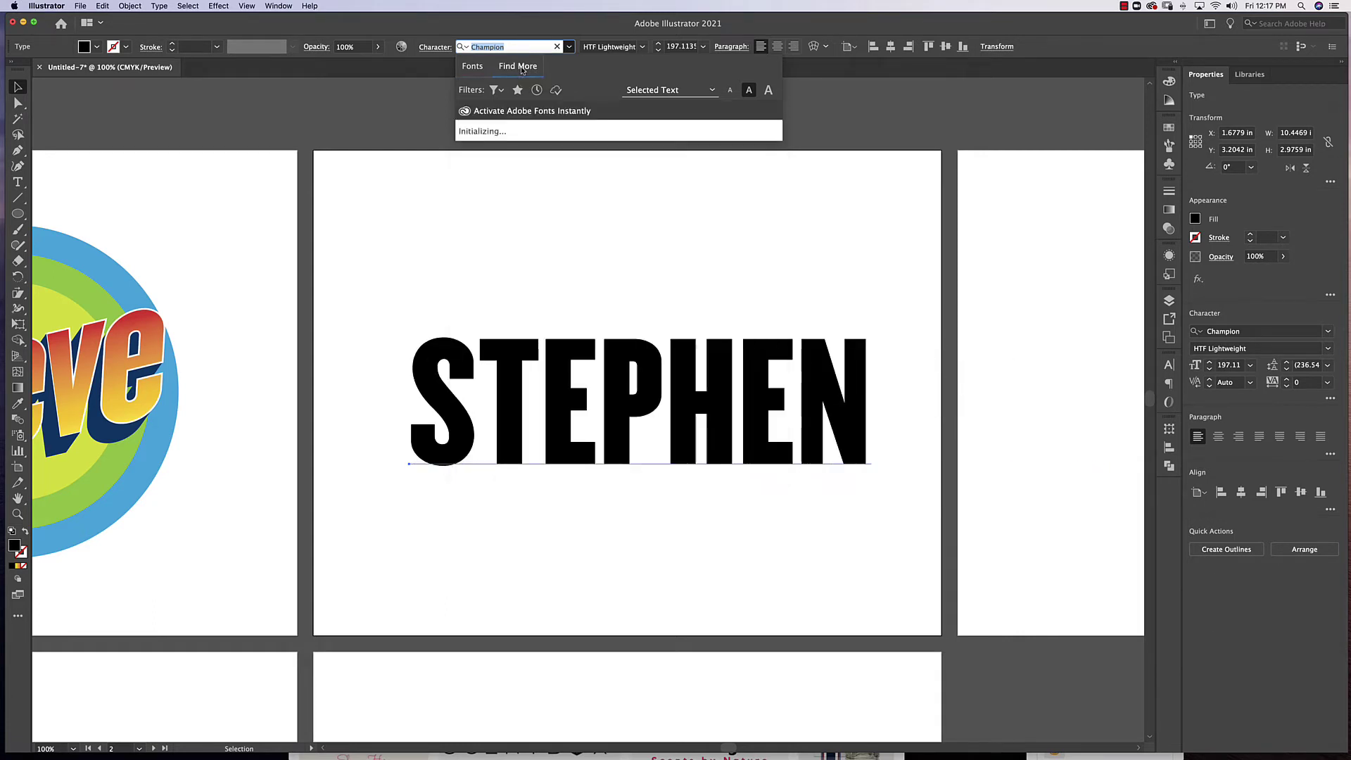
click(472, 65)
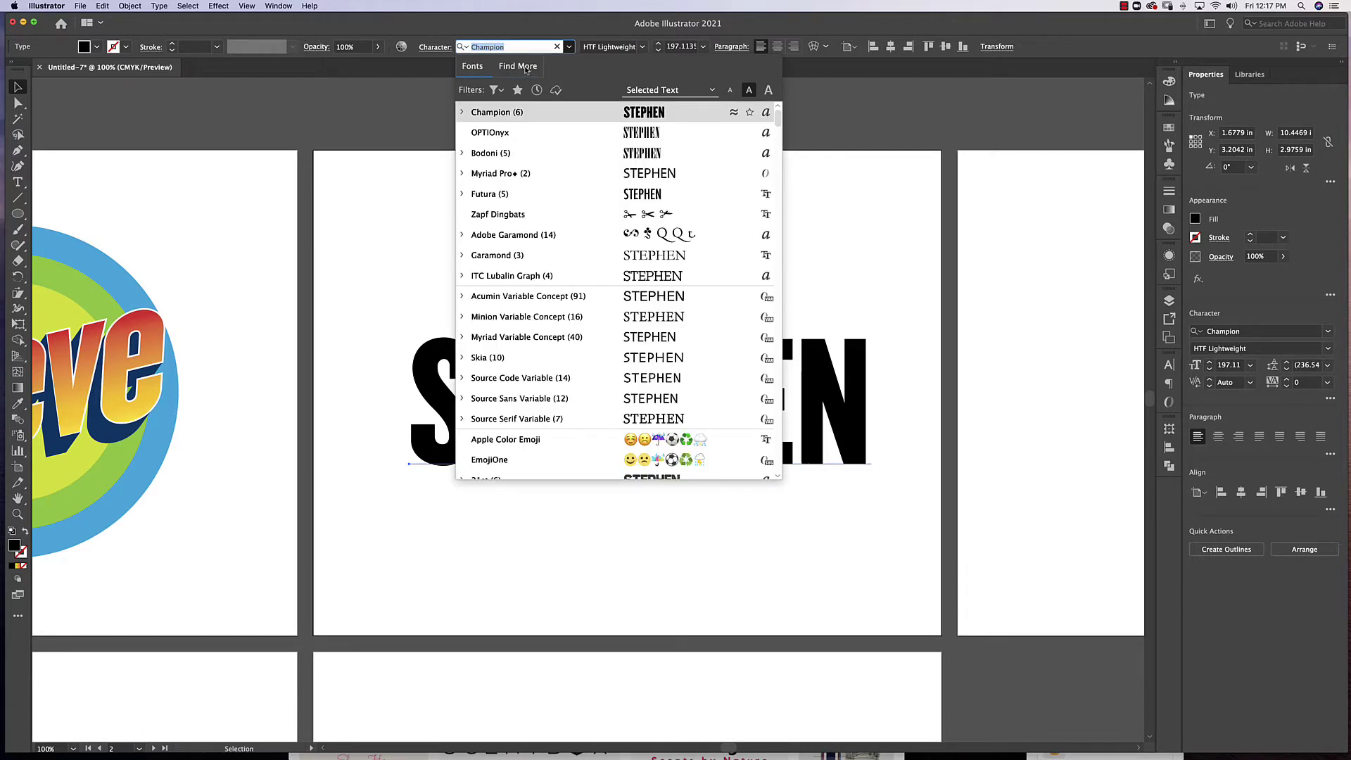
click(496, 89)
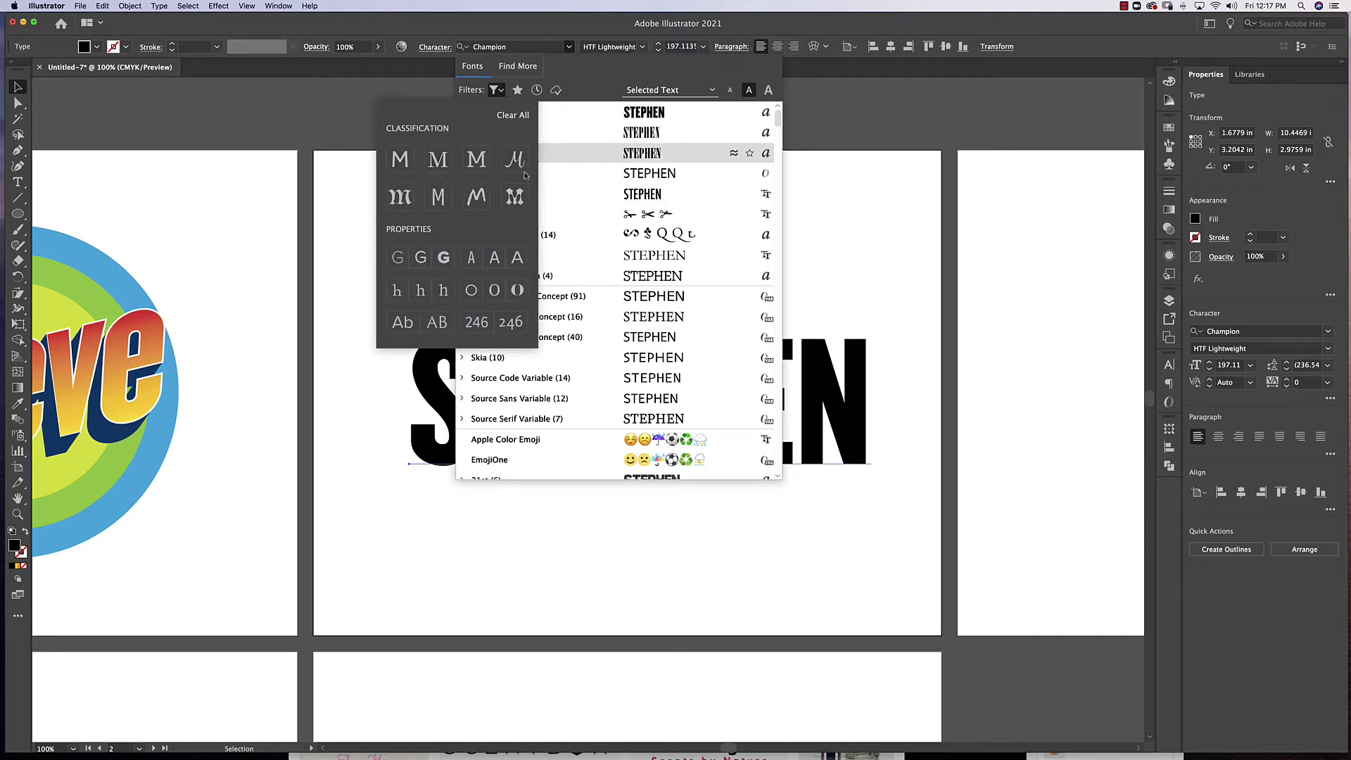
click(528, 75)
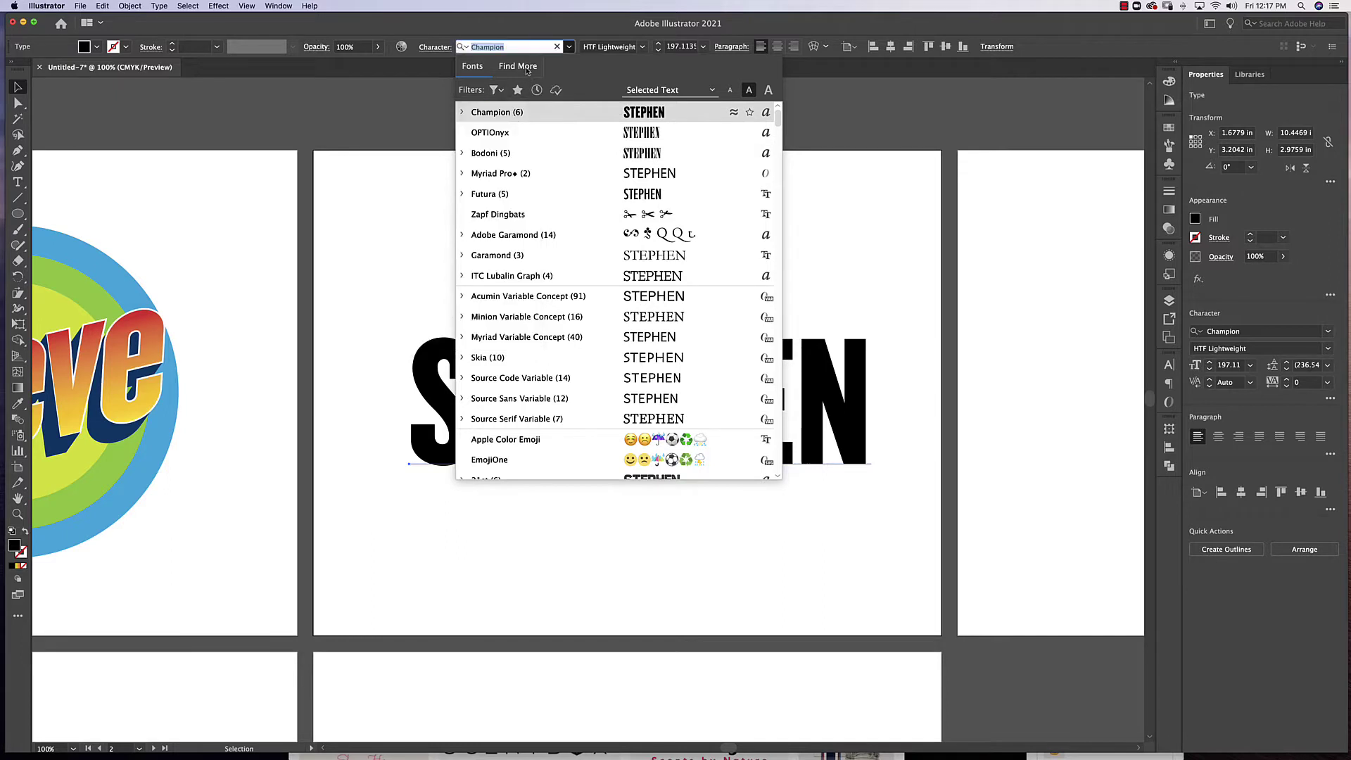
click(518, 66)
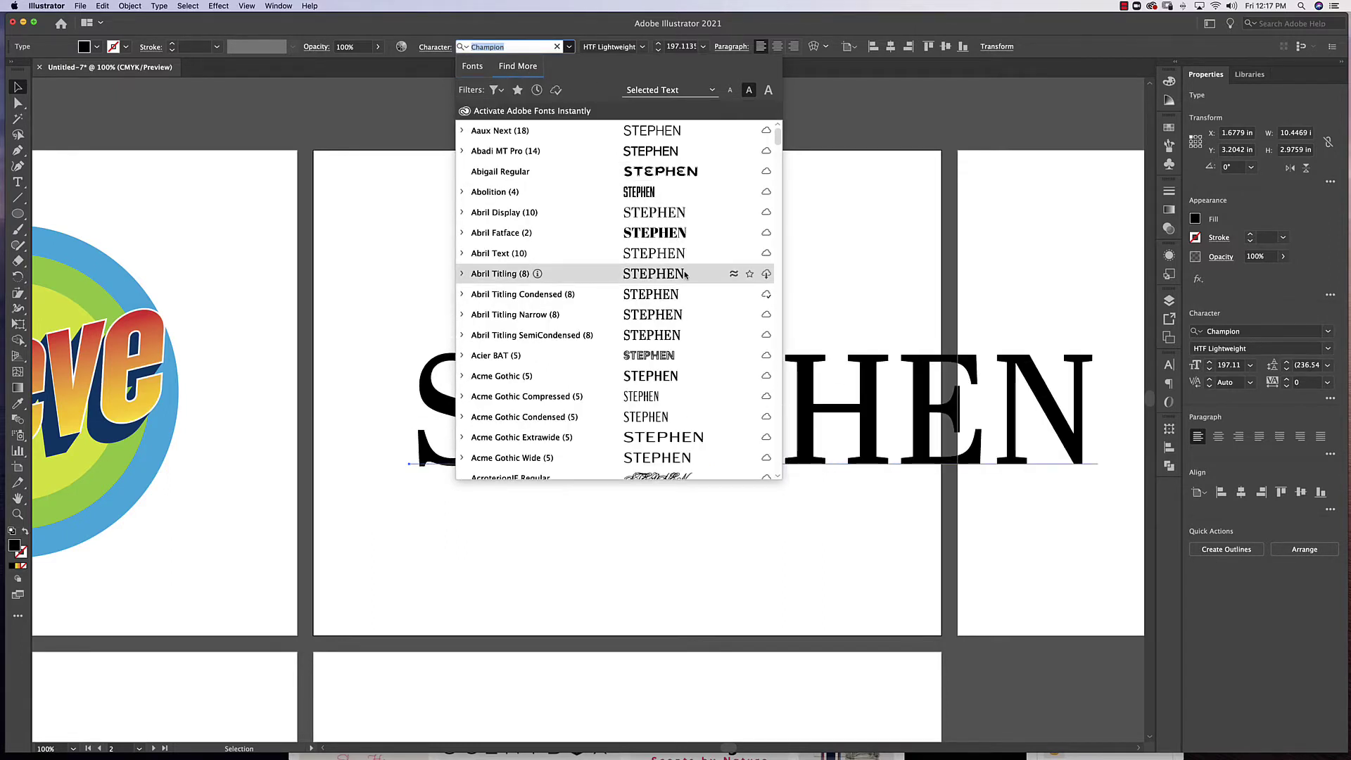
scroll(685, 275, down, 10)
scroll(685, 274, down, 10)
scroll(685, 275, down, 10)
scroll(685, 275, down, 10)
scroll(685, 274, down, 10)
scroll(685, 275, down, 10)
scroll(686, 275, down, 10)
scroll(685, 275, down, 10)
scroll(685, 275, down, 10)
scroll(686, 275, down, 5)
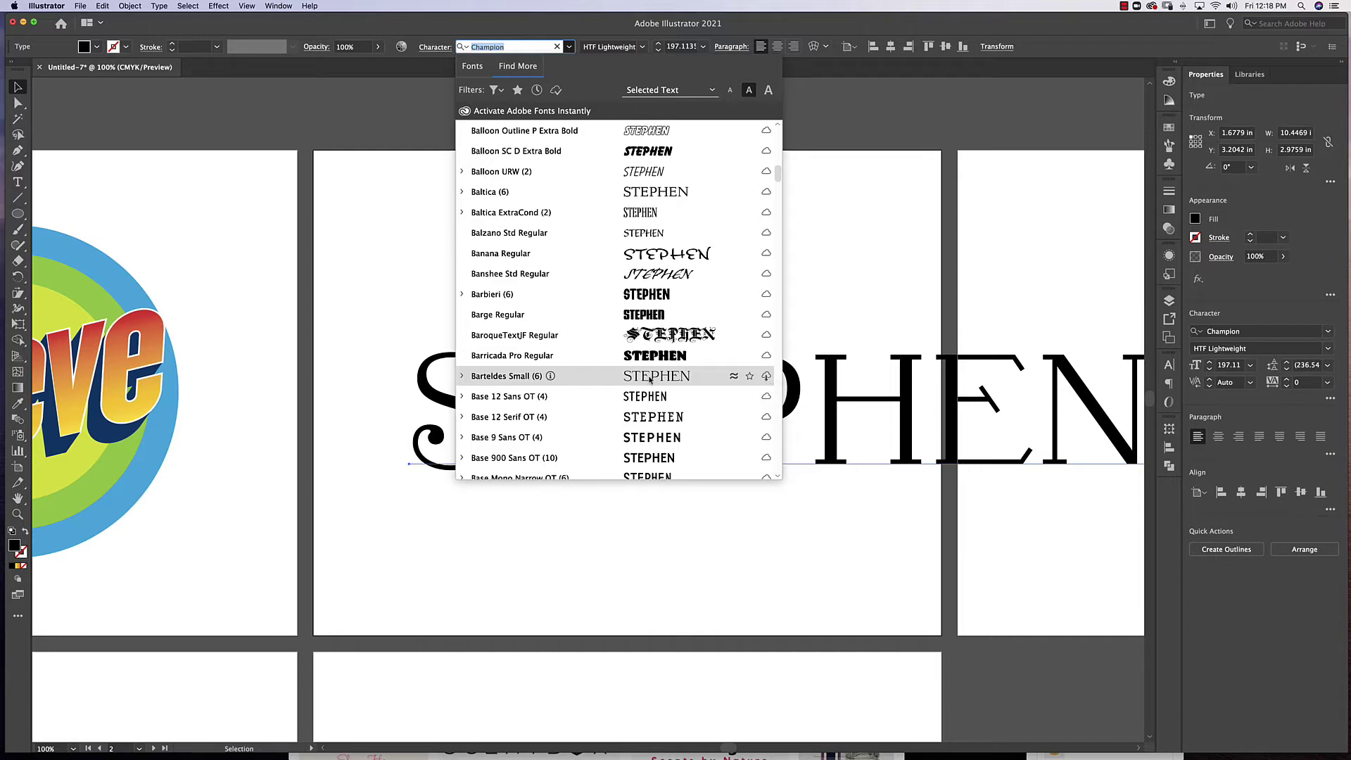
scroll(649, 380, down, 10)
scroll(649, 380, down, 10)
scroll(649, 380, down, 5)
scroll(649, 380, down, 5)
scroll(649, 380, down, 10)
scroll(649, 380, down, 3)
scroll(649, 380, down, 4)
scroll(650, 379, up, 15)
scroll(650, 379, down, 3)
scroll(651, 380, down, 3)
scroll(650, 378, down, 3)
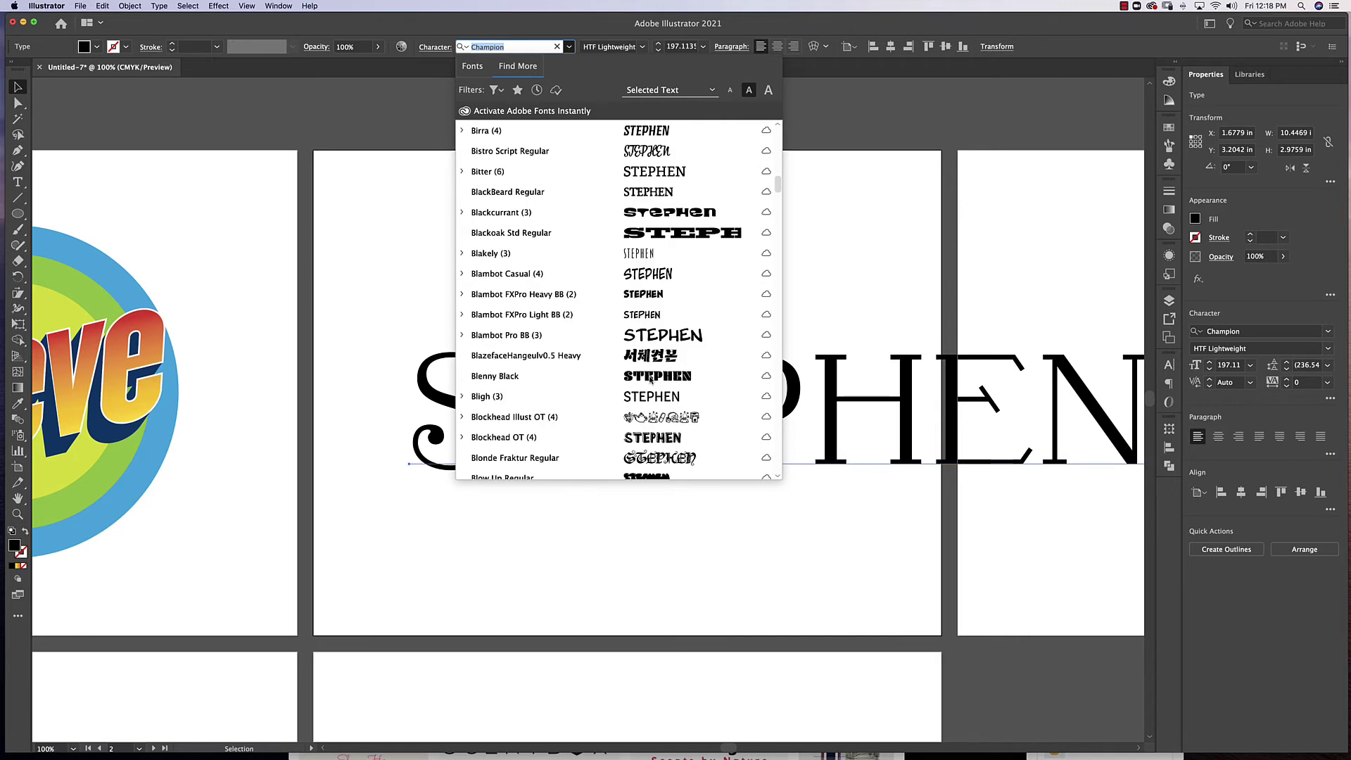
scroll(651, 378, up, 10)
scroll(634, 264, up, 8)
scroll(613, 158, up, 3)
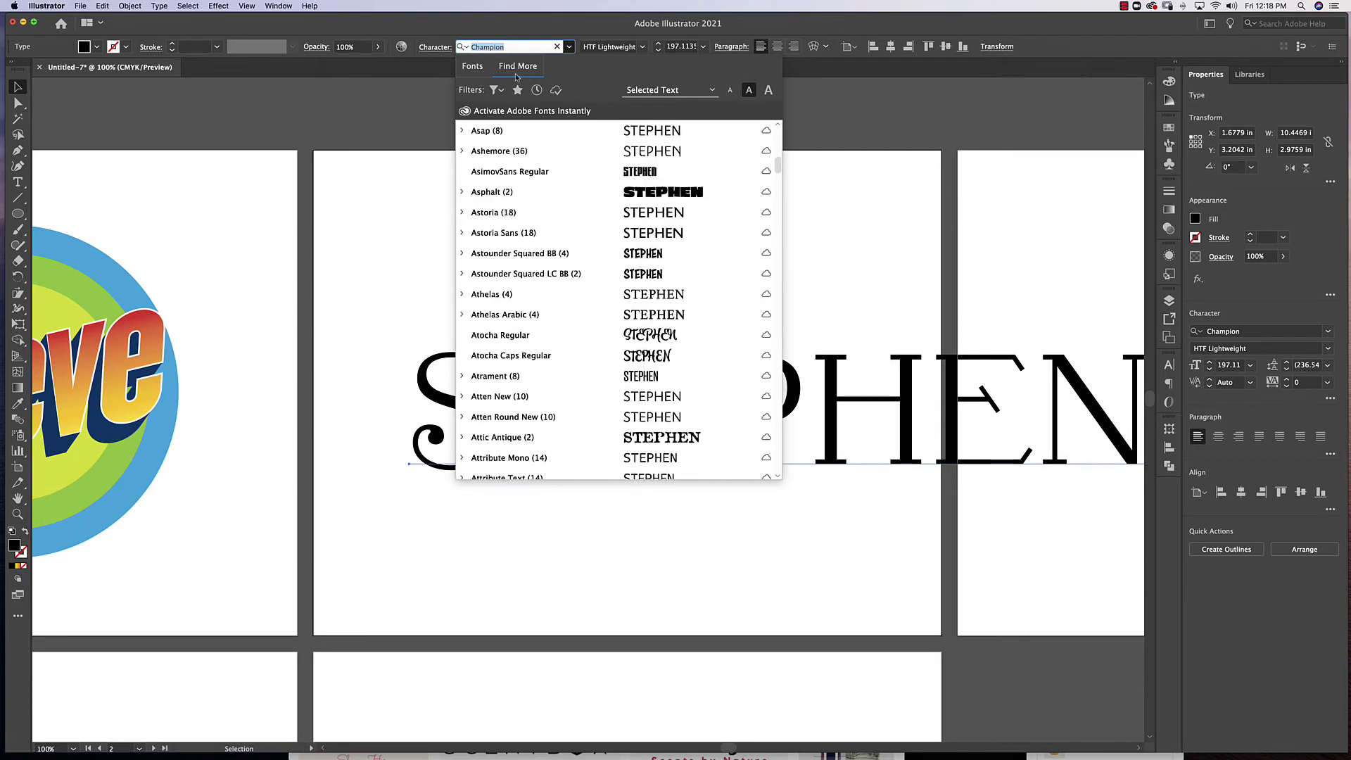
click(472, 66)
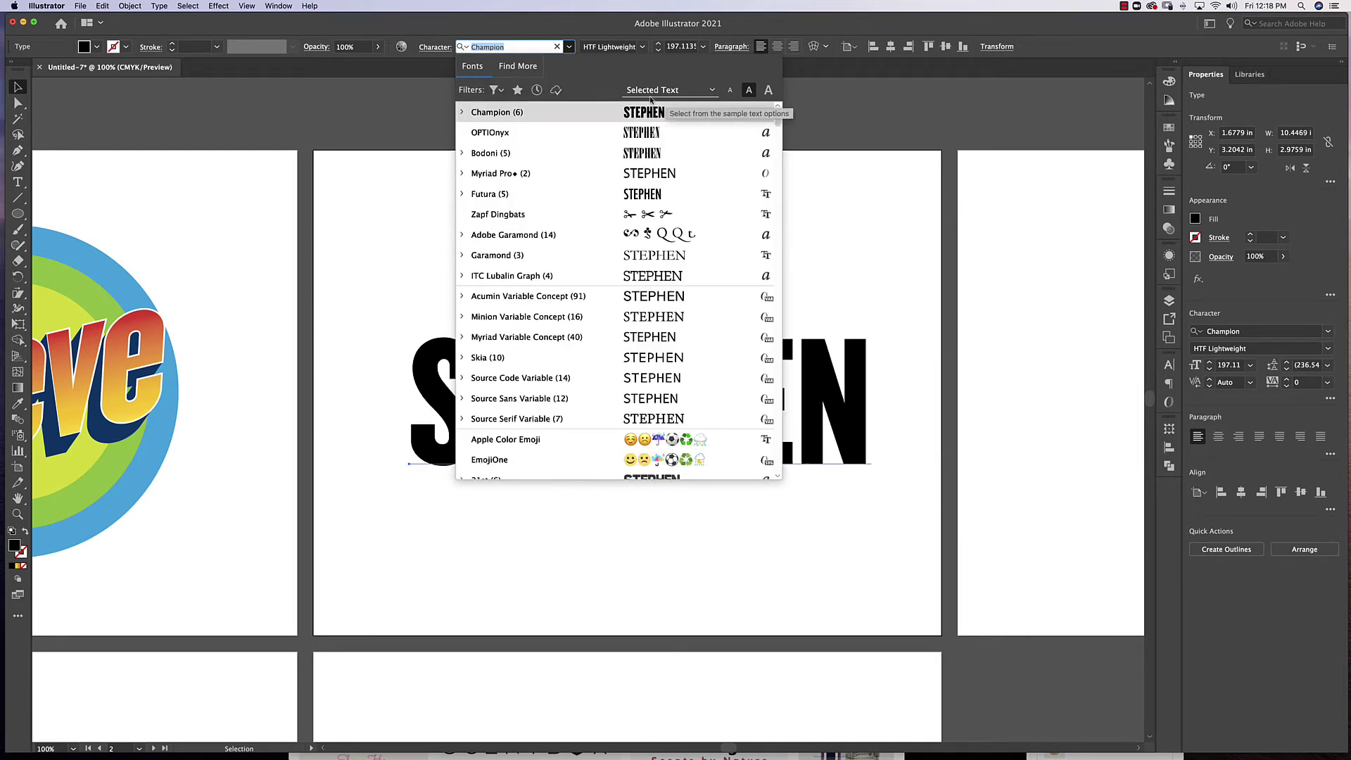
click(637, 137)
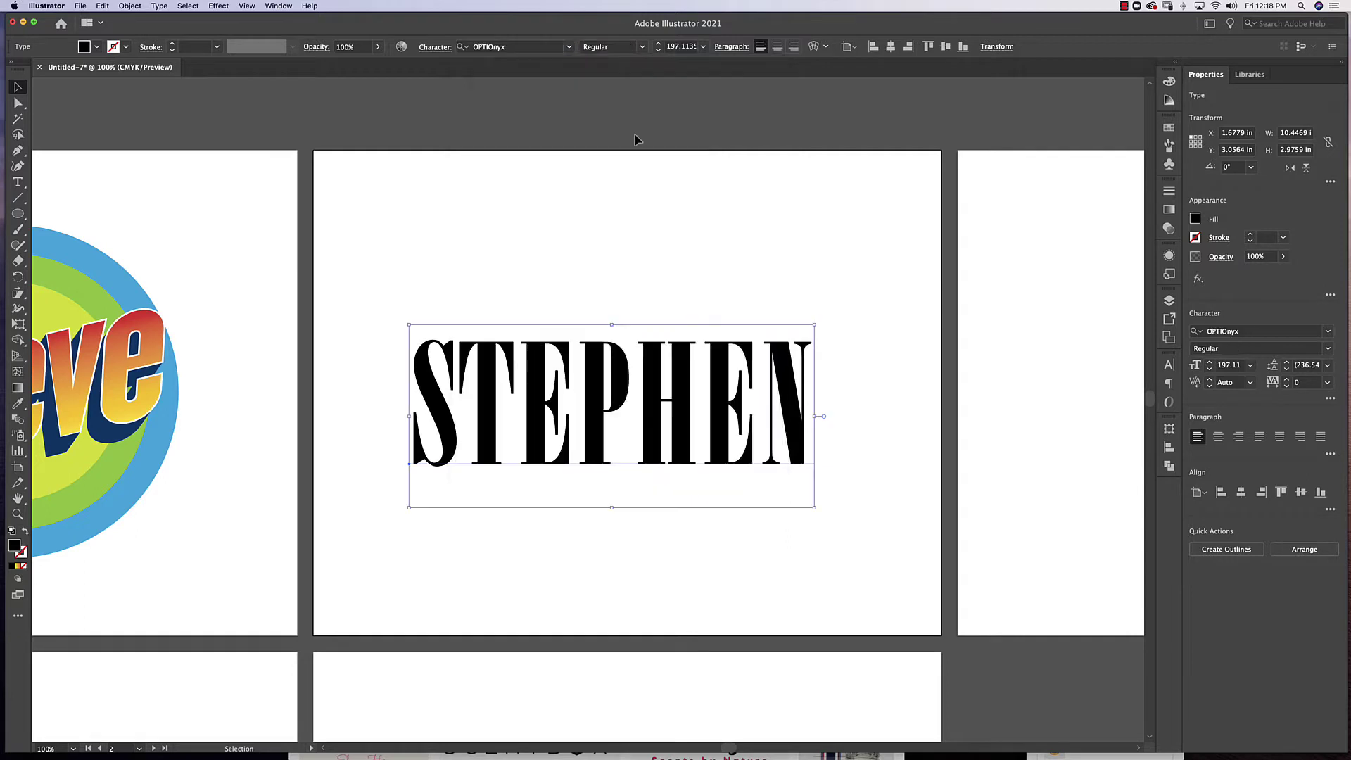
- Nudge STEPHEN up-left and scale it down with a corner handle
click(731, 421)
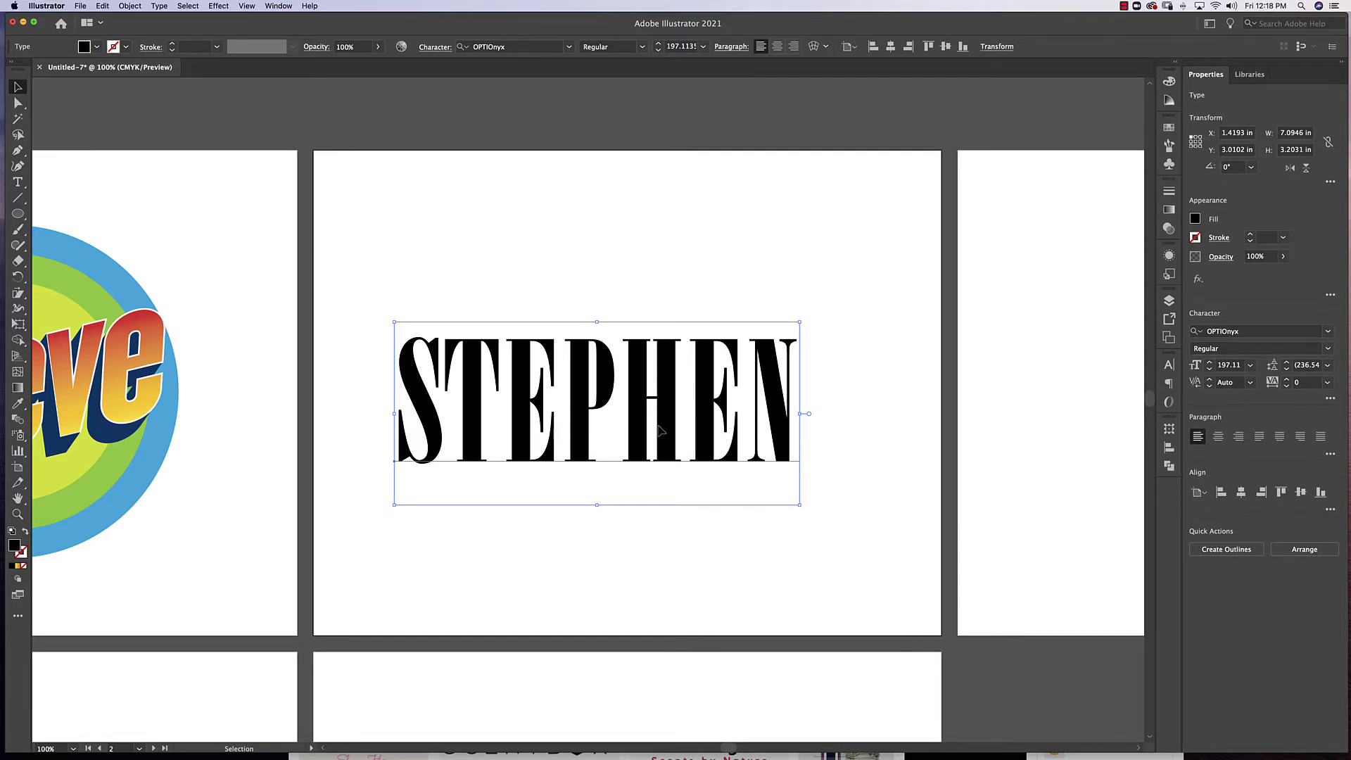
mouse_move(619, 429)
mouse_down()
mouse_move(606, 425)
mouse_move(665, 414)
mouse_up()
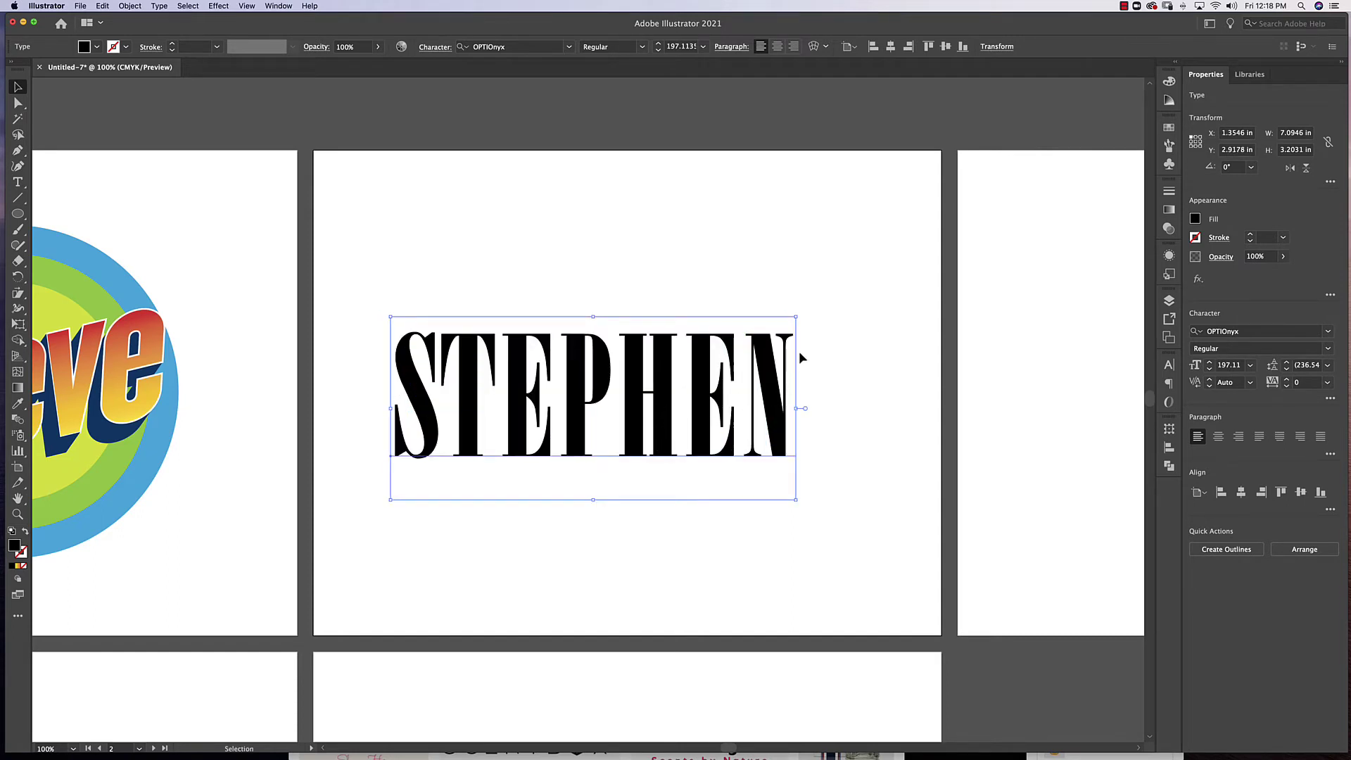
drag(797, 317, 628, 400)
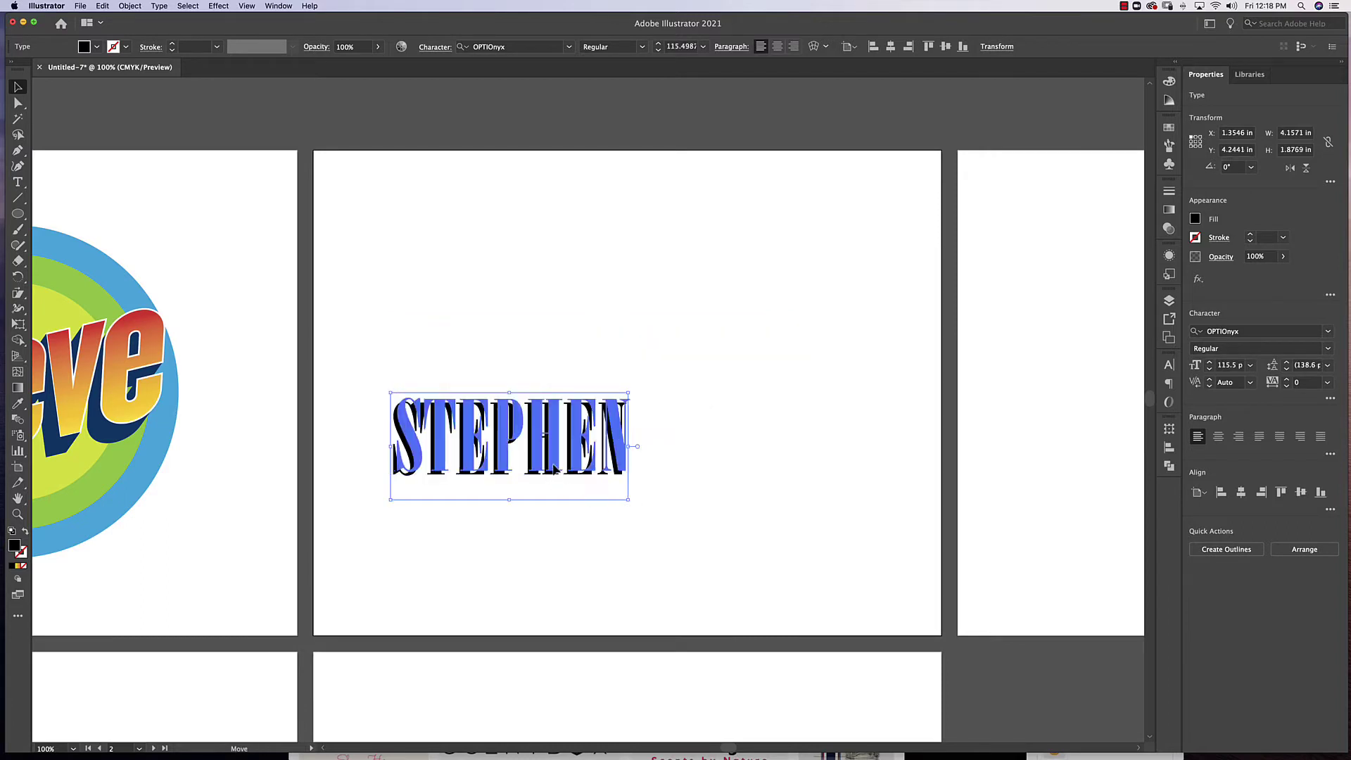
mouse_move(586, 465)
mouse_down()
mouse_move(563, 479)
mouse_move(550, 427)
mouse_up()
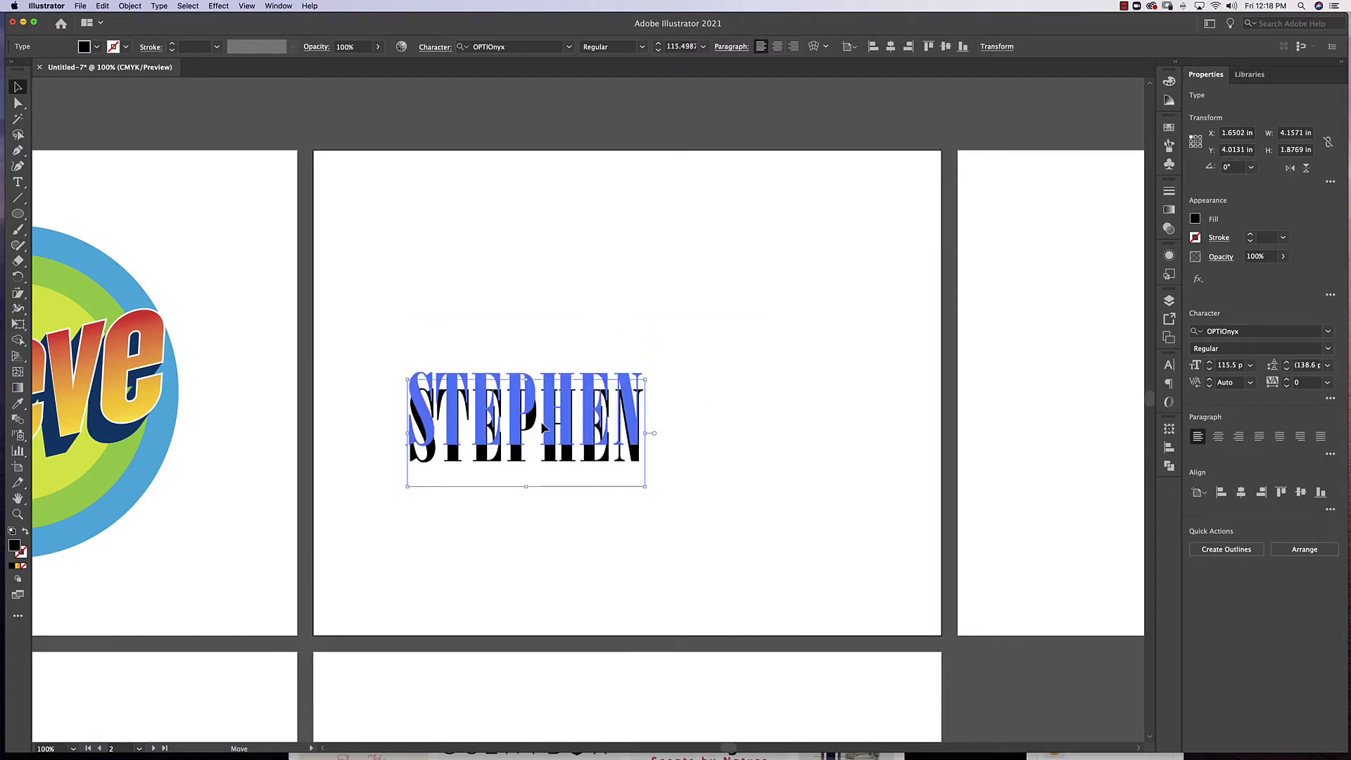
click(278, 6)
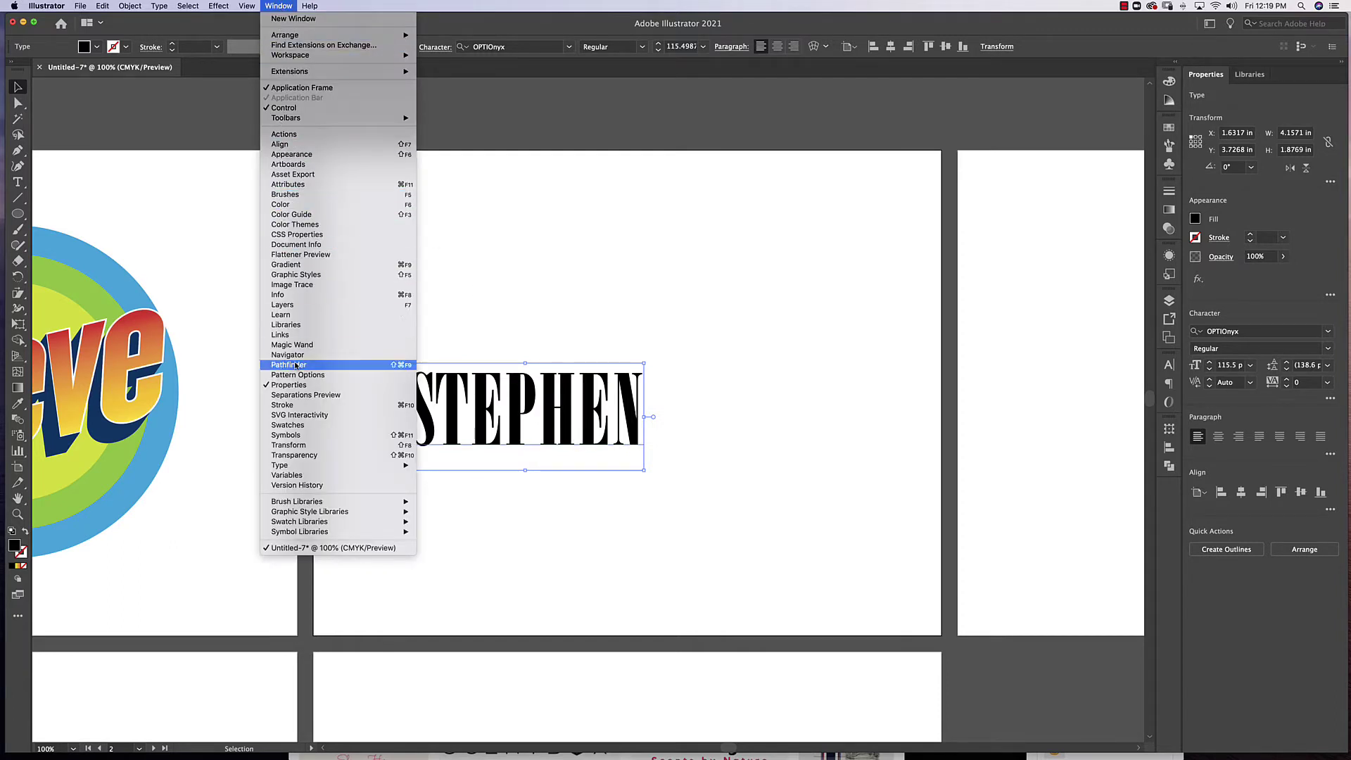
mouse_move(280, 466)
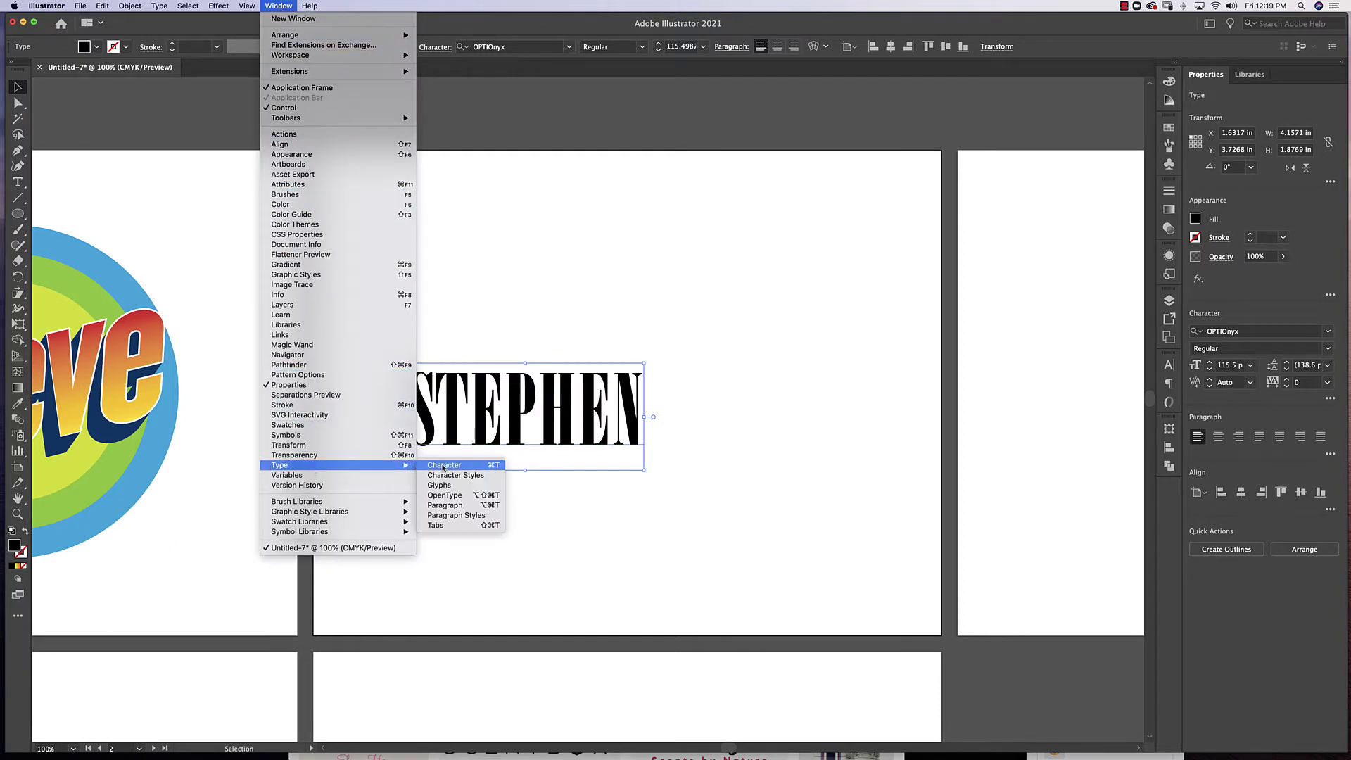
- Float the Character panel, close Paragraph/OpenType, and set Tracking to 200
click(444, 464)
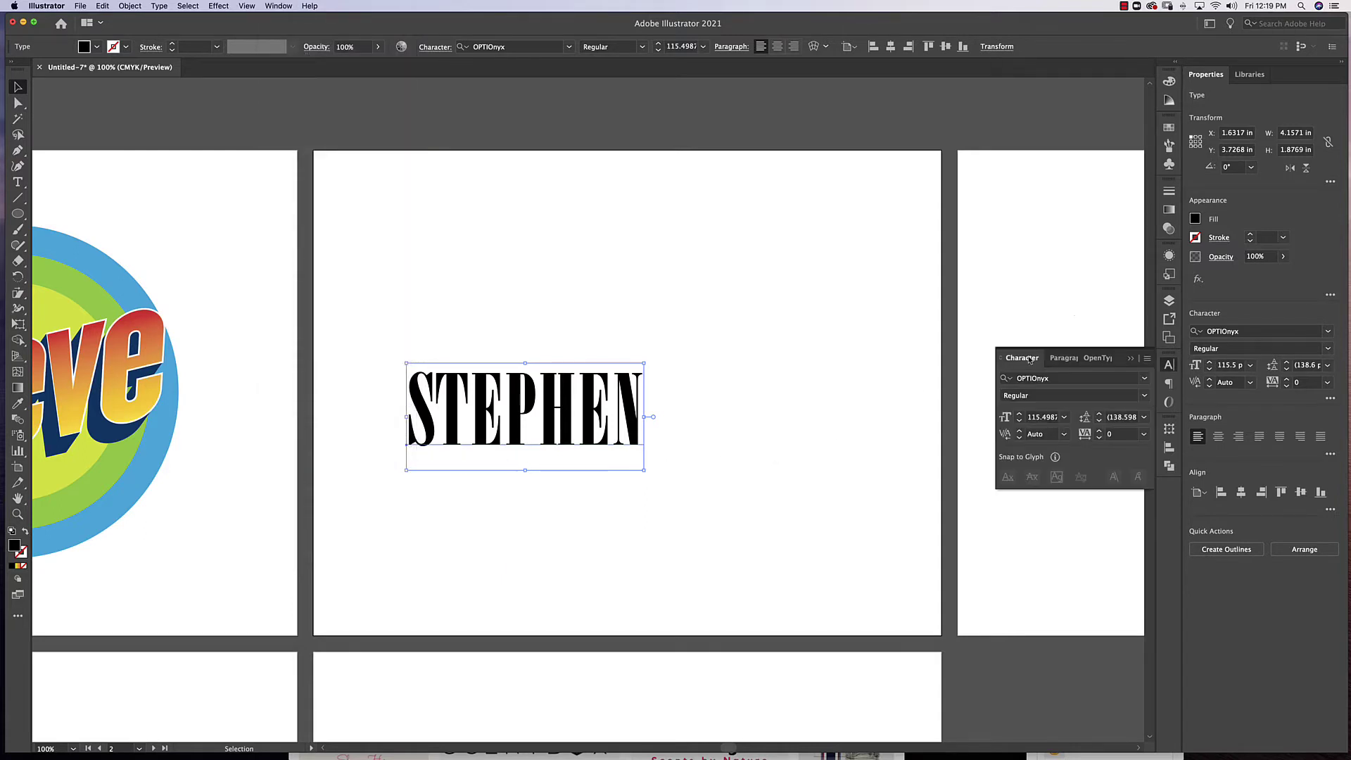
drag(1023, 358, 803, 196)
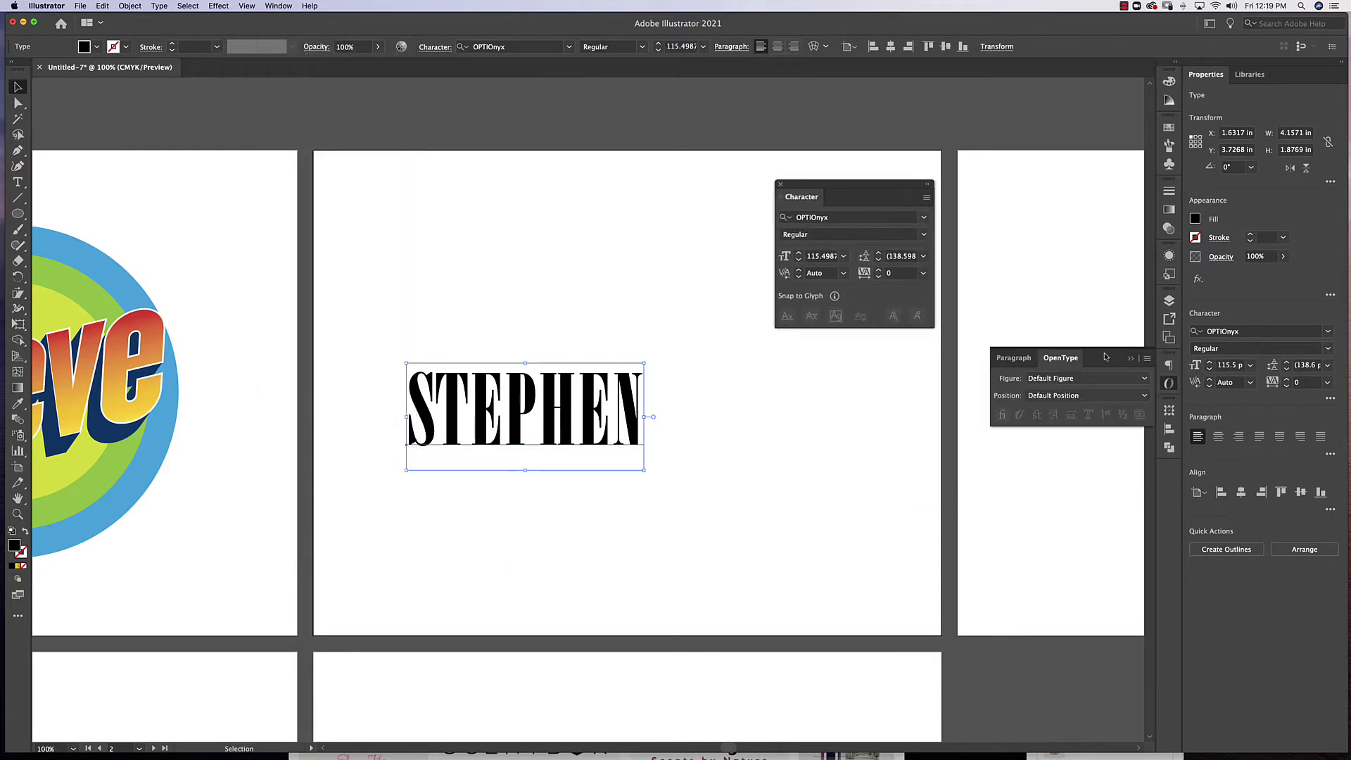
click(1132, 358)
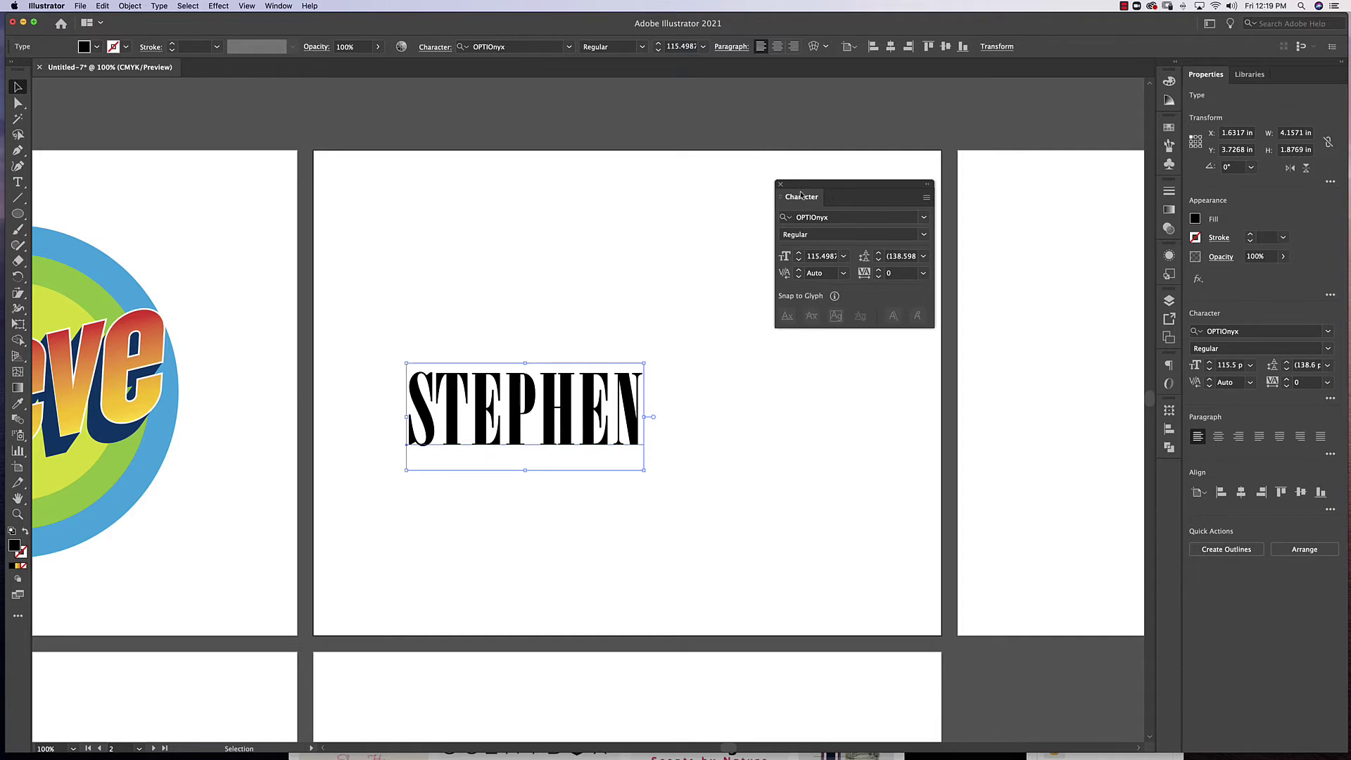
click(811, 257)
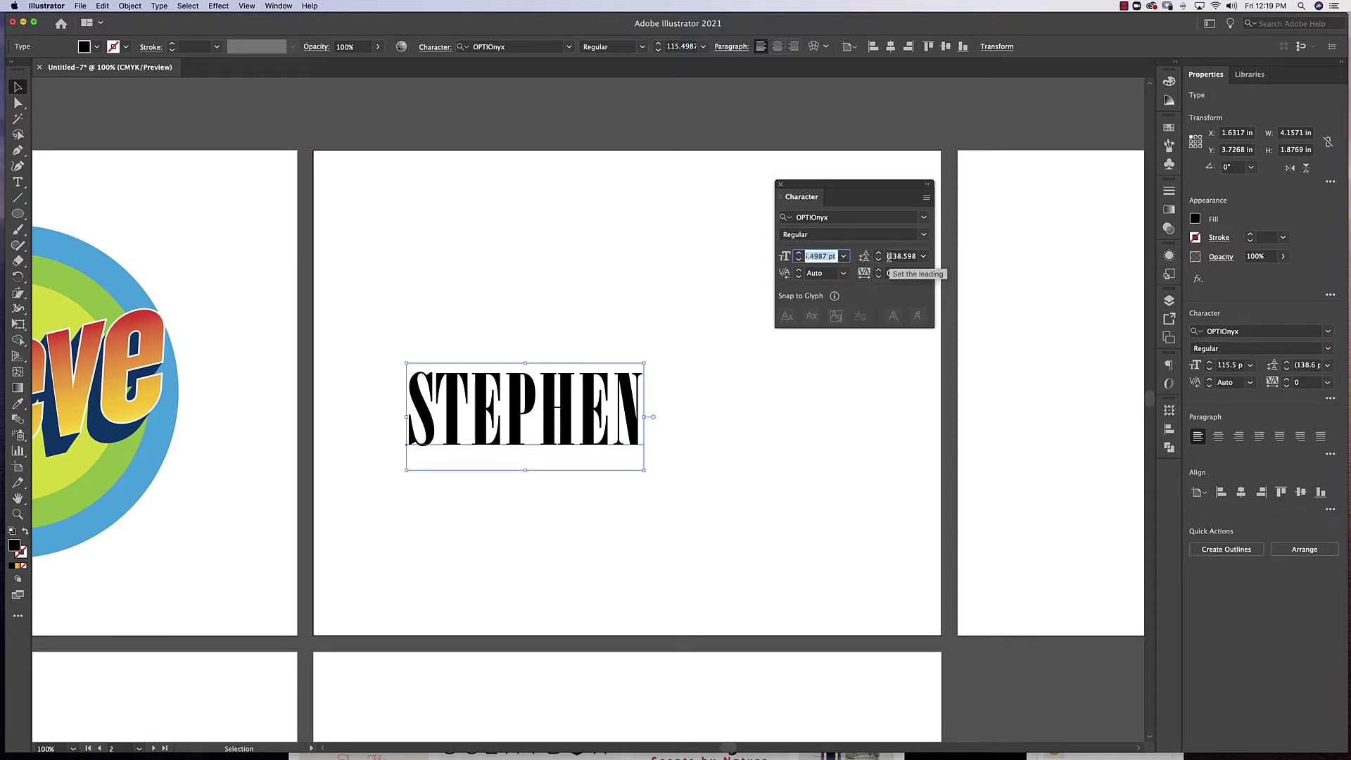
click(891, 257)
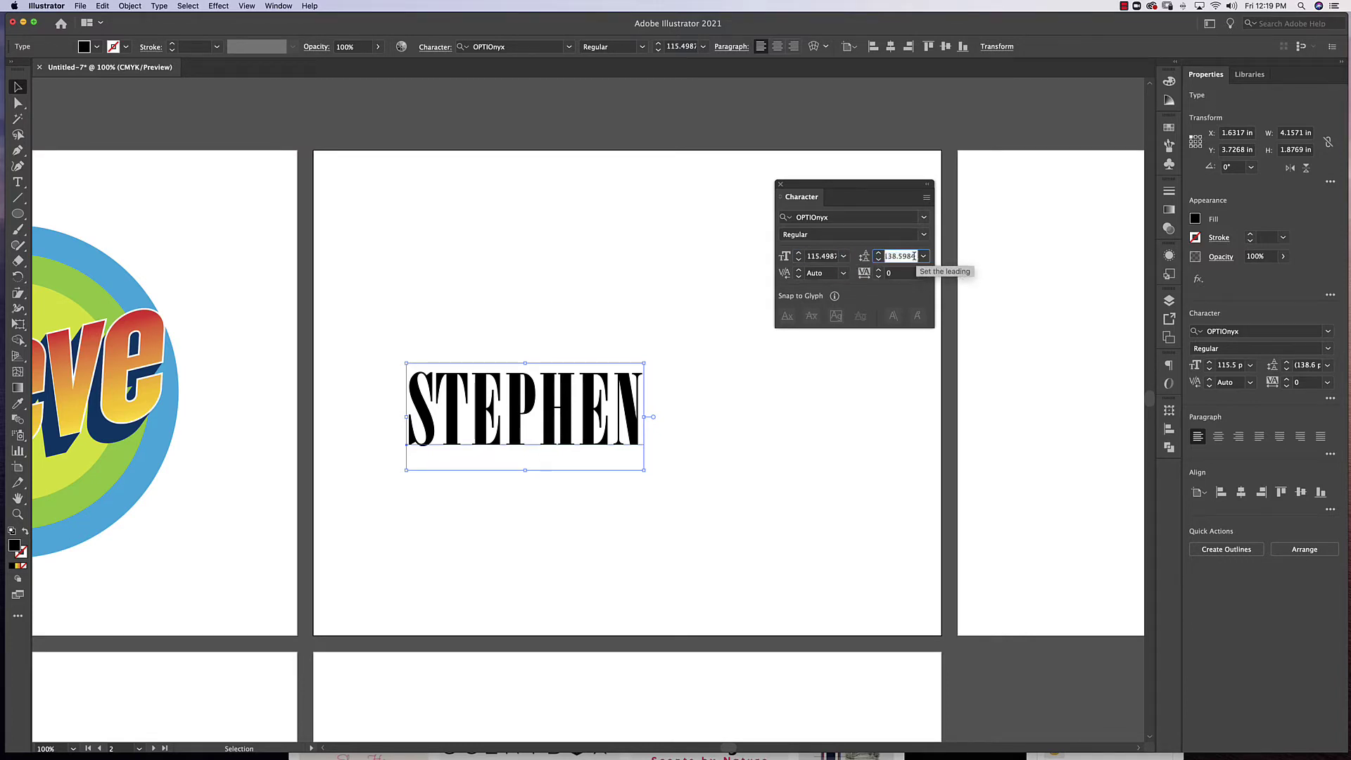
double_click(903, 257)
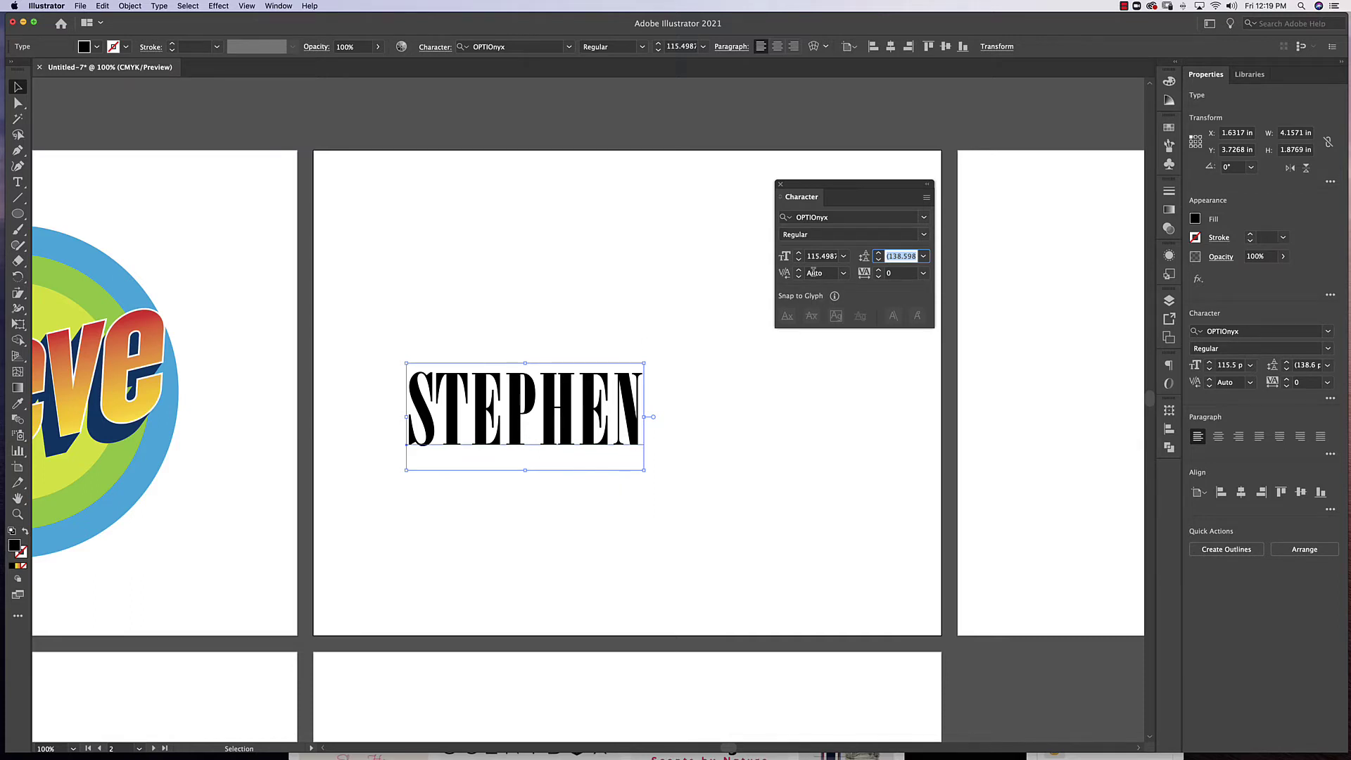
click(923, 274)
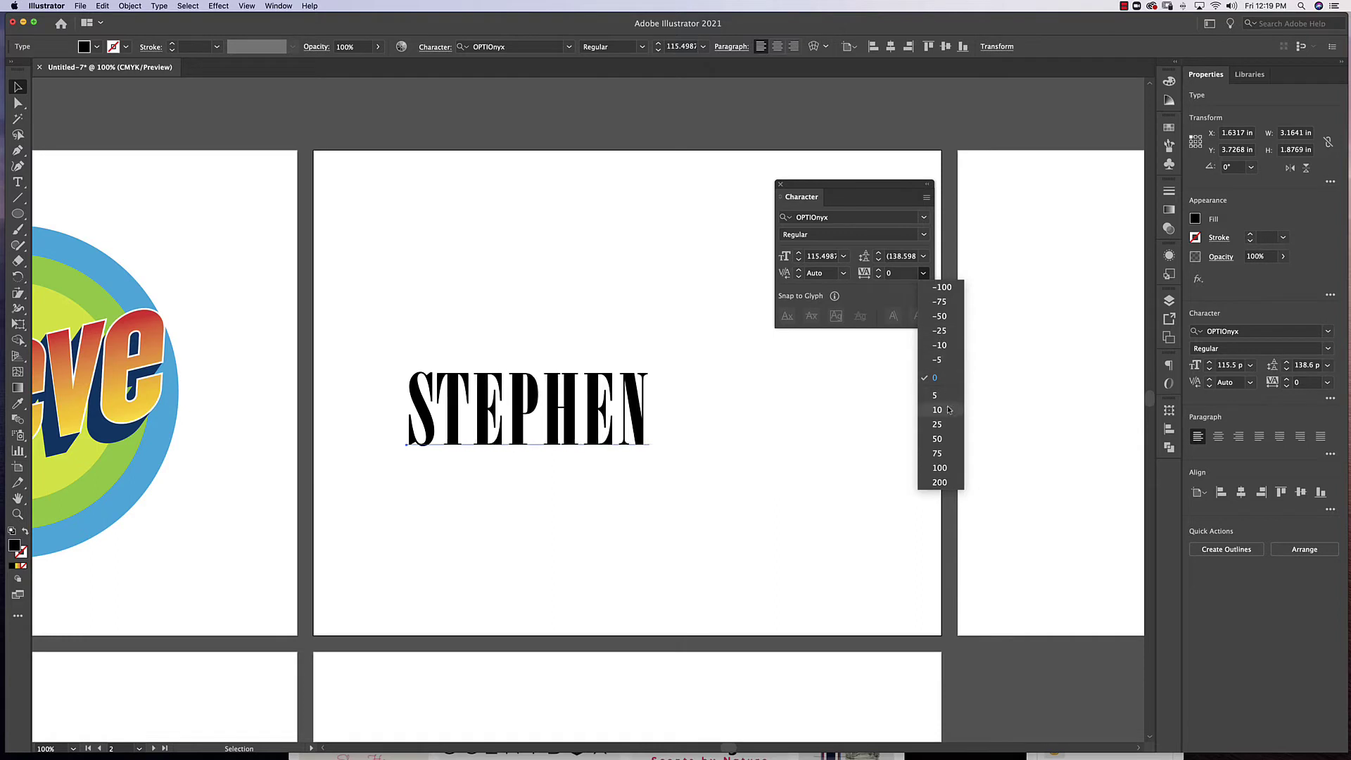
click(941, 483)
- Nudge STEPHEN into its final centred position and move the Character panel aside
click(823, 476)
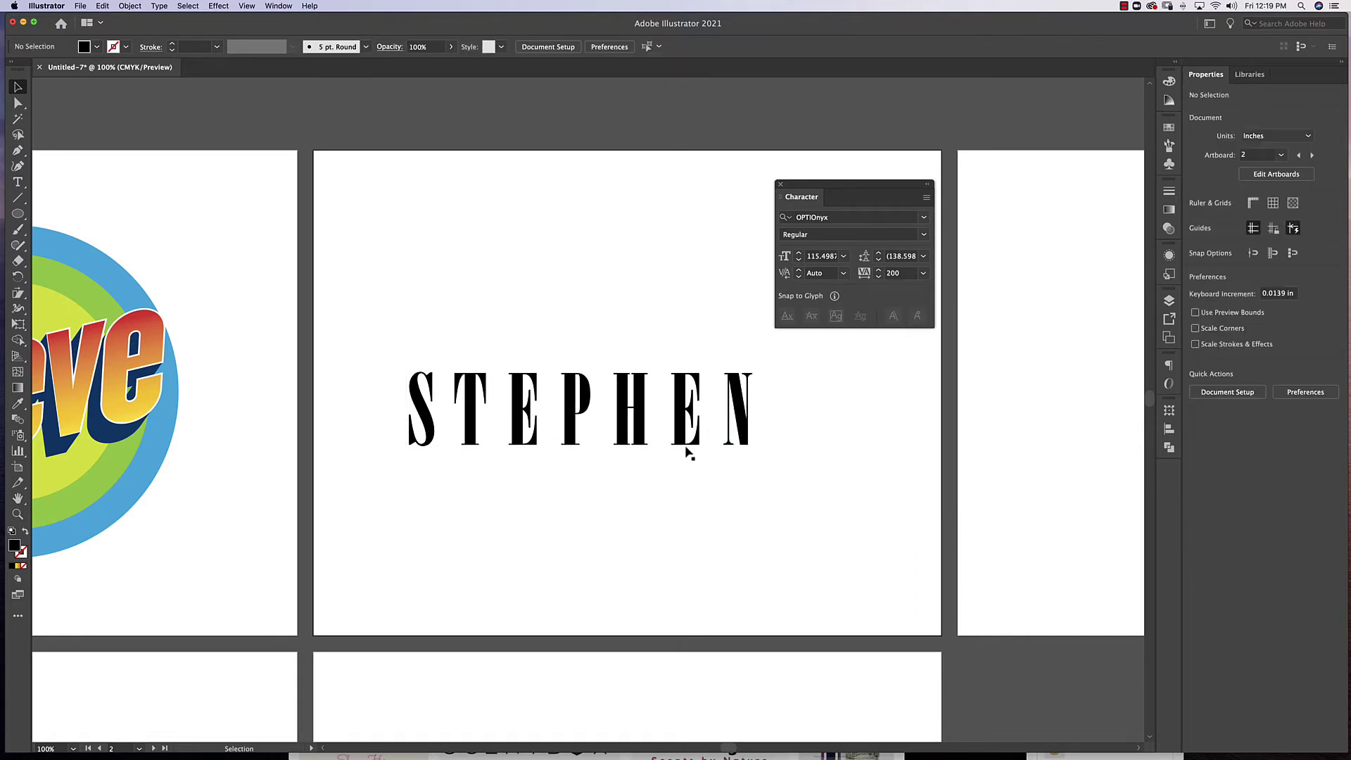
mouse_move(686, 452)
mouse_down()
mouse_move(715, 456)
mouse_move(691, 425)
mouse_up()
drag(877, 187, 1042, 164)
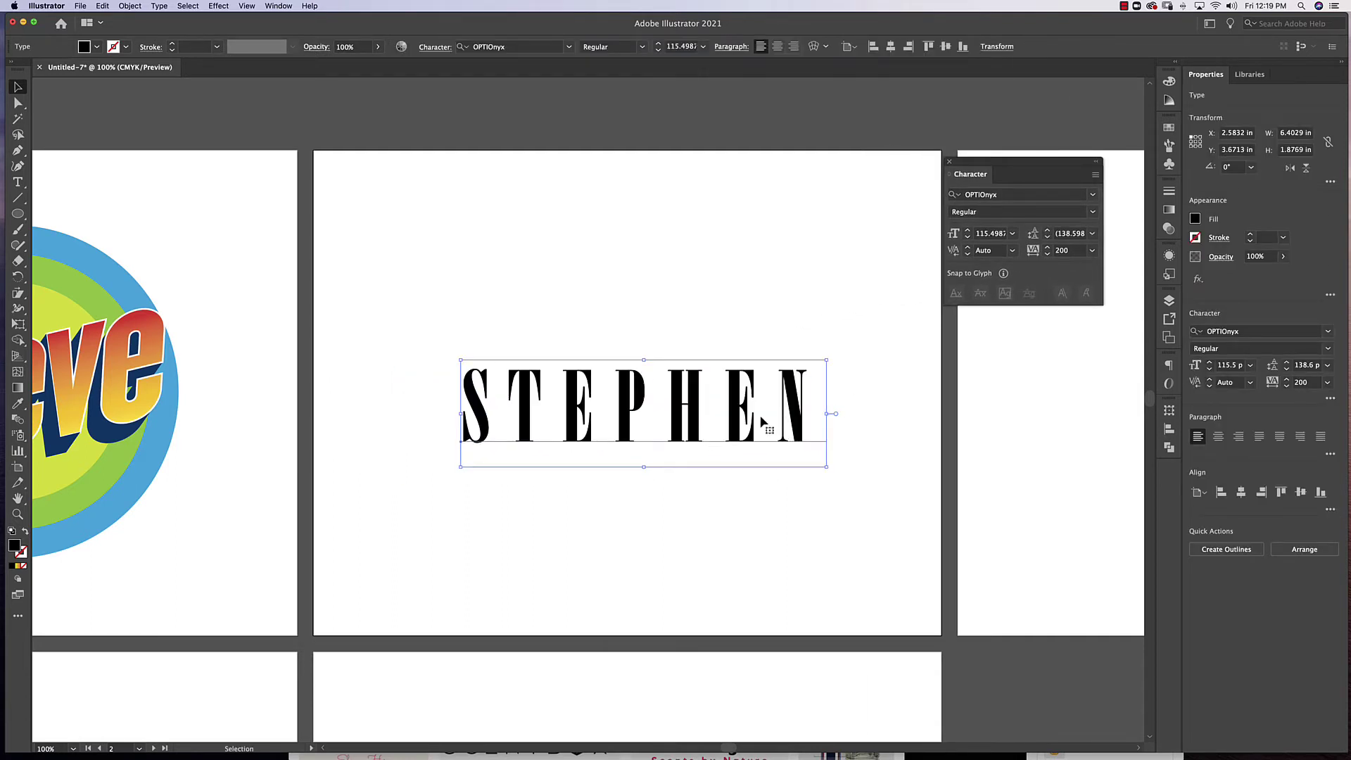
drag(755, 415, 742, 419)
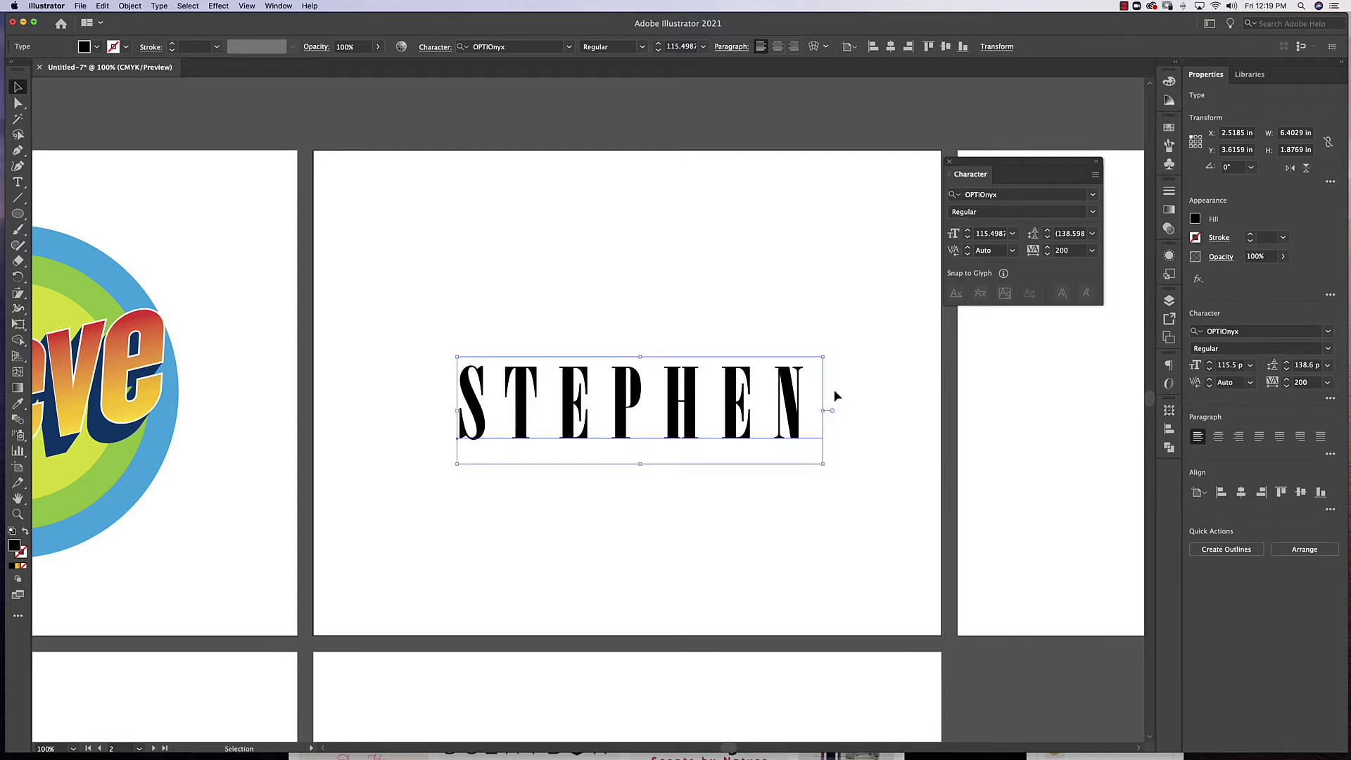
click(855, 385)
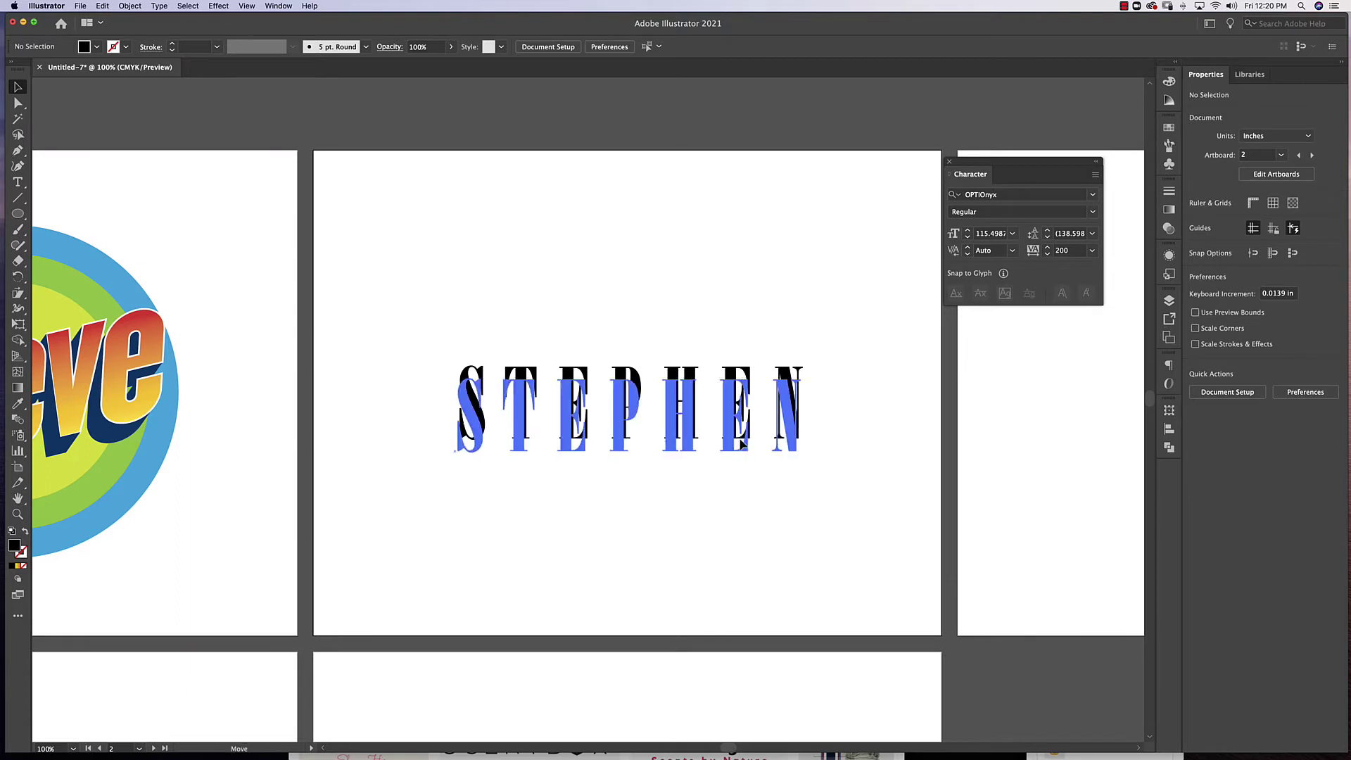
click(752, 422)
drag(756, 425, 750, 431)
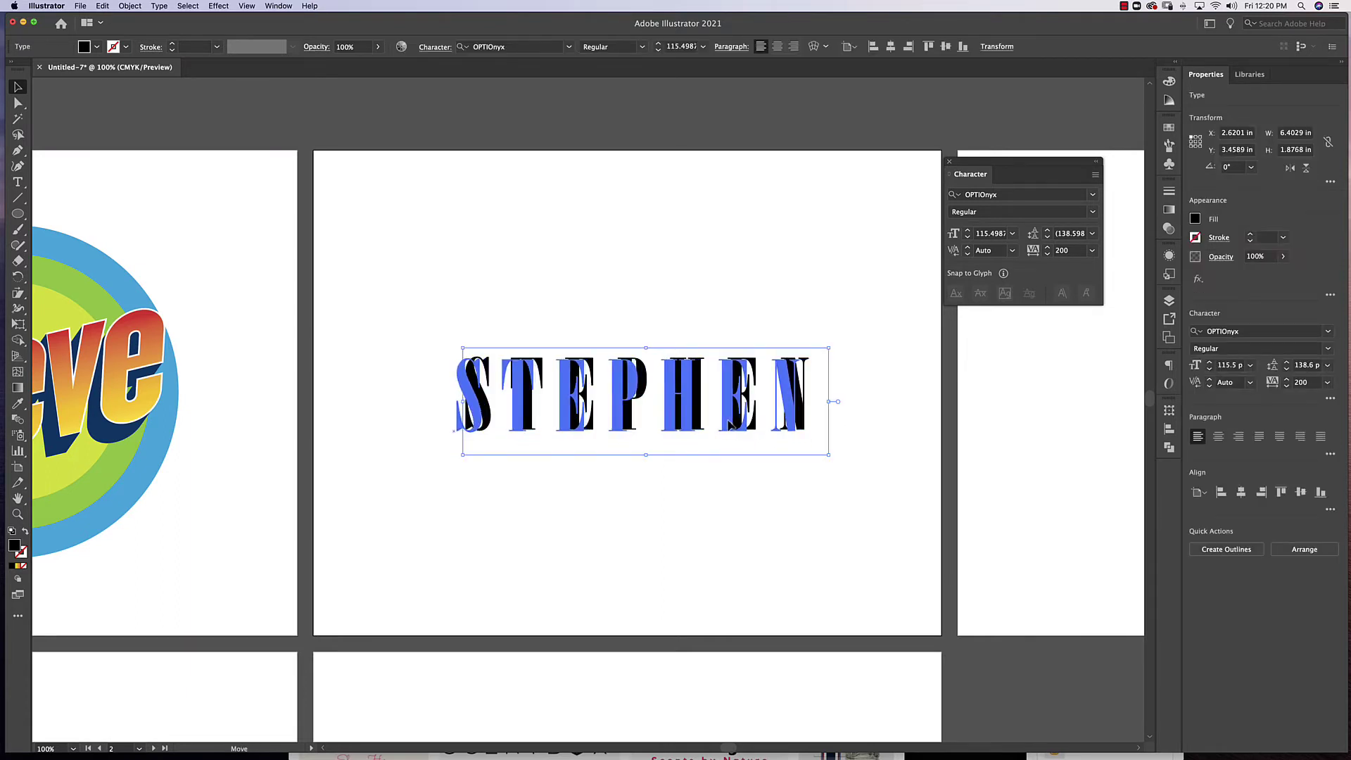
click(881, 386)
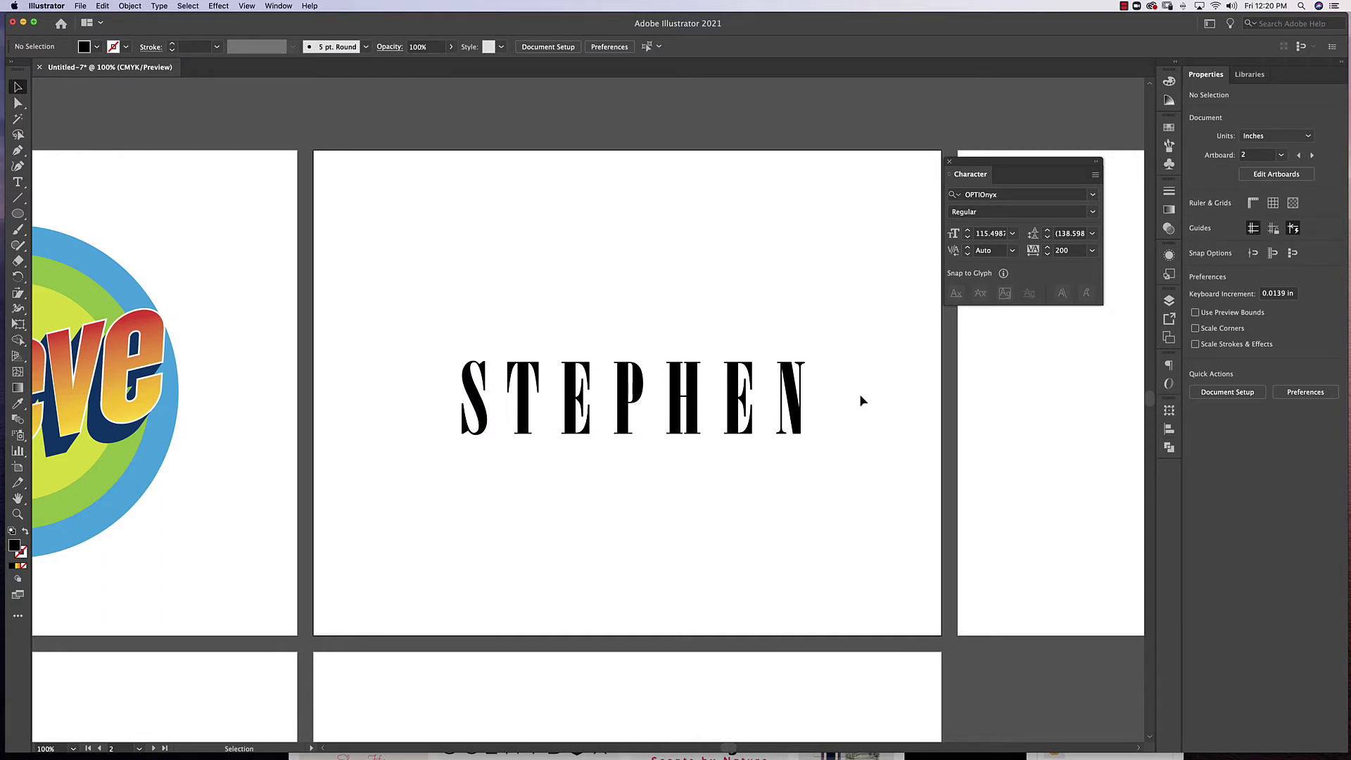
- Draw a horizontal line along the bottom of STEPHEN with the Line Segment tool
key(super+equal)
drag(835, 430, 820, 441)
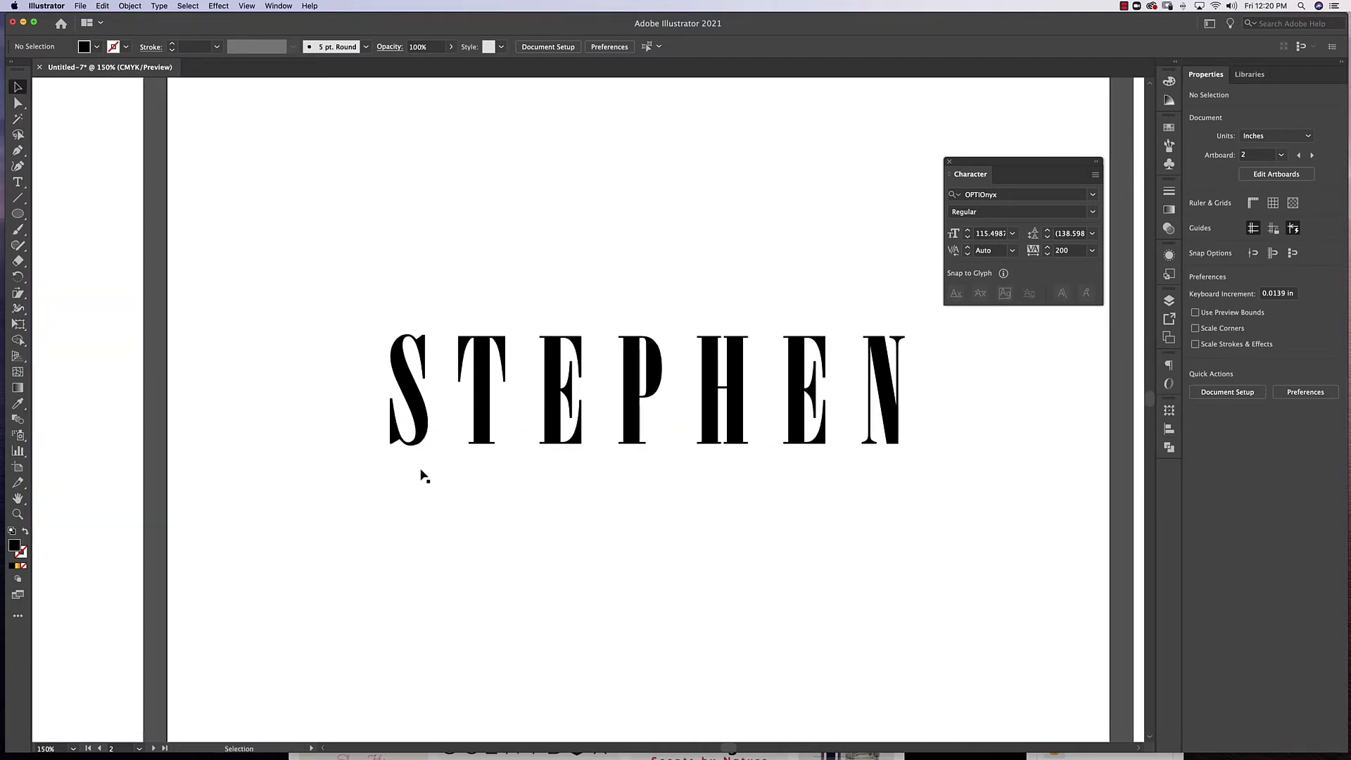
click(18, 197)
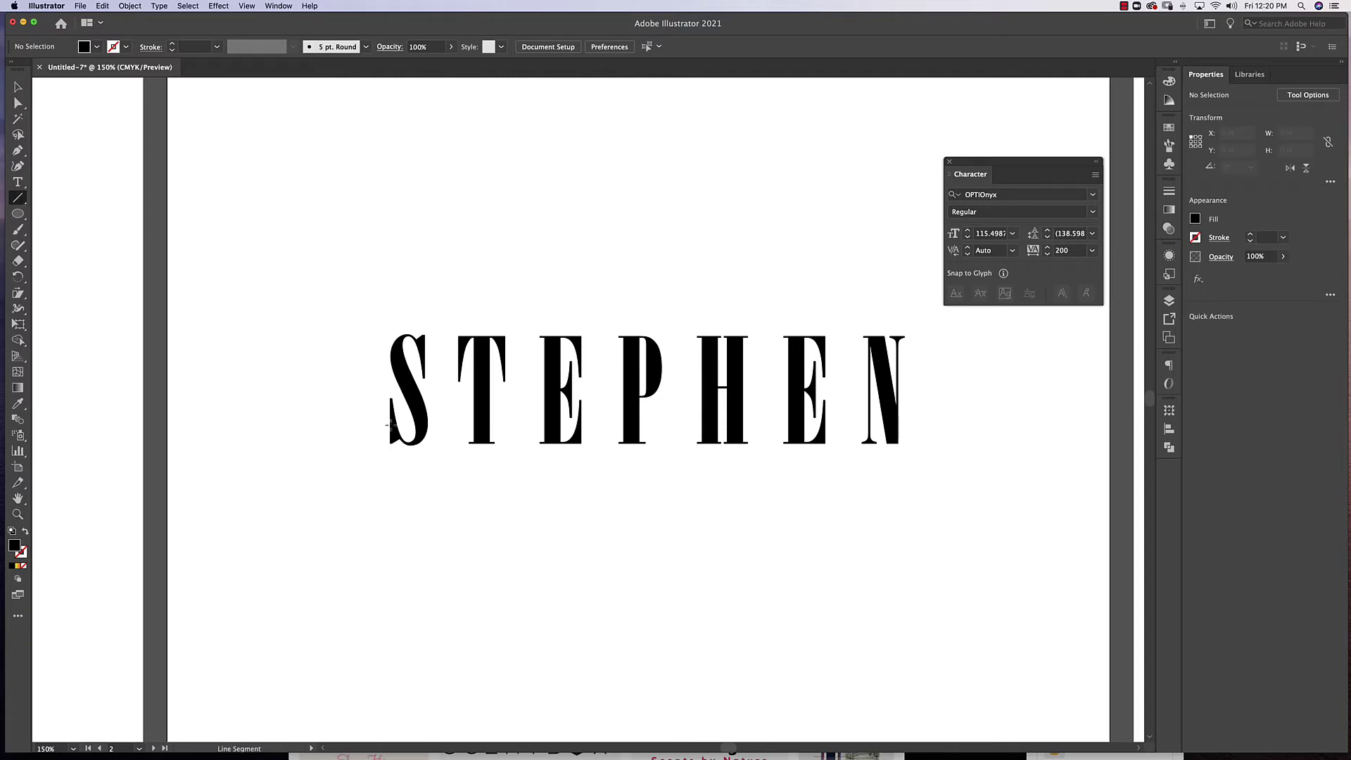
drag(389, 448, 897, 446)
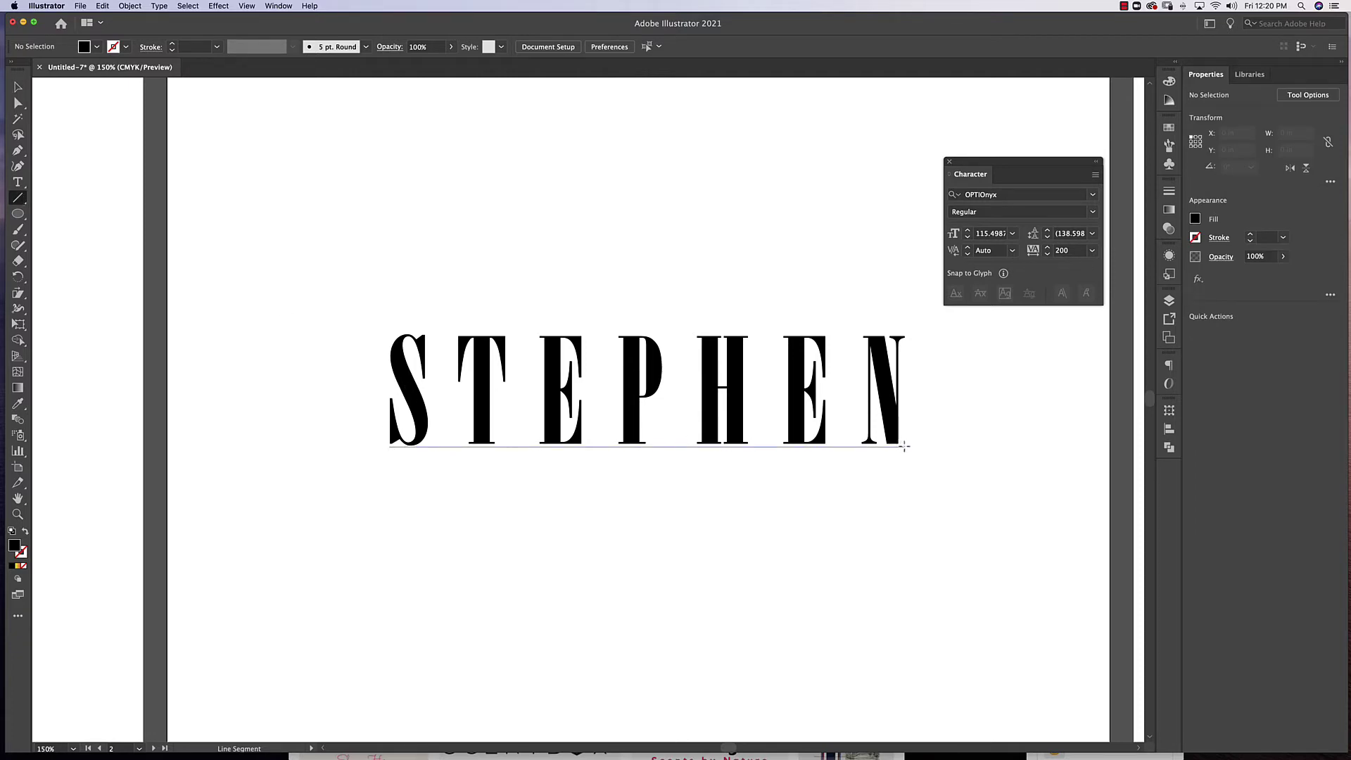
drag(905, 445, 904, 445)
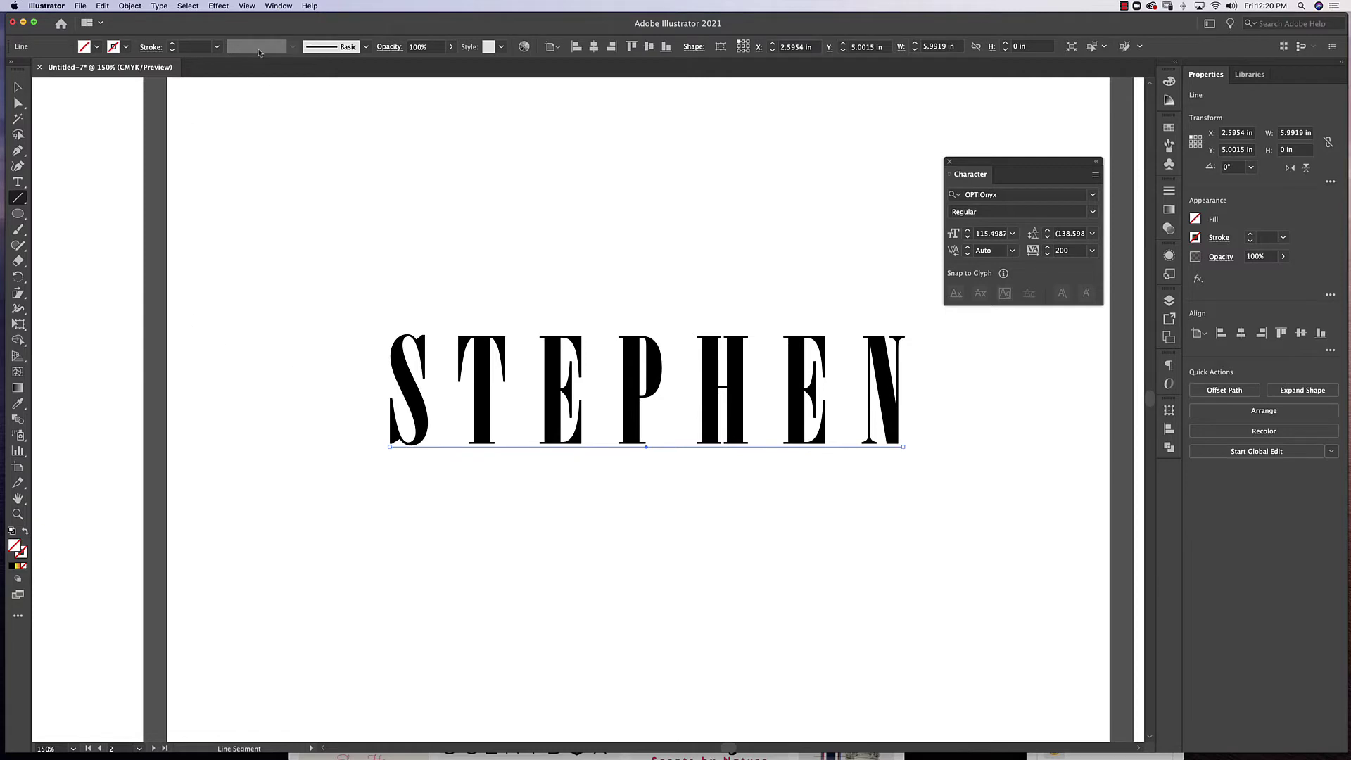
- Give the line a 2 pt solid black stroke
click(17, 89)
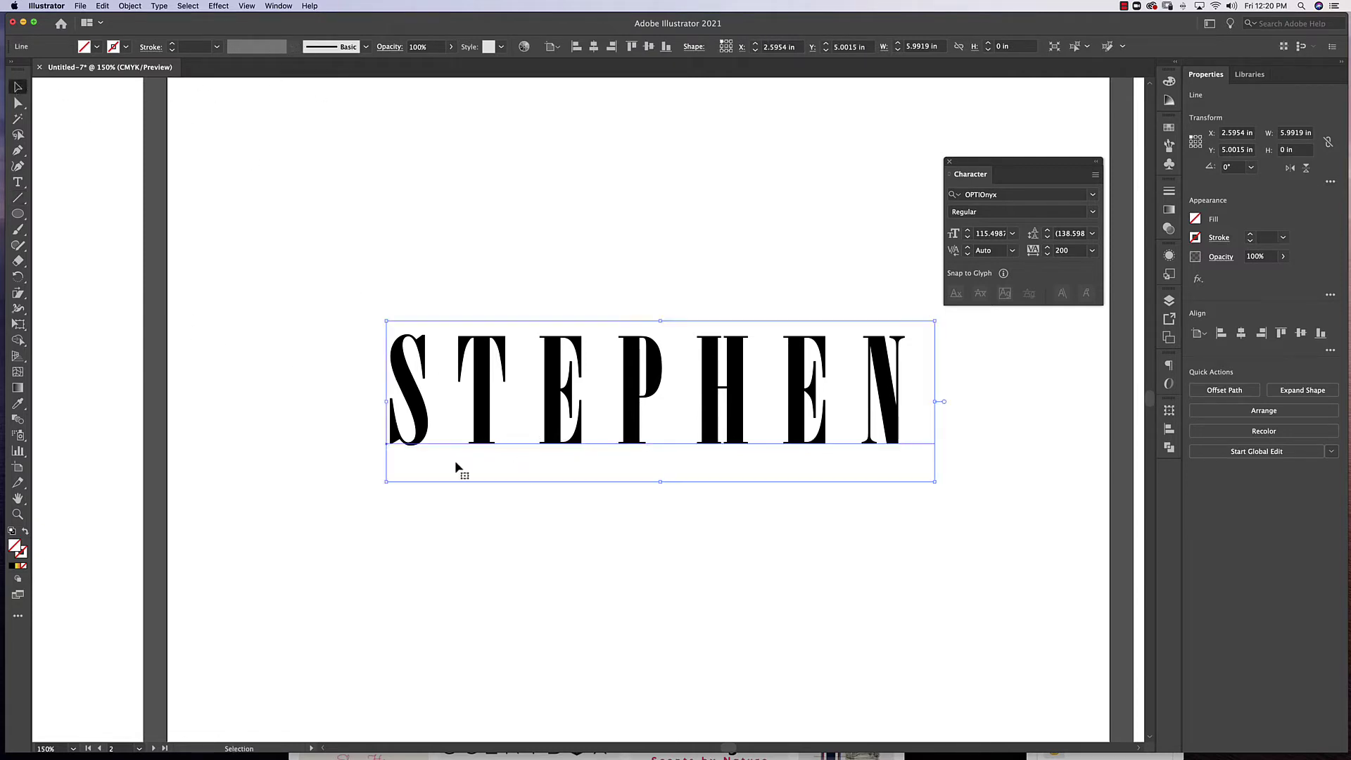
click(461, 433)
drag(437, 428, 438, 428)
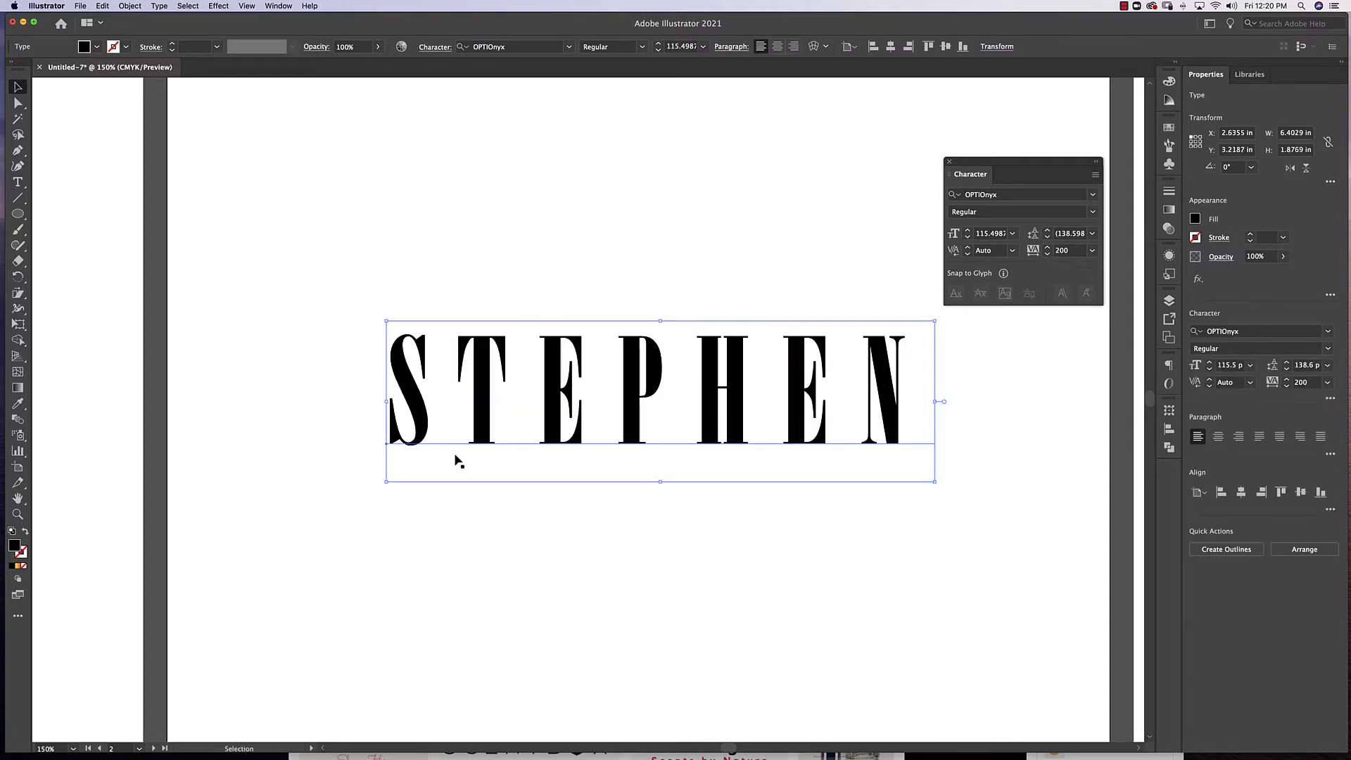
shift+click(493, 443)
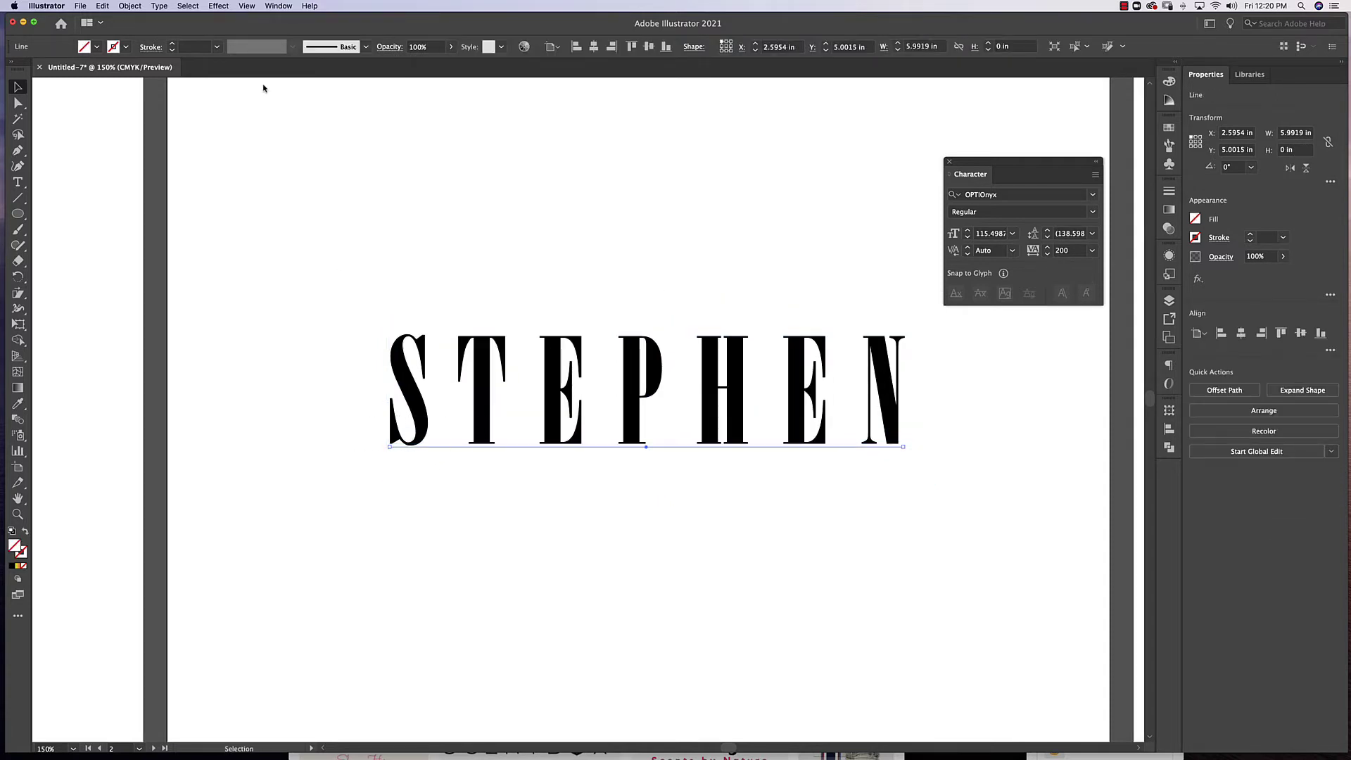
click(171, 47)
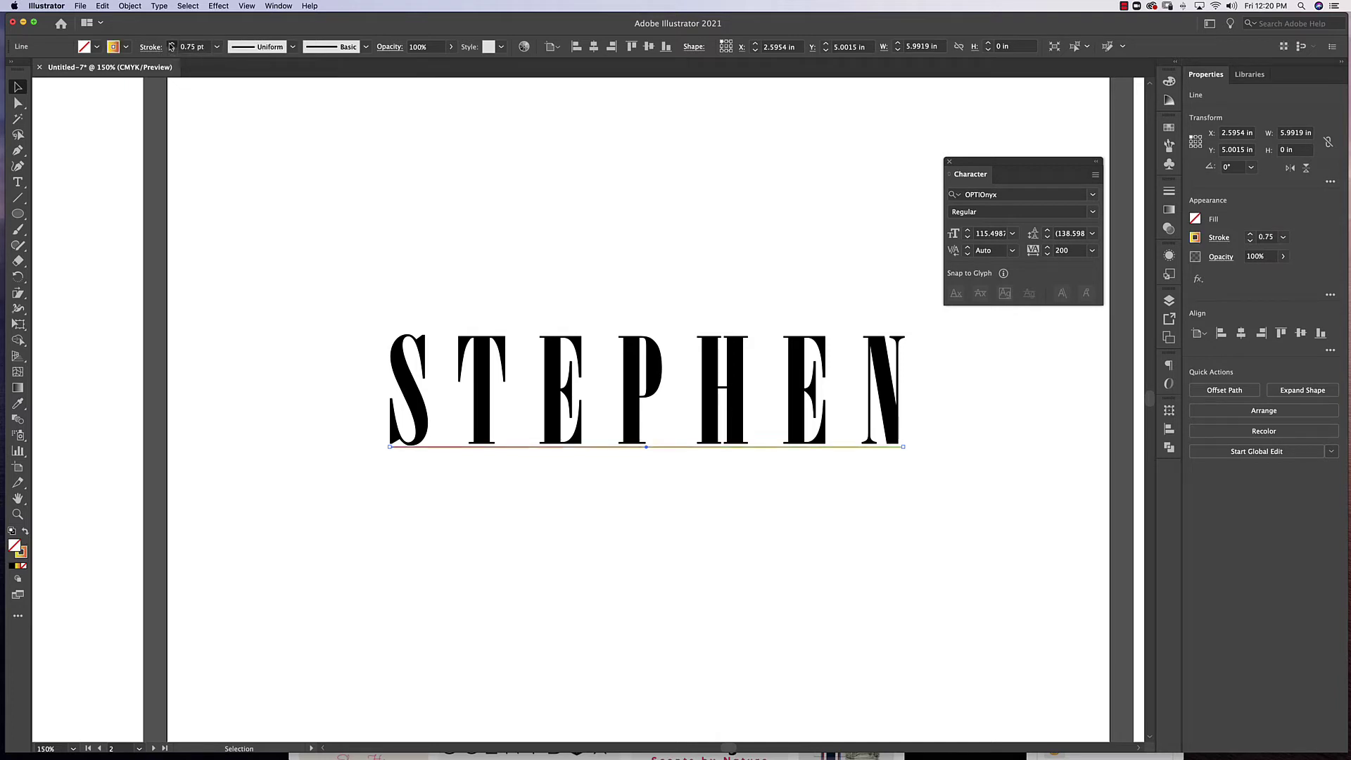
click(172, 44)
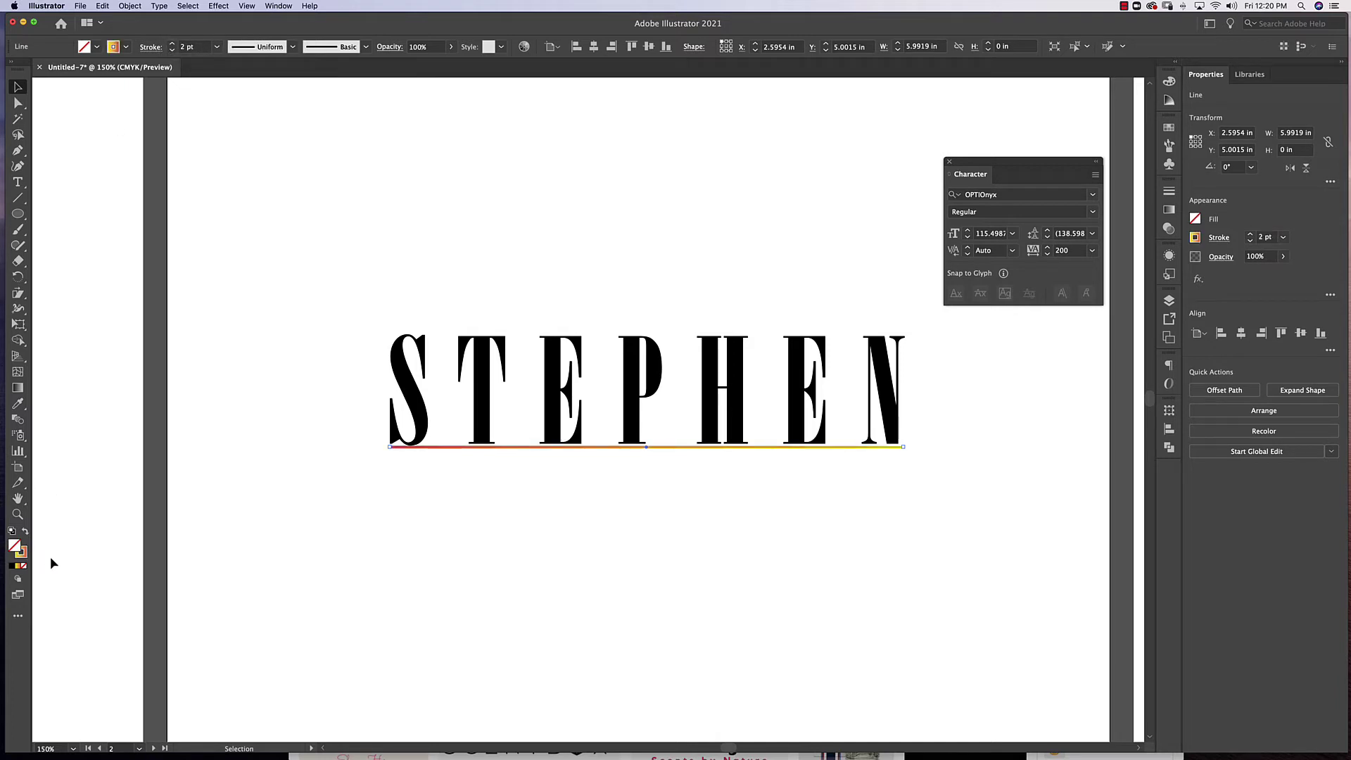
click(20, 559)
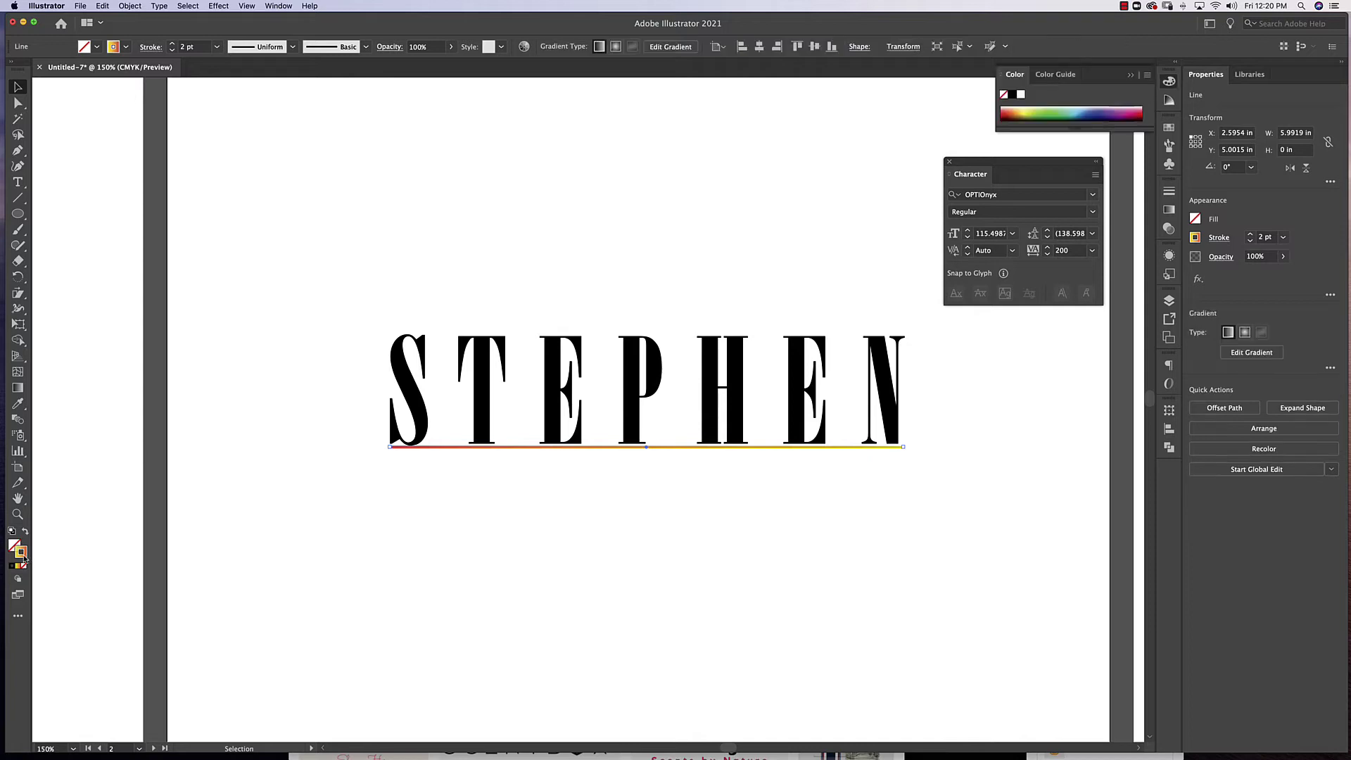
click(1012, 96)
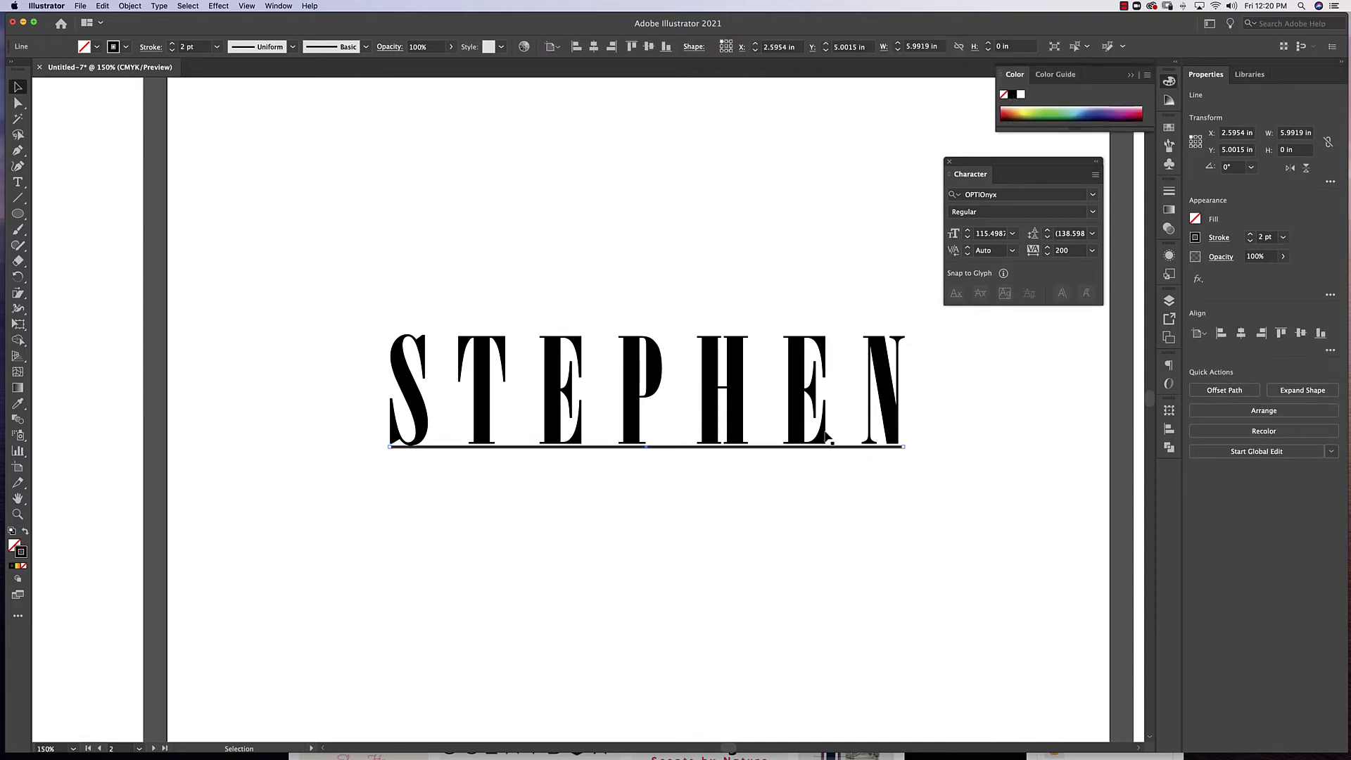
- Lower the rule slightly and Alt-drag a copy above STEPHEN
click(799, 502)
drag(789, 447, 785, 460)
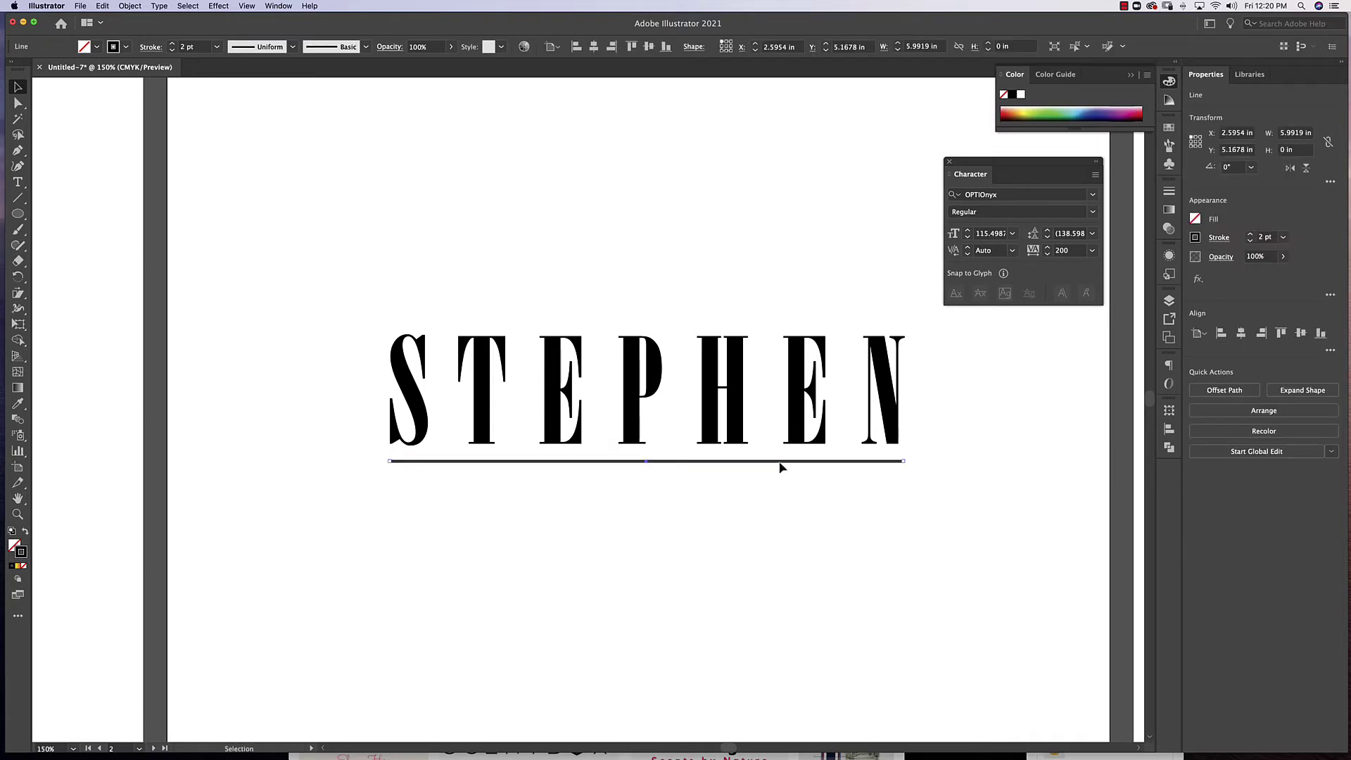
drag(782, 463, 779, 319)
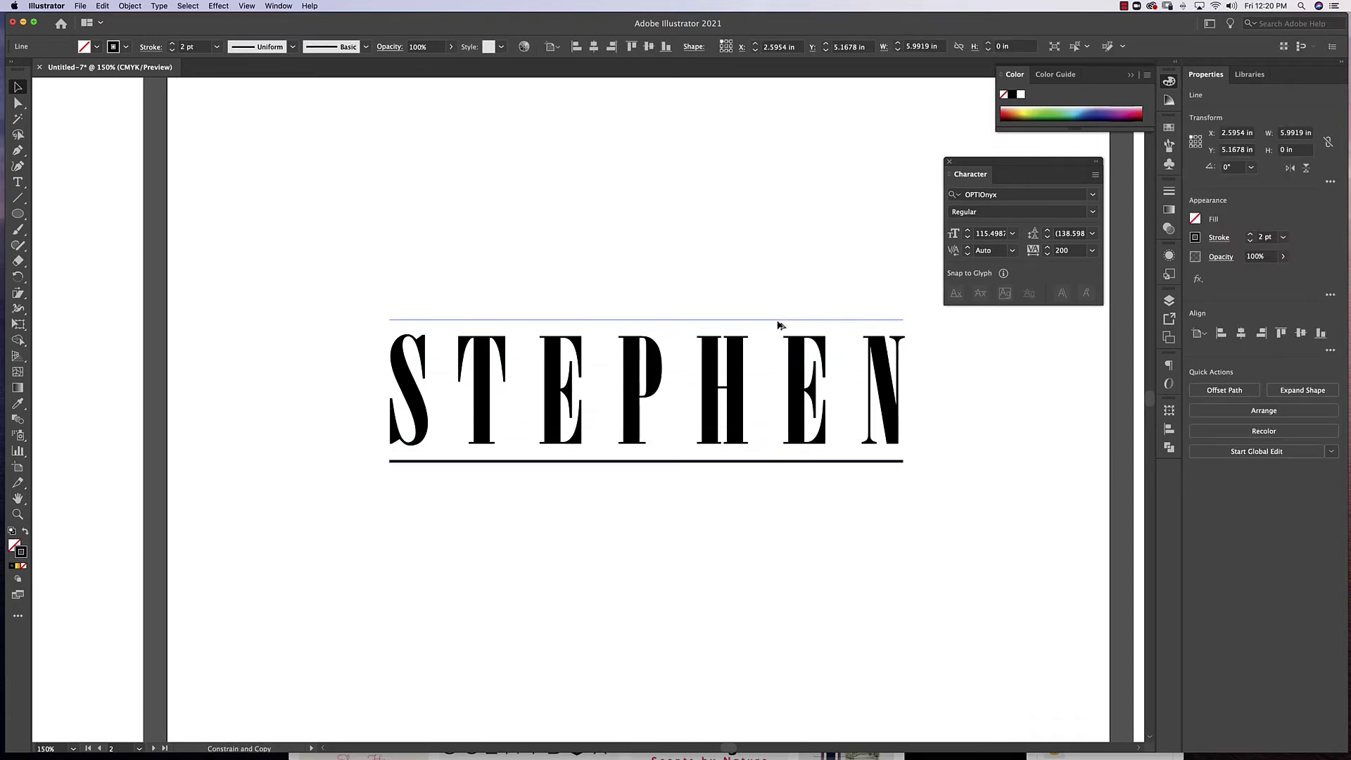
key(super+1)
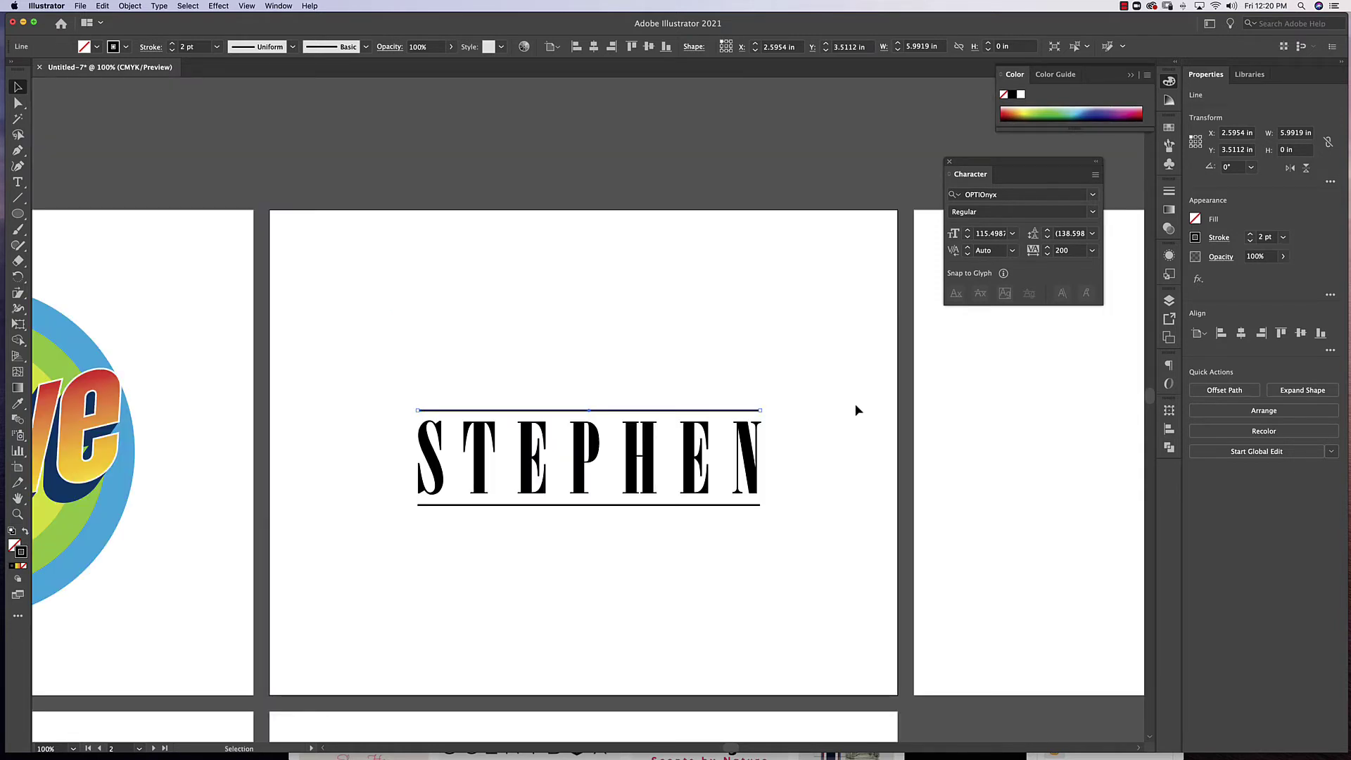
- Remove the two rules and convert STEPHEN to outlines with Type > Create Outlines
click(714, 517)
key(super+z)
key(super+z)
click(740, 406)
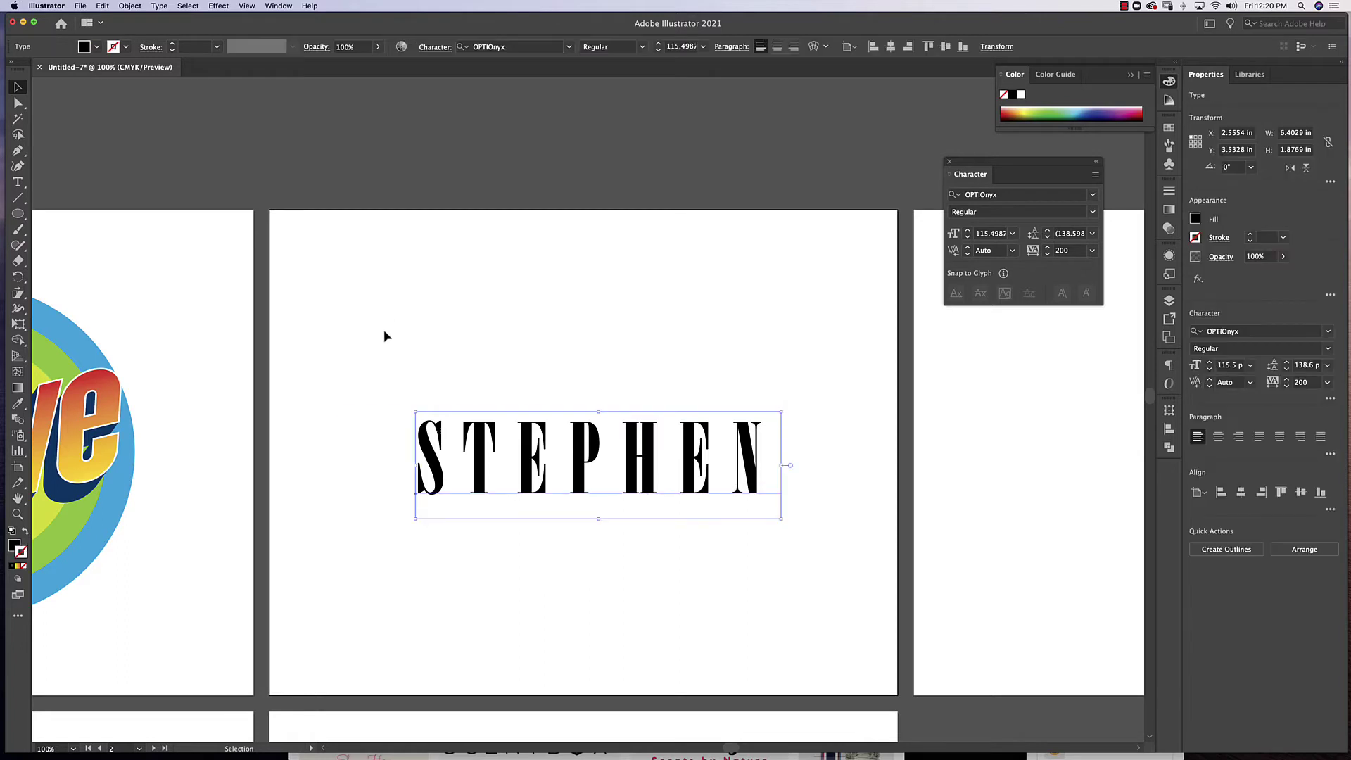
drag(553, 468, 556, 459)
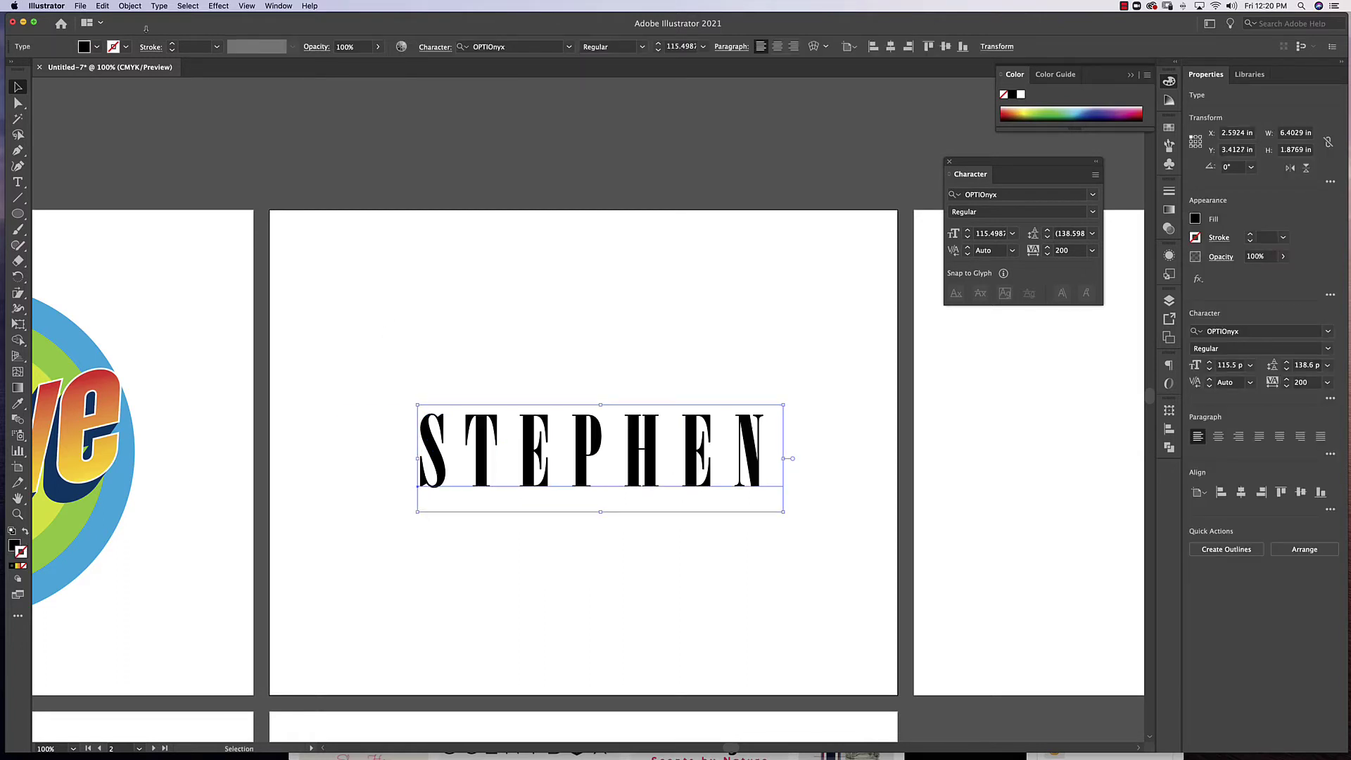
click(160, 7)
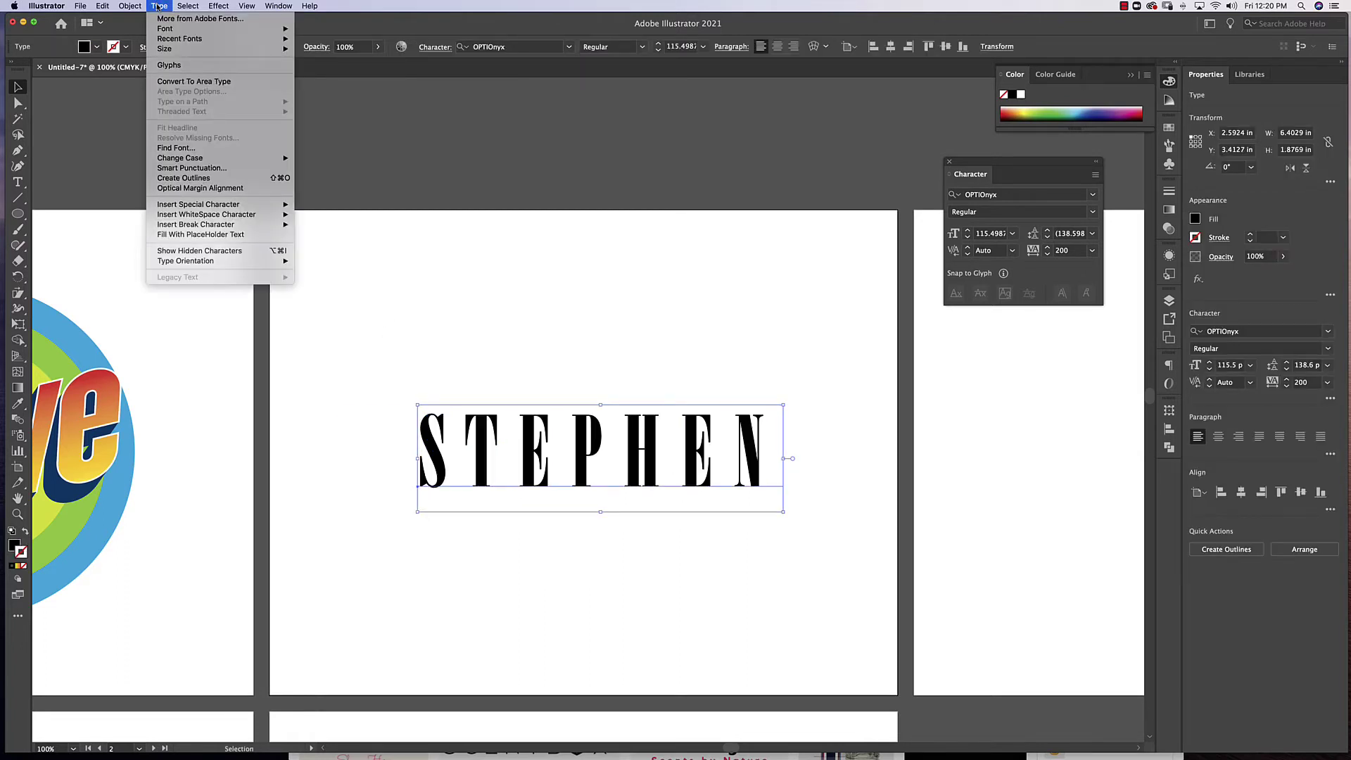
click(194, 177)
click(306, 275)
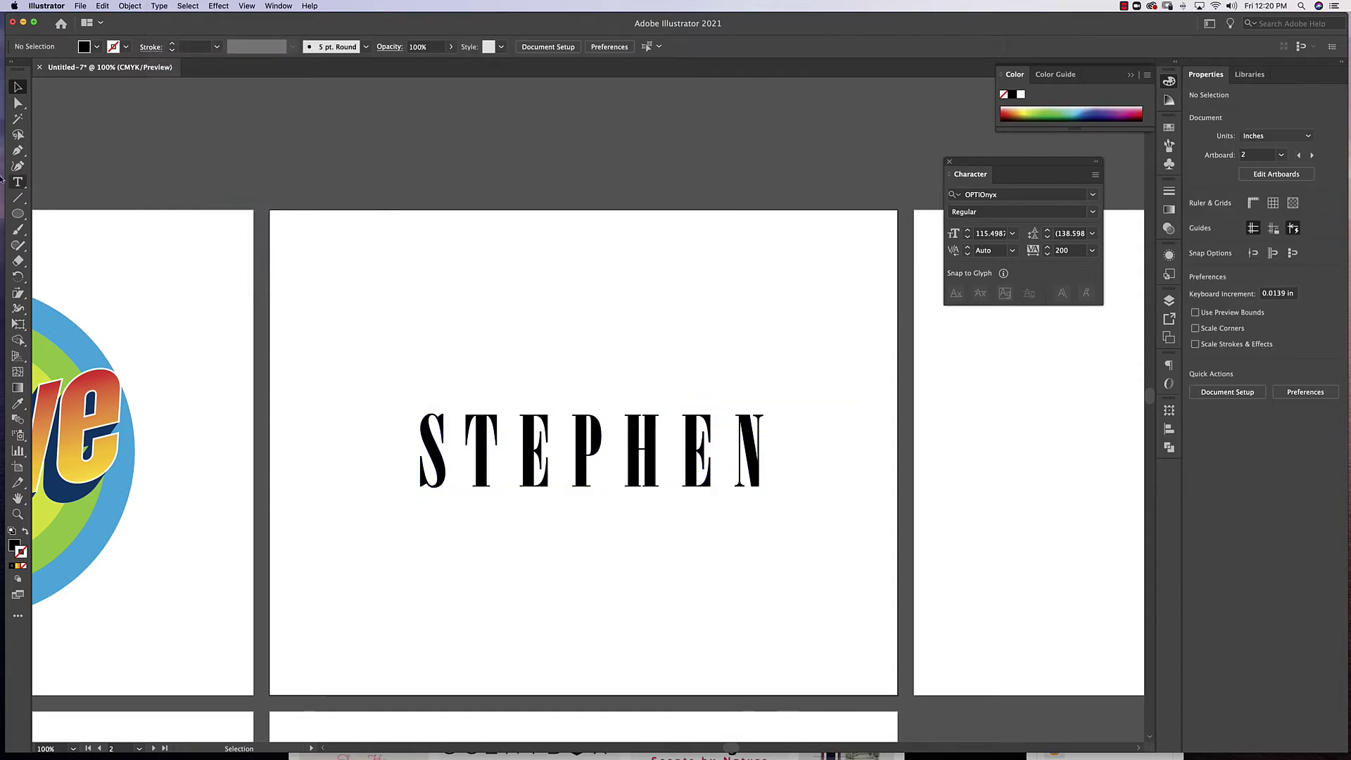
- Draw a no-fill rectangle with a 2 pt stroke around STEPHEN, then select both
click(18, 214)
click(63, 214)
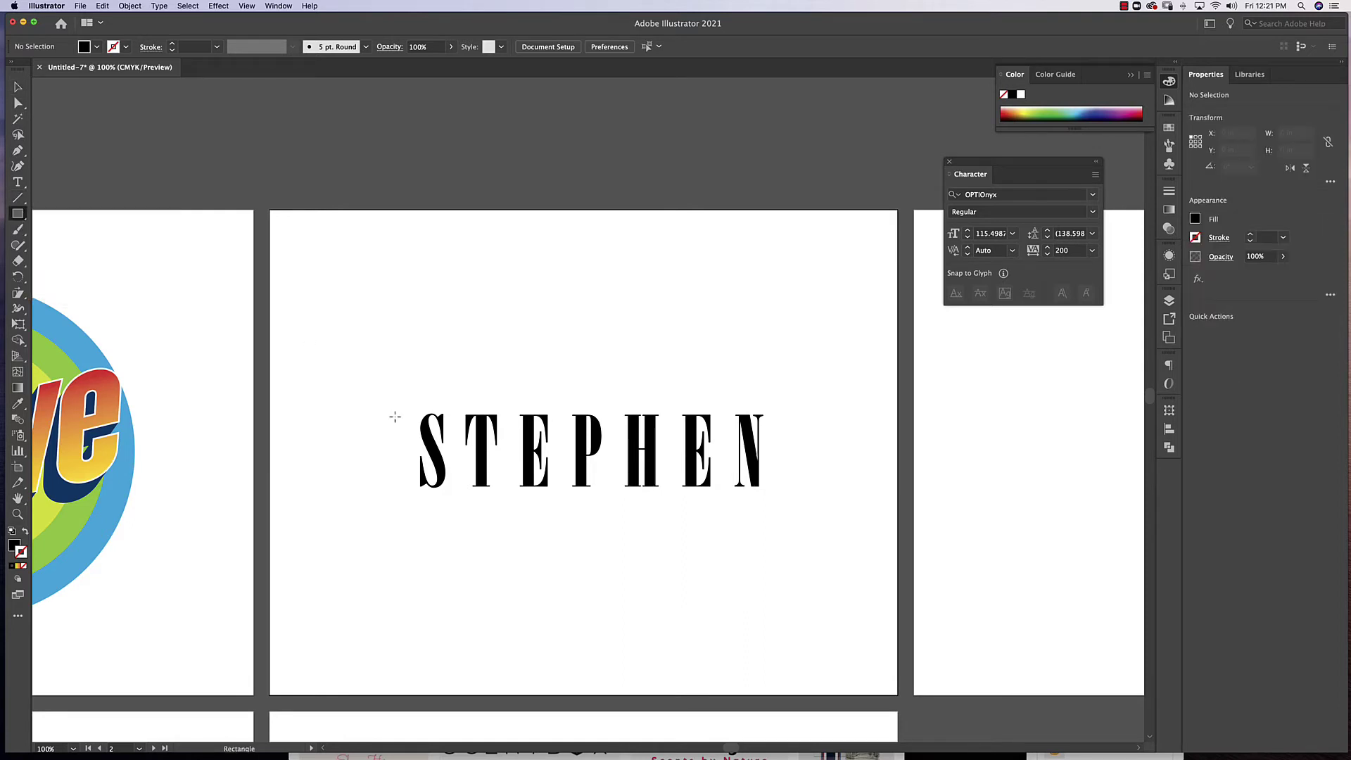
drag(386, 393, 798, 514)
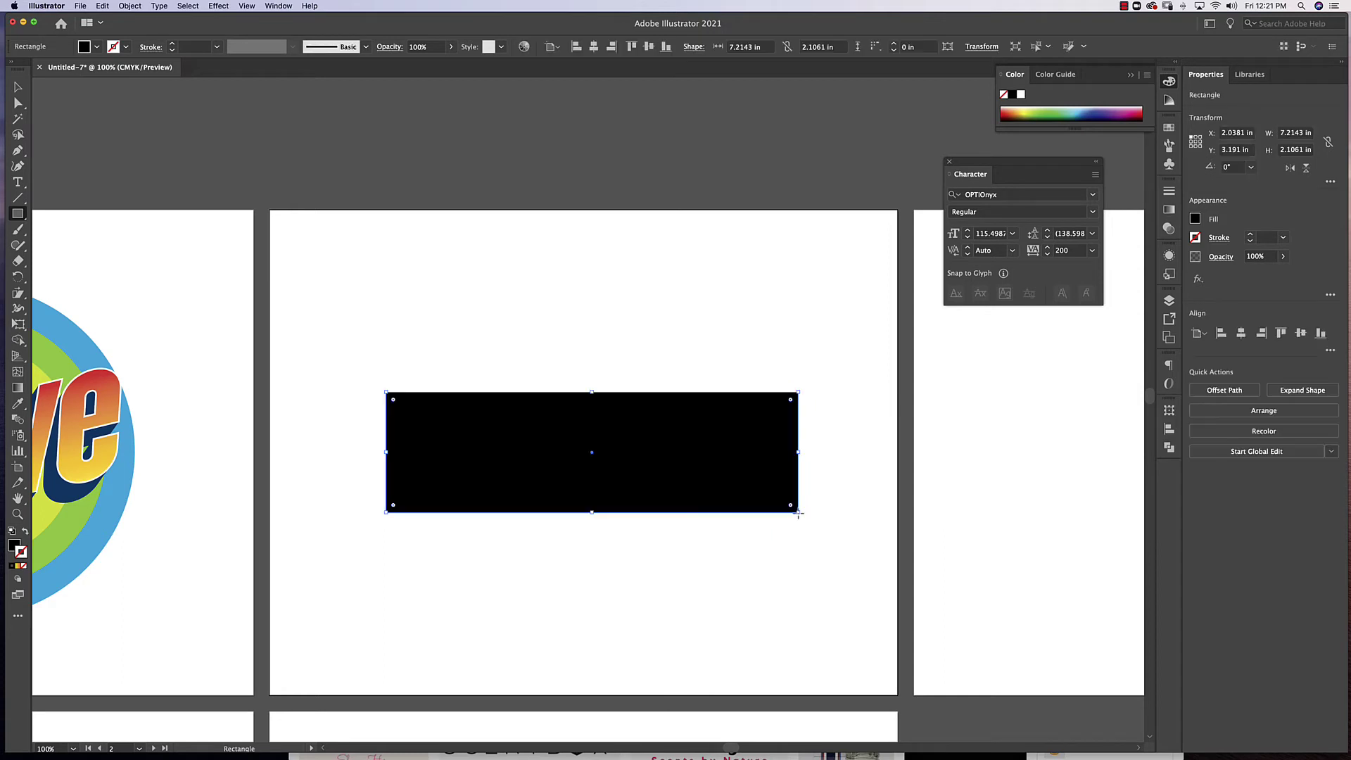
click(24, 533)
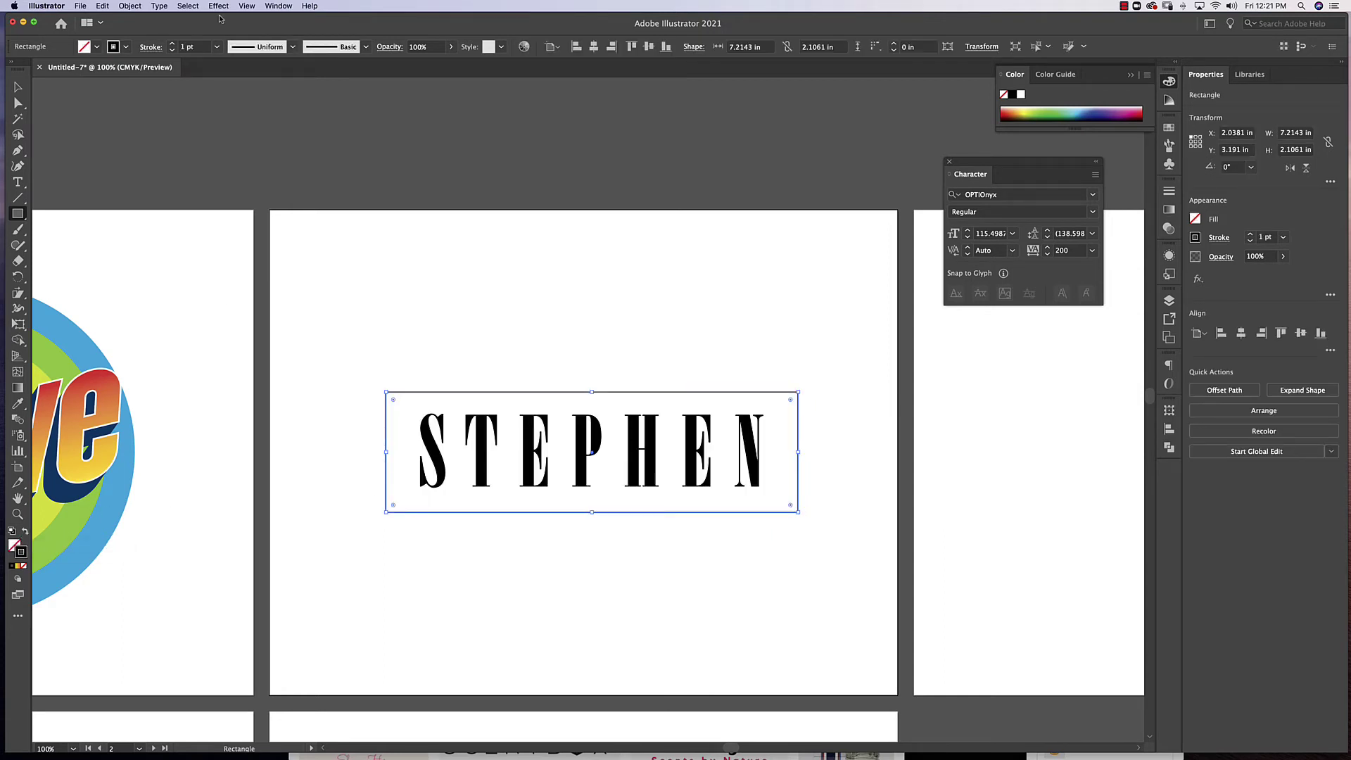
click(173, 42)
click(17, 88)
click(726, 347)
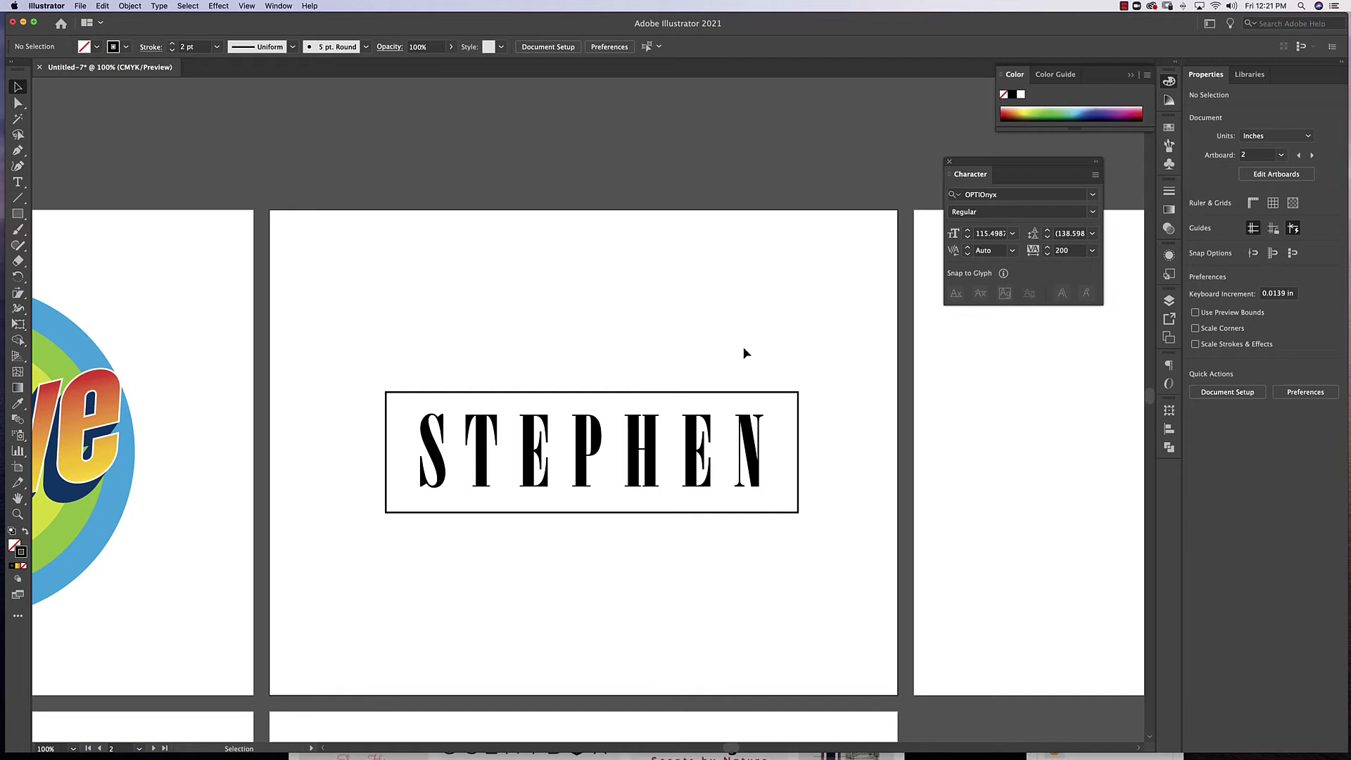
click(591, 464)
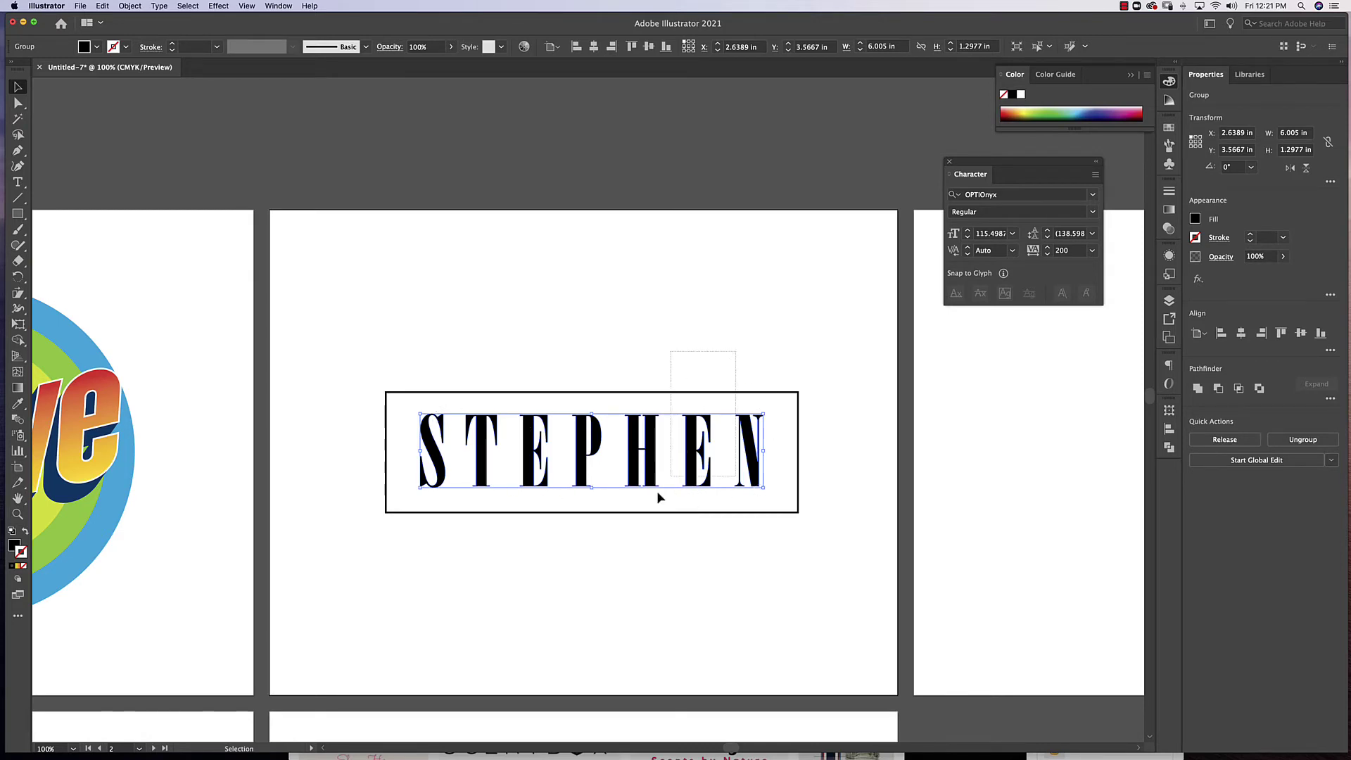
drag(644, 518, 602, 561)
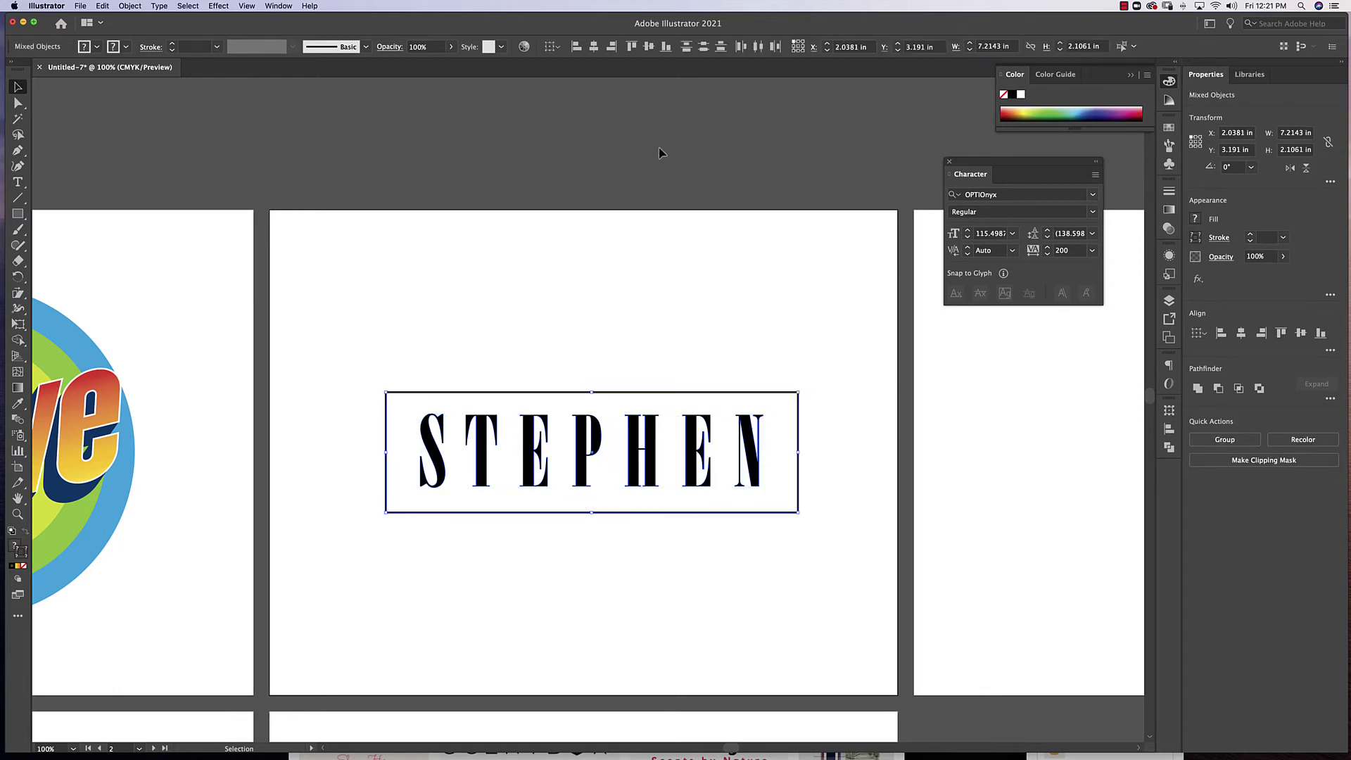
- Centre the letters and frame both vertically and horizontally
click(649, 47)
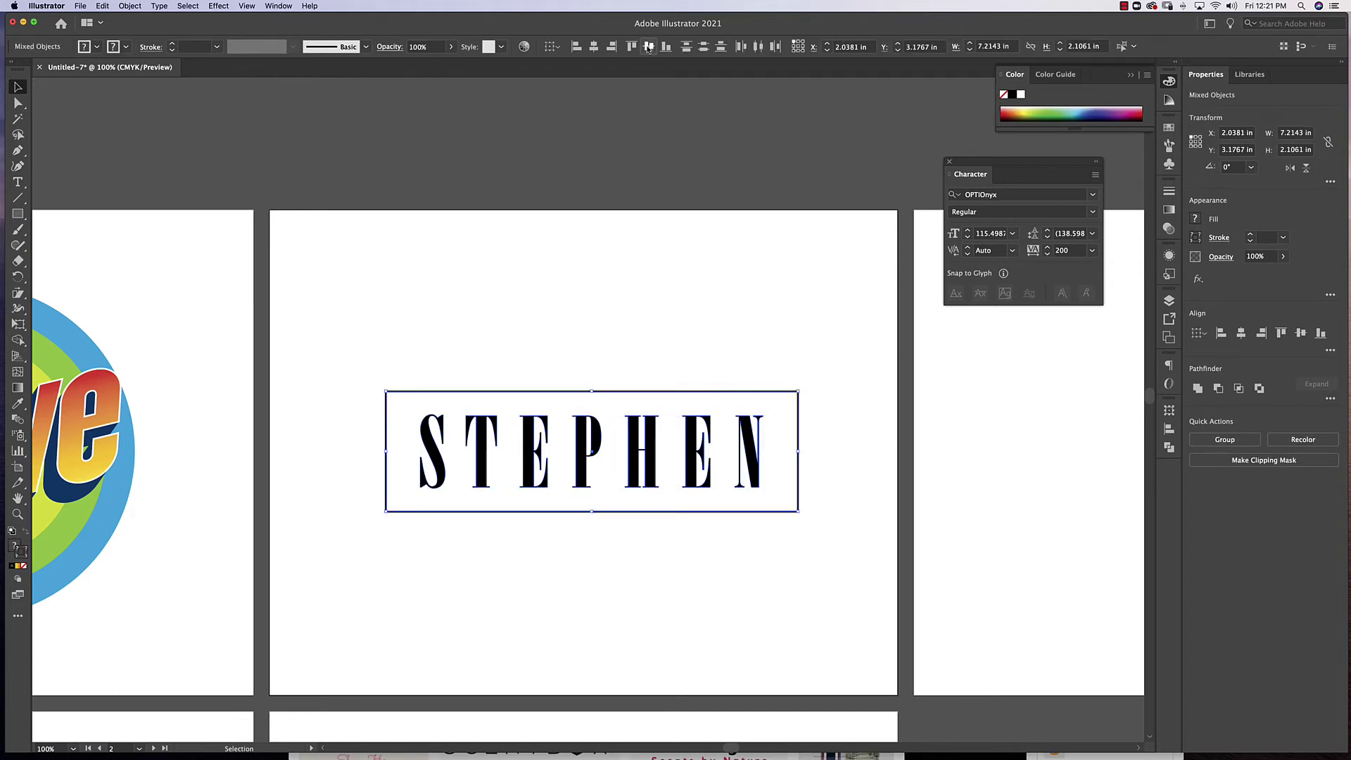
click(593, 46)
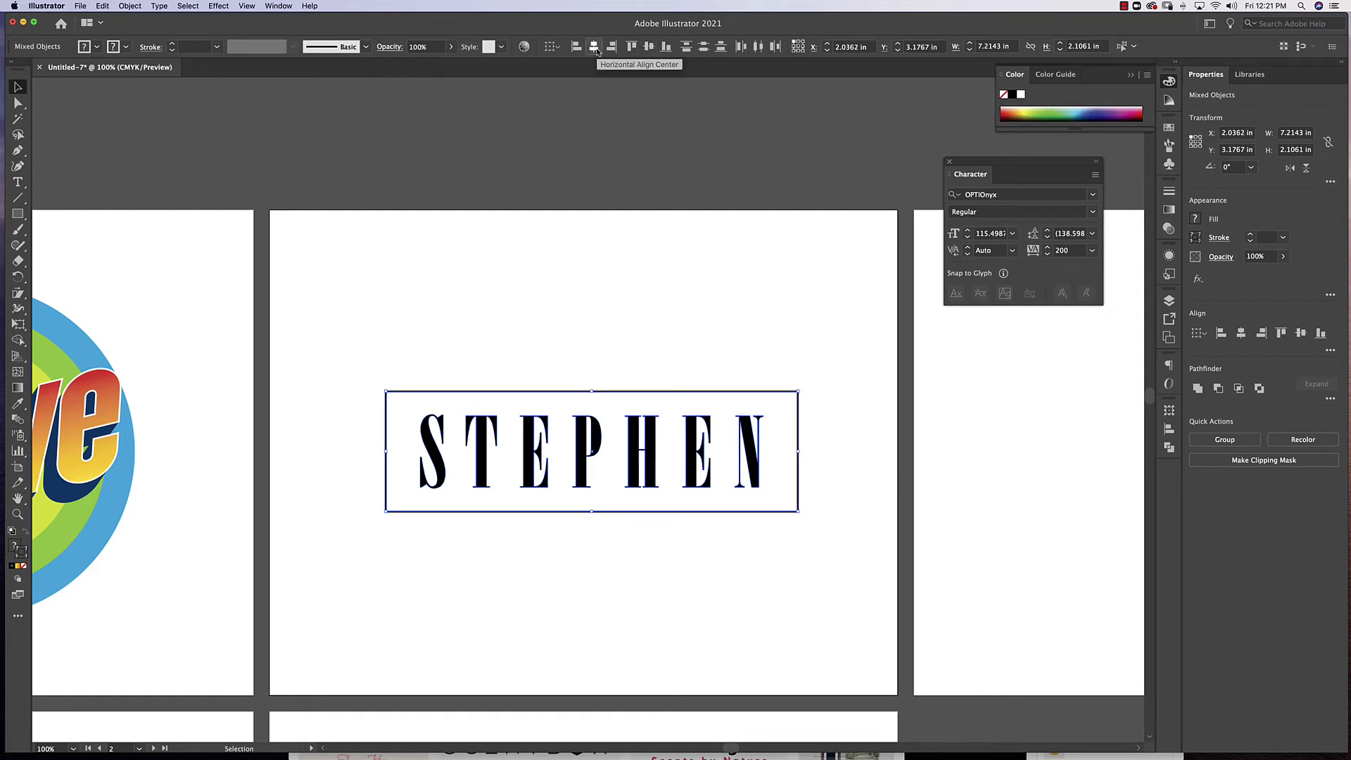
click(684, 364)
- Add a 0.125 in offset path around the frame and thin its stroke to 1 pt
click(689, 399)
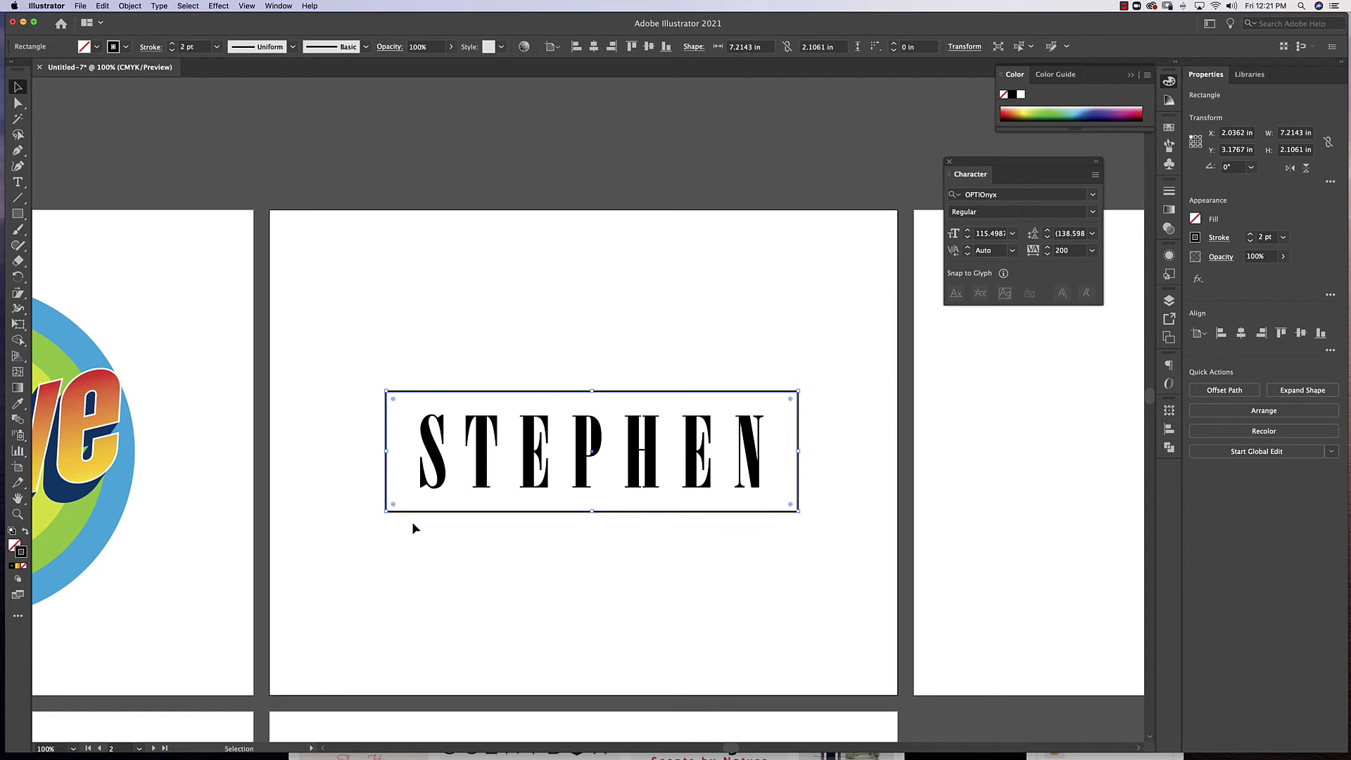
click(131, 6)
mouse_move(134, 240)
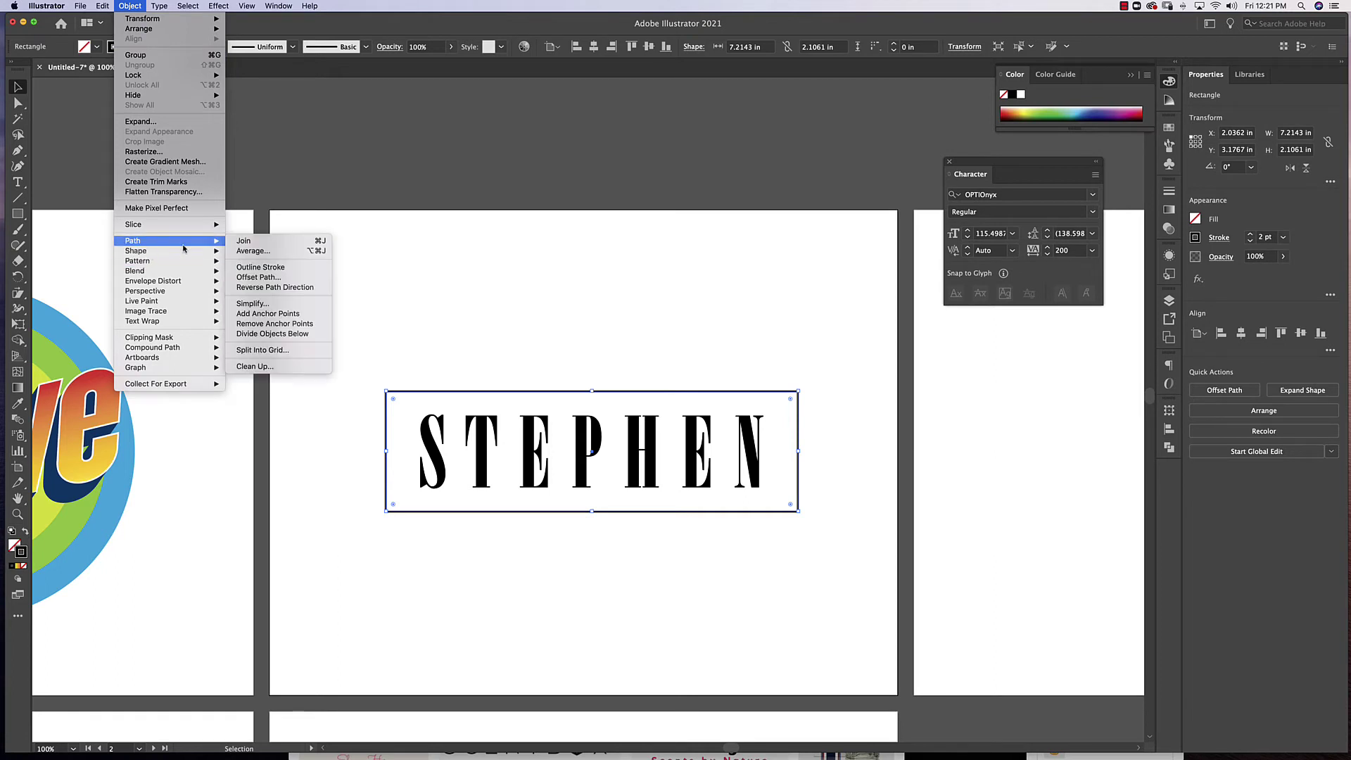
click(284, 279)
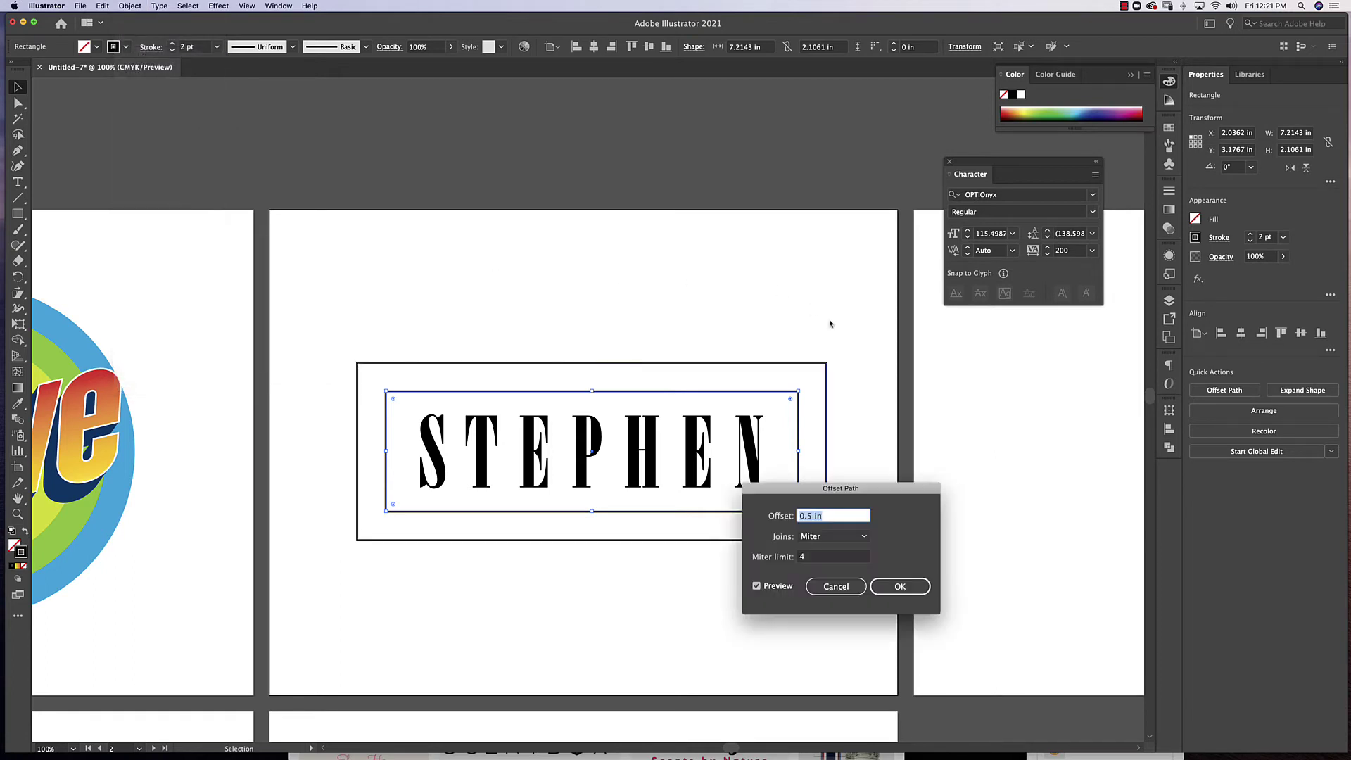
text(.125)
key(Tab)
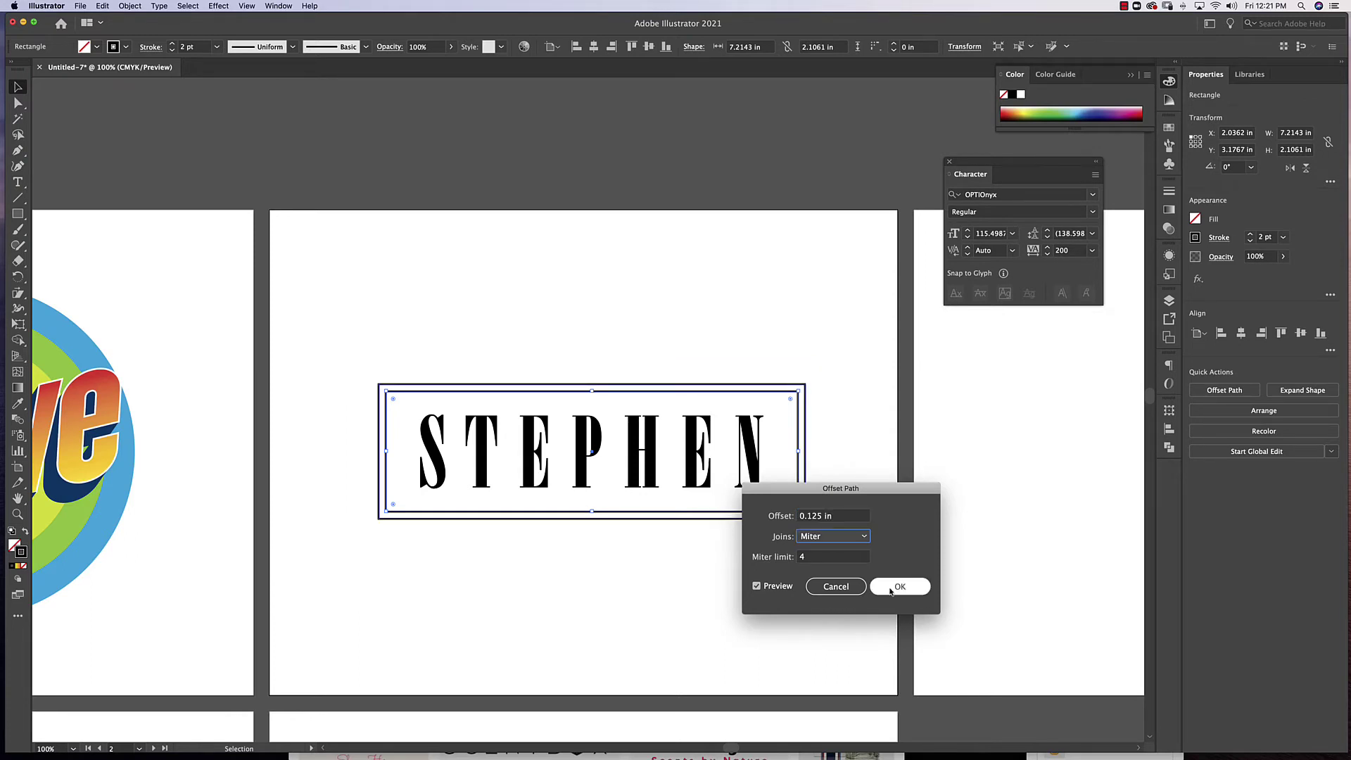
click(900, 586)
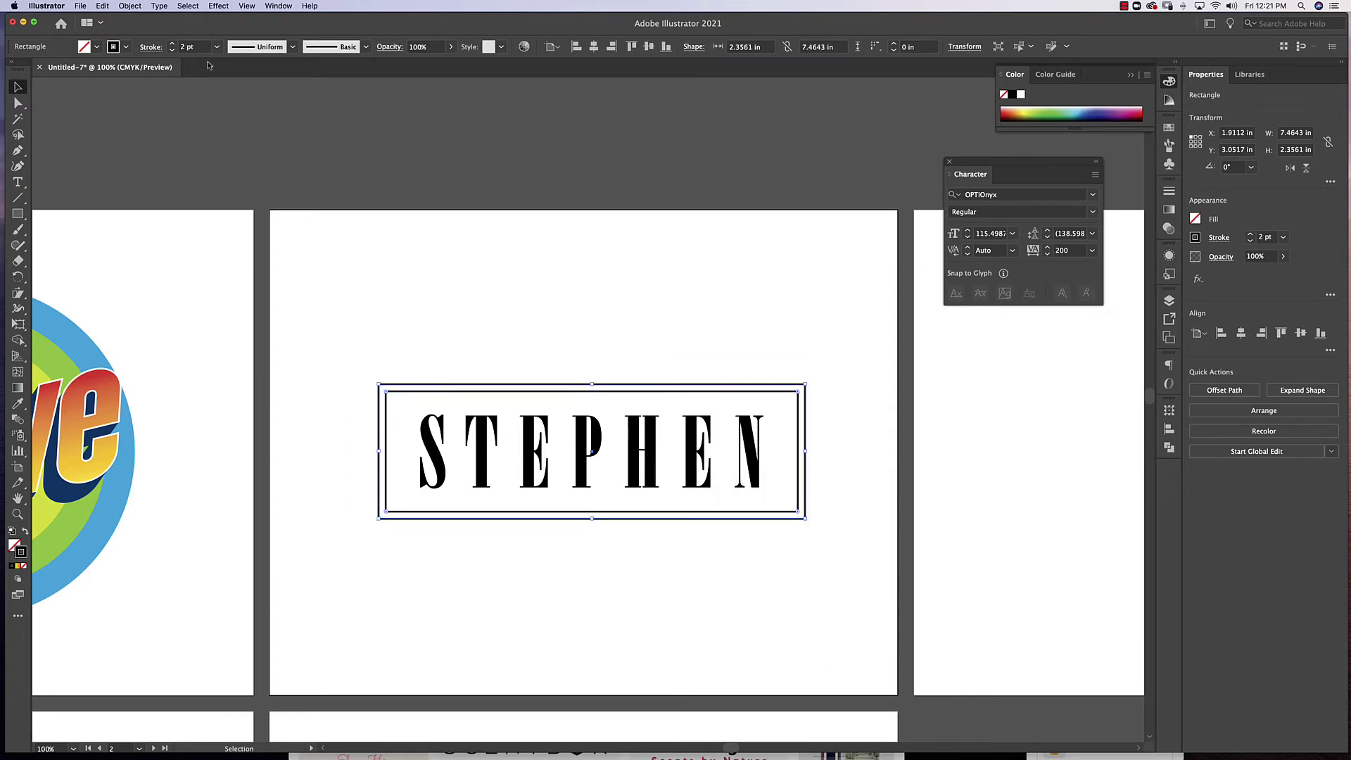
click(173, 49)
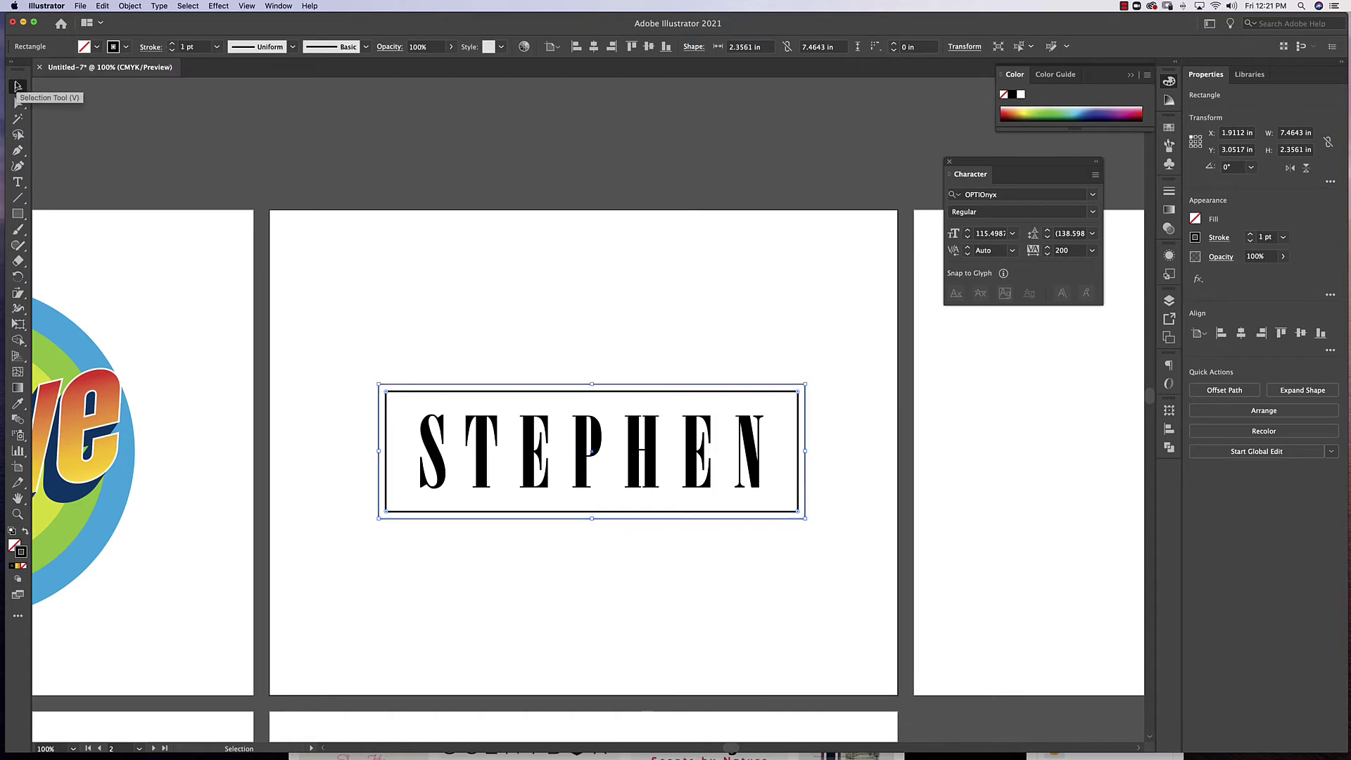
click(153, 123)
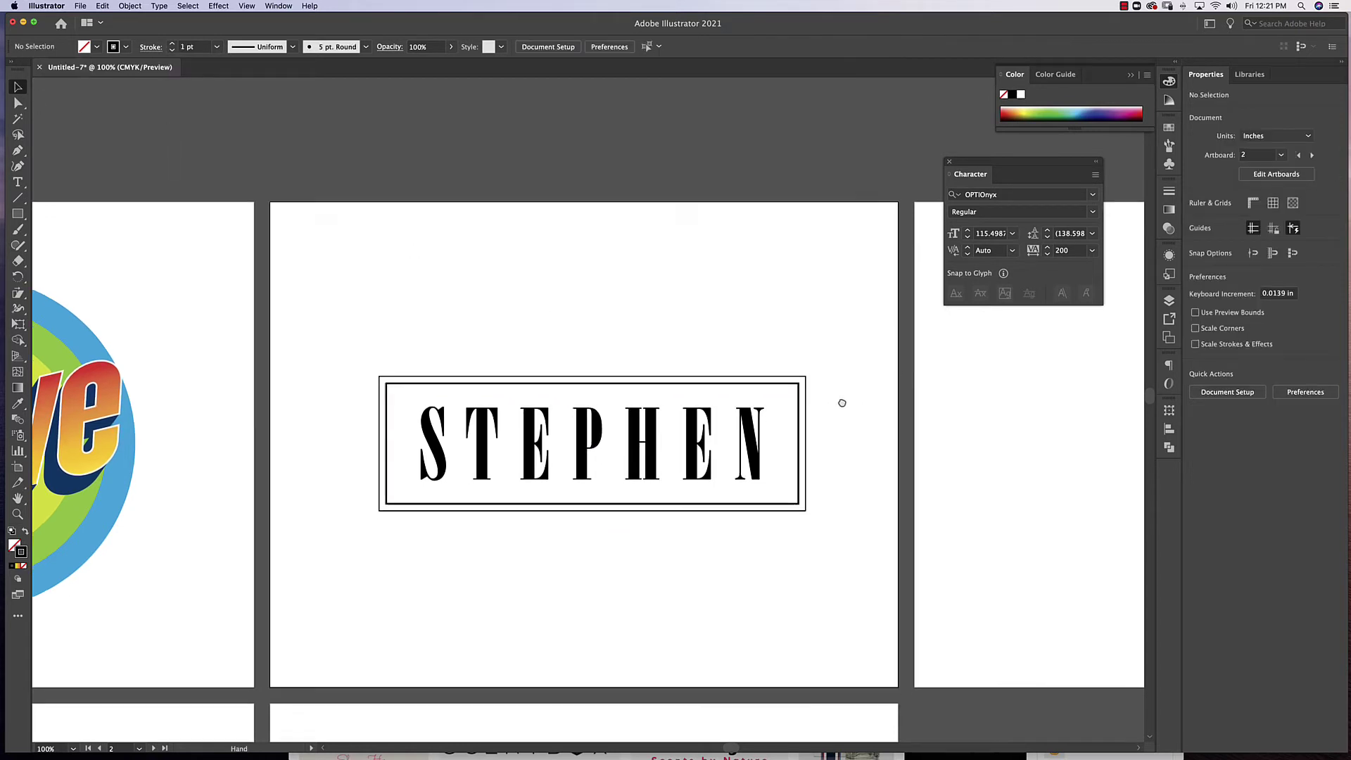
drag(881, 388, 816, 346)
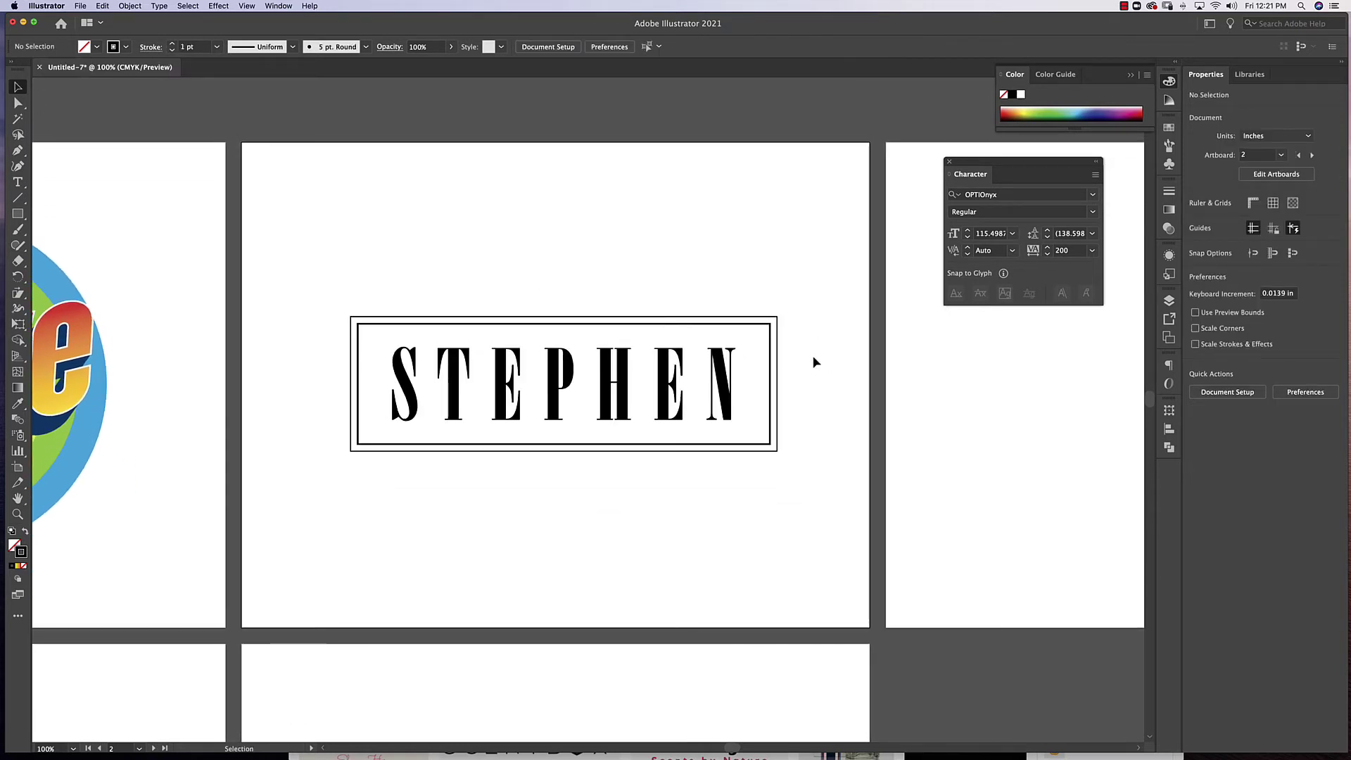
- Type 'Steve' on the blank artboard beside the STEPHEN design
key(space)
mouse_move(997, 410)
mouse_down()
mouse_move(508, 464)
mouse_move(489, 448)
mouse_up()
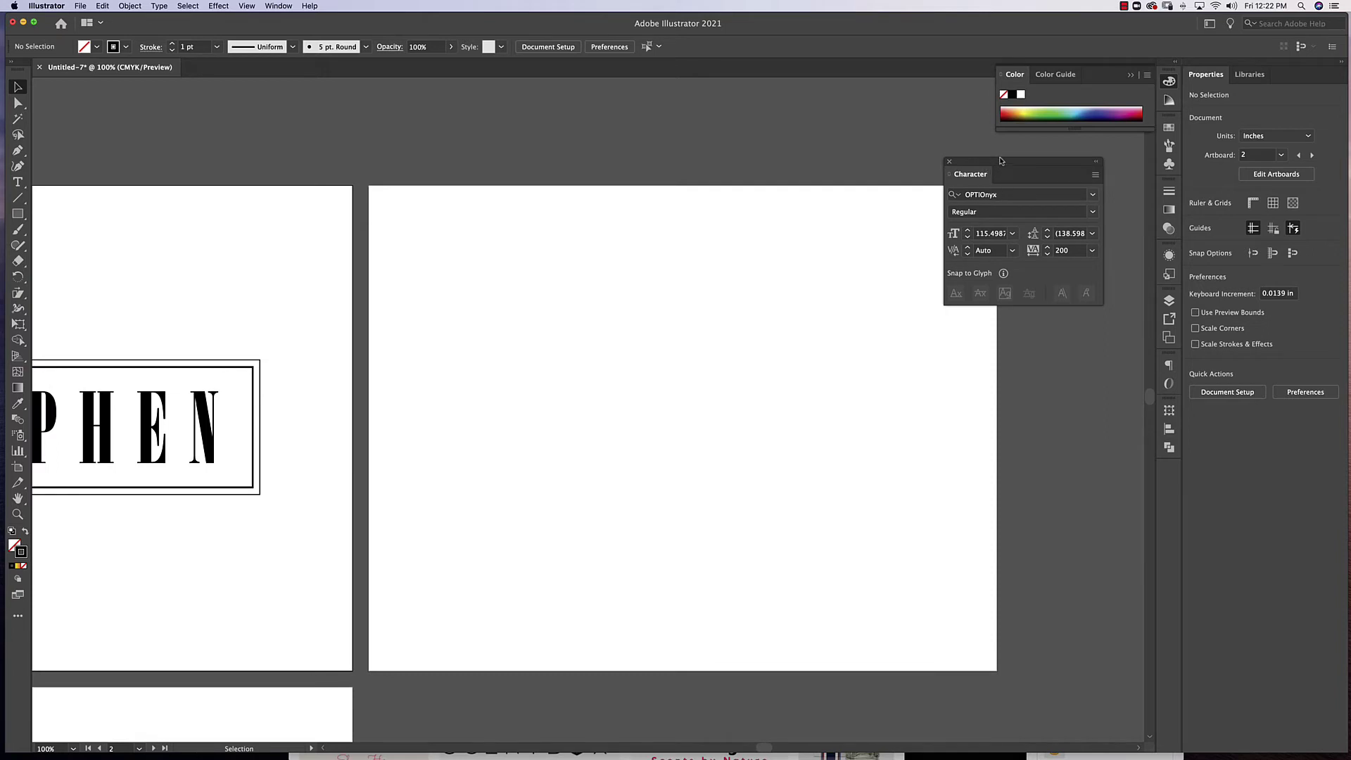
drag(1001, 161, 1024, 154)
key(t)
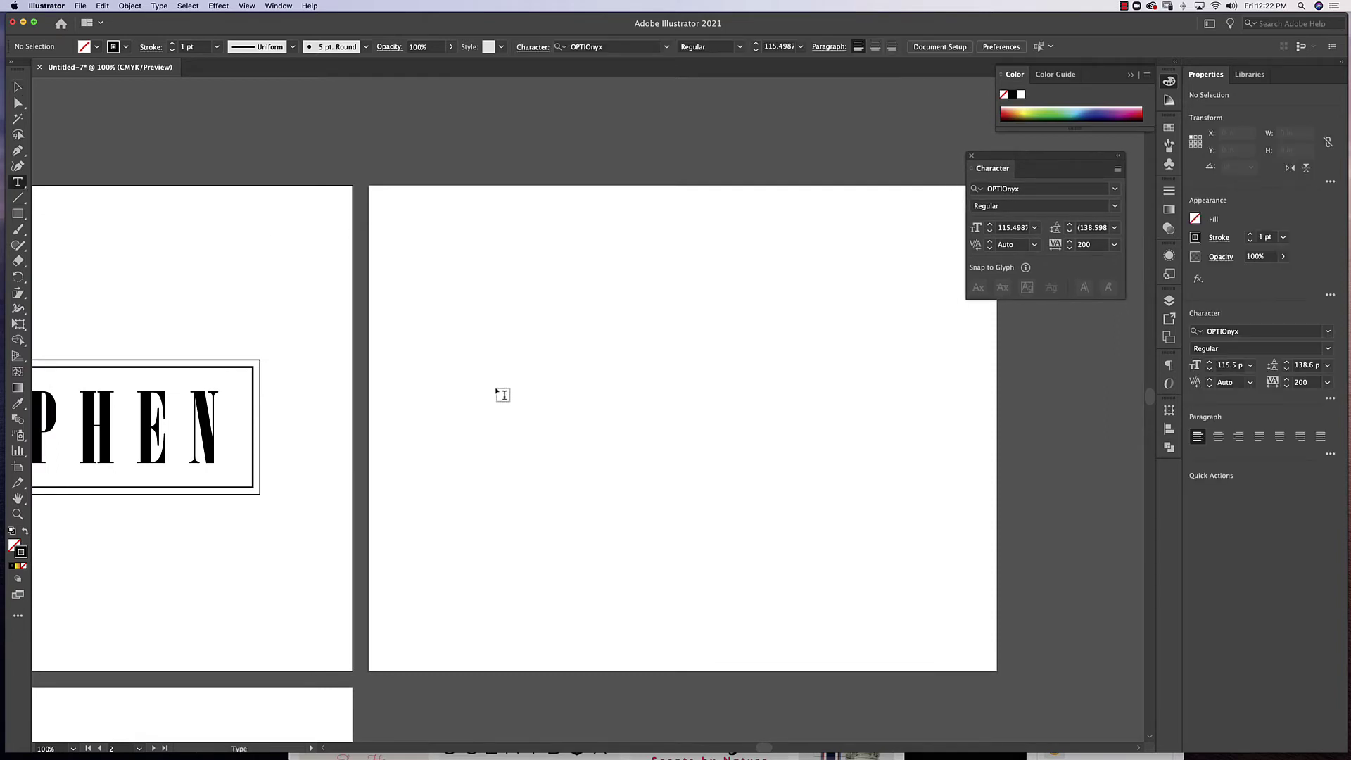
click(576, 463)
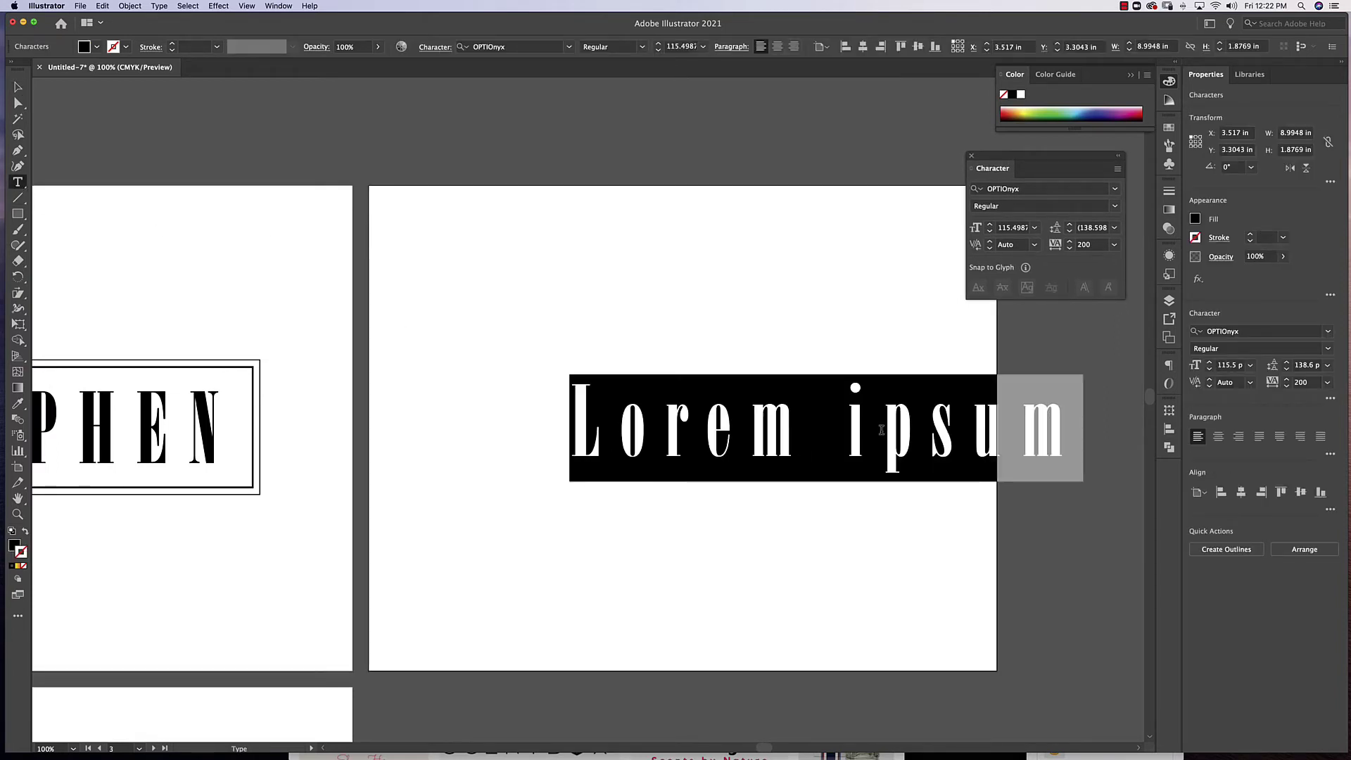
text(St)
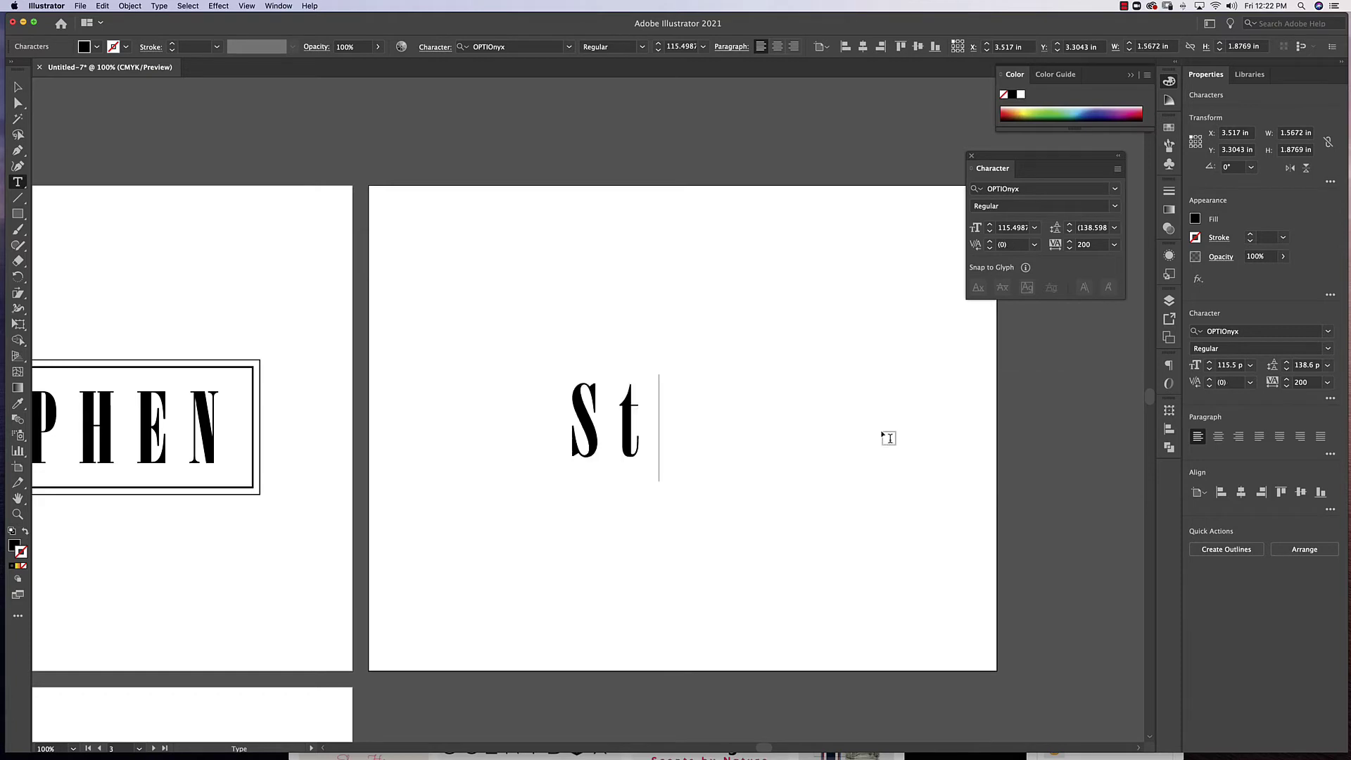
text(eve)
key(Escape)
- Set Steve's tracking to 0 and scale the text up to about 200 pt
key(super+a)
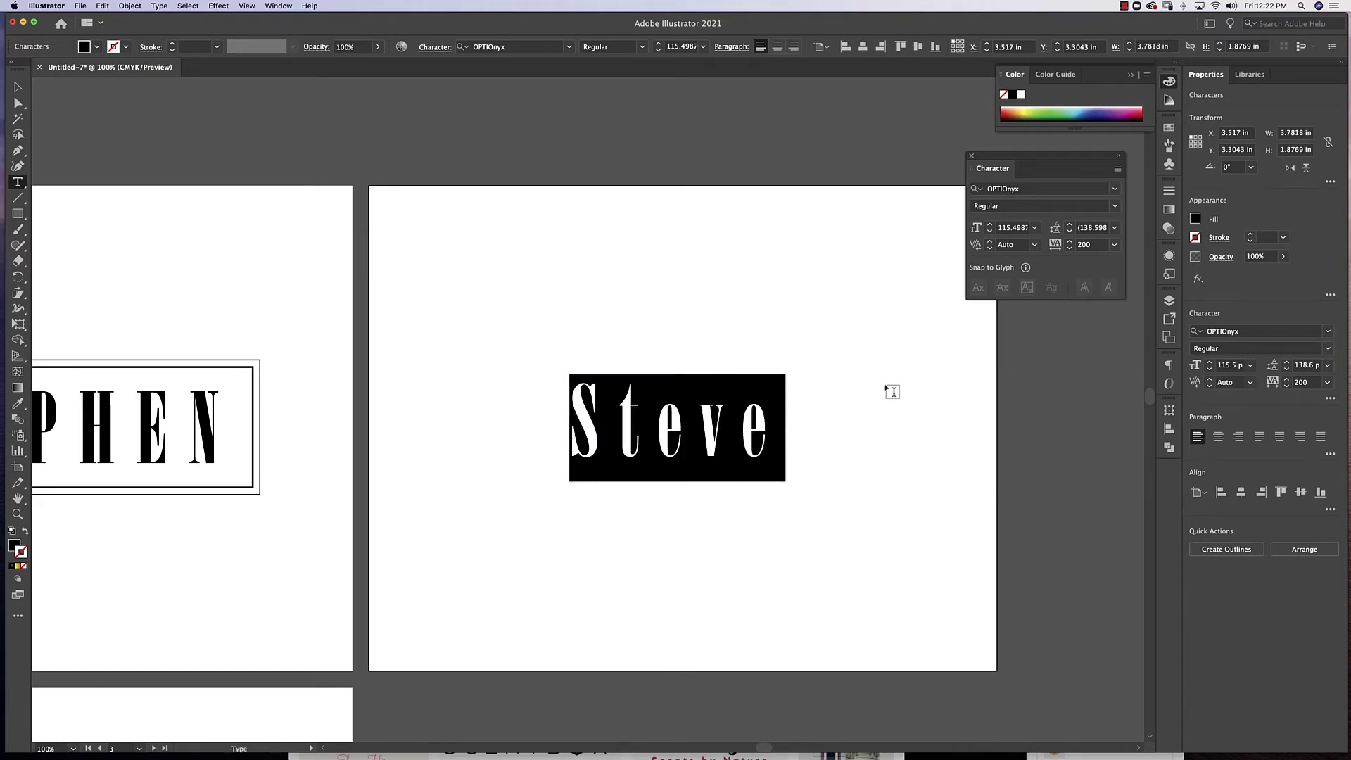
click(1089, 245)
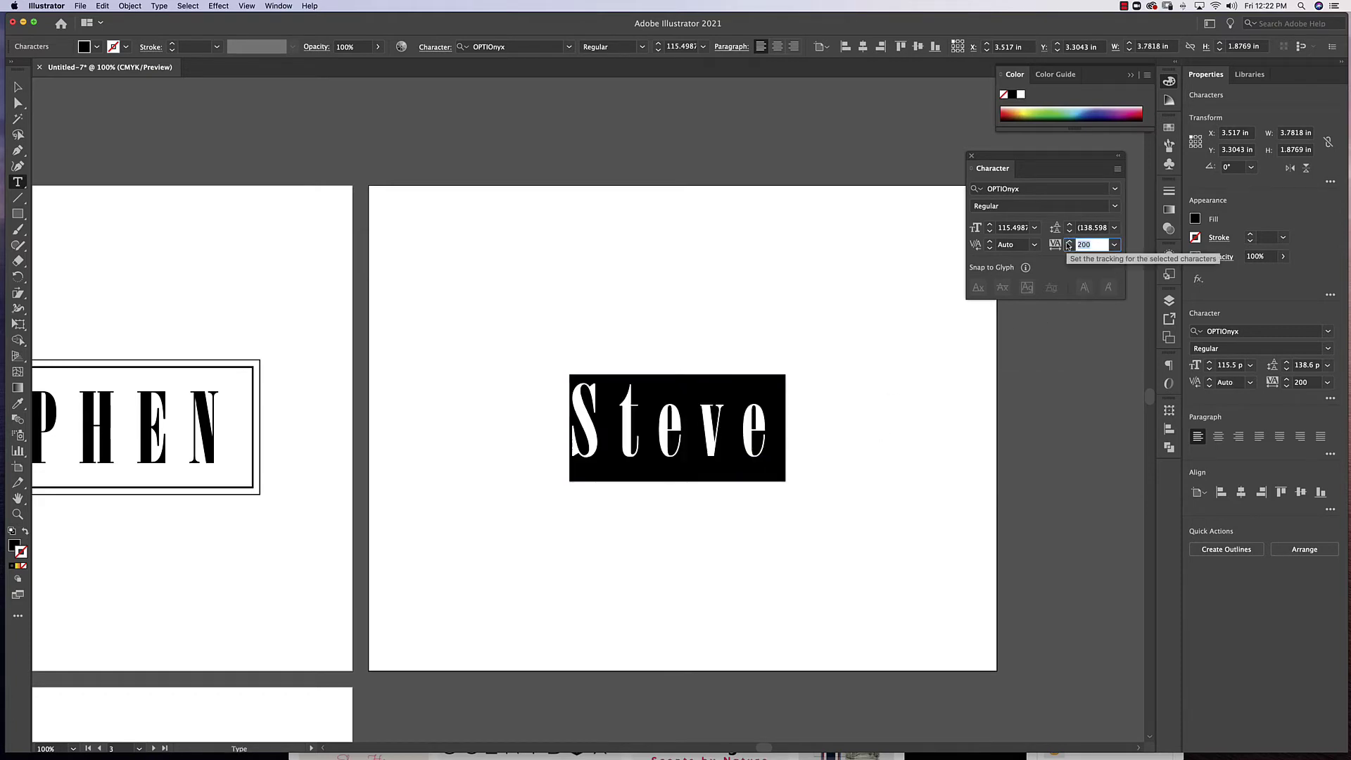
text(0)
key(Return)
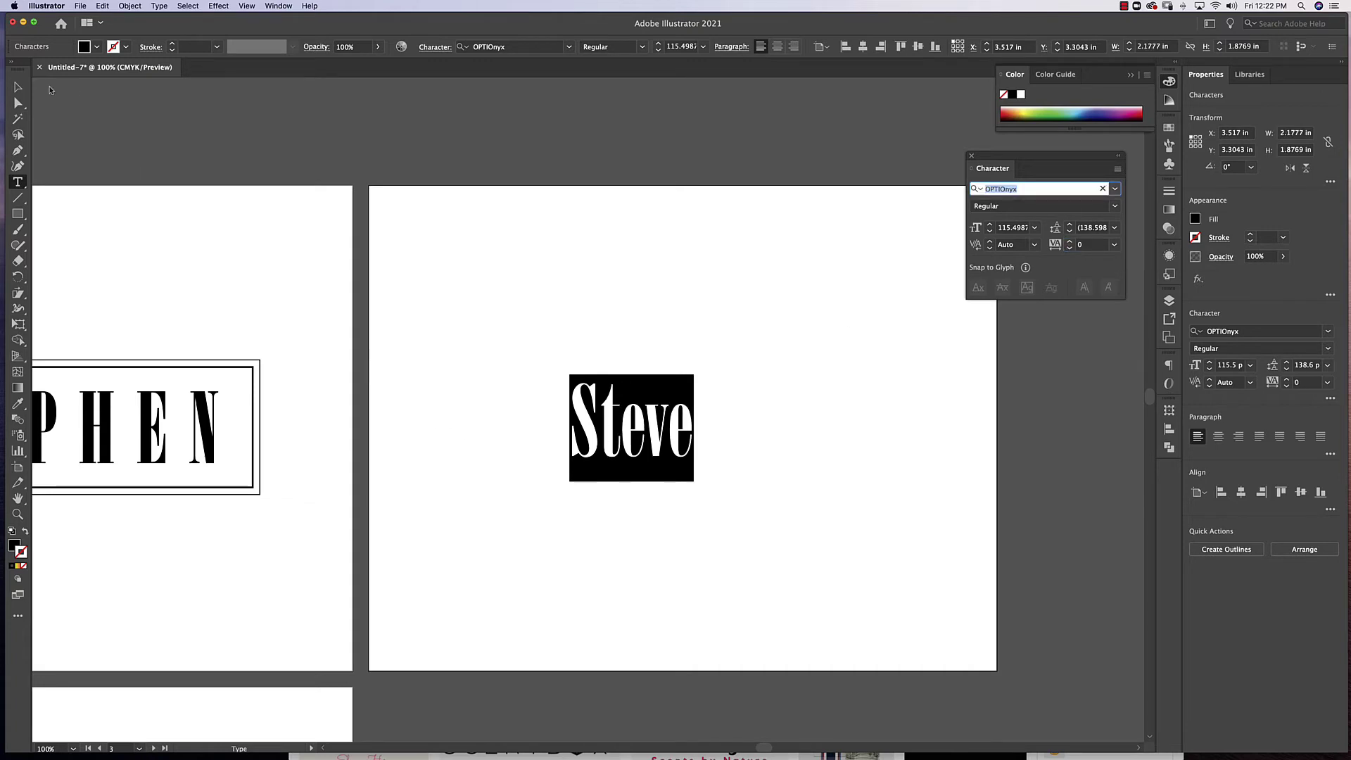
click(19, 87)
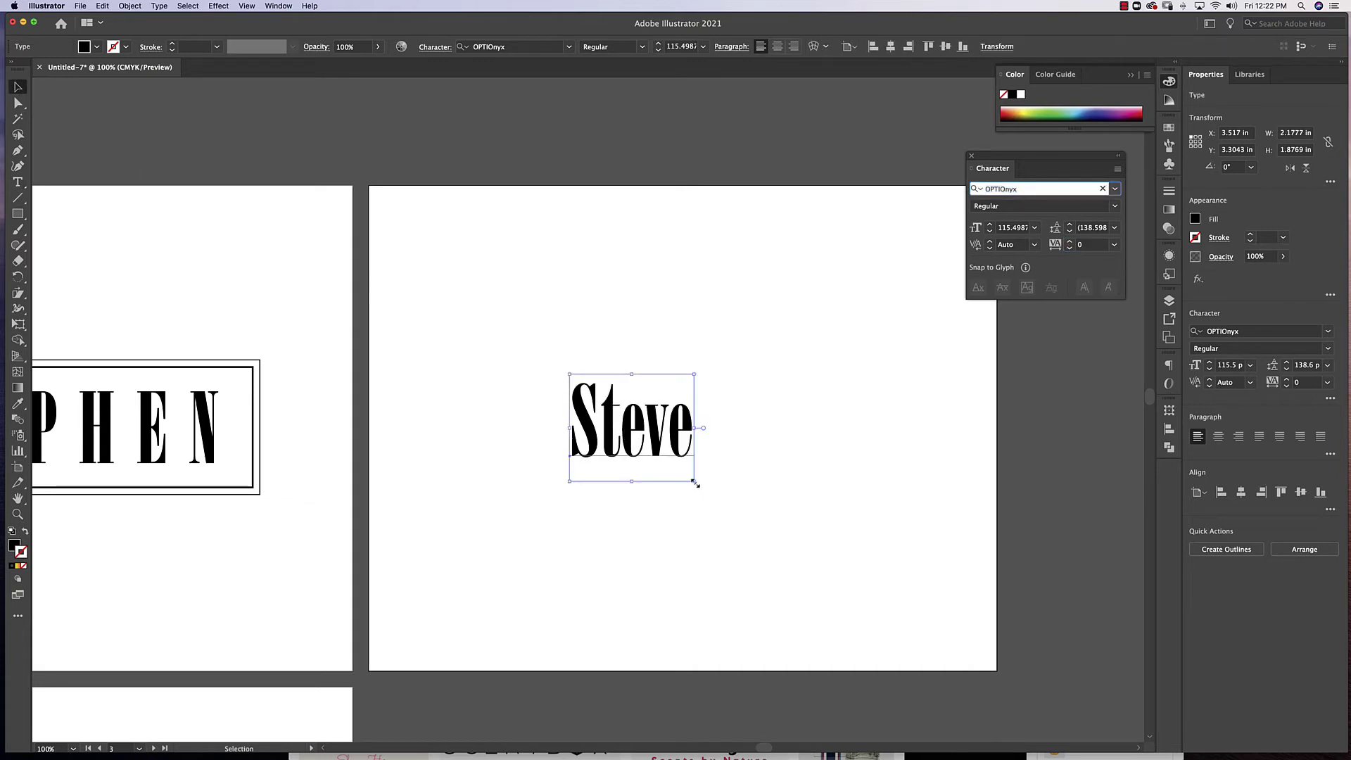
mouse_move(695, 483)
mouse_down()
mouse_move(785, 520)
mouse_move(739, 471)
mouse_up()
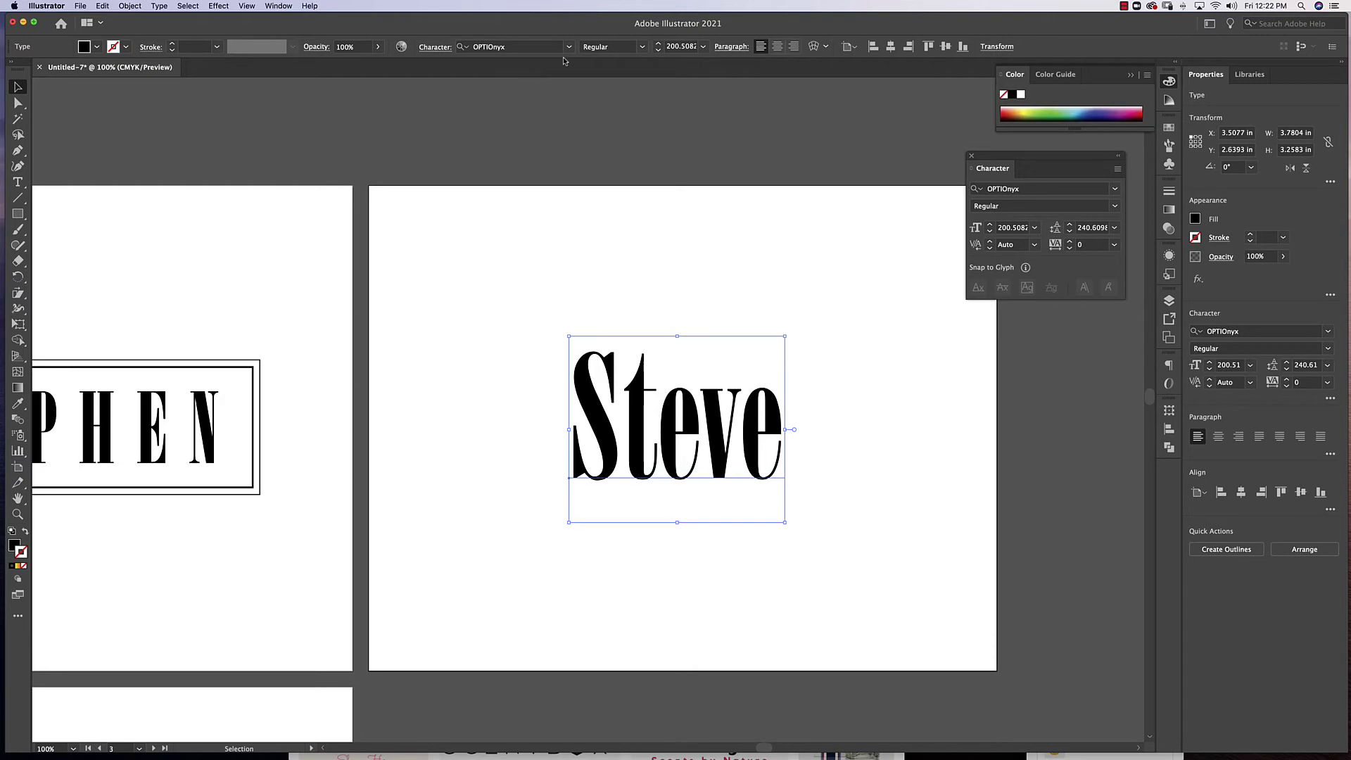
- Set the Steve text in Gill Sans Ultra Bold
click(569, 47)
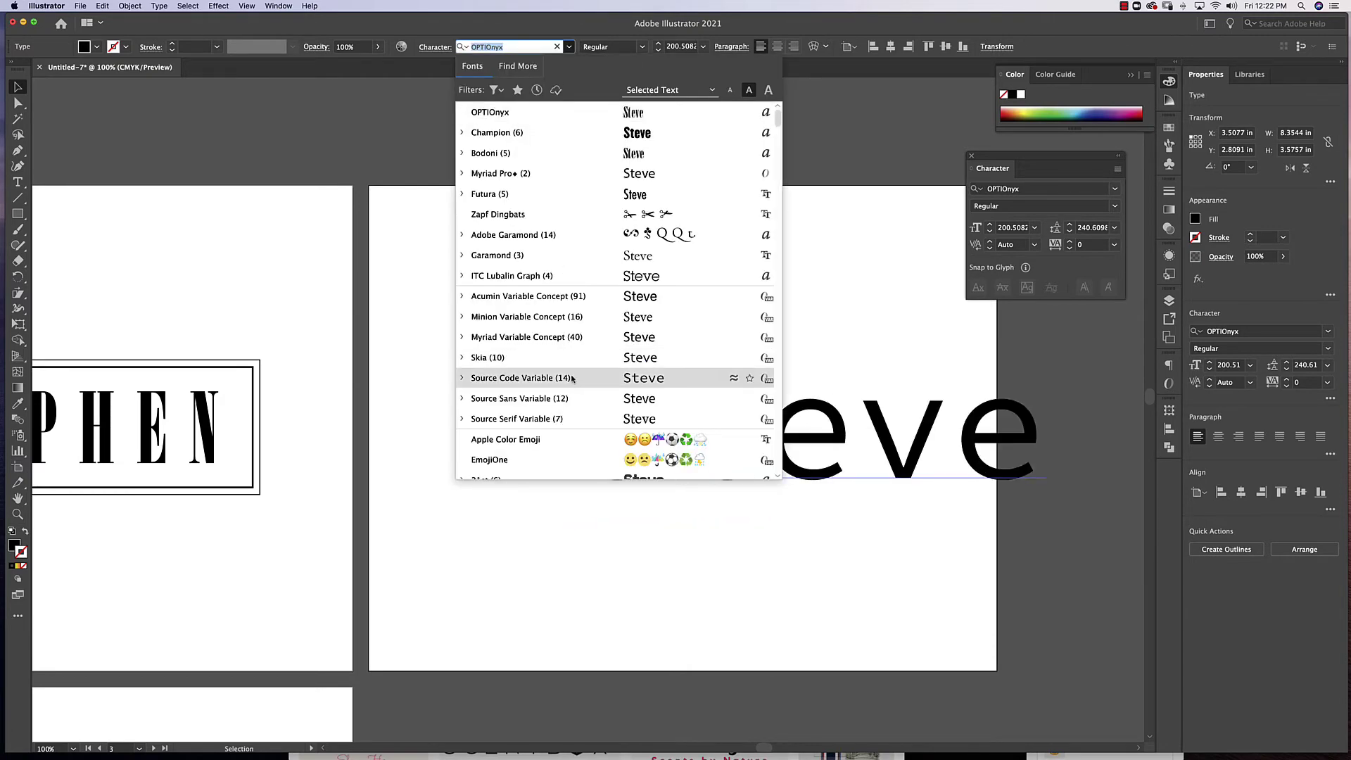
scroll(573, 378, down, 5)
scroll(573, 378, down, 5)
scroll(573, 378, down, 5)
scroll(572, 378, down, 5)
scroll(572, 378, down, 5)
scroll(573, 378, down, 5)
scroll(573, 378, down, 5)
scroll(572, 378, down, 5)
scroll(572, 378, down, 5)
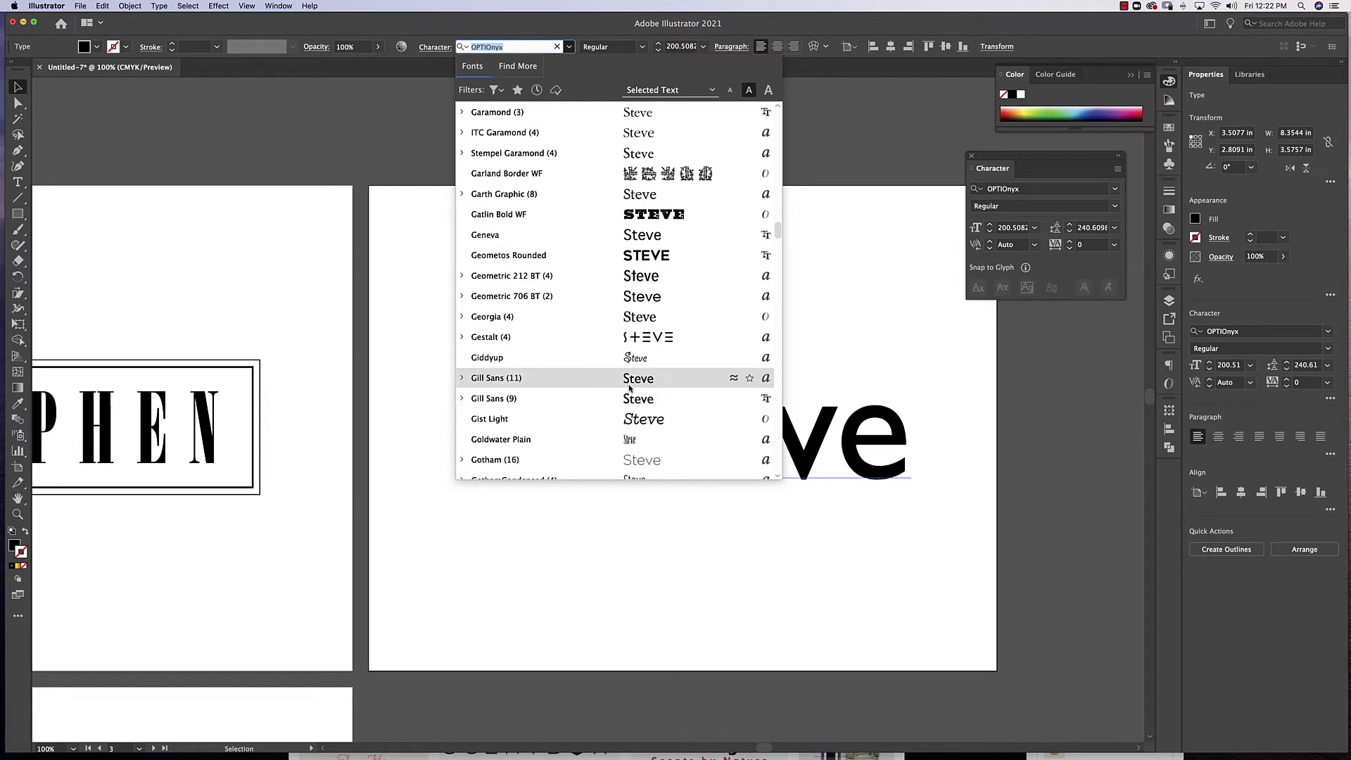
click(625, 387)
mouse_move(656, 403)
mouse_down()
mouse_move(673, 494)
mouse_move(610, 407)
mouse_up()
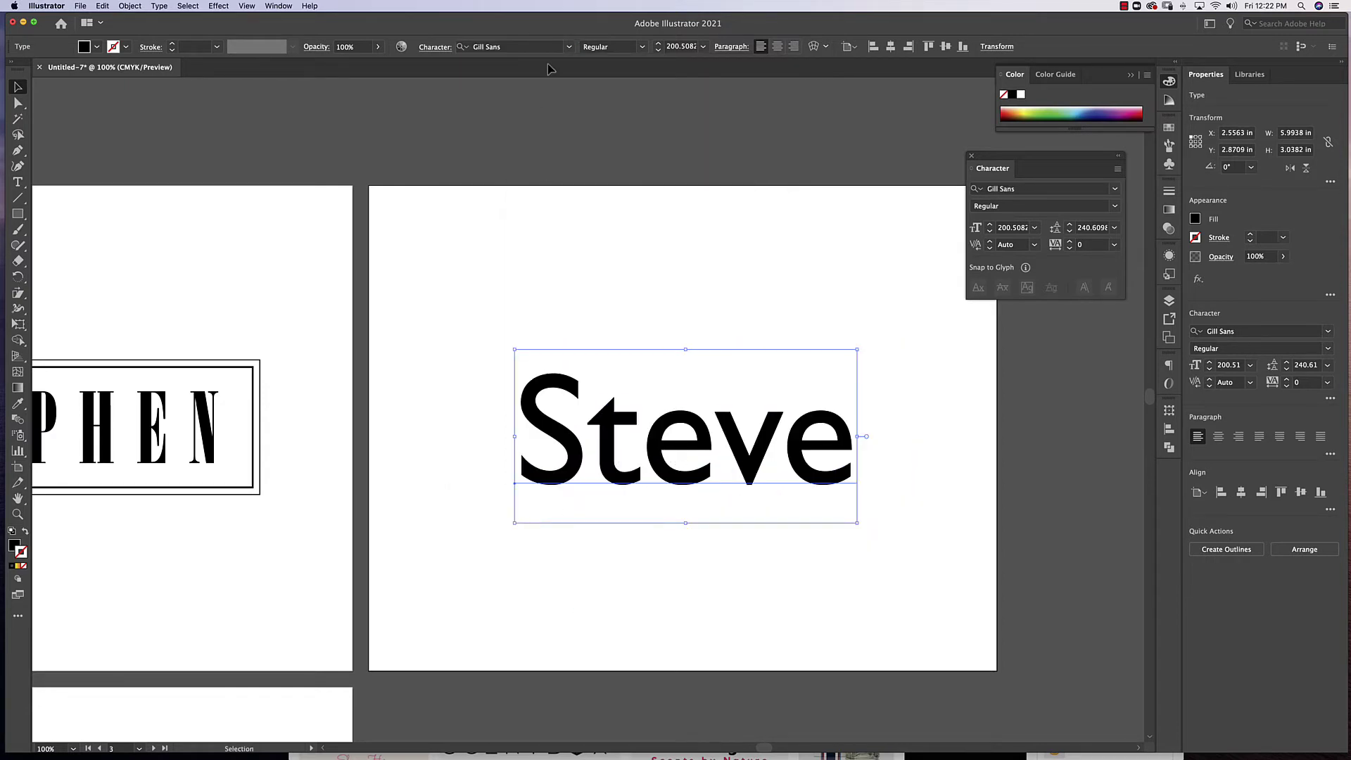
click(642, 47)
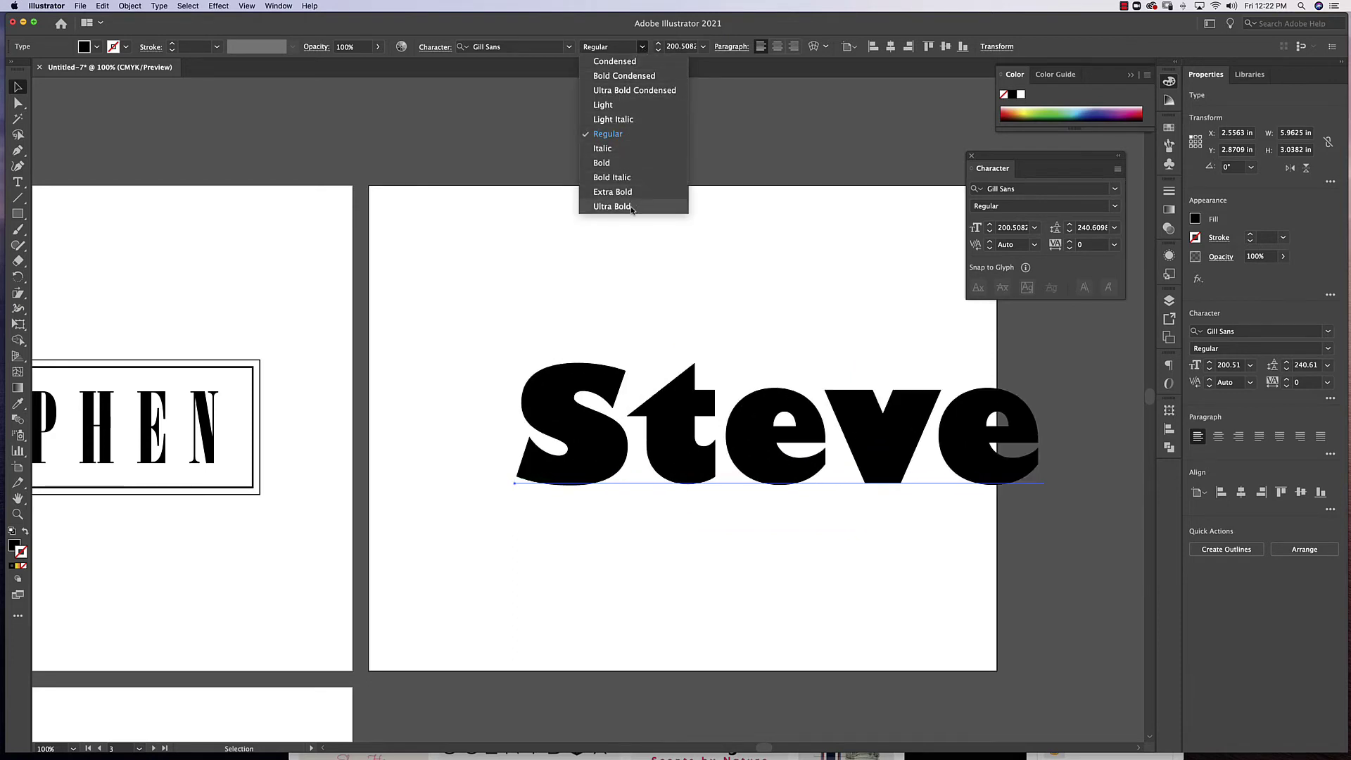
click(613, 206)
- Position the Gill Sans Steve slightly up and left on the artboard
drag(751, 410, 676, 402)
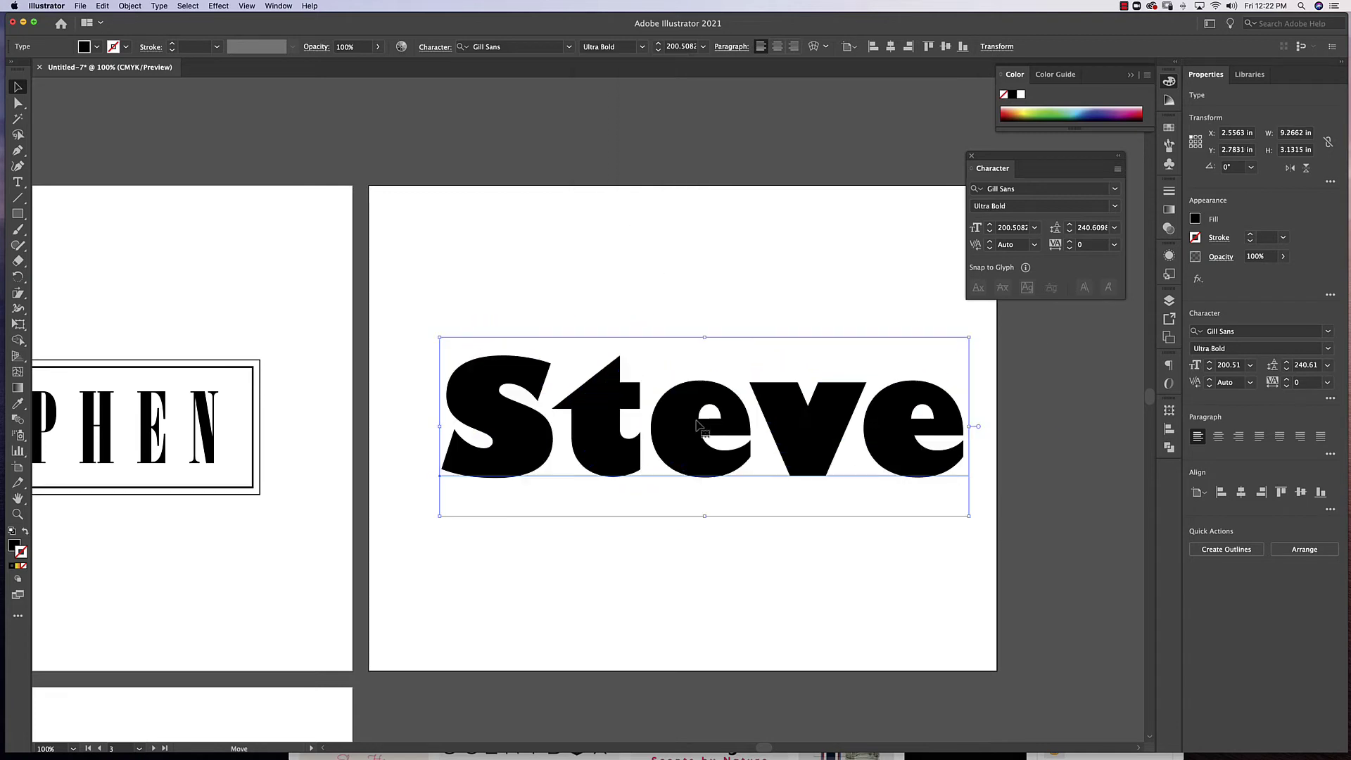
drag(716, 472, 685, 438)
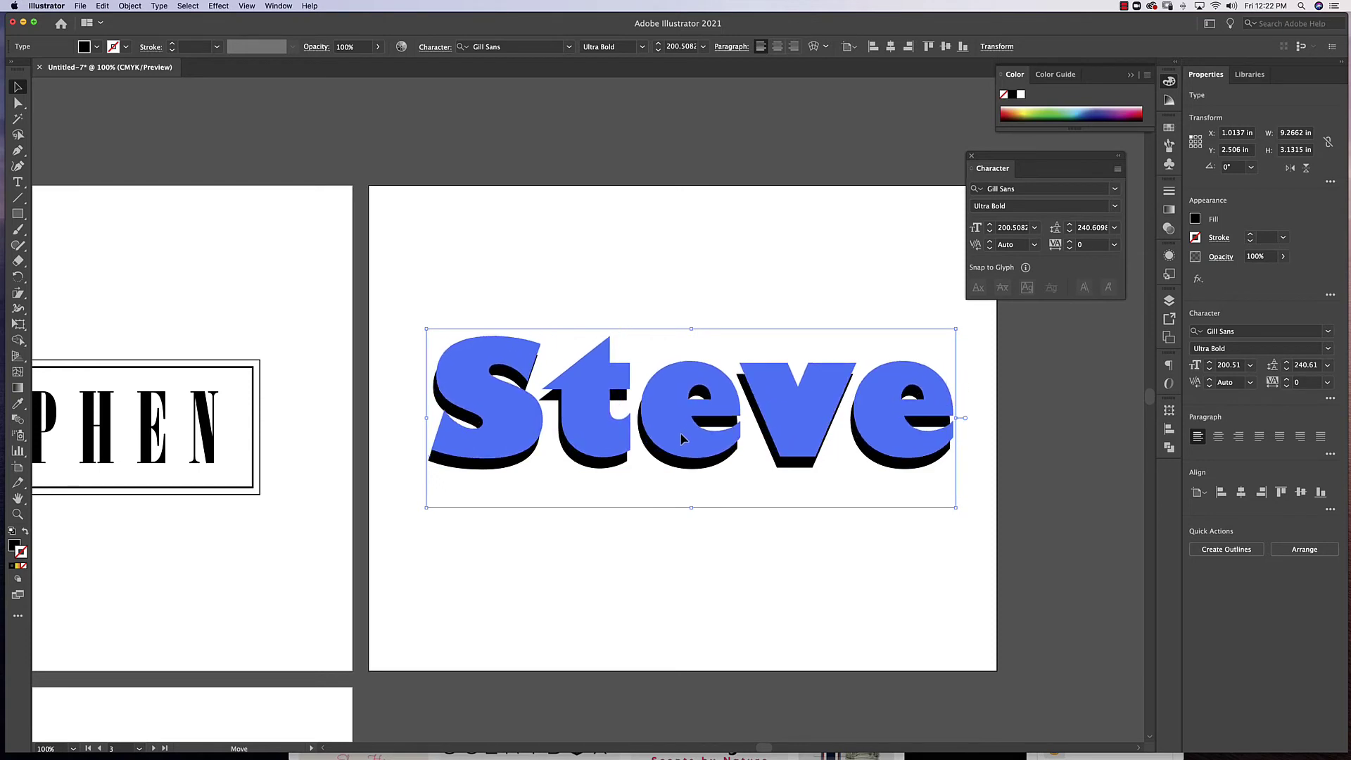
drag(720, 371, 723, 378)
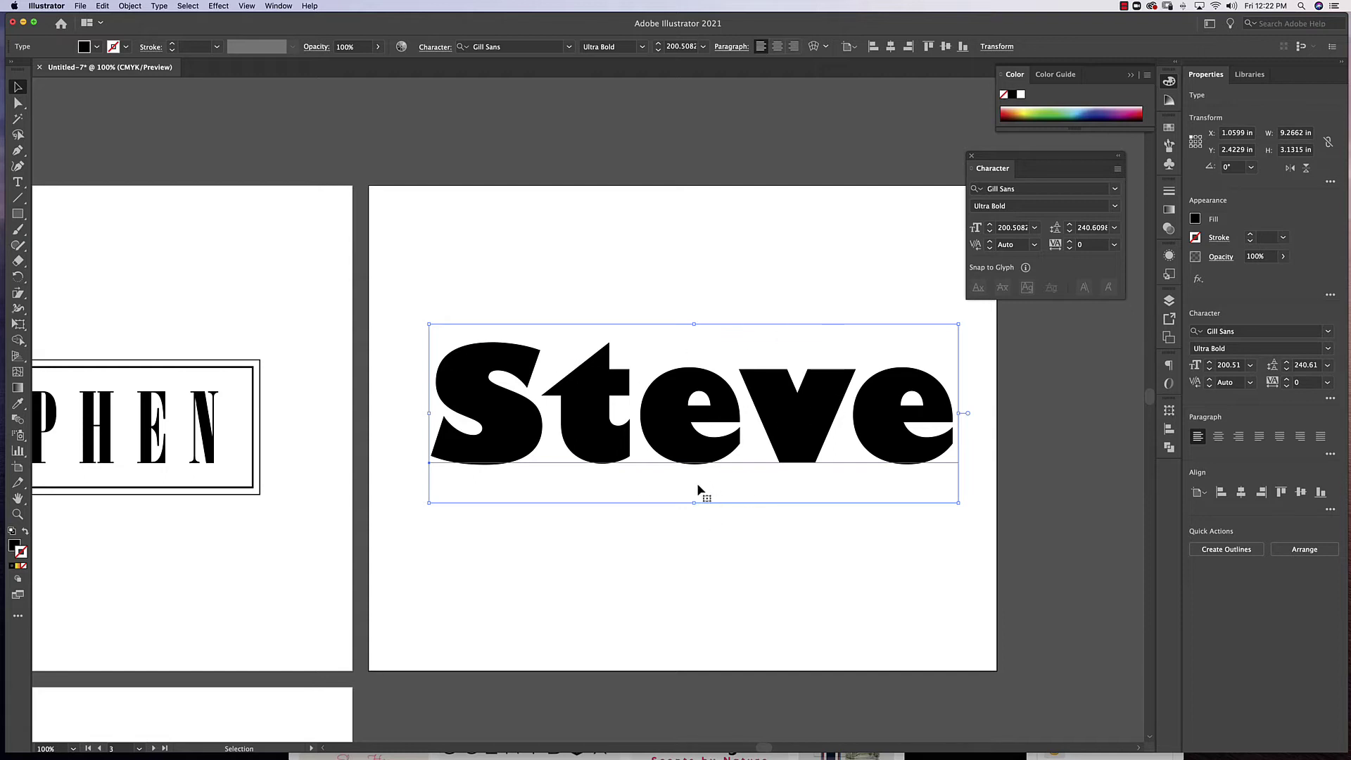
click(131, 7)
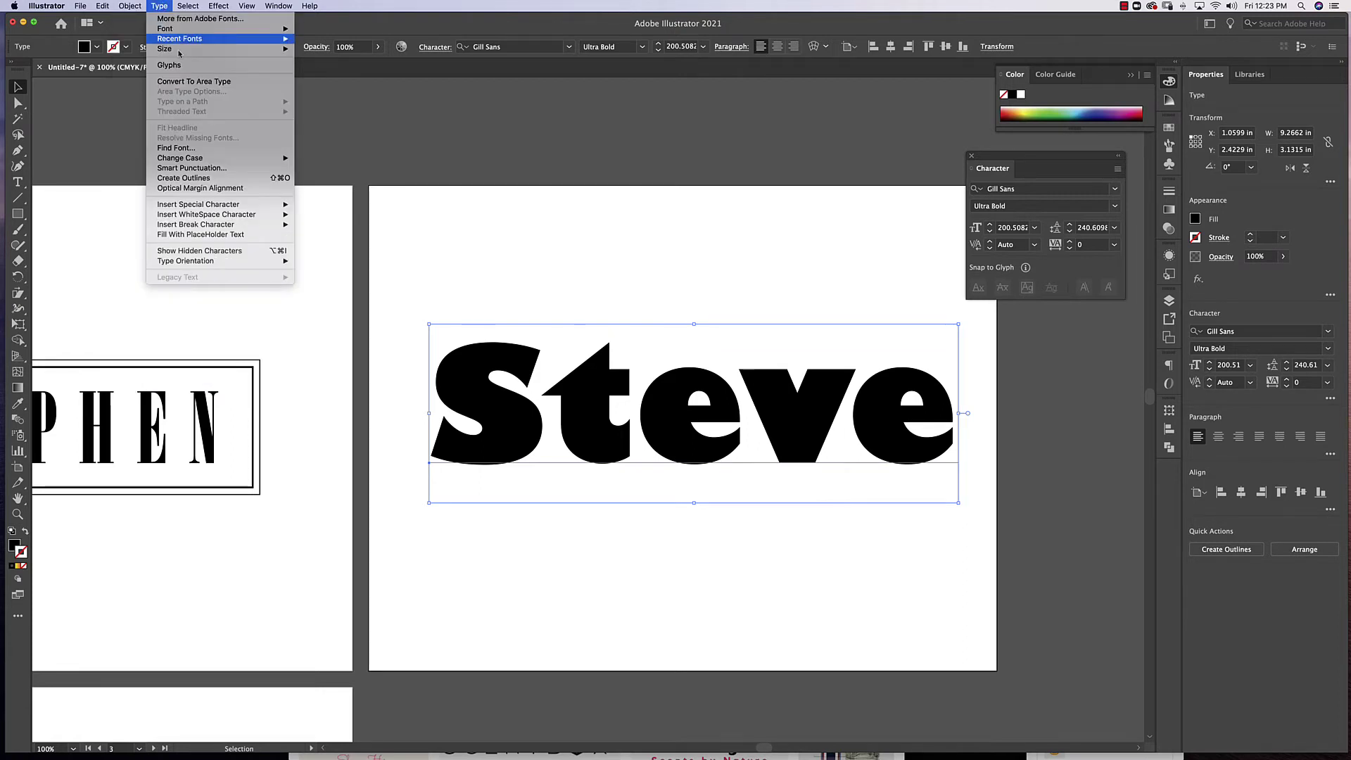
- Create outlines from Steve and ungroup them into five separate letter paths
click(206, 180)
click(824, 307)
click(799, 420)
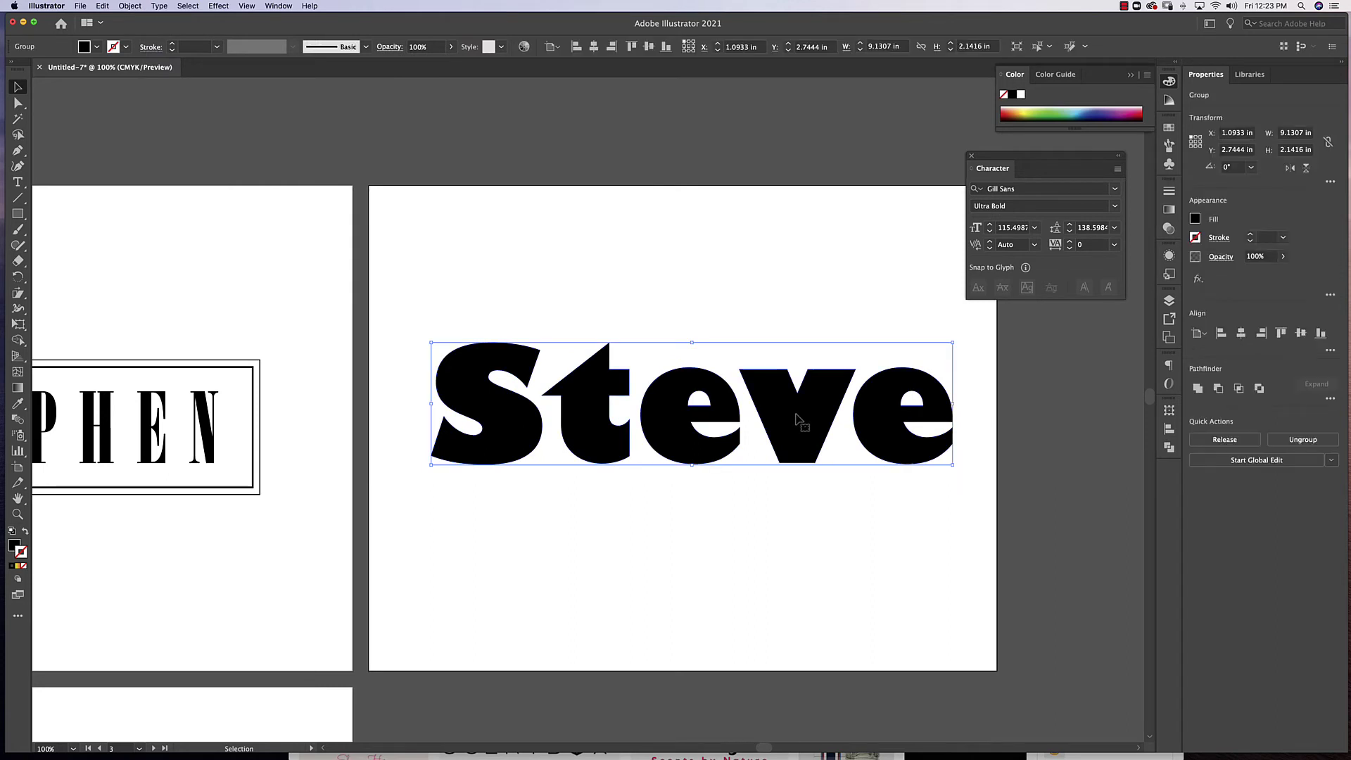
click(131, 6)
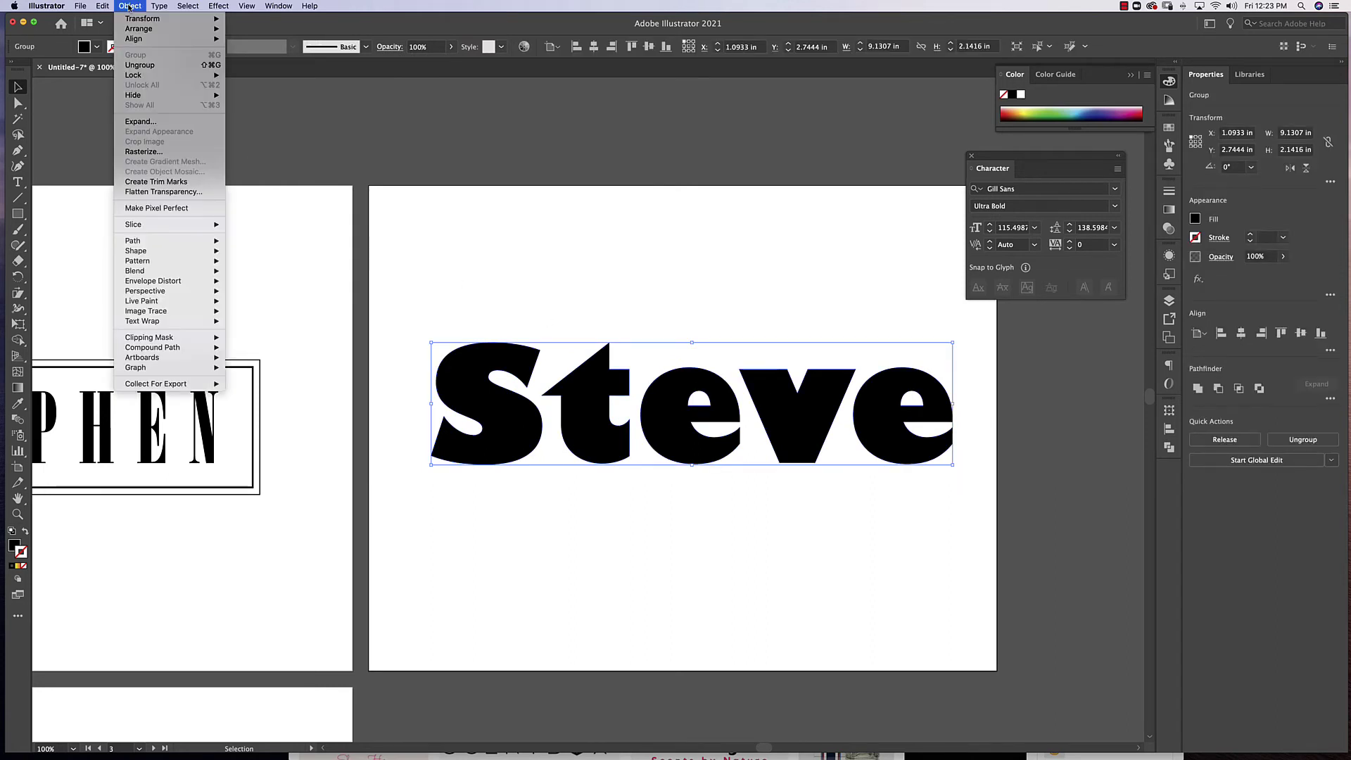
click(148, 63)
click(786, 297)
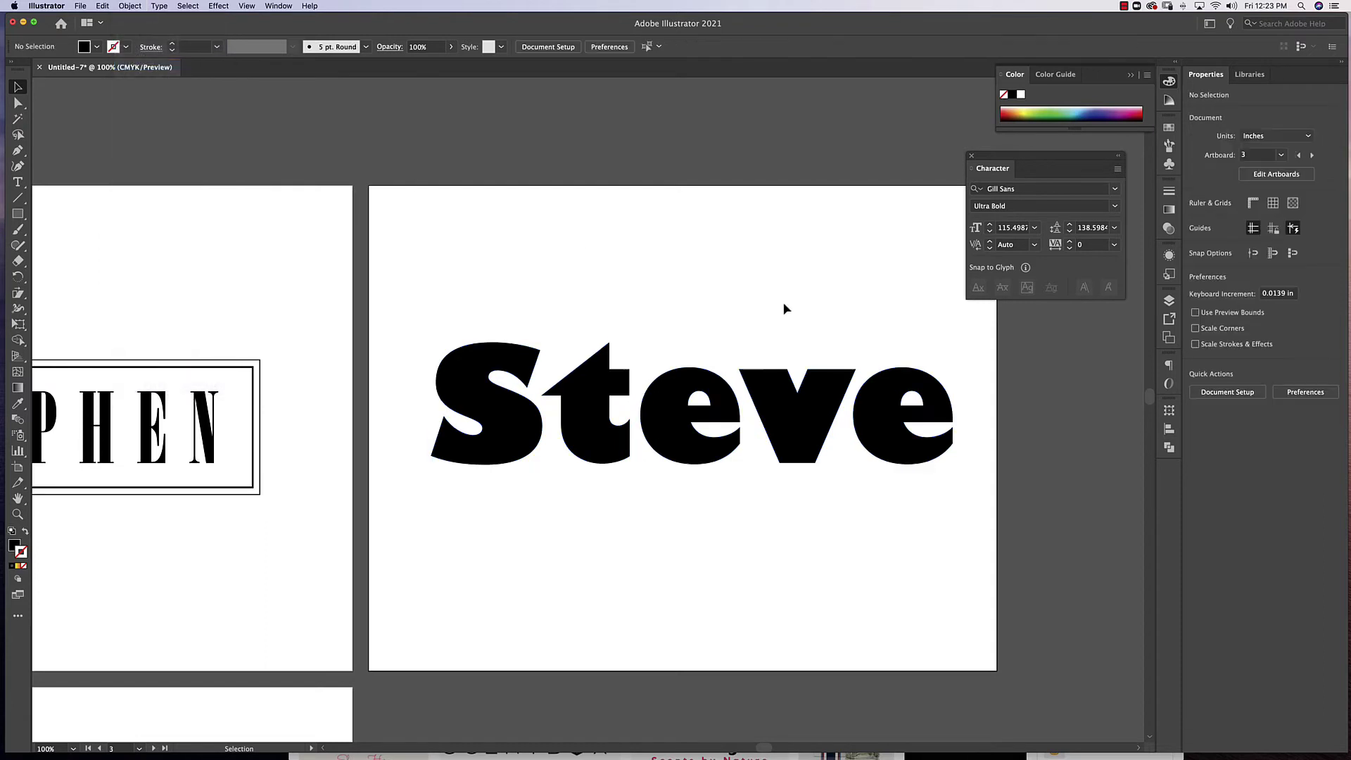
- Nudge the S up, tilt the t, and overlap the v and last e
click(516, 356)
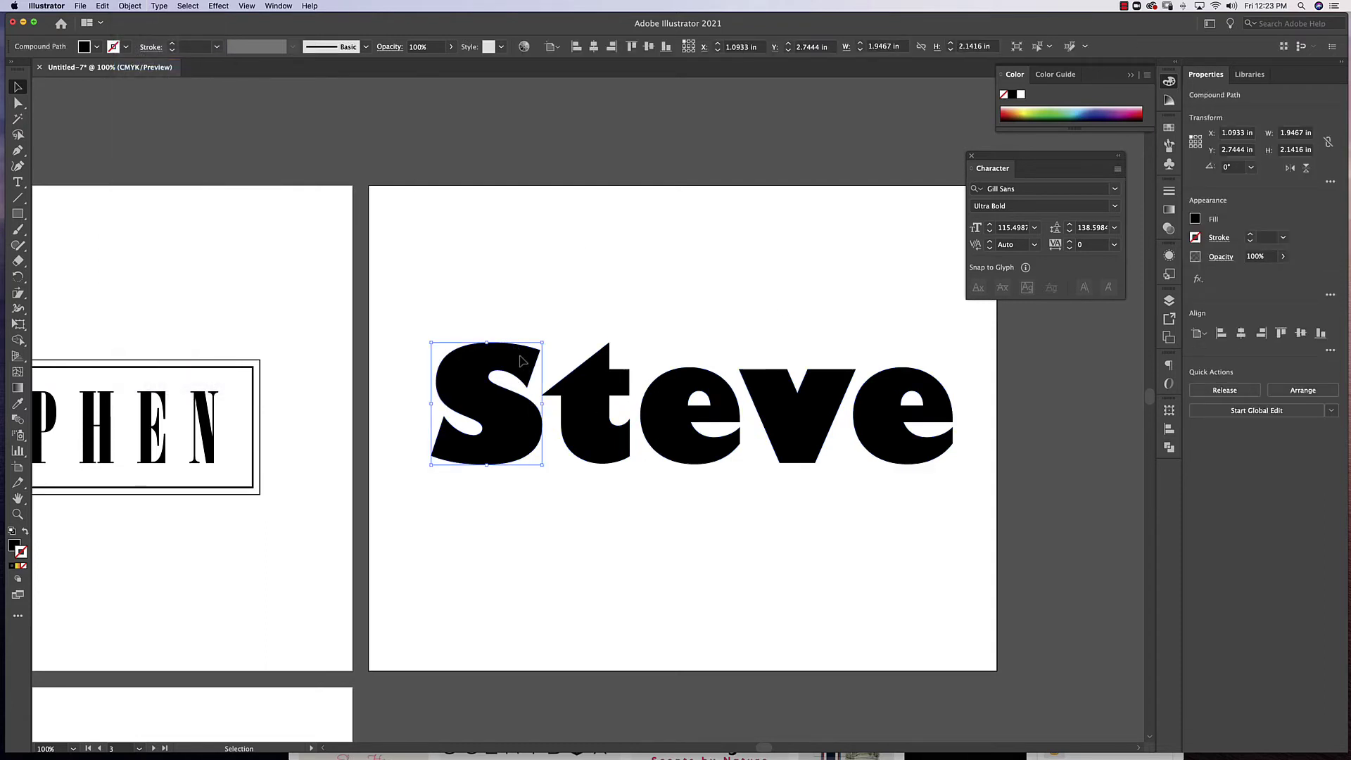
mouse_move(515, 359)
mouse_down()
mouse_move(551, 347)
mouse_move(533, 333)
mouse_up()
click(584, 397)
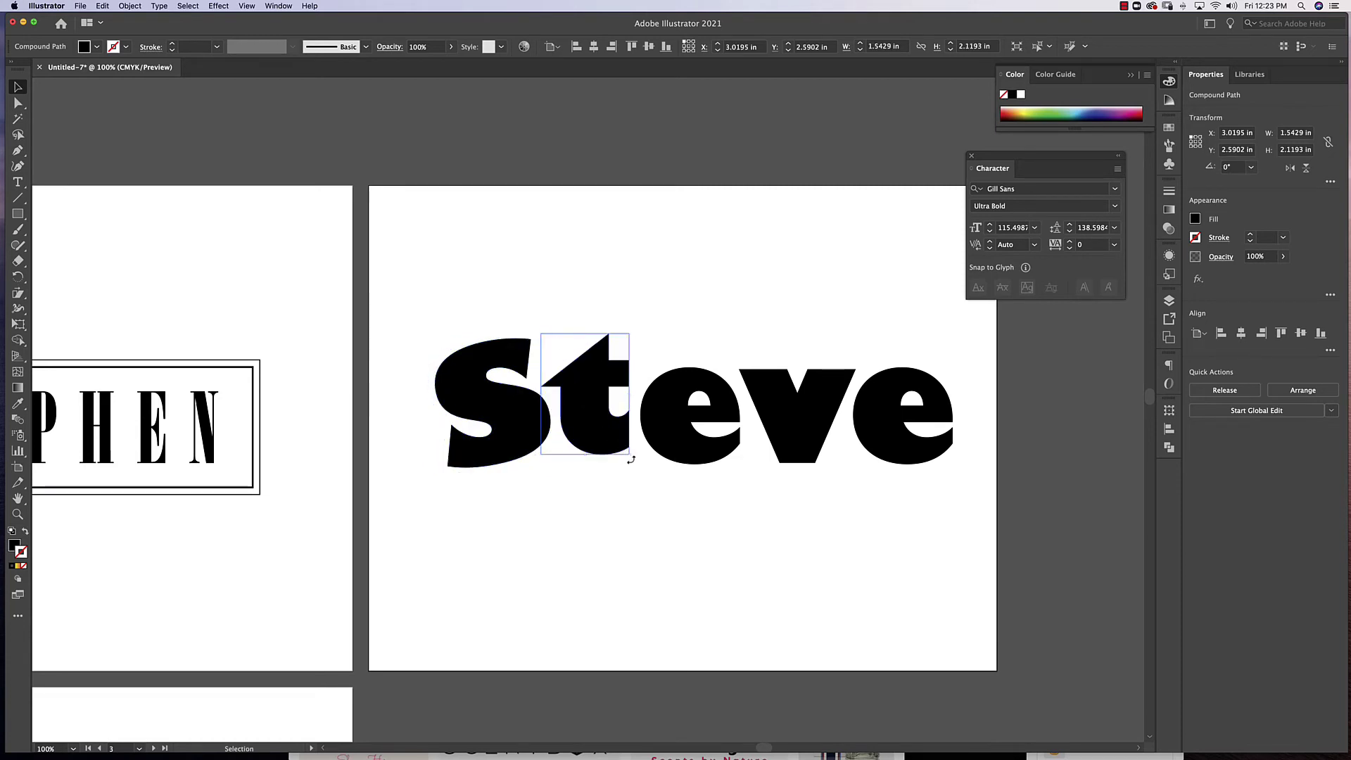
drag(634, 457, 642, 465)
click(685, 416)
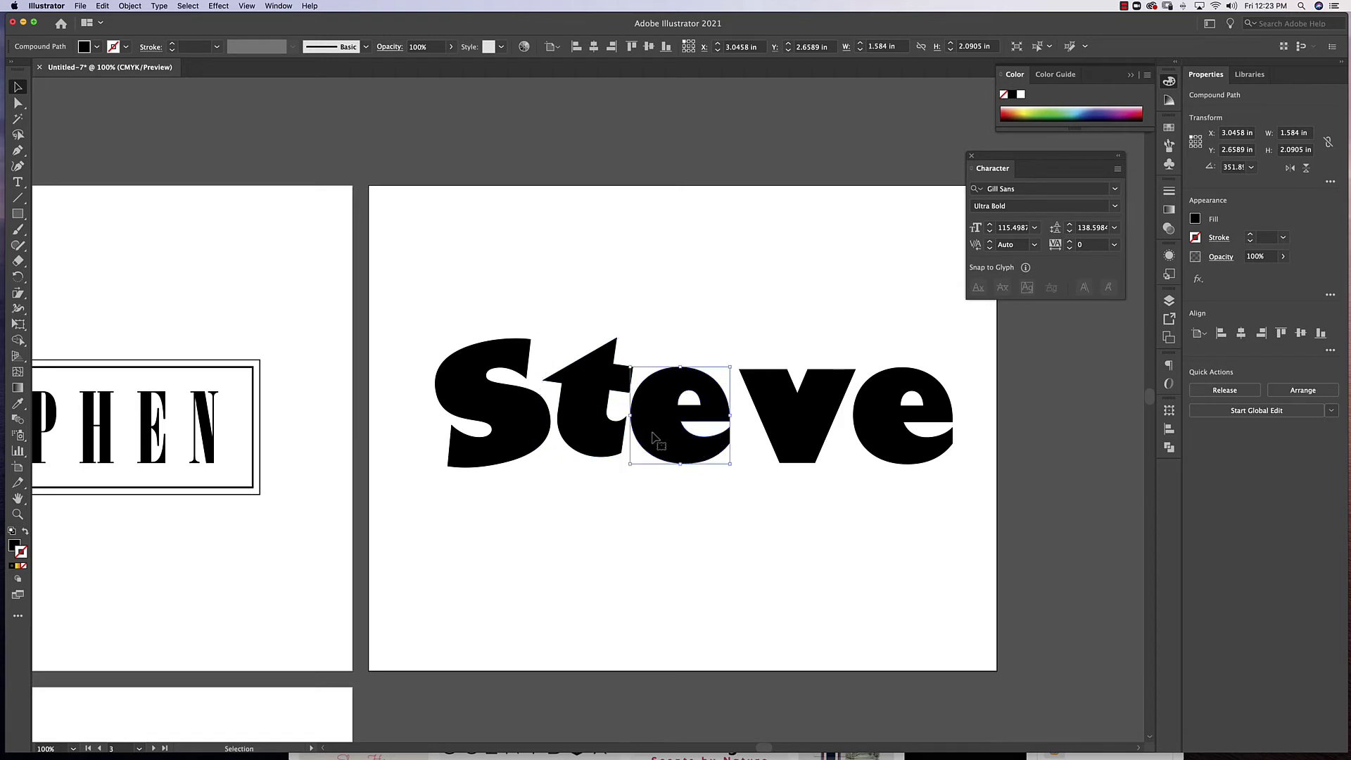
click(771, 400)
drag(818, 399, 802, 396)
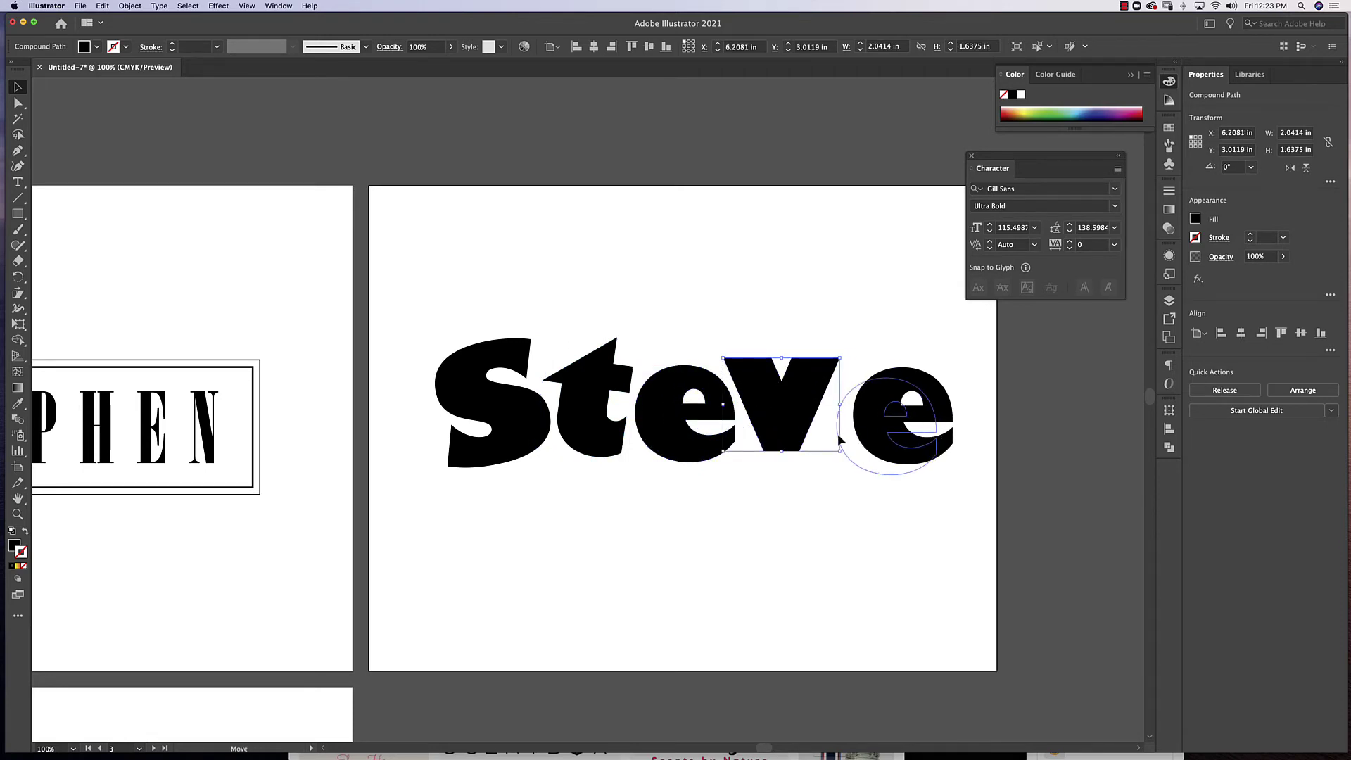
drag(870, 424, 831, 433)
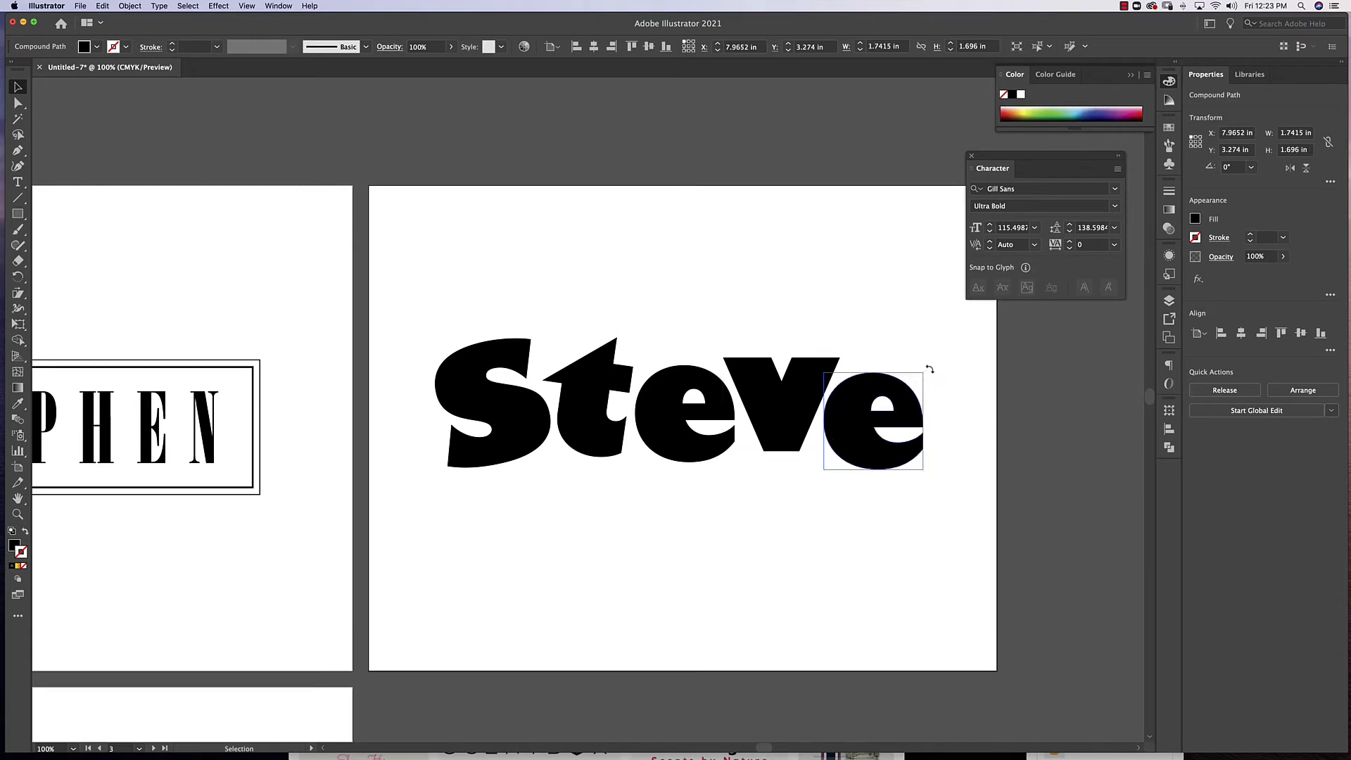
drag(927, 370, 933, 386)
- Tilt the middle e, the v about 7° and the last e about 9.5°
click(711, 410)
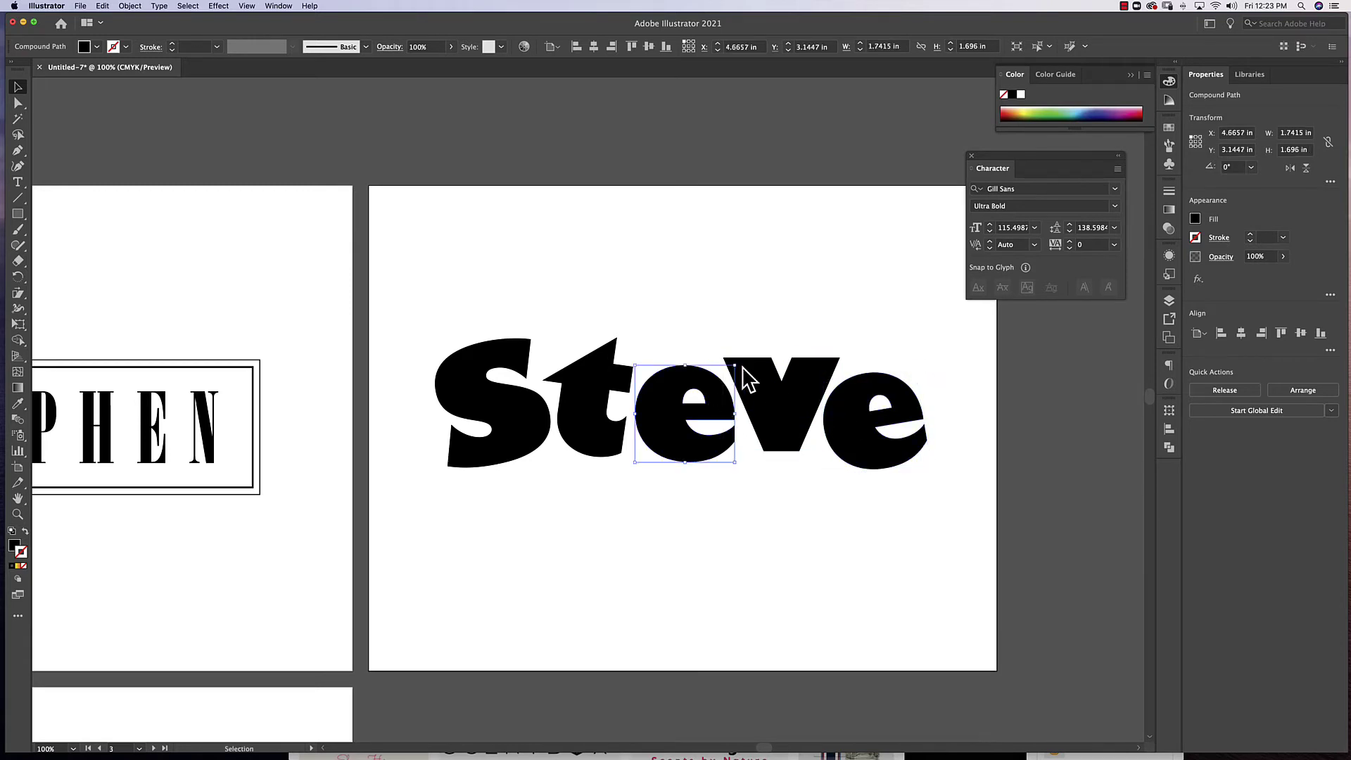
drag(735, 362, 729, 375)
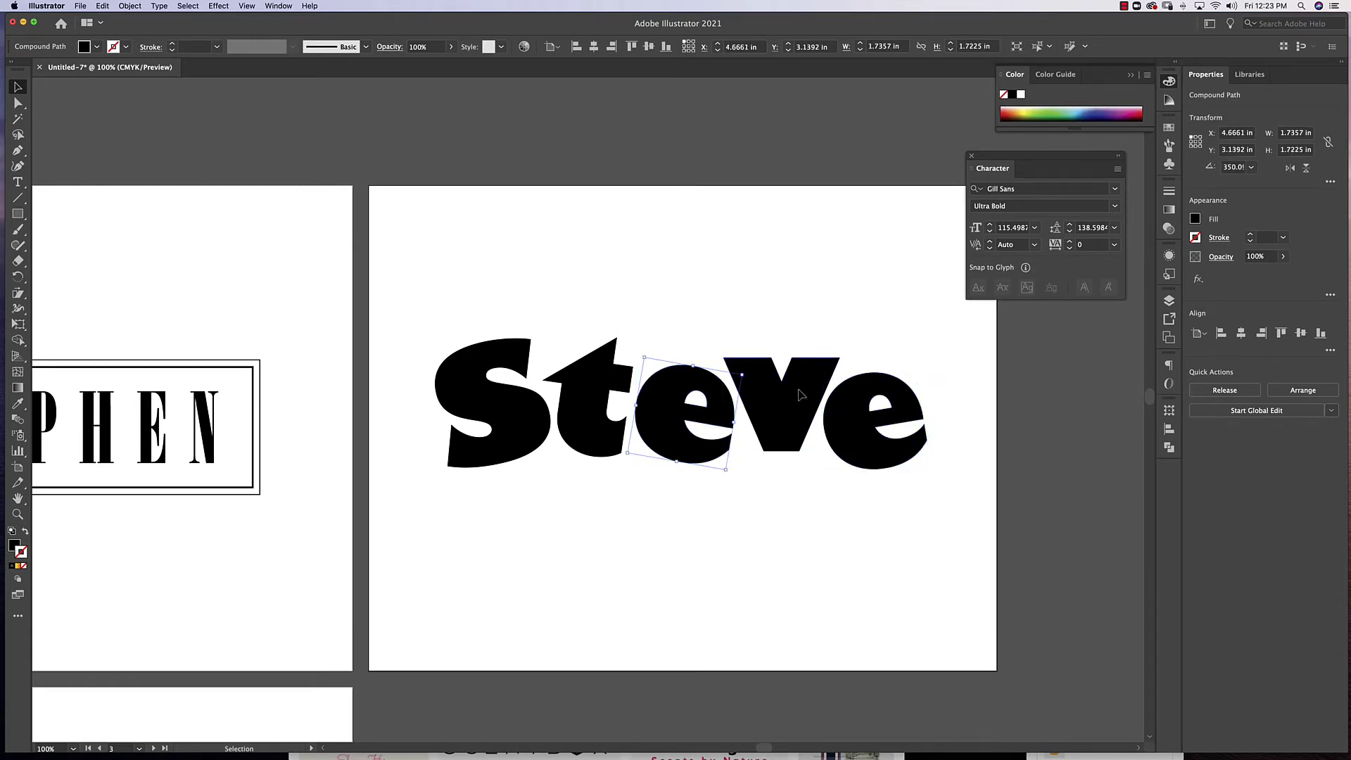
click(781, 407)
drag(842, 354, 834, 339)
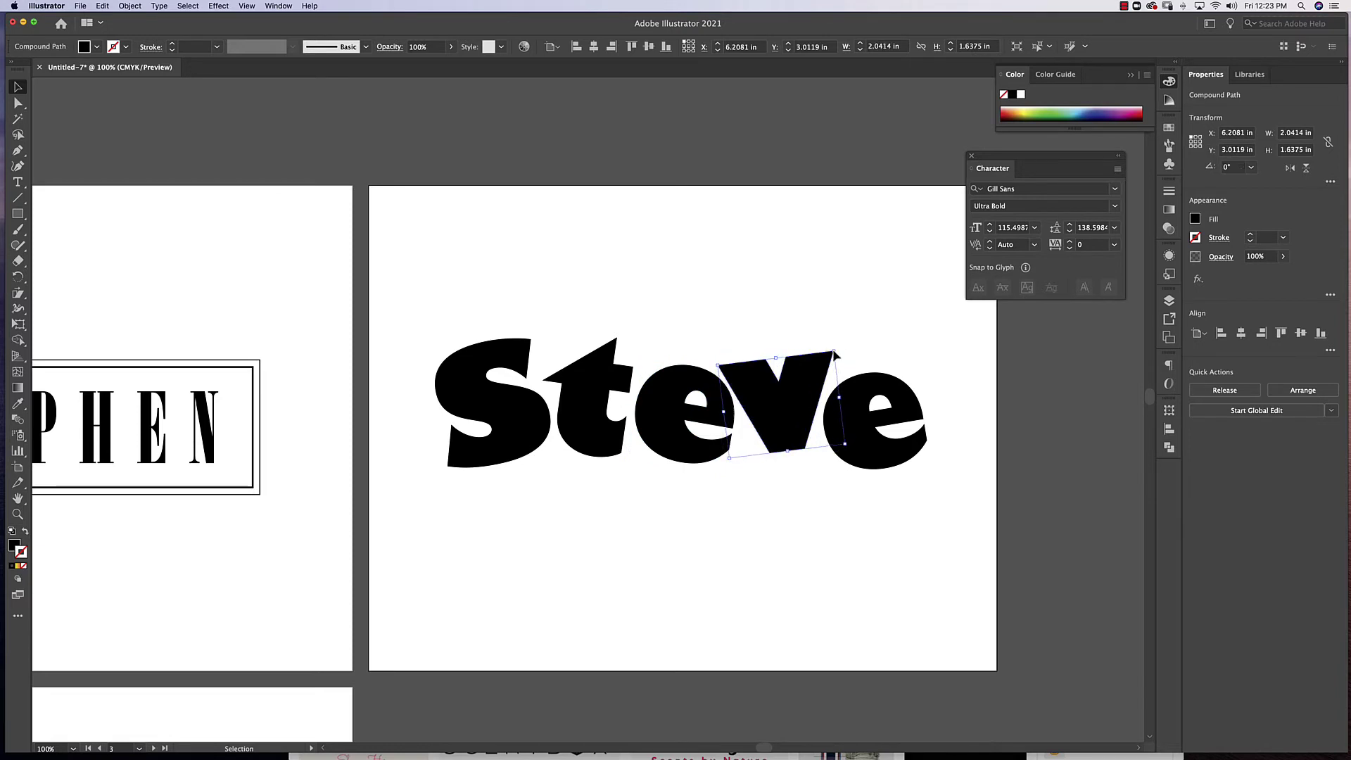
click(898, 423)
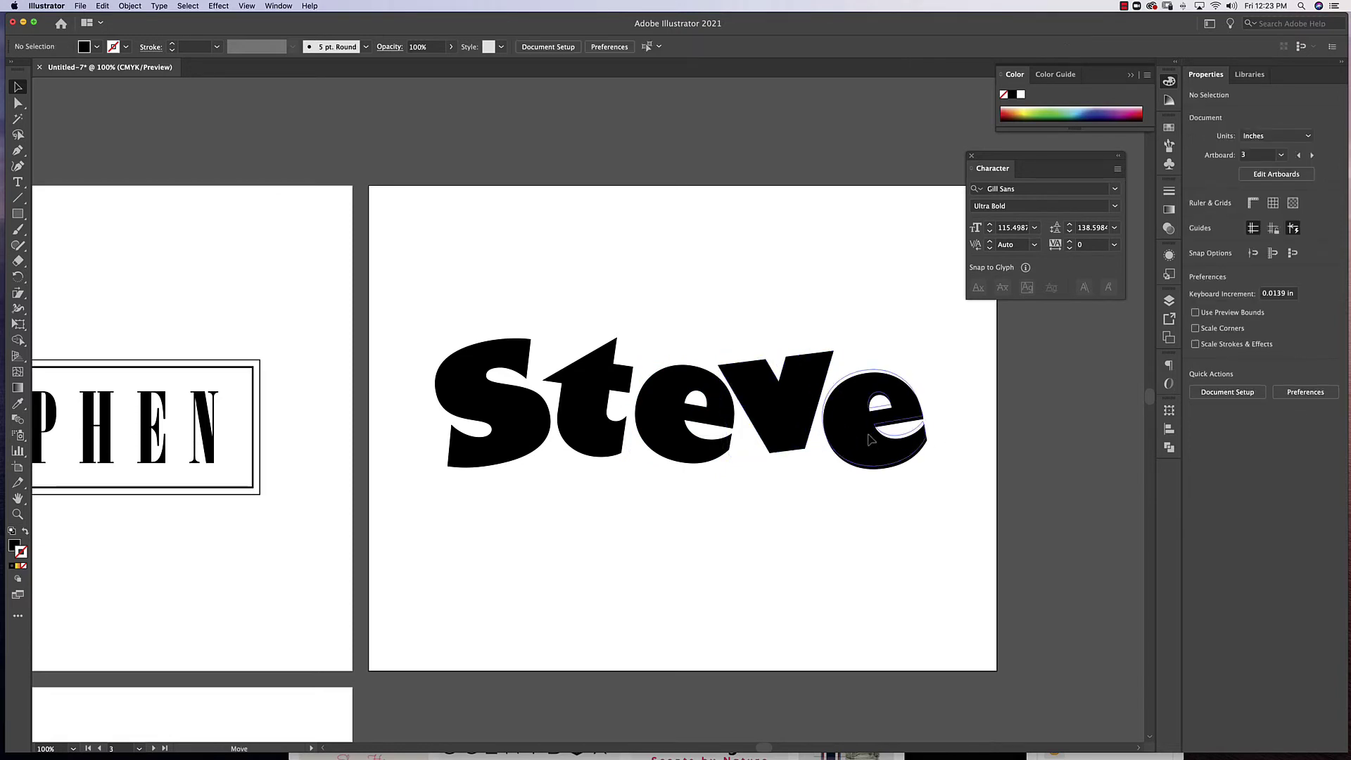
drag(930, 456, 928, 449)
click(687, 449)
drag(727, 469, 681, 447)
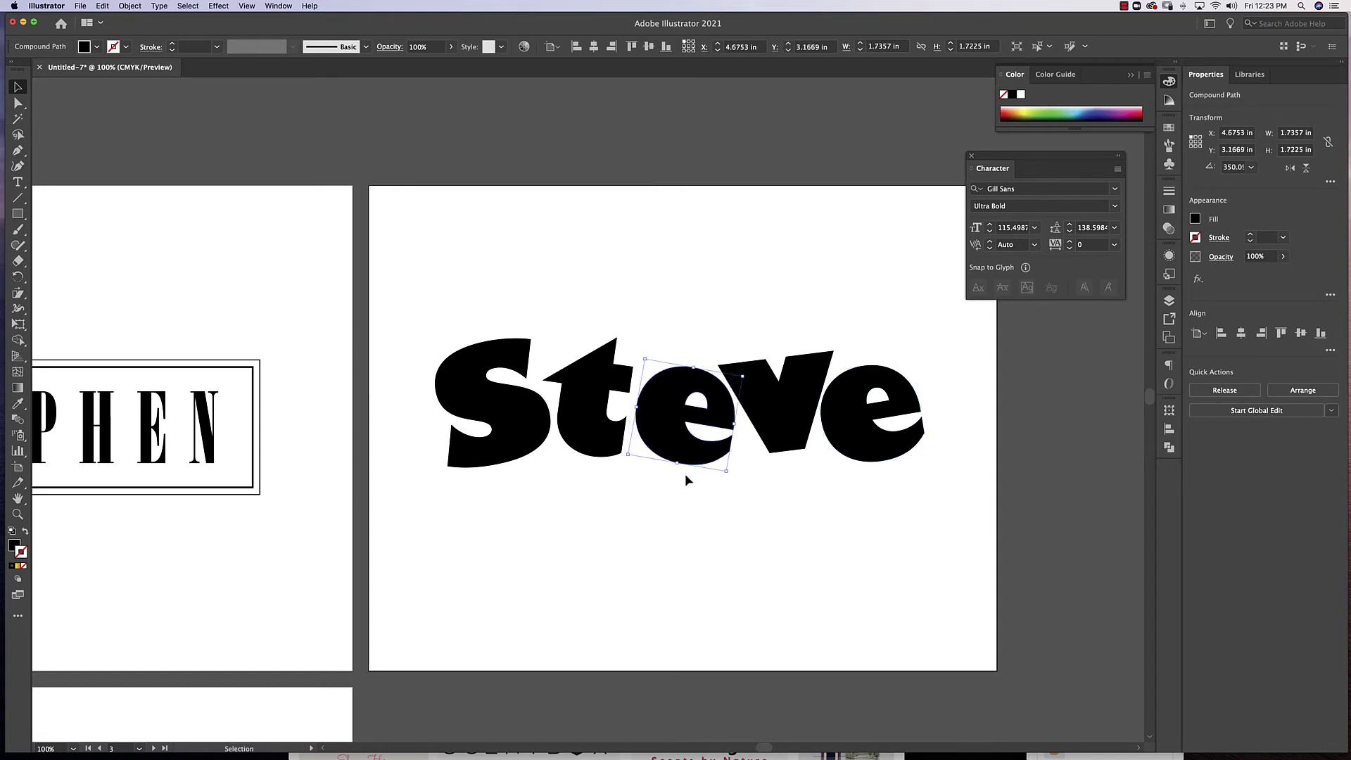
click(666, 549)
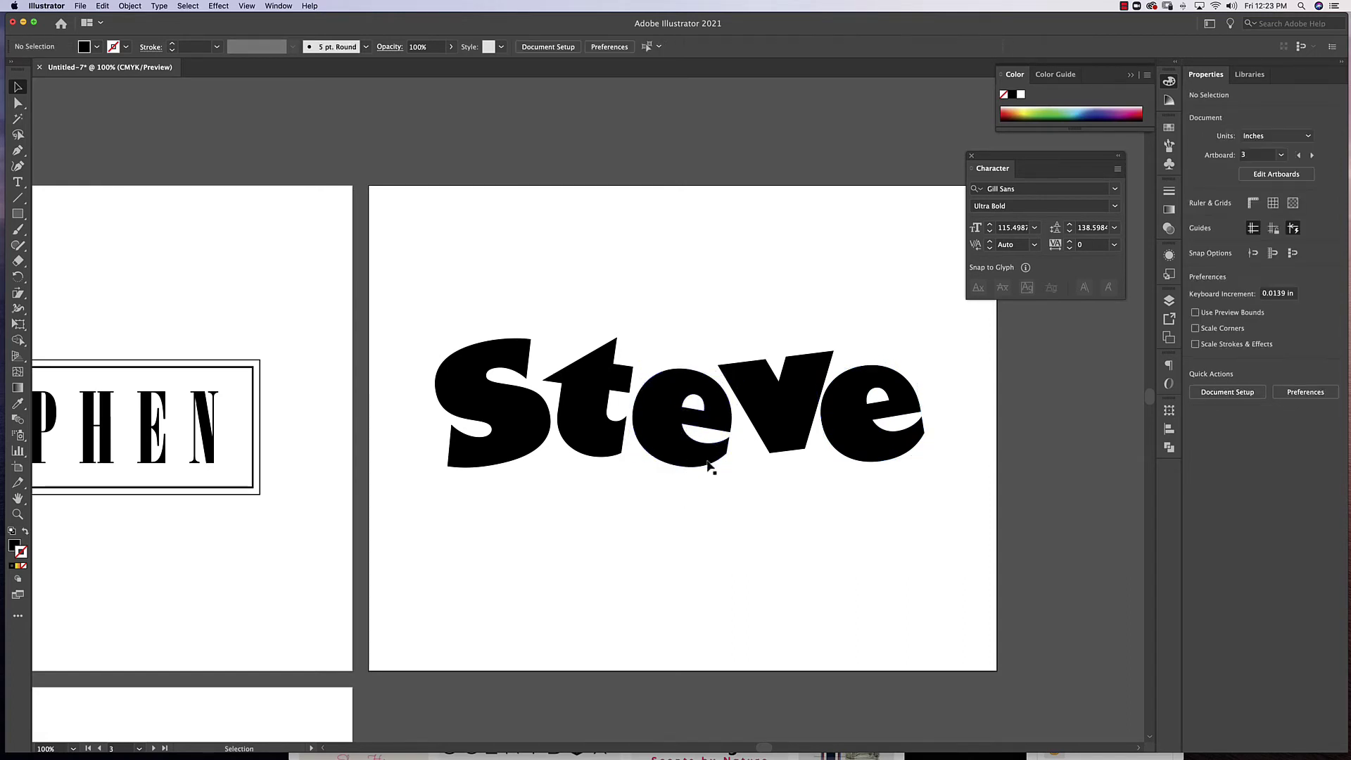
- Enlarge the S and readjust the tilts of the middle and last e
click(454, 407)
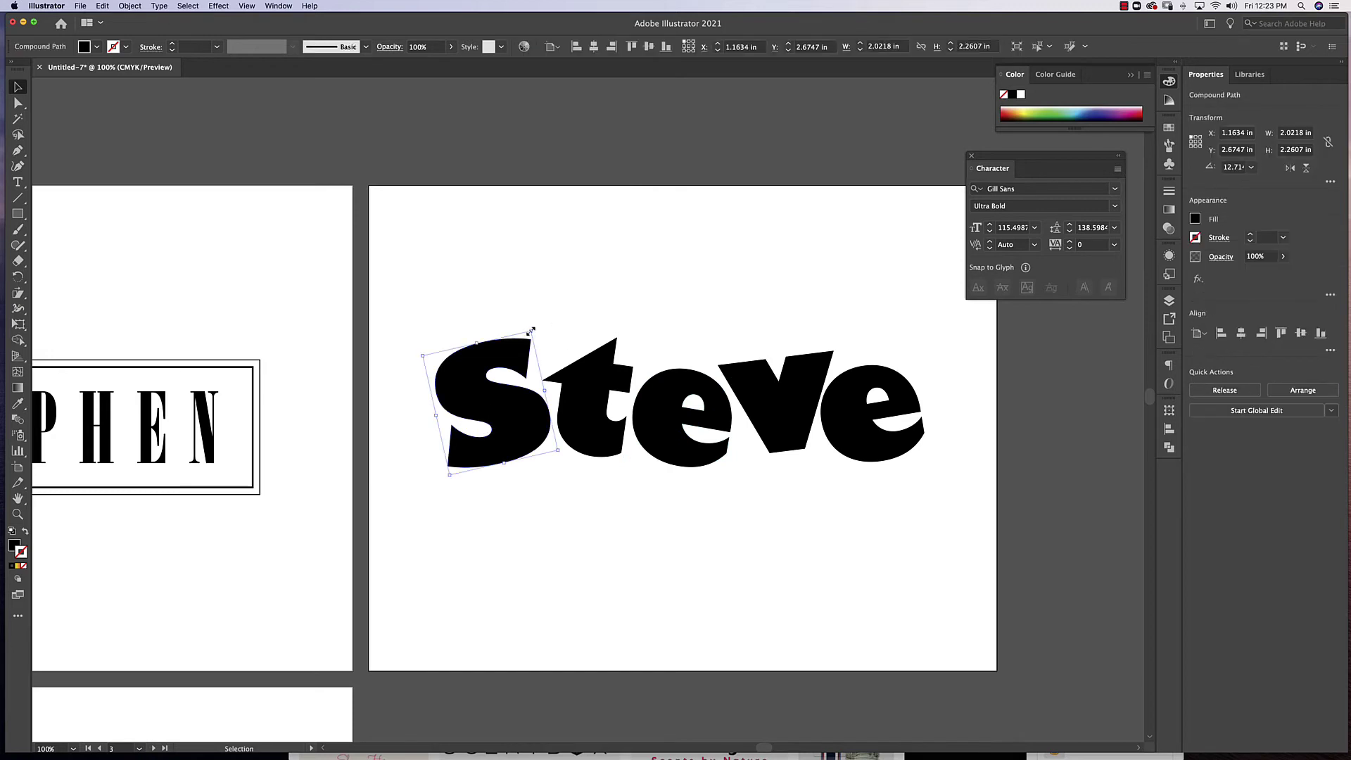
drag(530, 332, 538, 317)
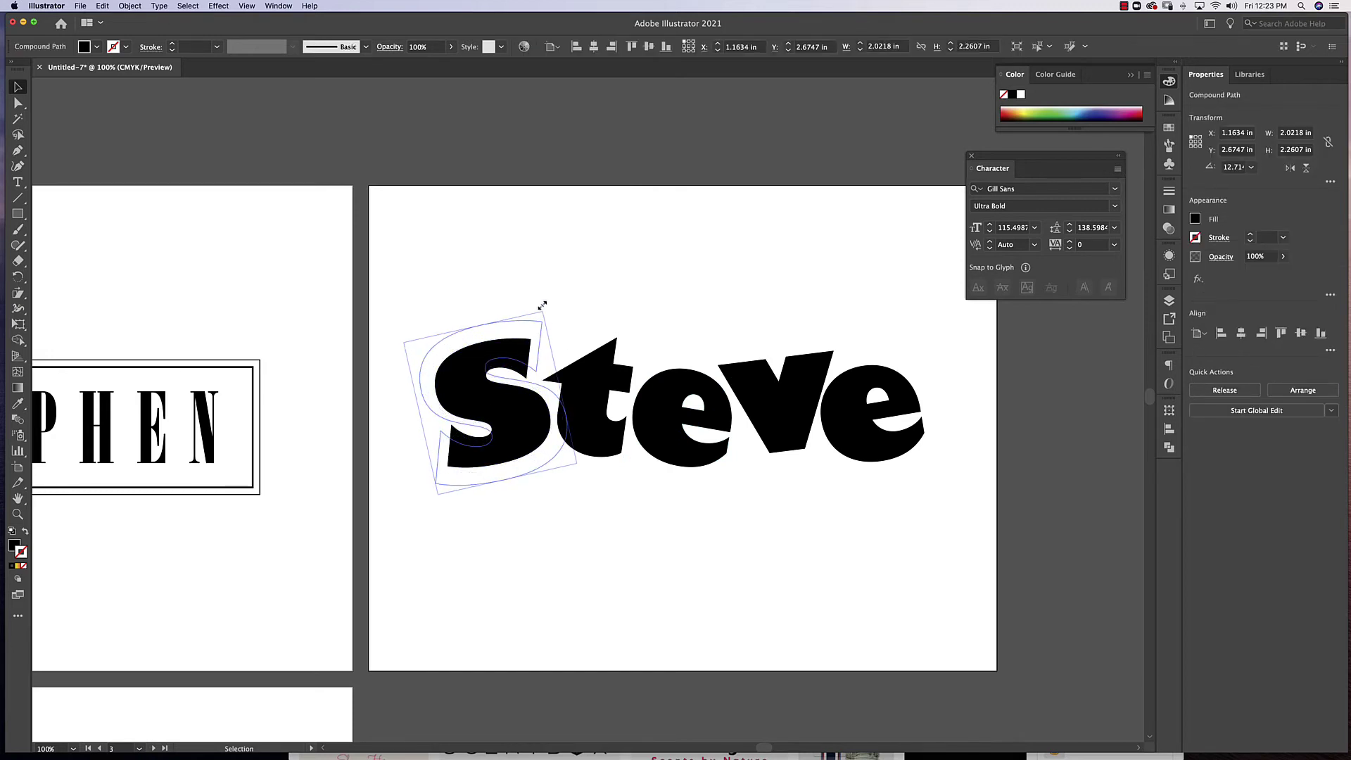
click(638, 495)
drag(728, 444, 760, 431)
click(866, 423)
drag(834, 464, 827, 447)
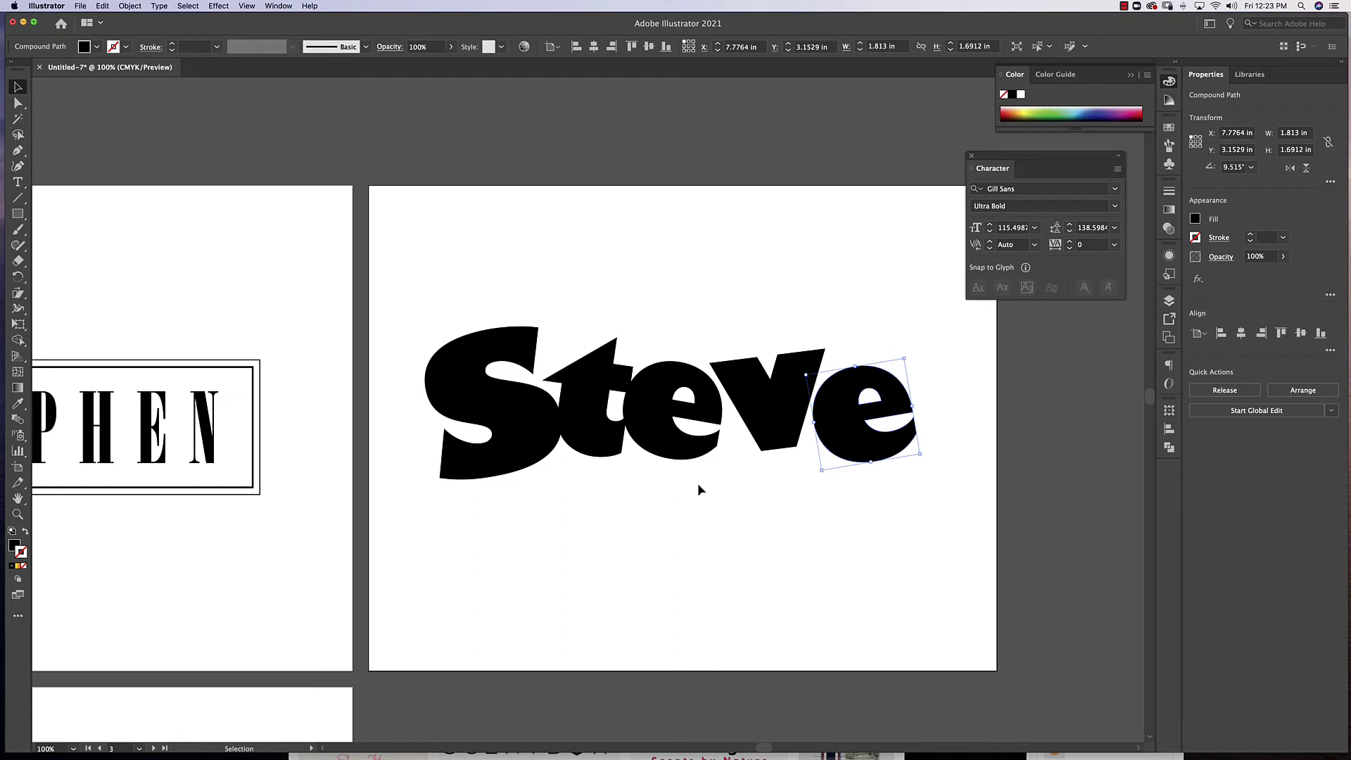
- Nudge the last e up and right and shift the S slightly left
click(696, 439)
click(776, 407)
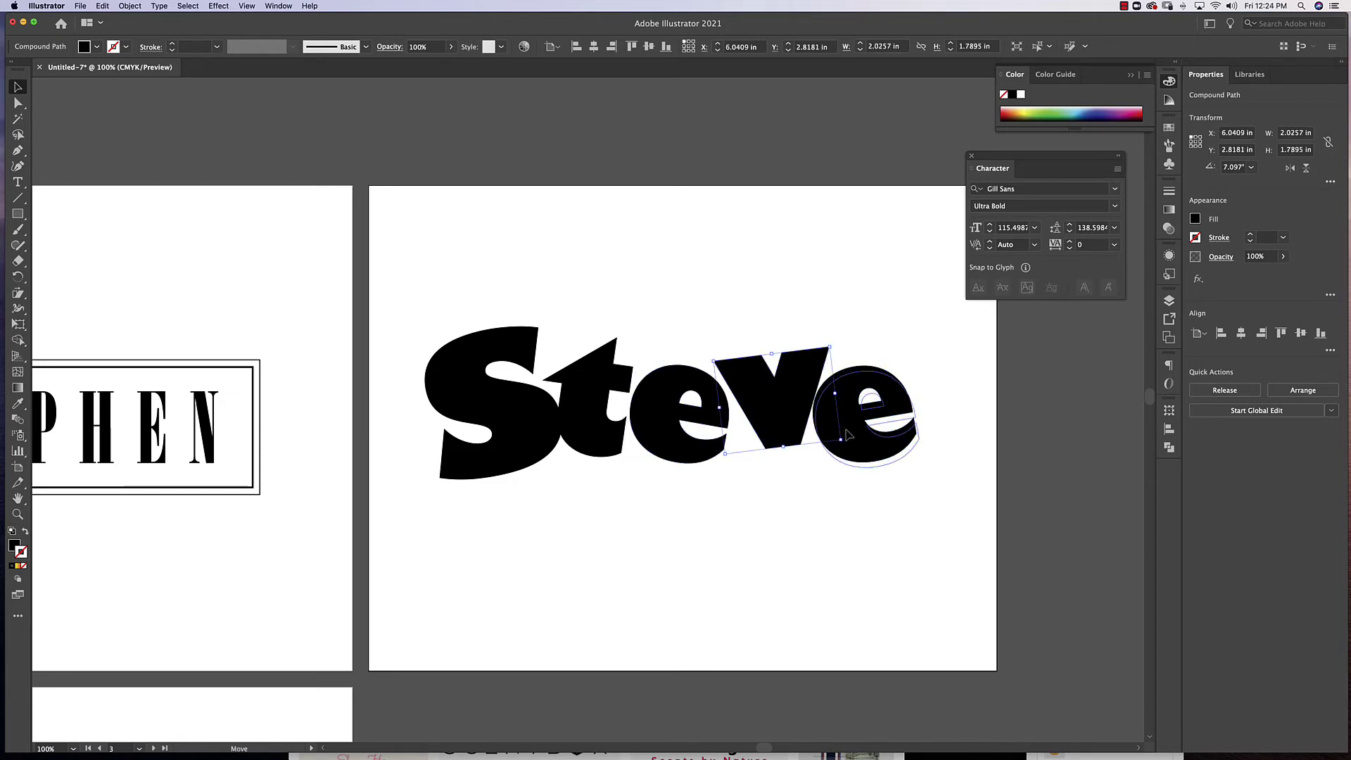
drag(867, 422, 871, 414)
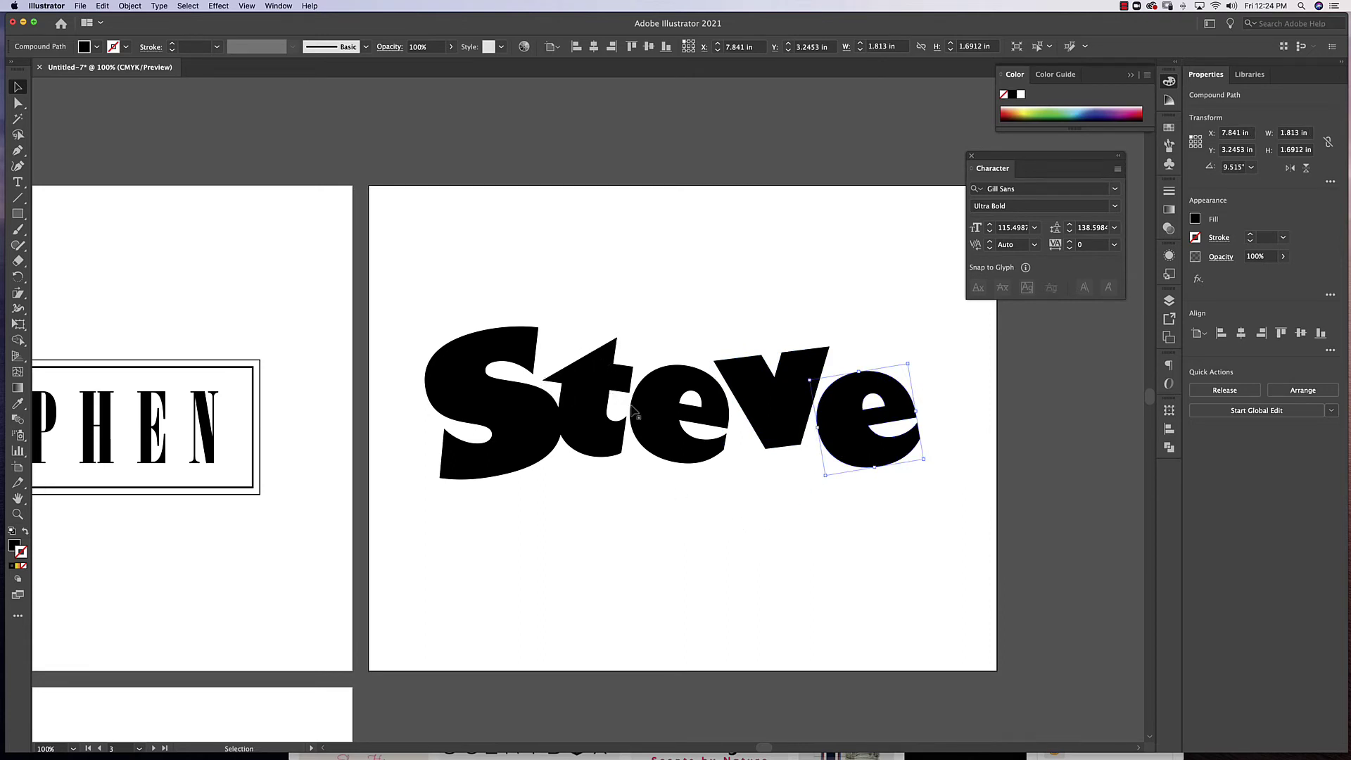
drag(496, 423, 488, 423)
click(852, 313)
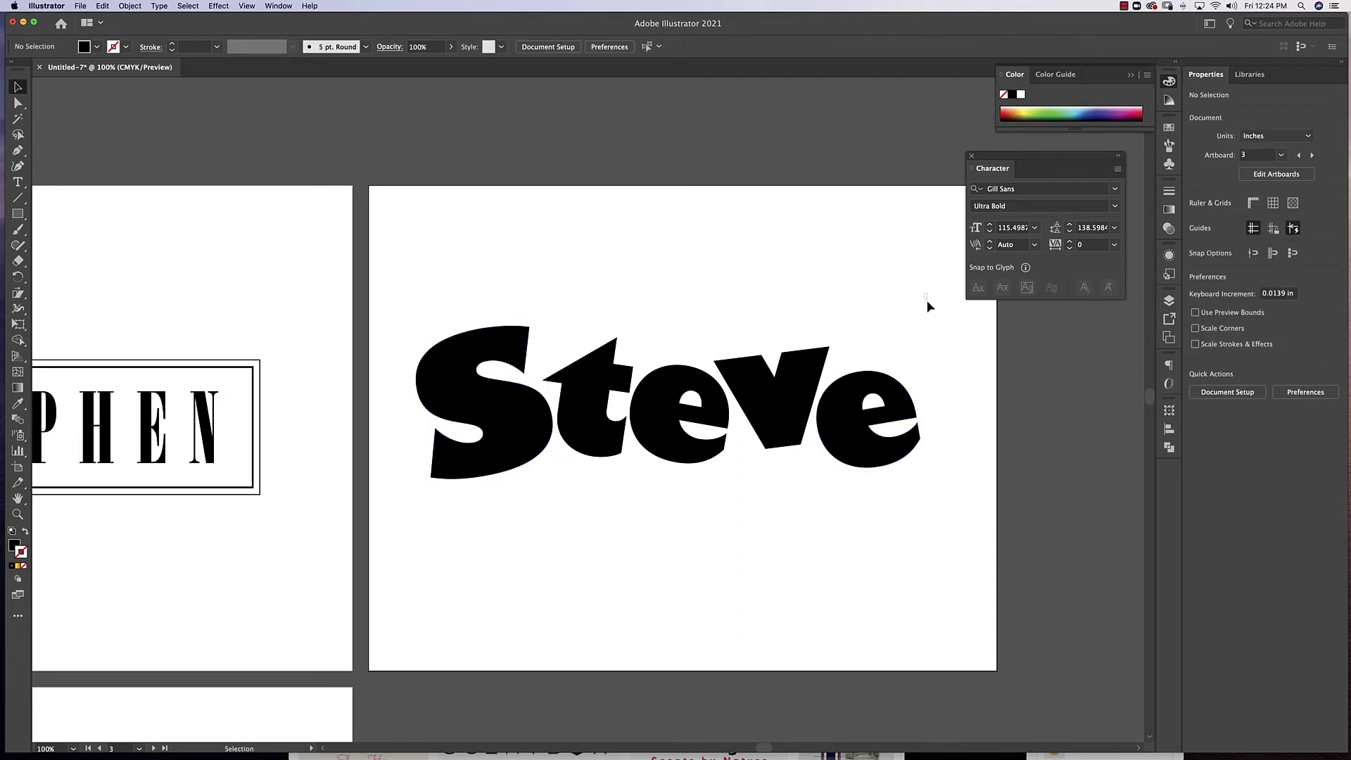
drag(927, 297, 575, 512)
drag(461, 509, 461, 510)
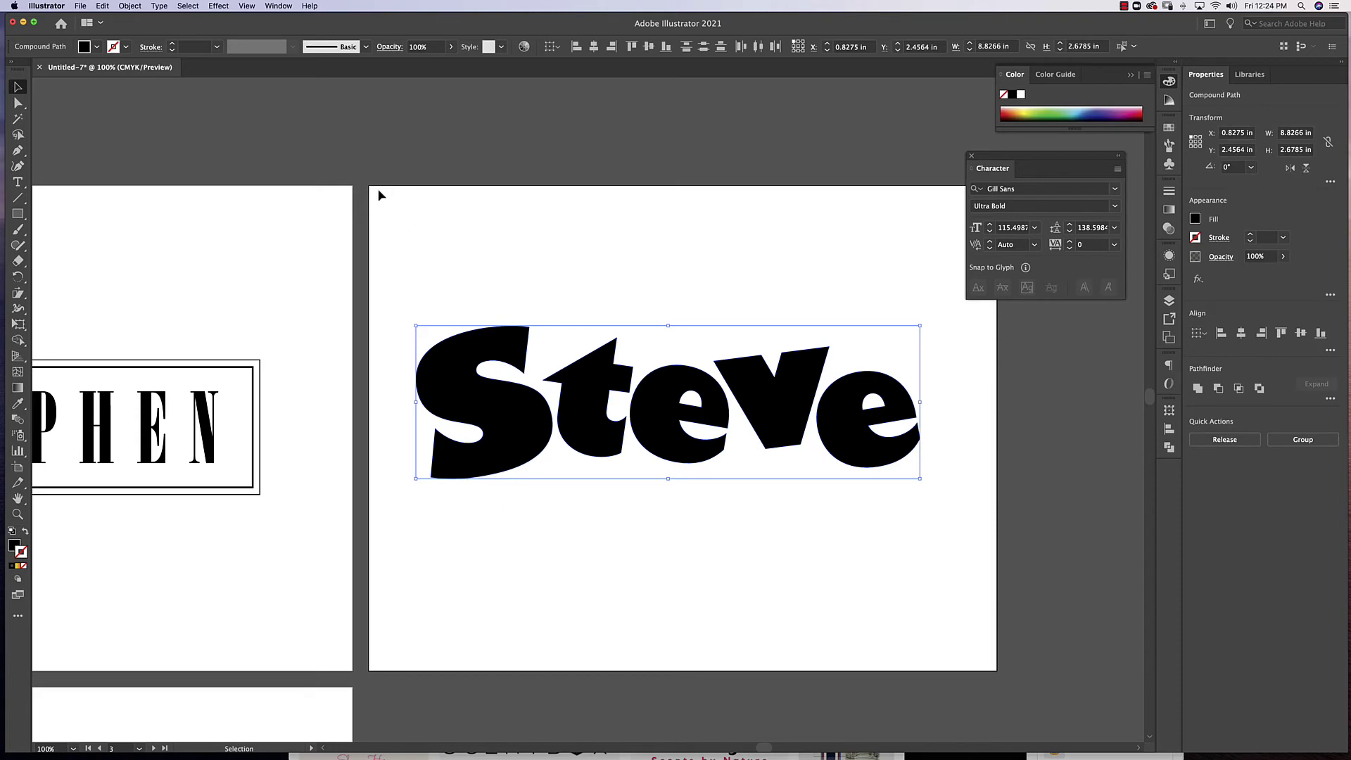
click(219, 6)
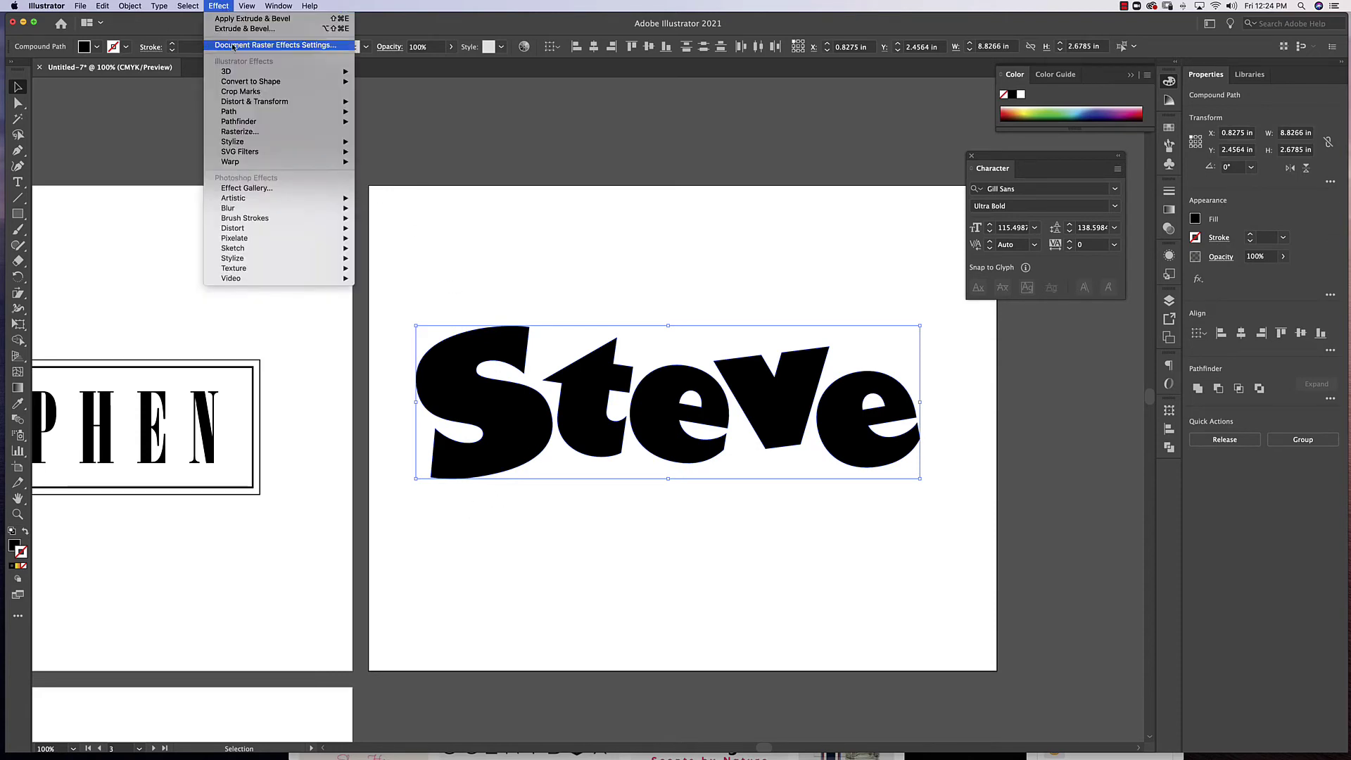
mouse_move(232, 142)
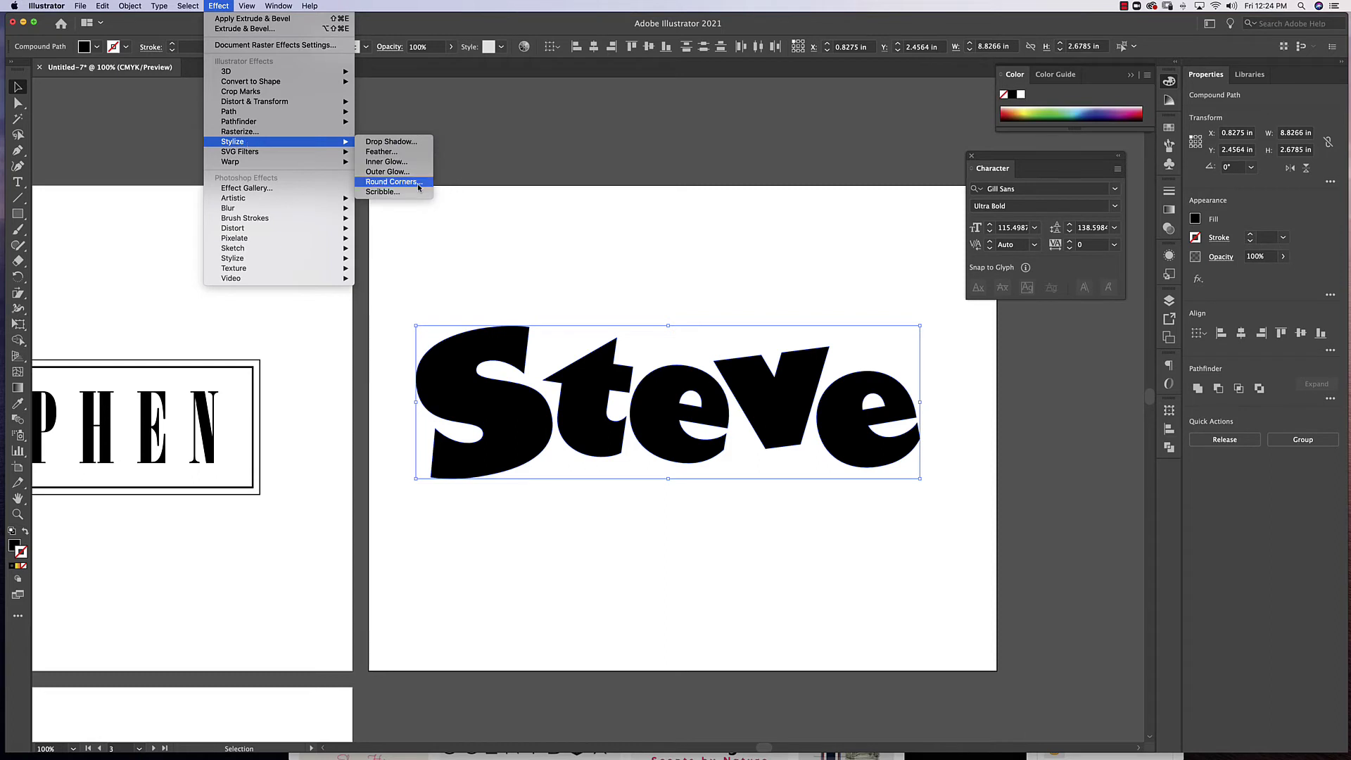
click(418, 187)
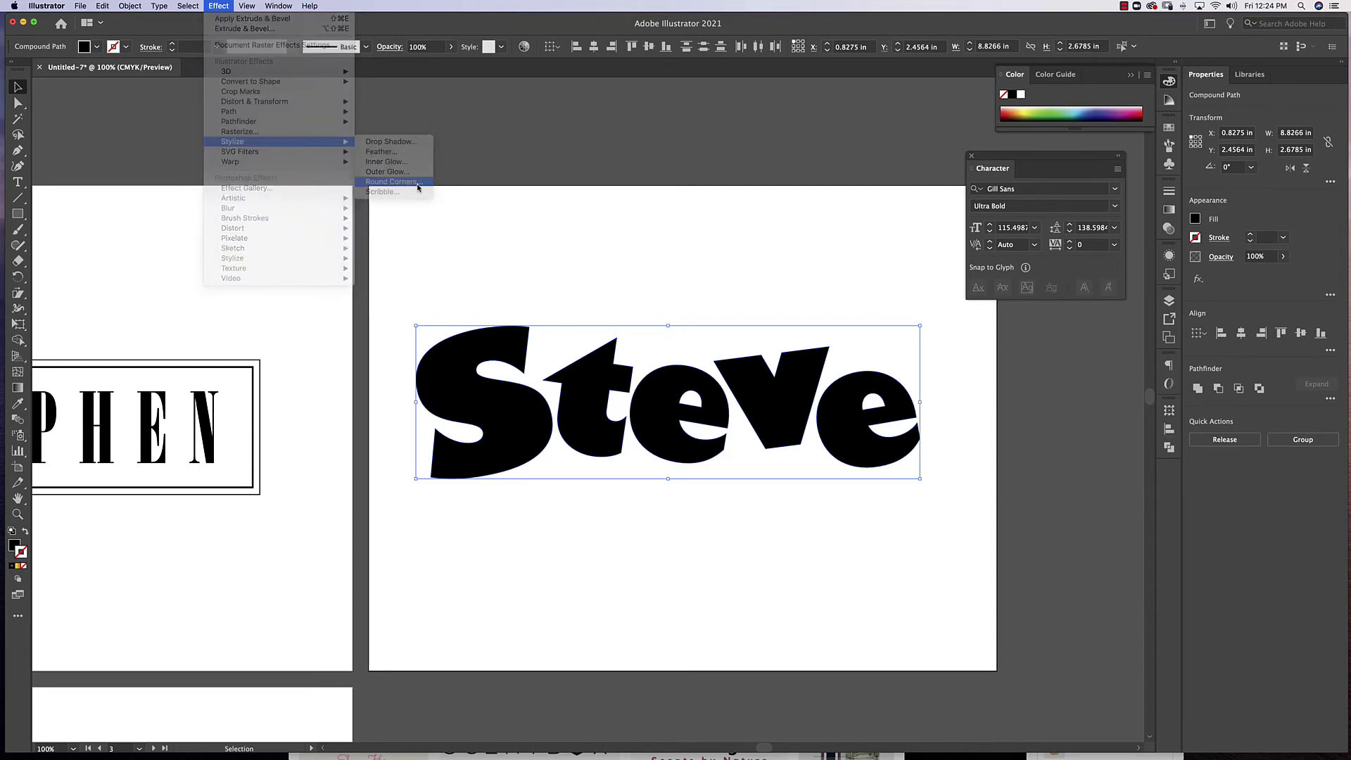
click(763, 303)
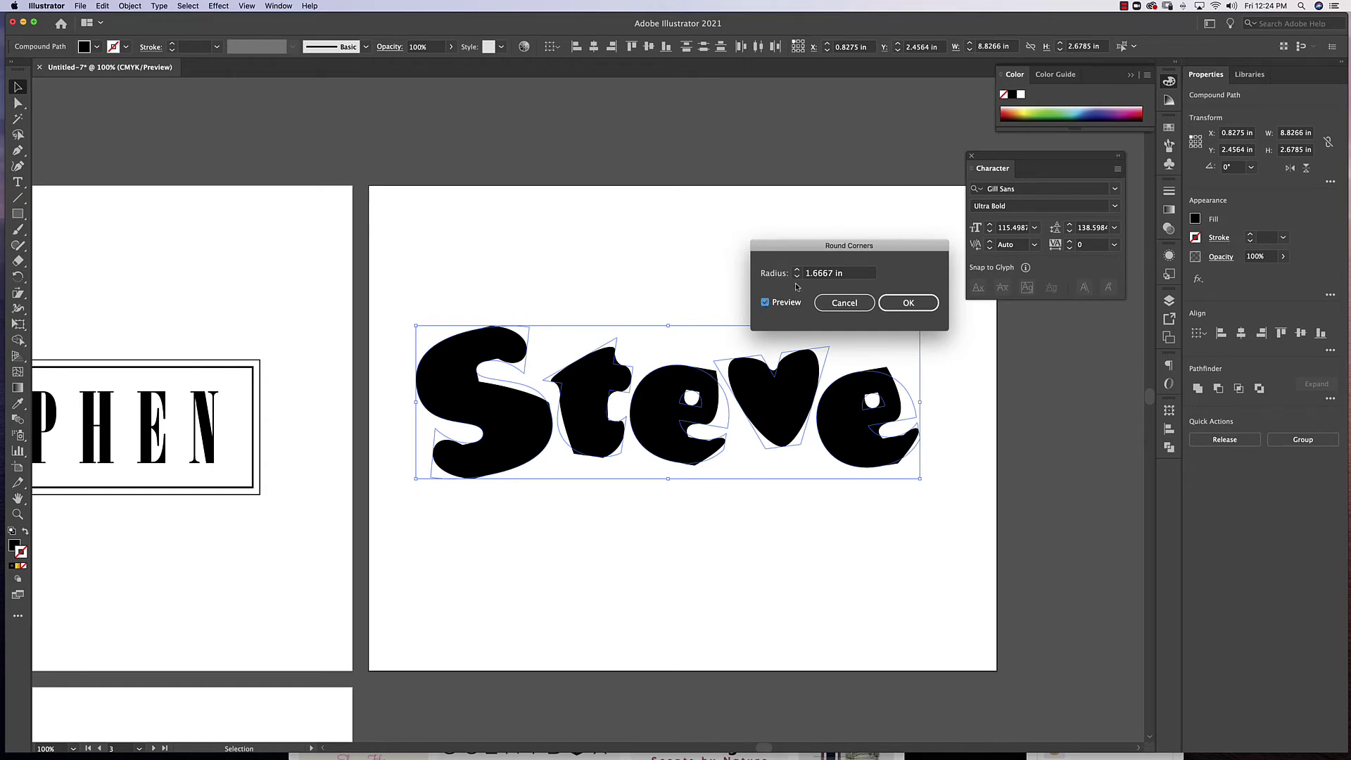
click(798, 275)
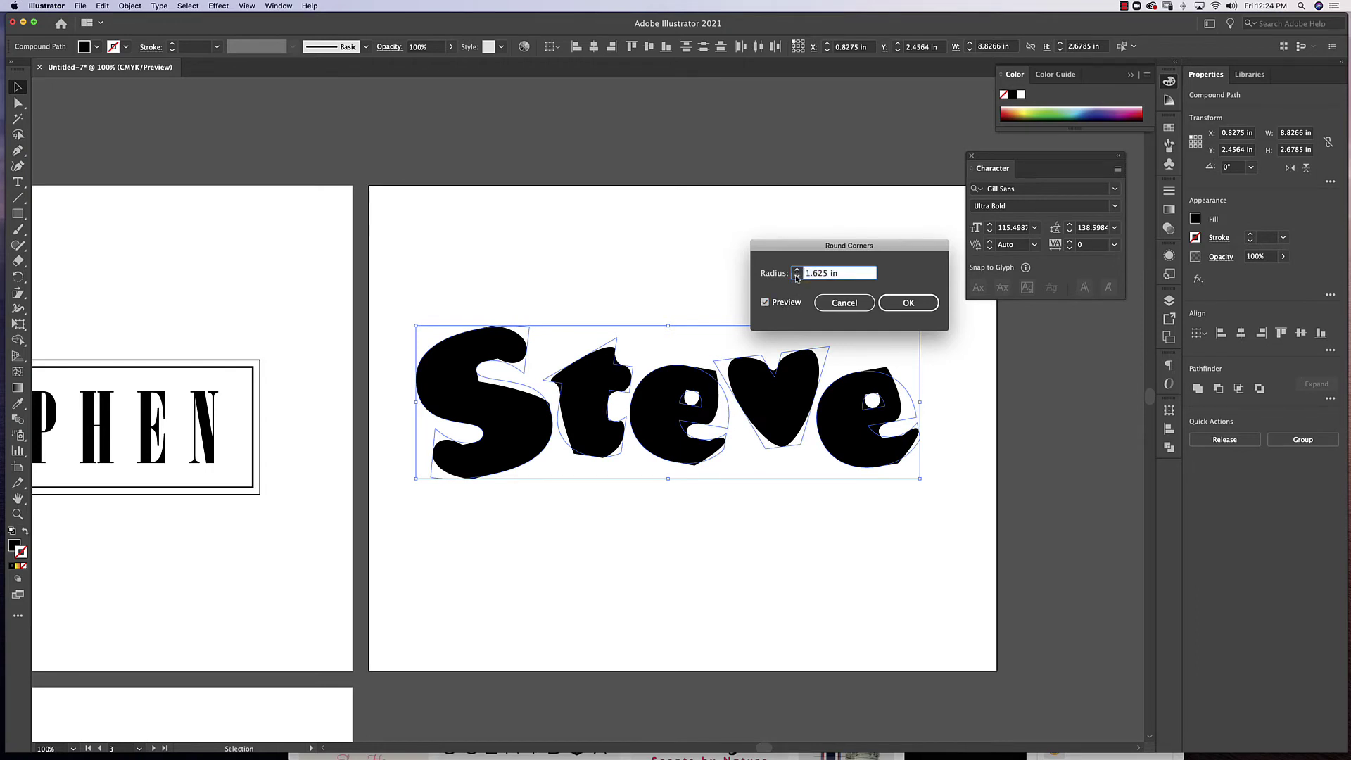
click(799, 275)
click(798, 276)
click(798, 276)
click(797, 276)
click(797, 276)
click(797, 276)
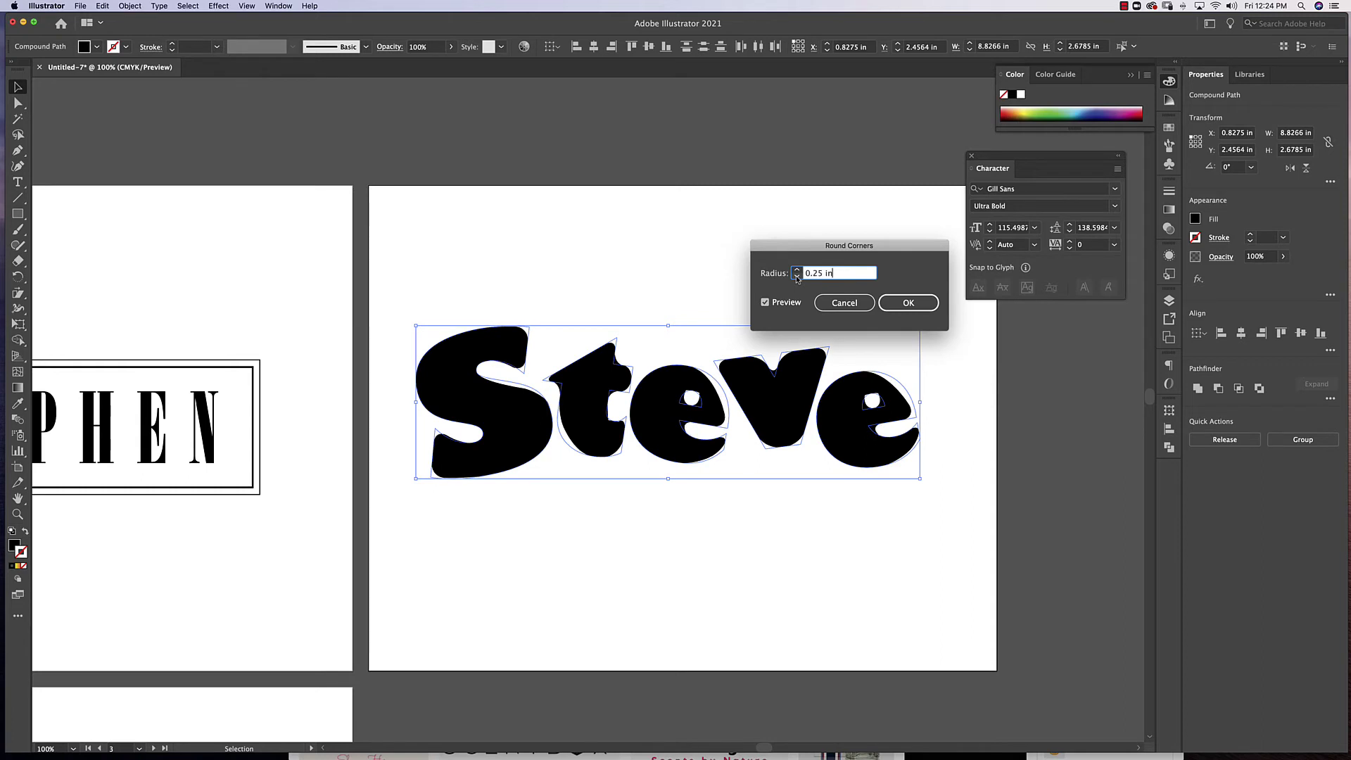
click(798, 276)
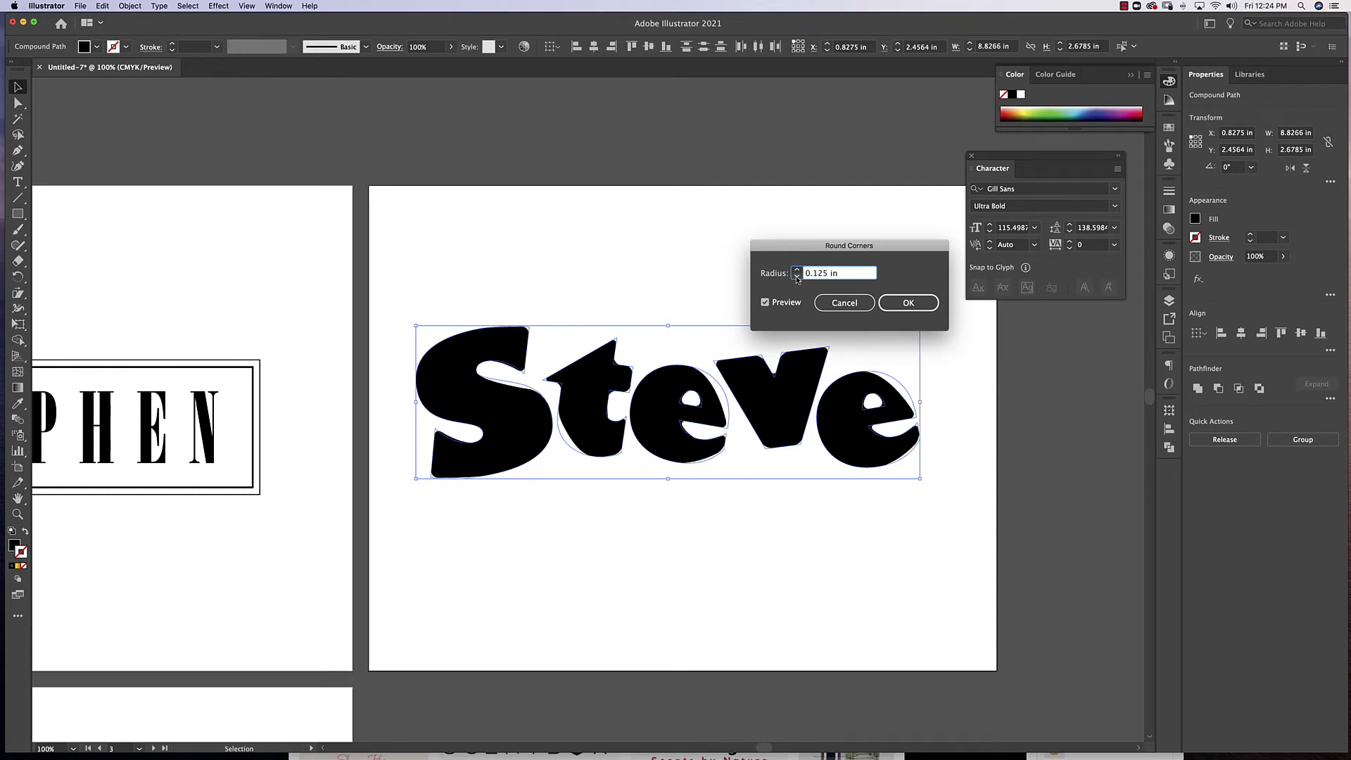
click(797, 275)
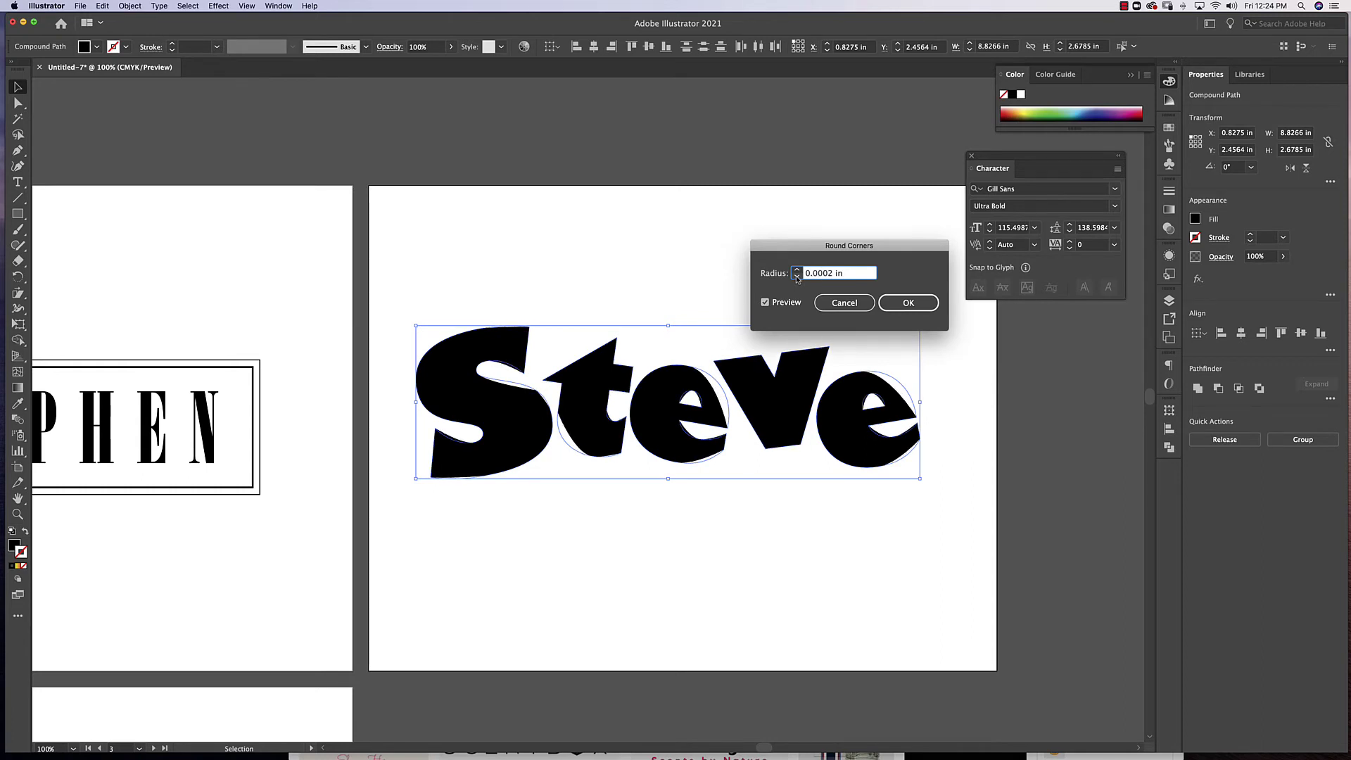
click(797, 269)
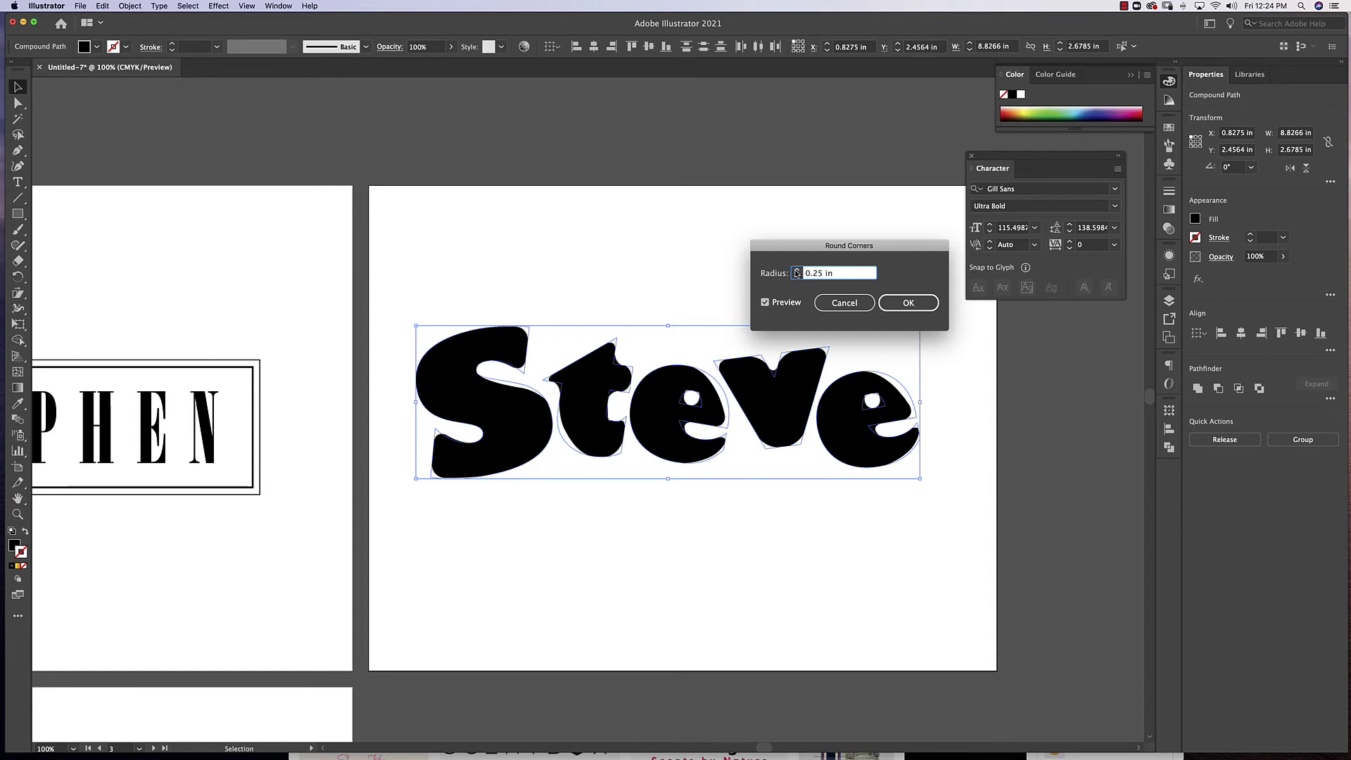
click(798, 270)
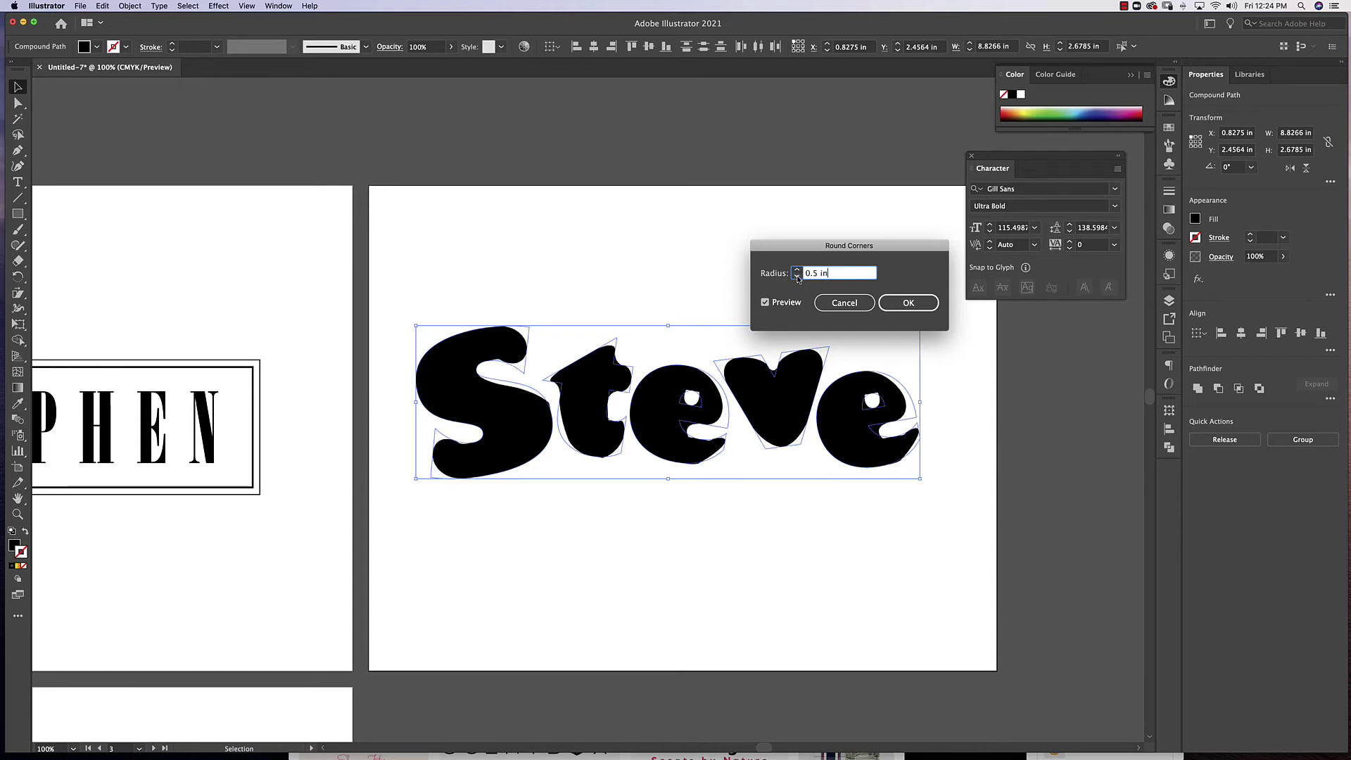
click(797, 276)
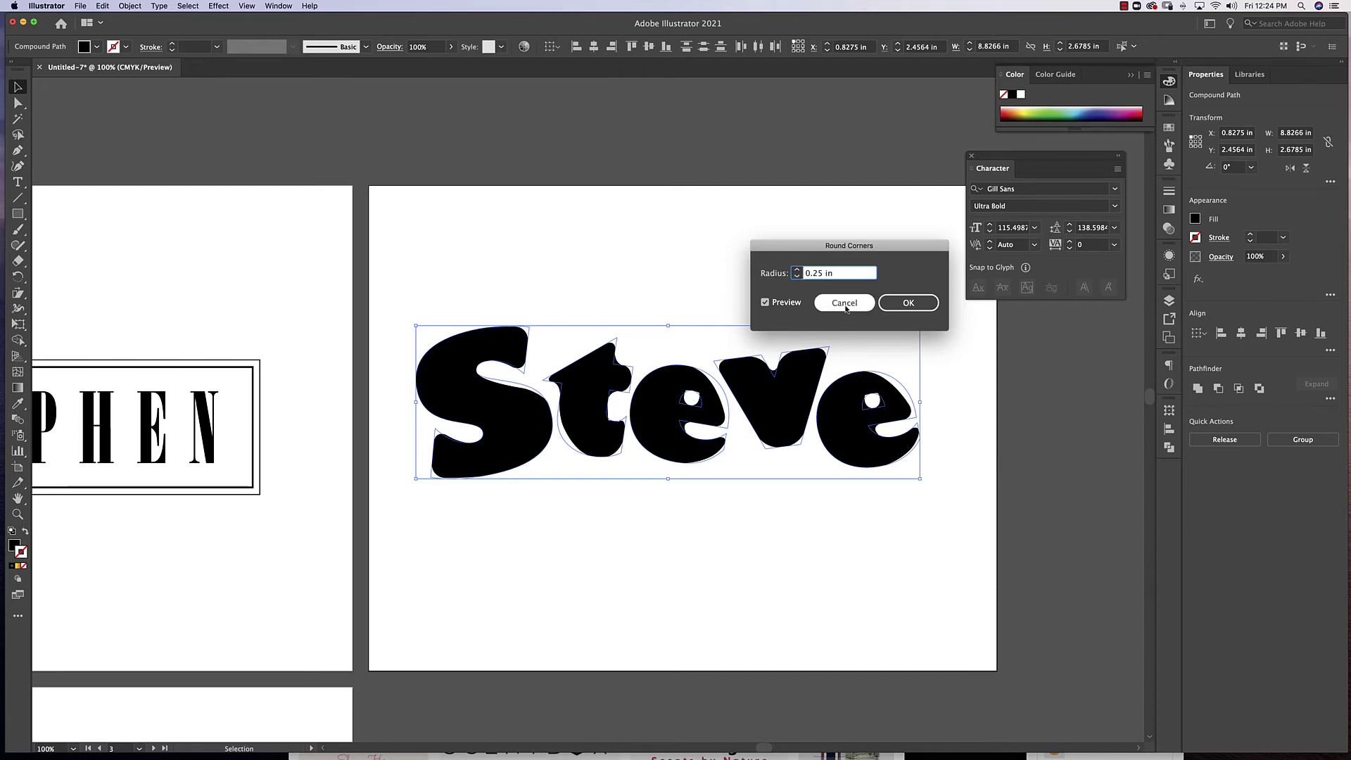
click(844, 304)
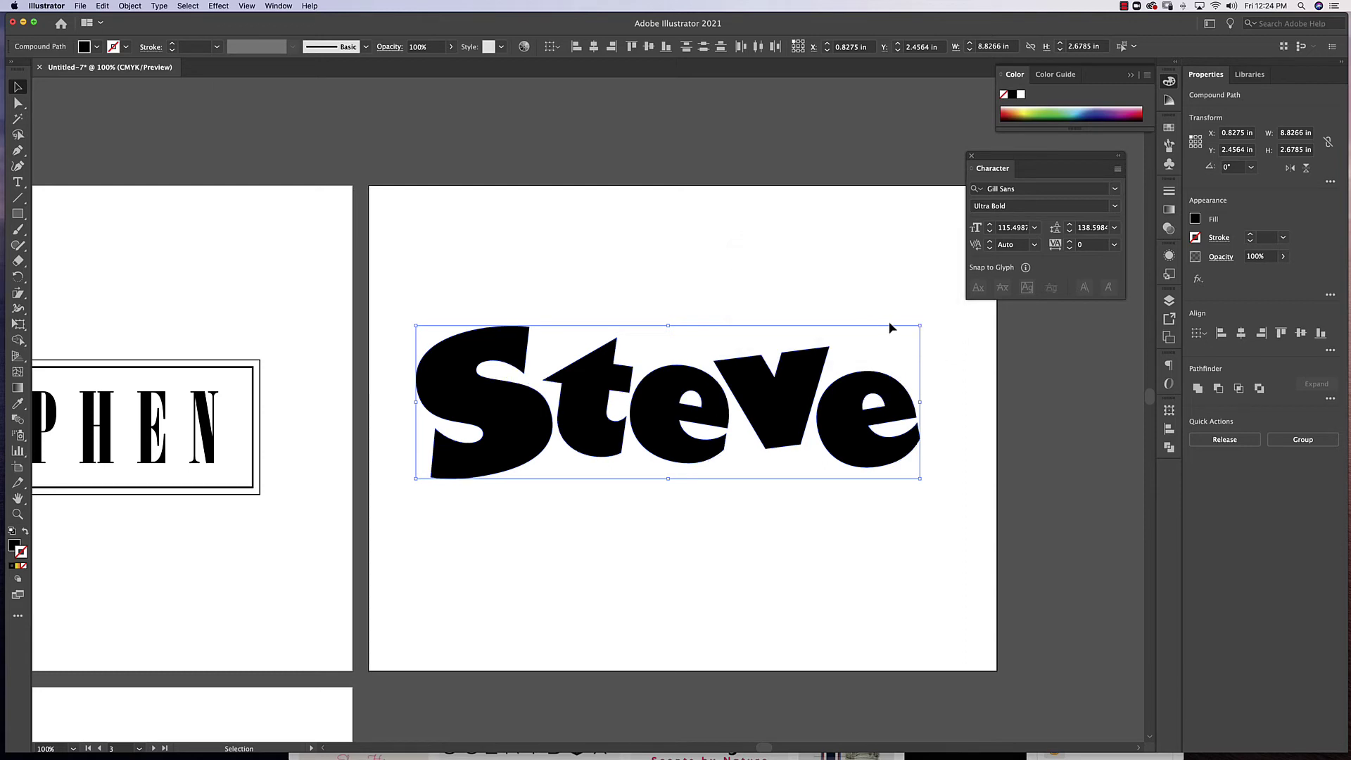
- Fill the S with blue and remove its outline
click(883, 315)
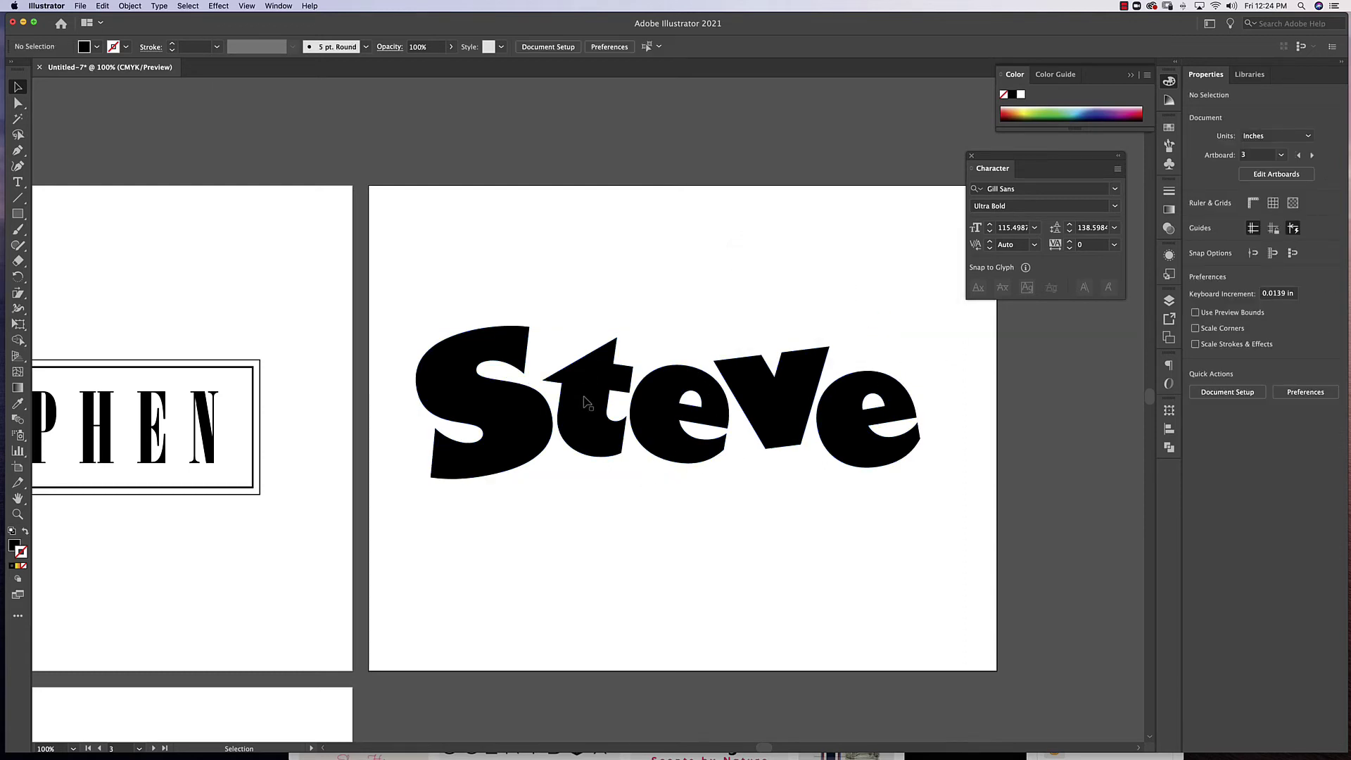
click(541, 435)
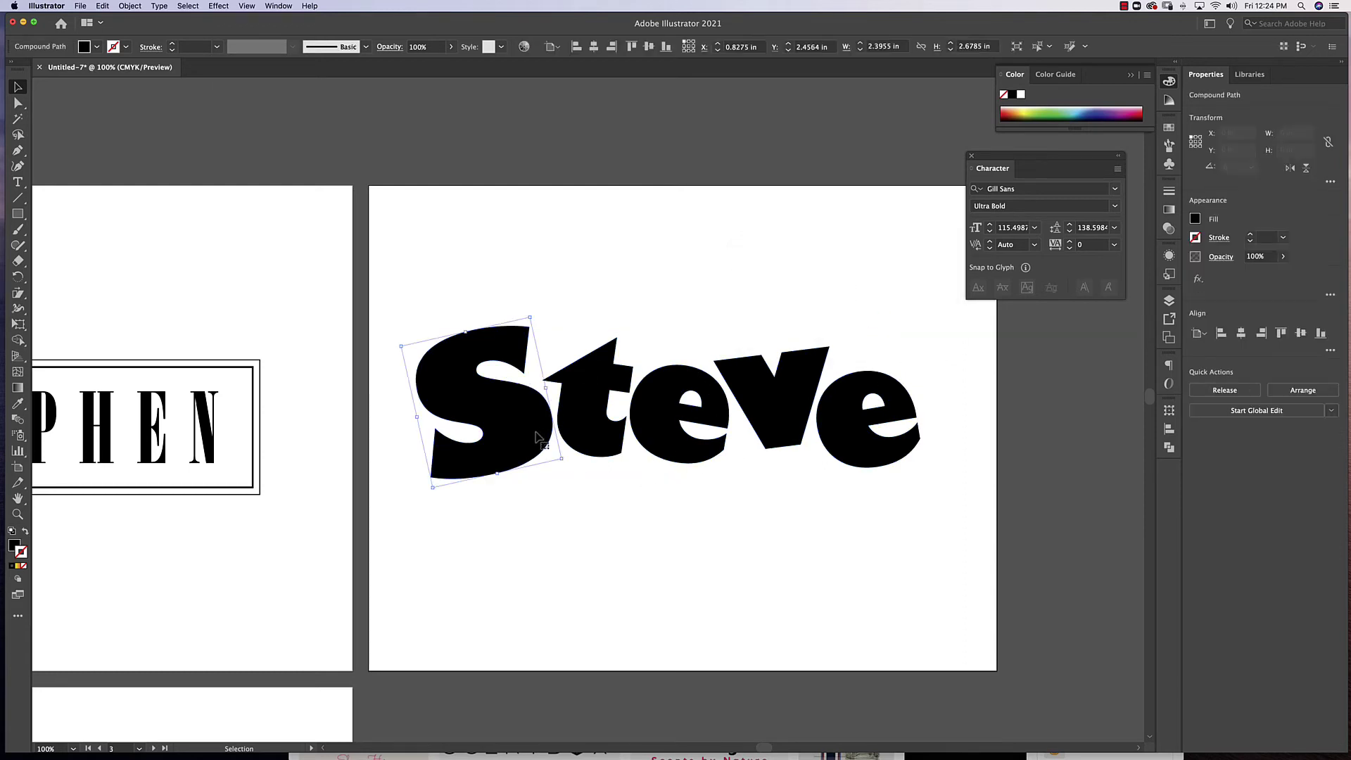
click(559, 489)
click(547, 437)
click(1170, 128)
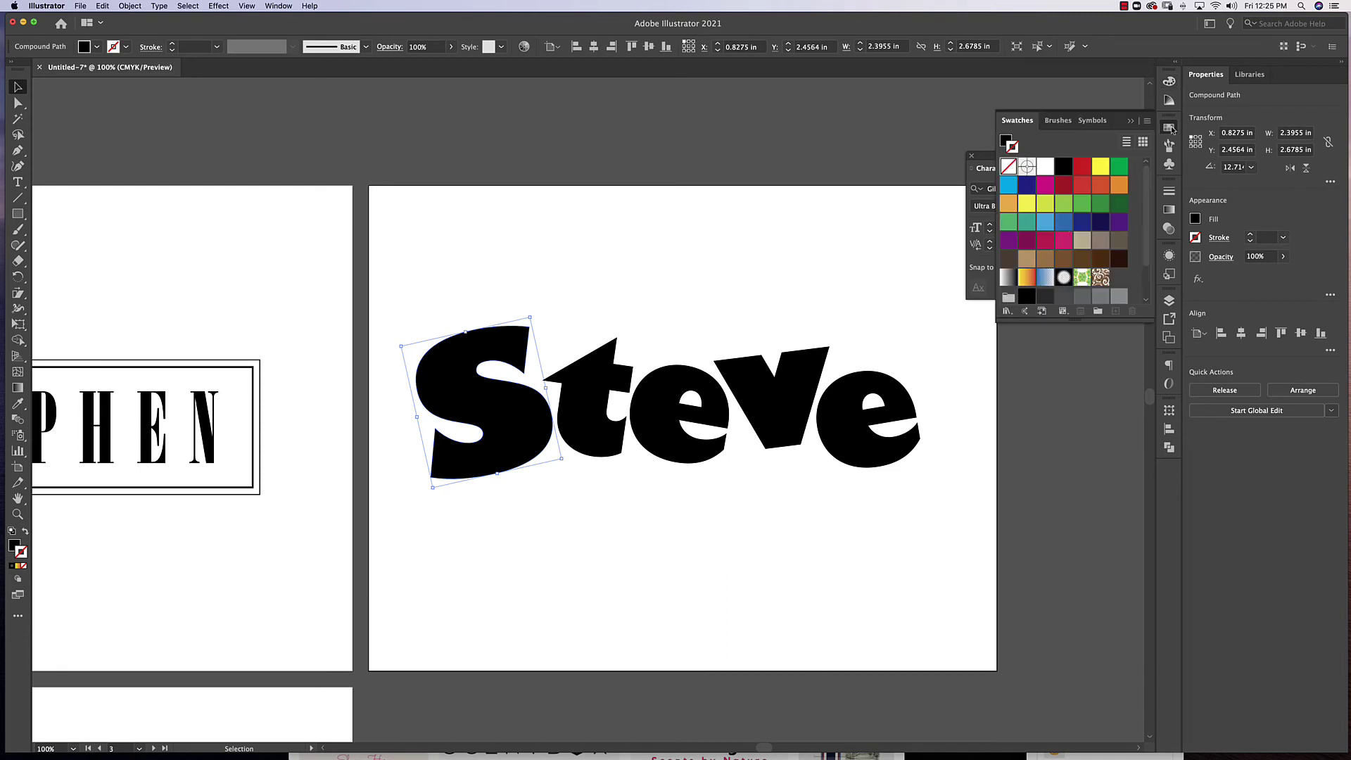
scroll(1102, 278, down, 3)
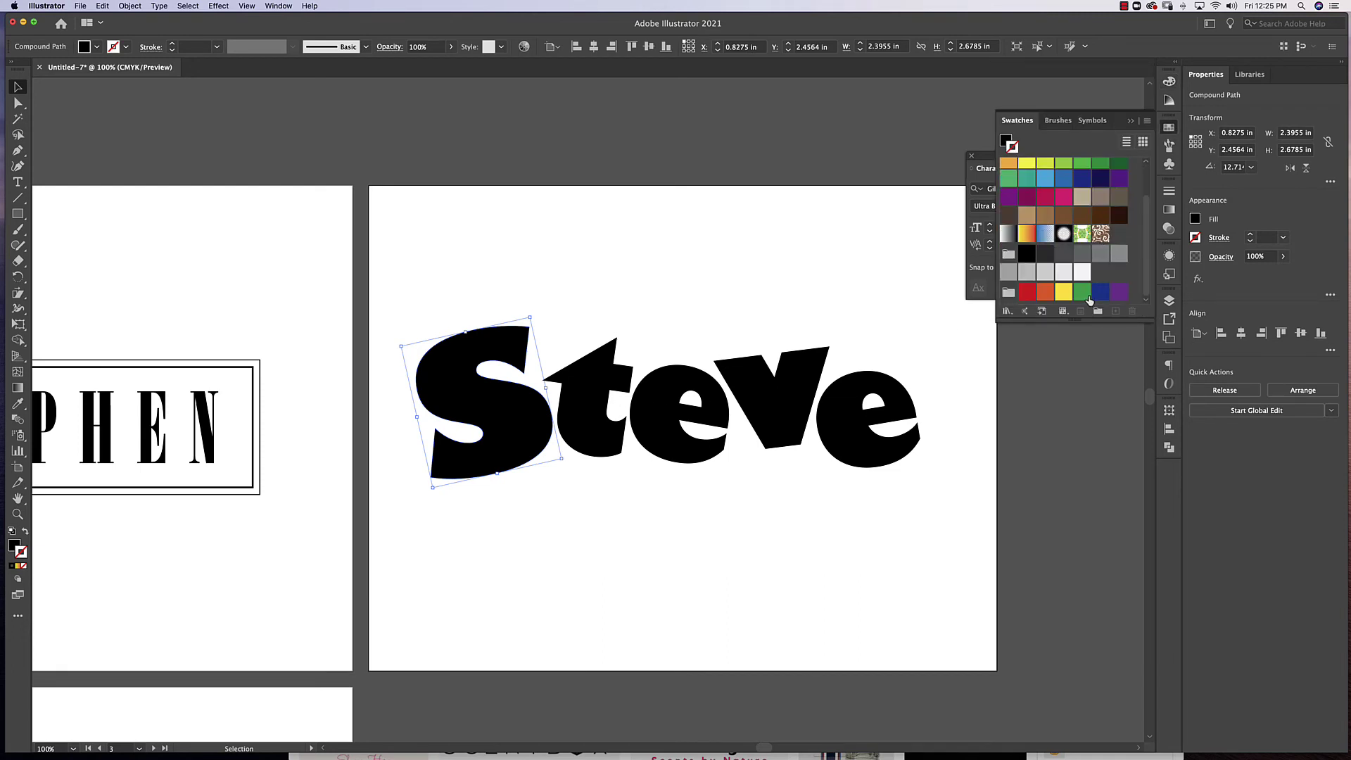
click(1098, 295)
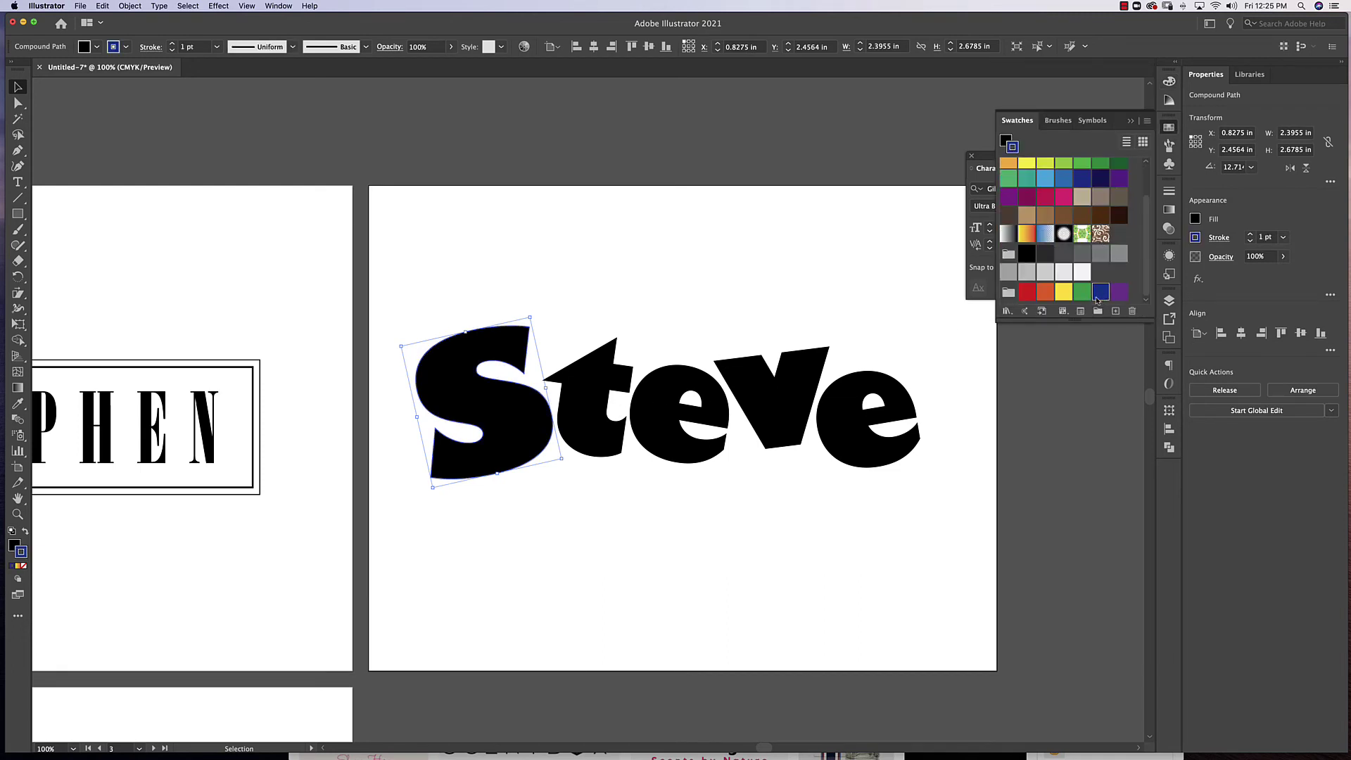
click(23, 532)
click(19, 563)
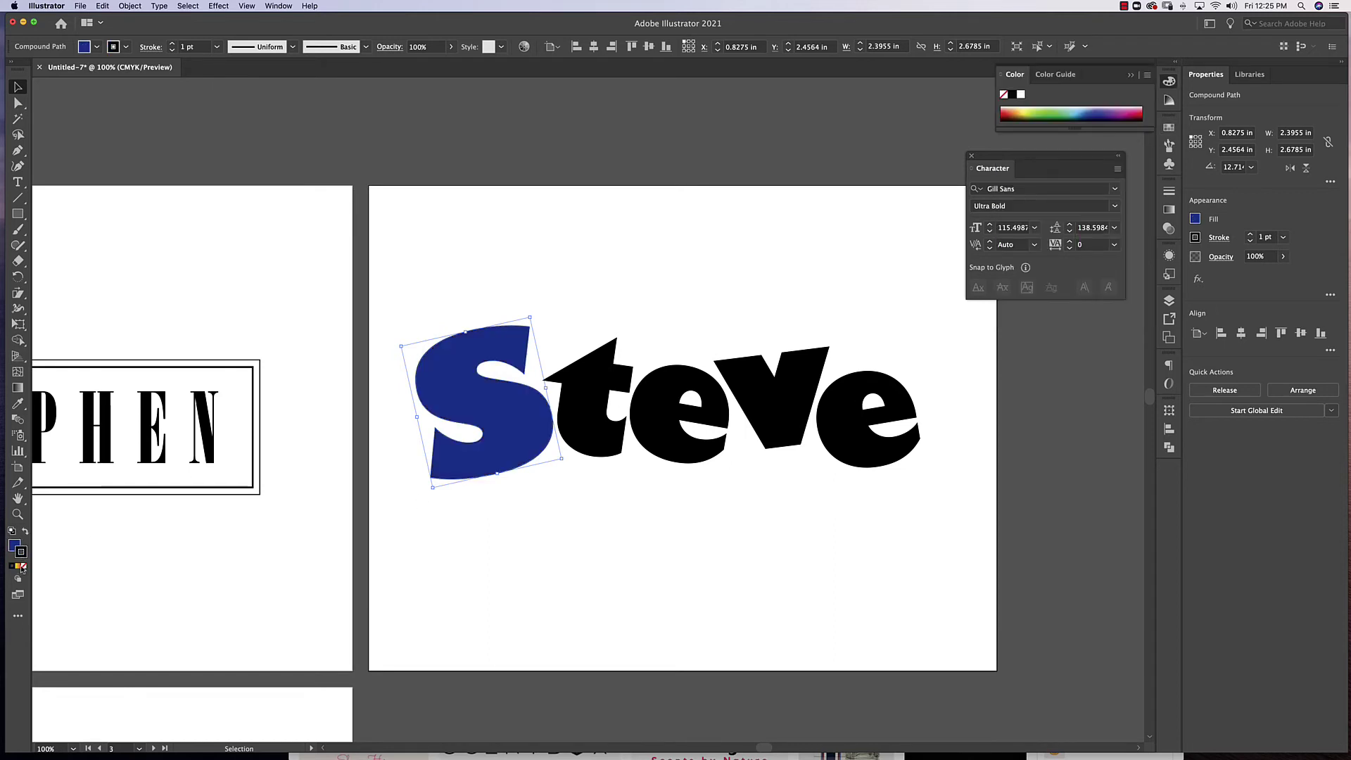
click(21, 567)
- Fill the t yellow, the e red, the v green and the final e orange
click(563, 385)
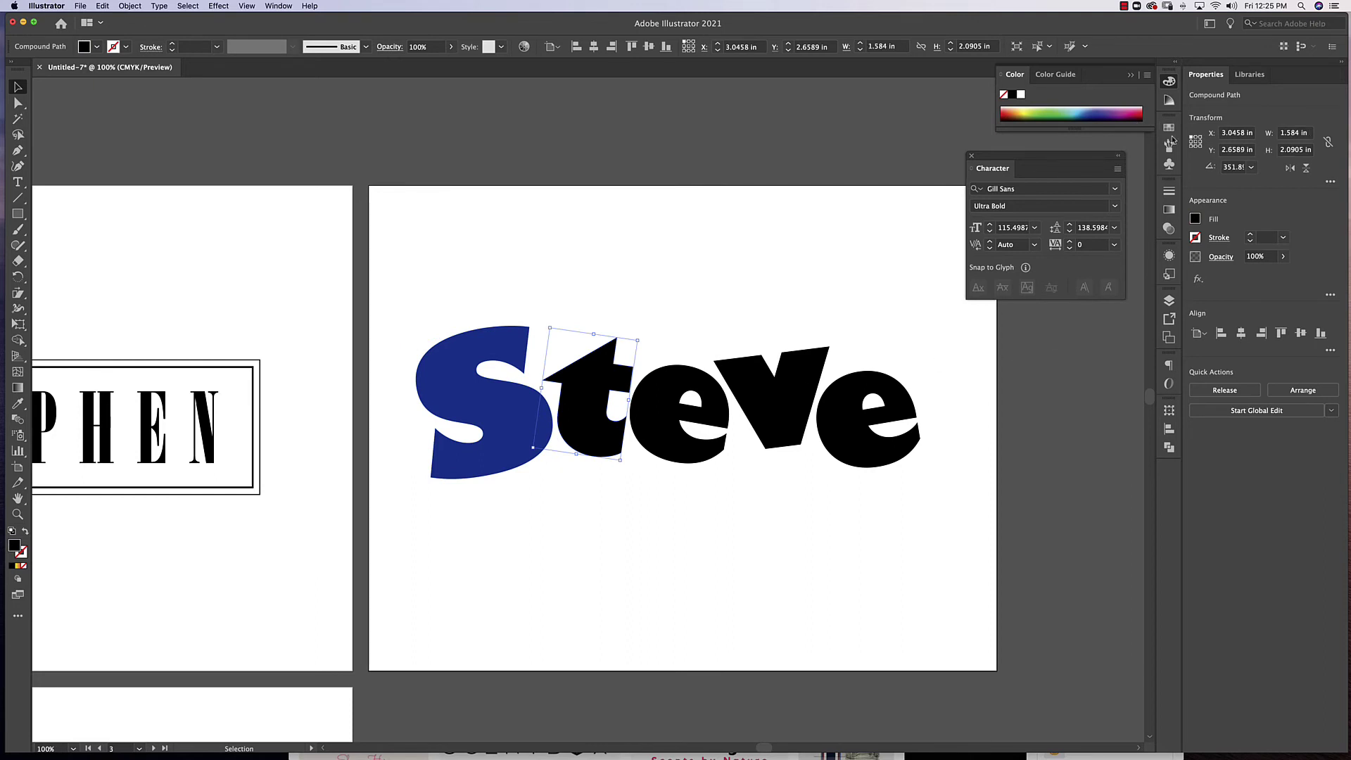
click(1170, 125)
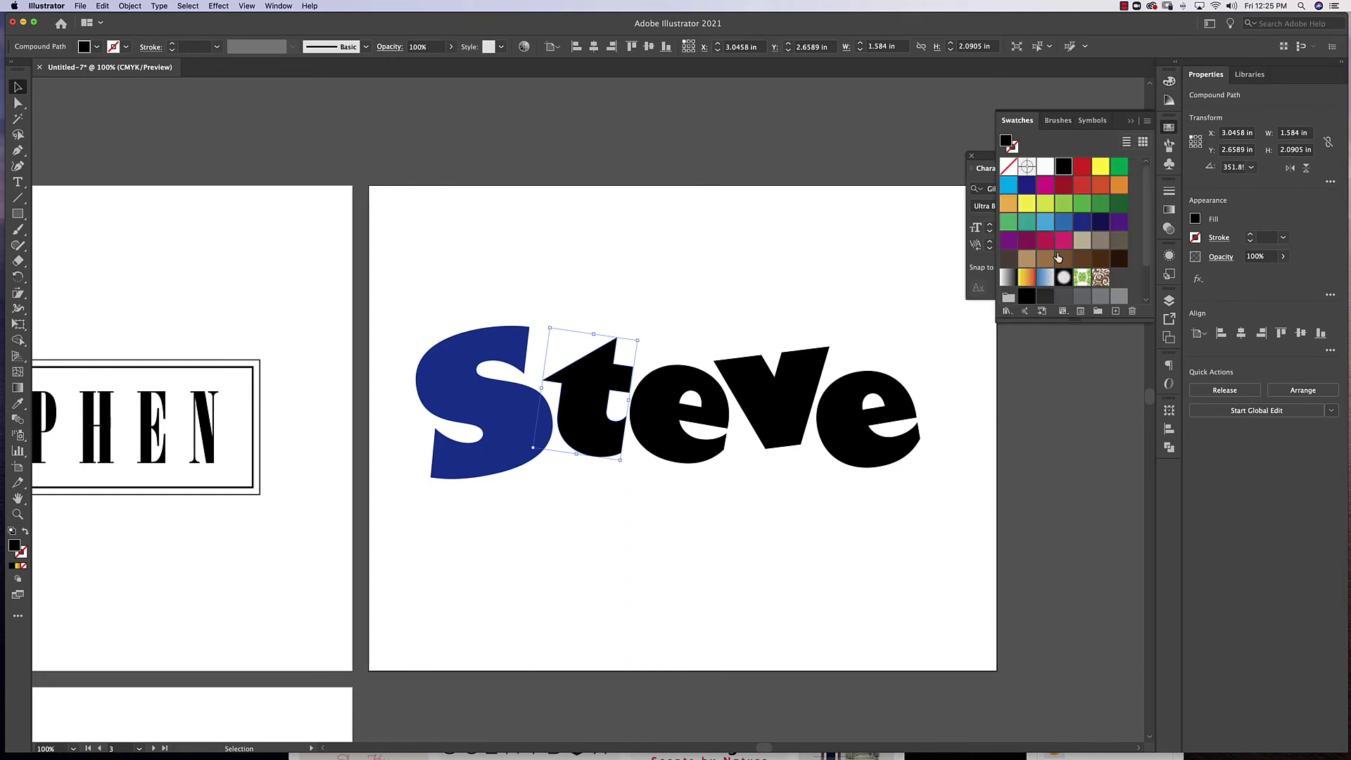
scroll(1059, 257, down, 3)
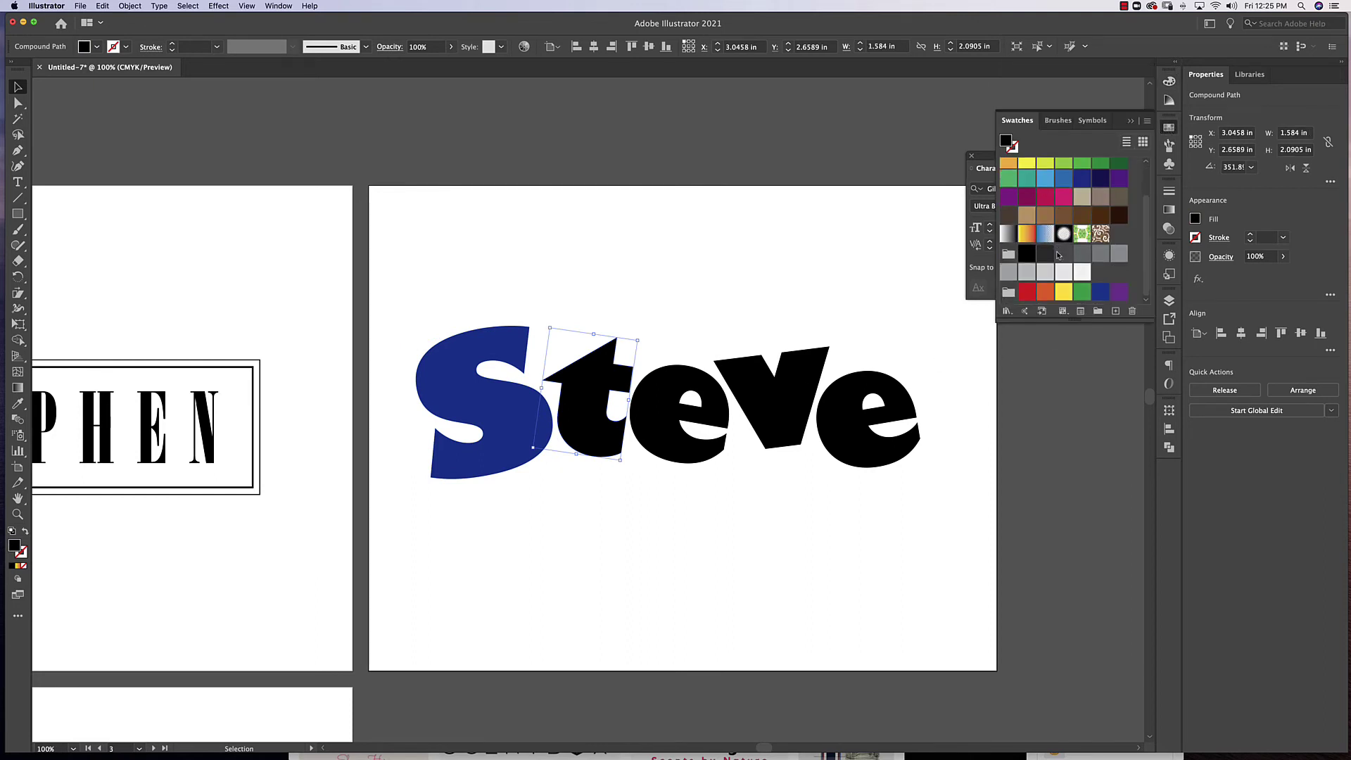
click(1062, 295)
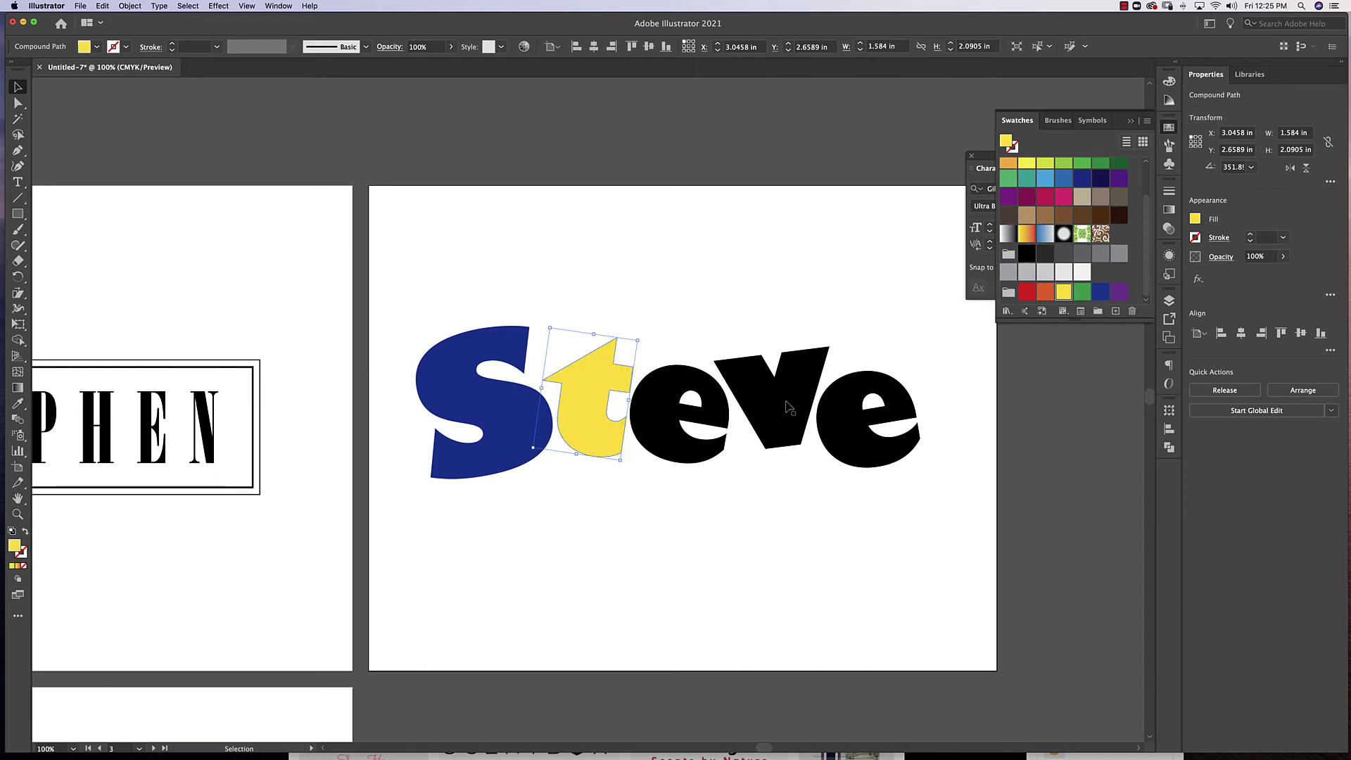
click(677, 456)
scroll(1123, 275, down, 3)
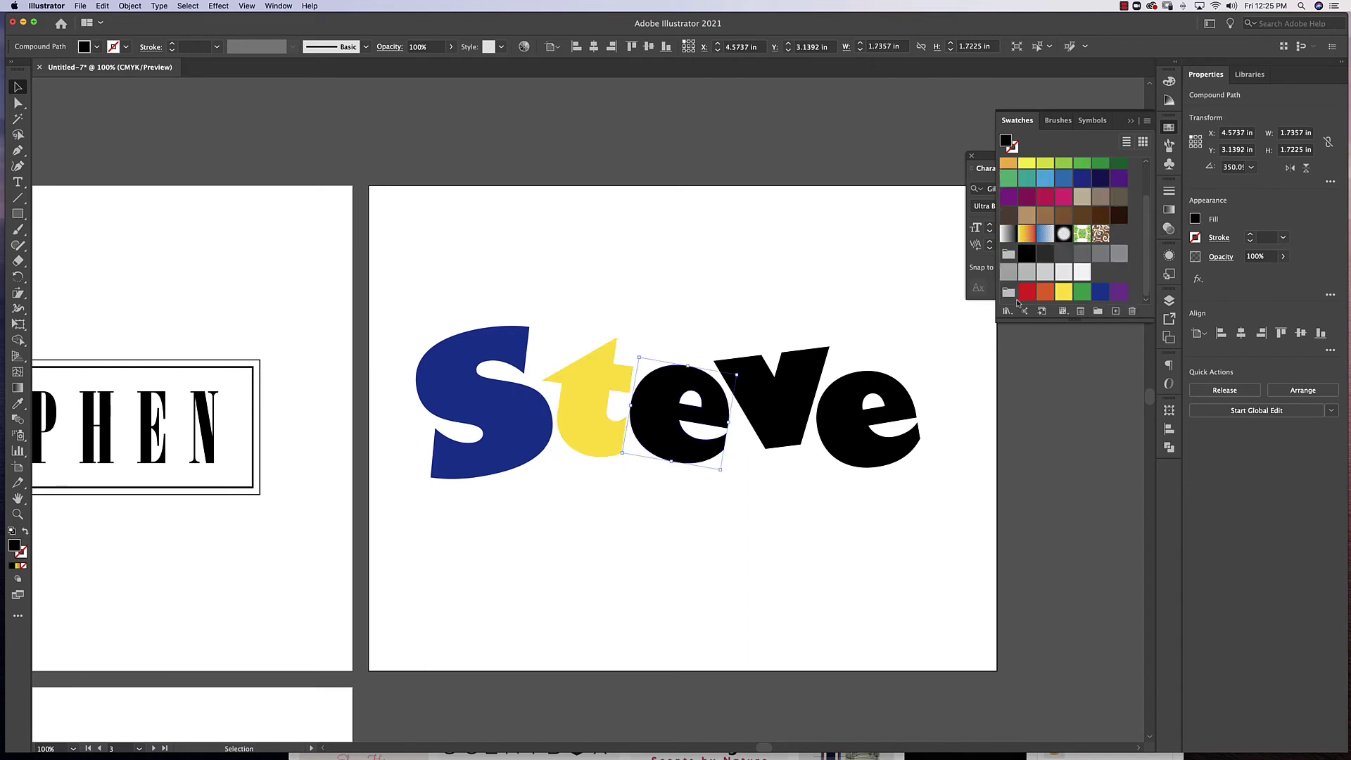
click(1041, 297)
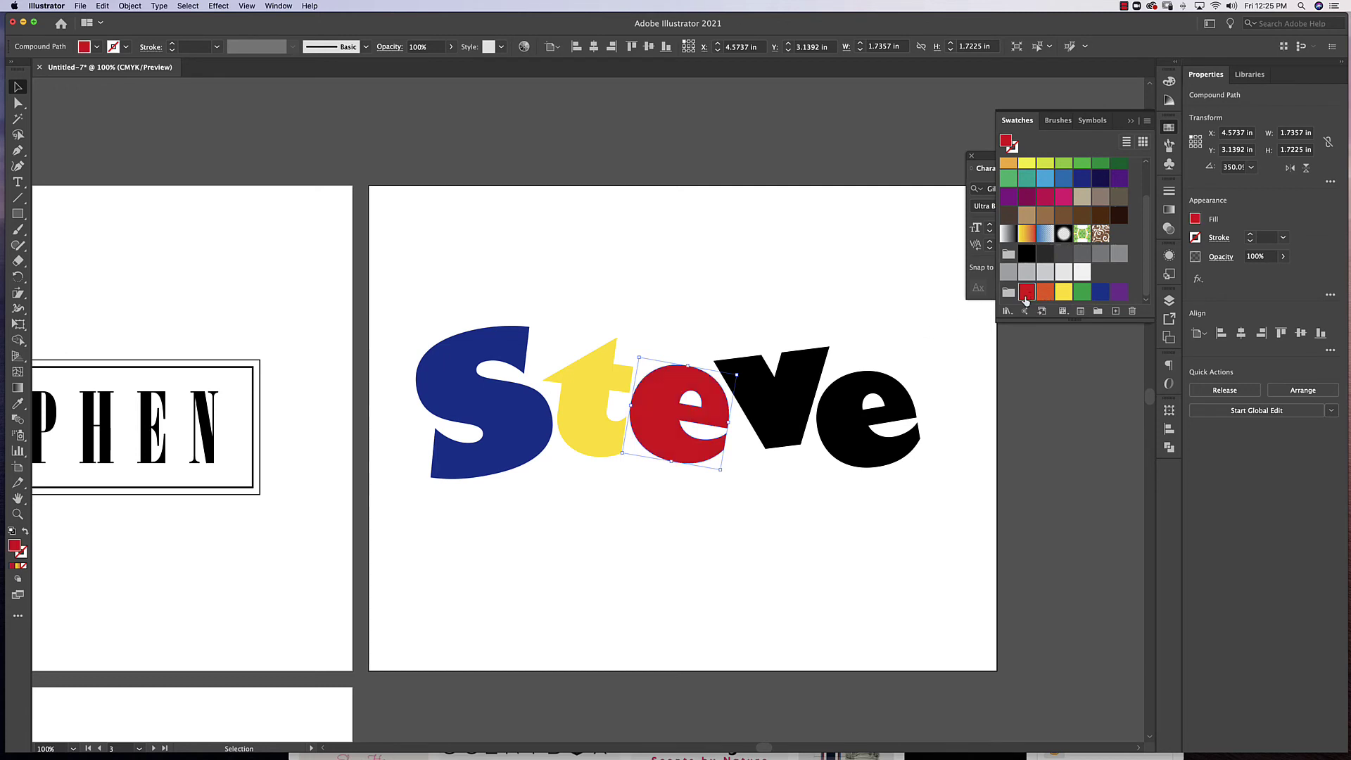
click(782, 412)
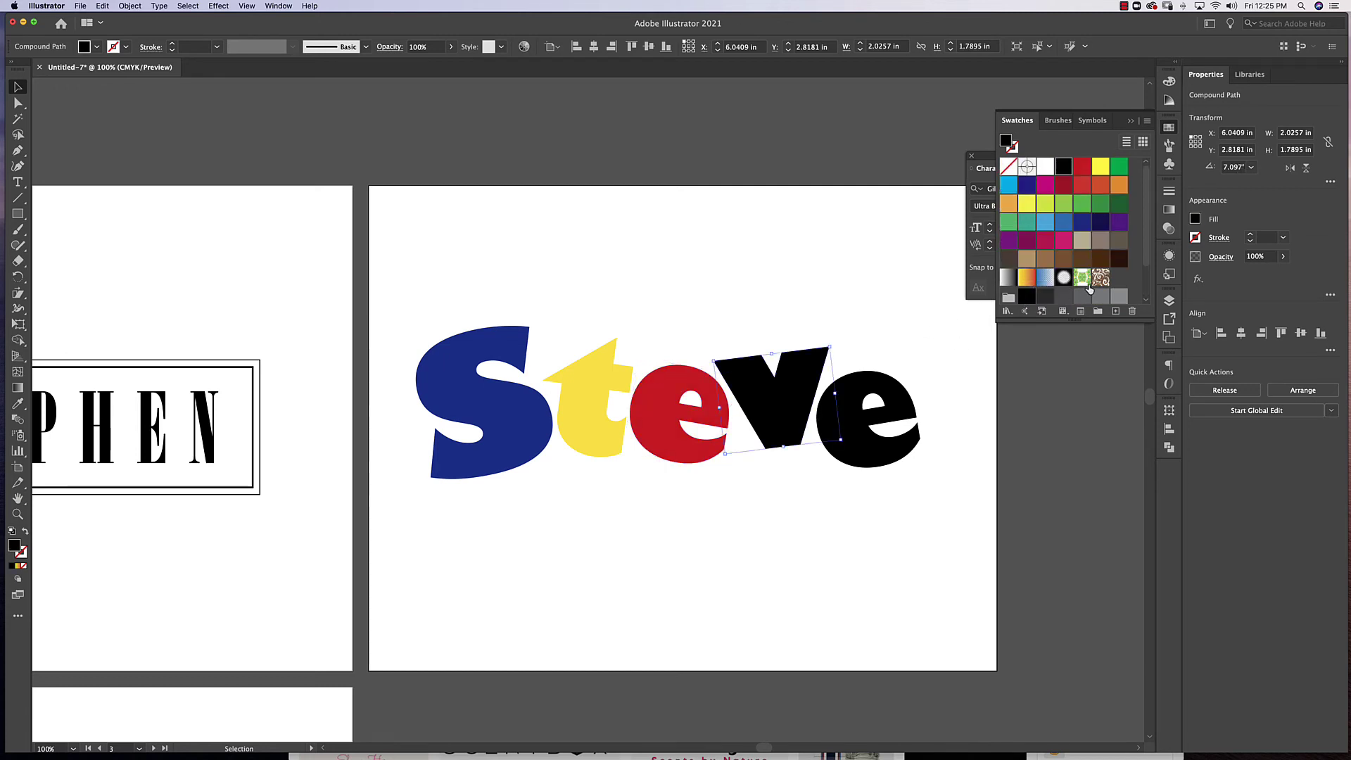
scroll(1090, 289, down, 3)
click(1084, 296)
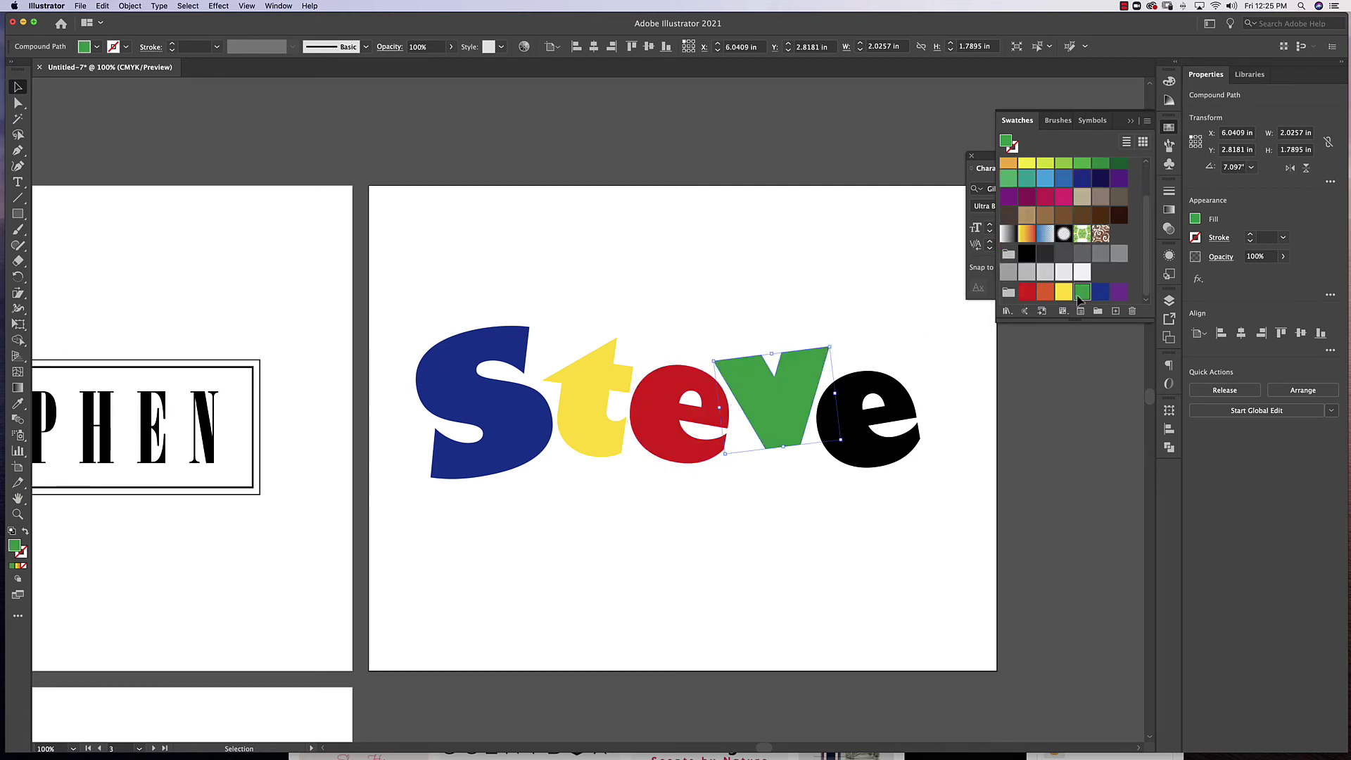
click(866, 417)
scroll(1066, 264, down, 1)
click(1046, 294)
click(1022, 468)
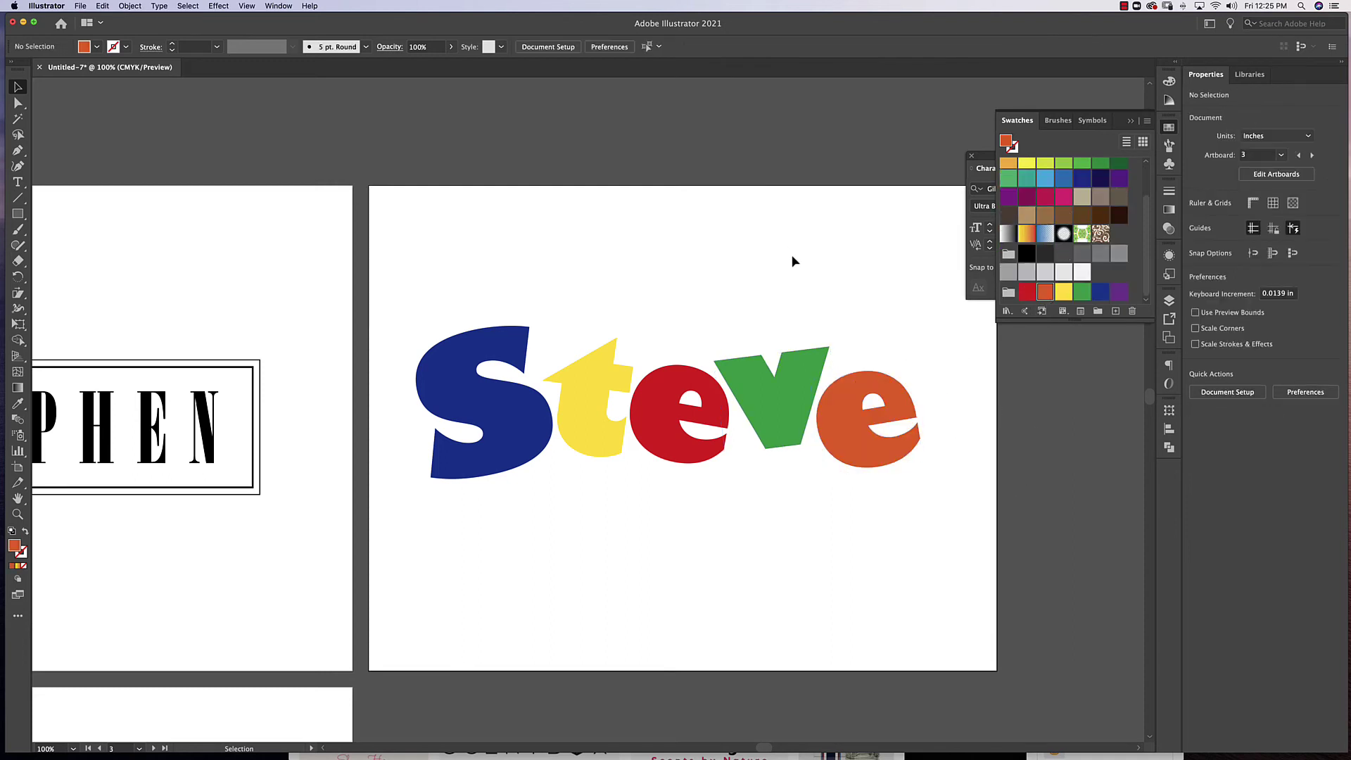
- Tilt the yellow t steeper and overlap it with the red e and blue S
click(575, 421)
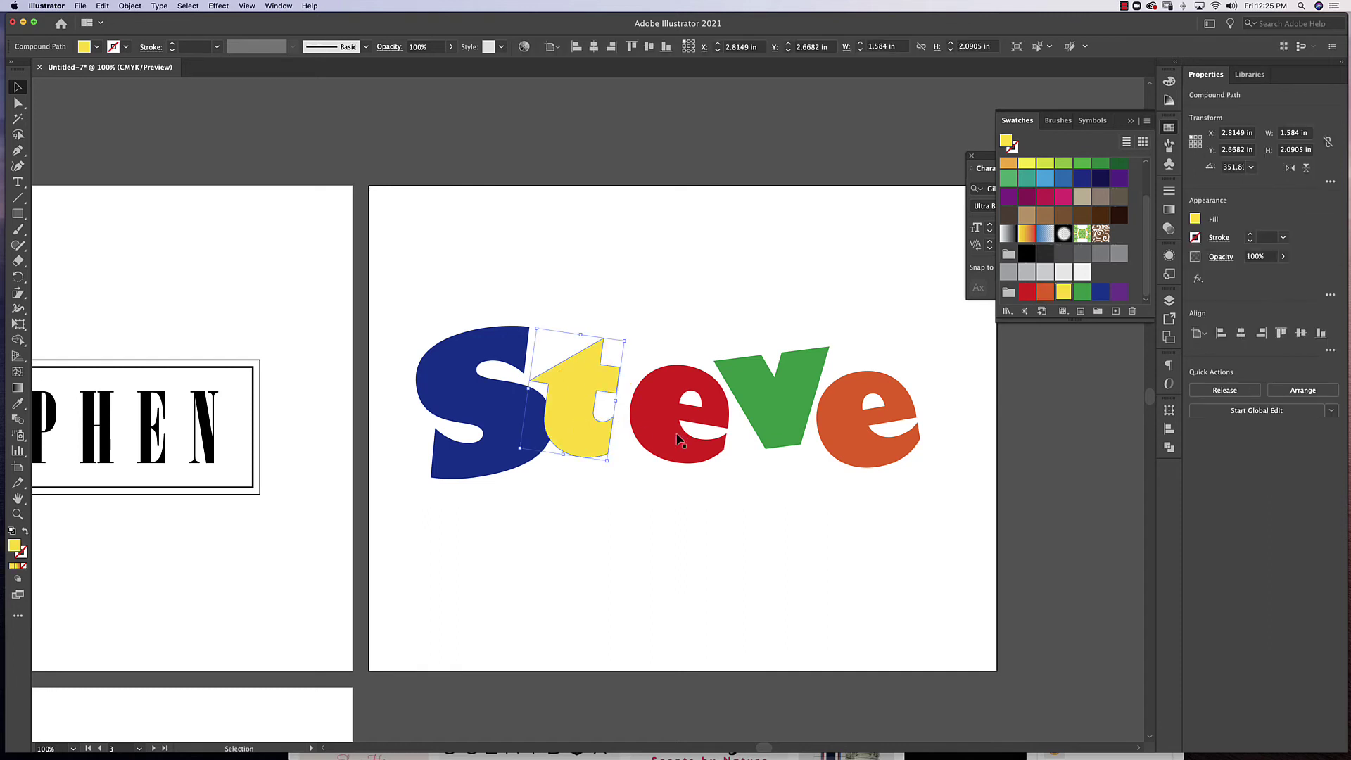
mouse_move(680, 415)
mouse_down()
mouse_move(654, 431)
mouse_move(646, 418)
mouse_up()
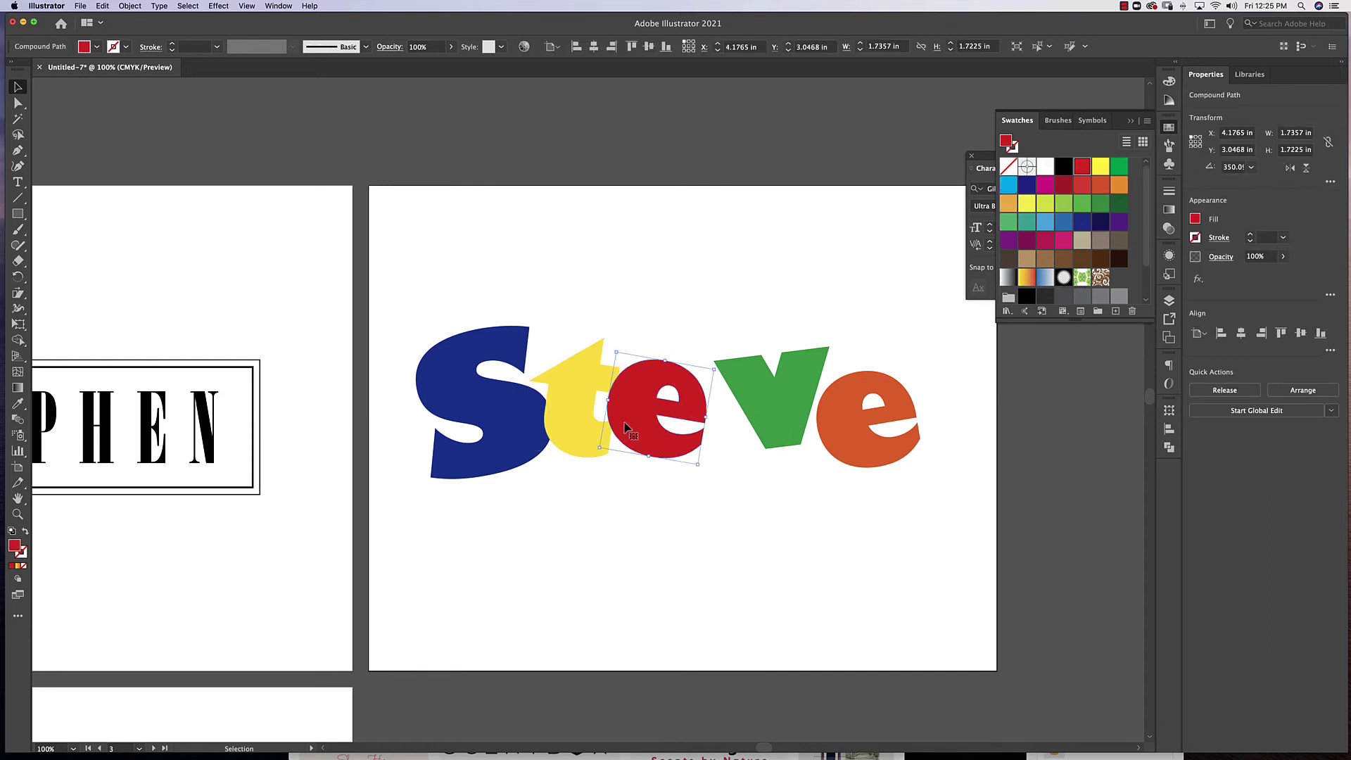
click(575, 406)
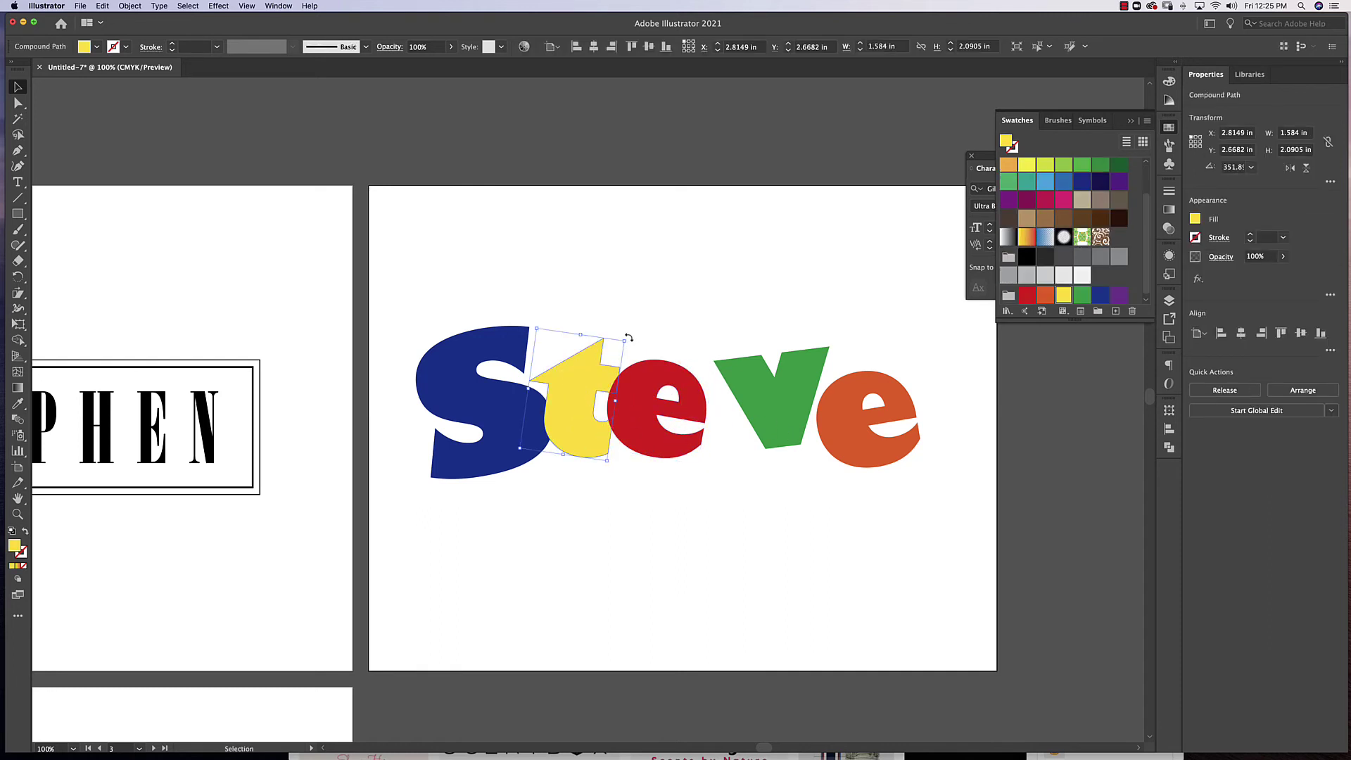
drag(627, 338, 606, 322)
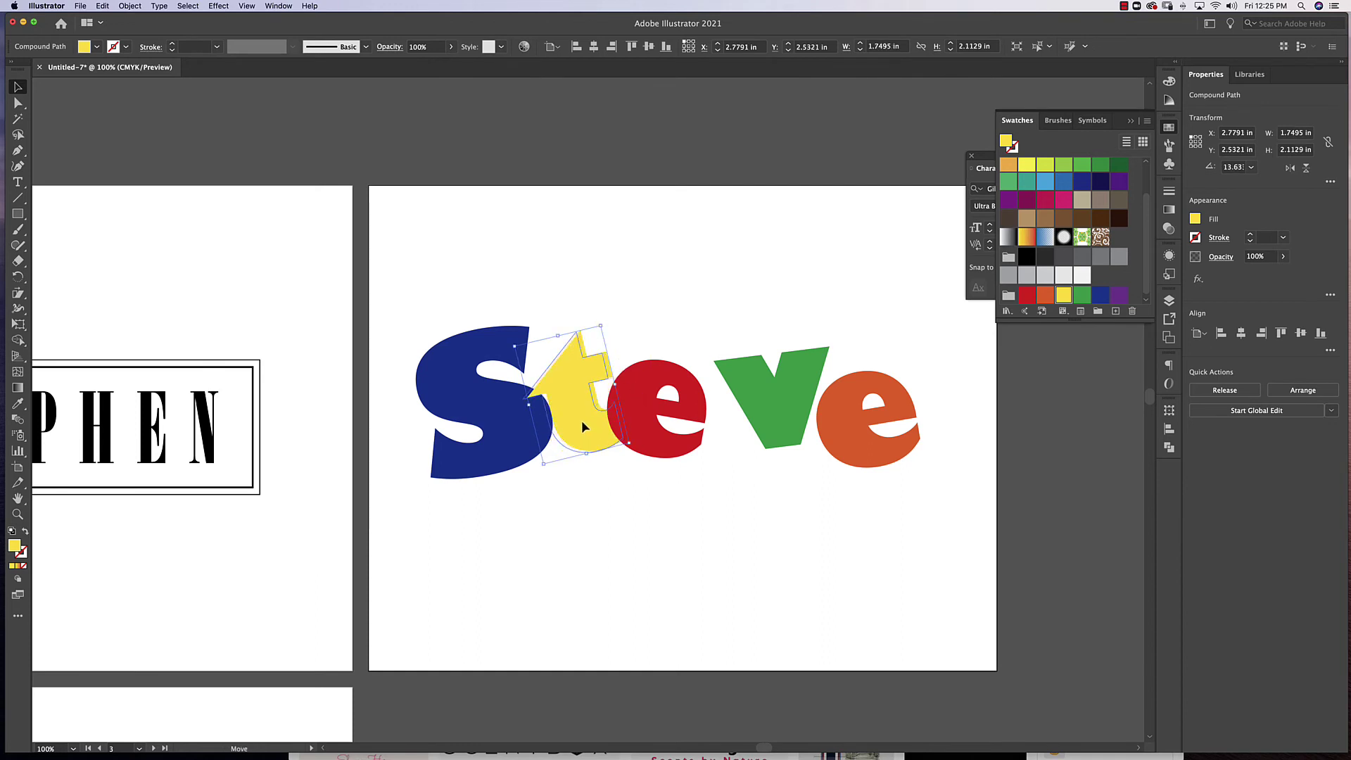
drag(582, 420, 585, 420)
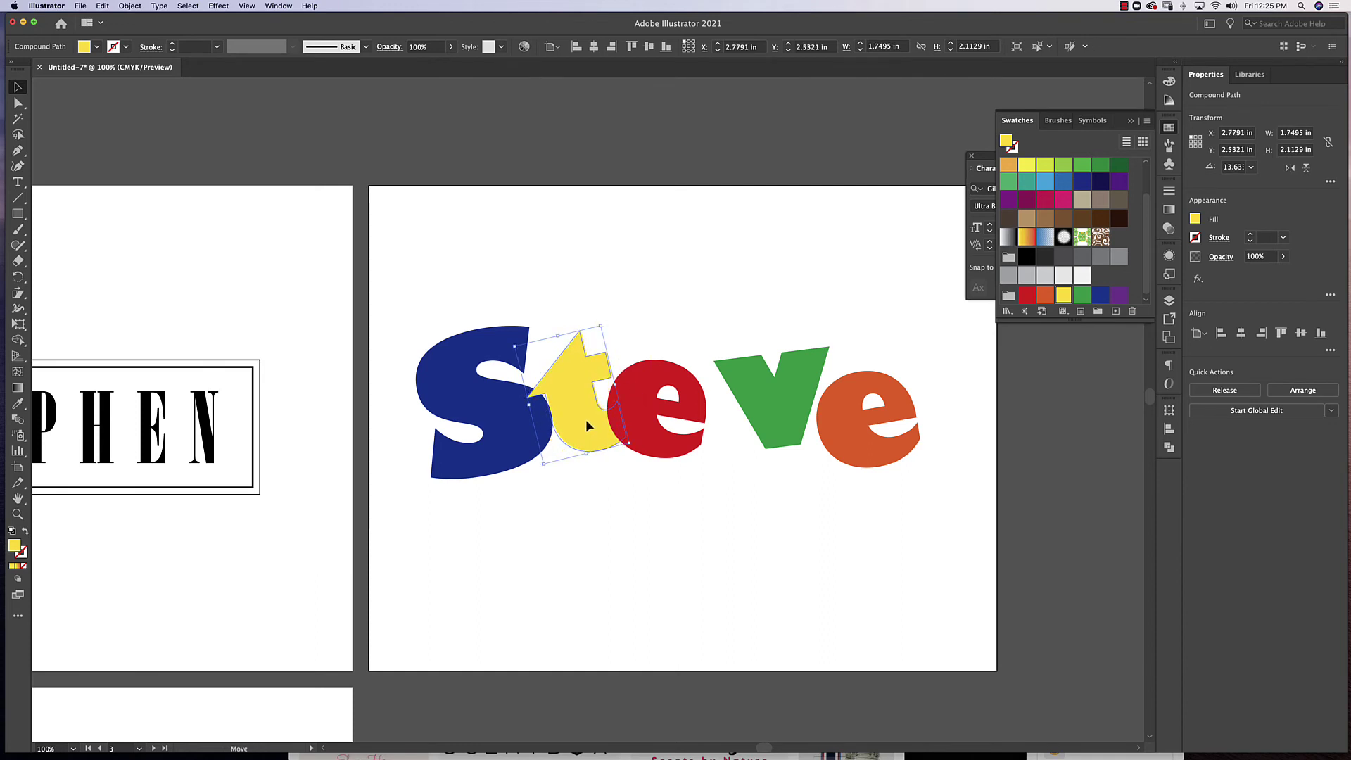
click(530, 449)
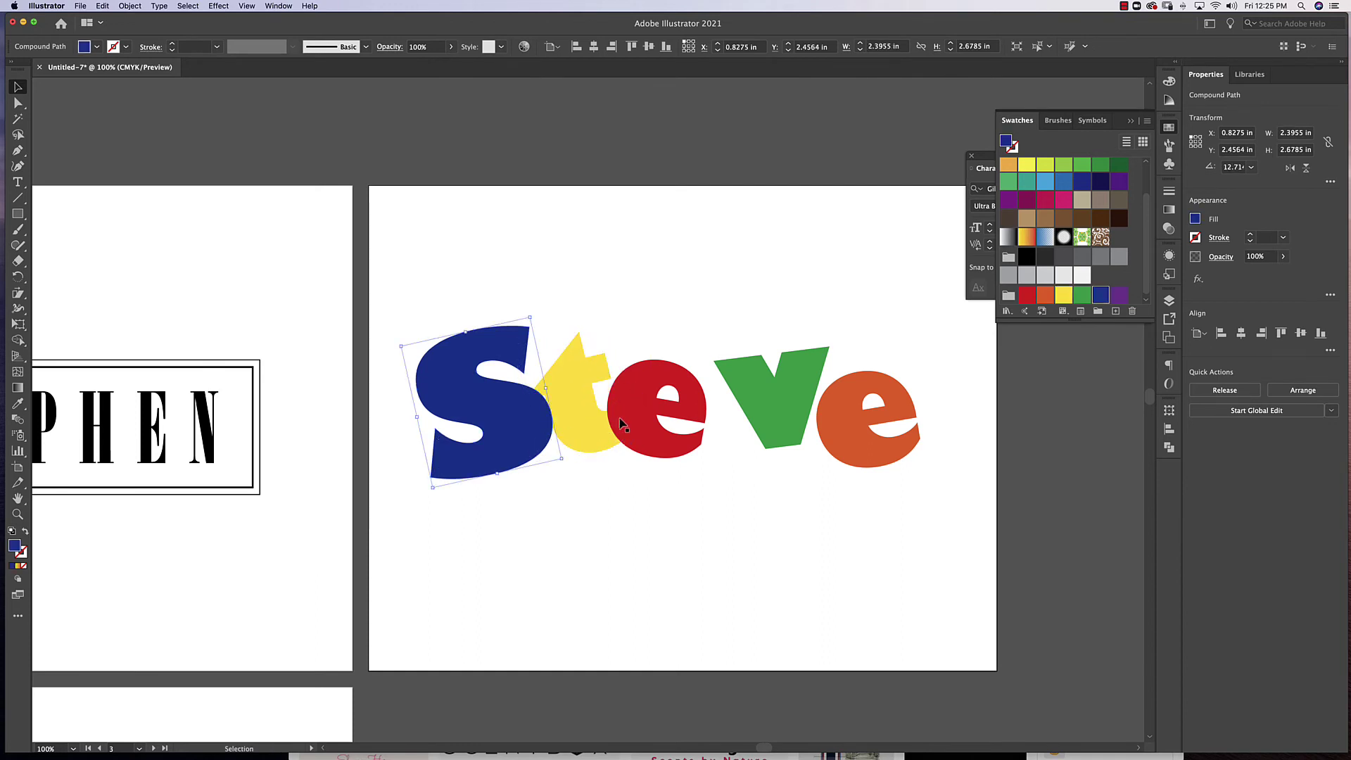
drag(540, 438, 553, 444)
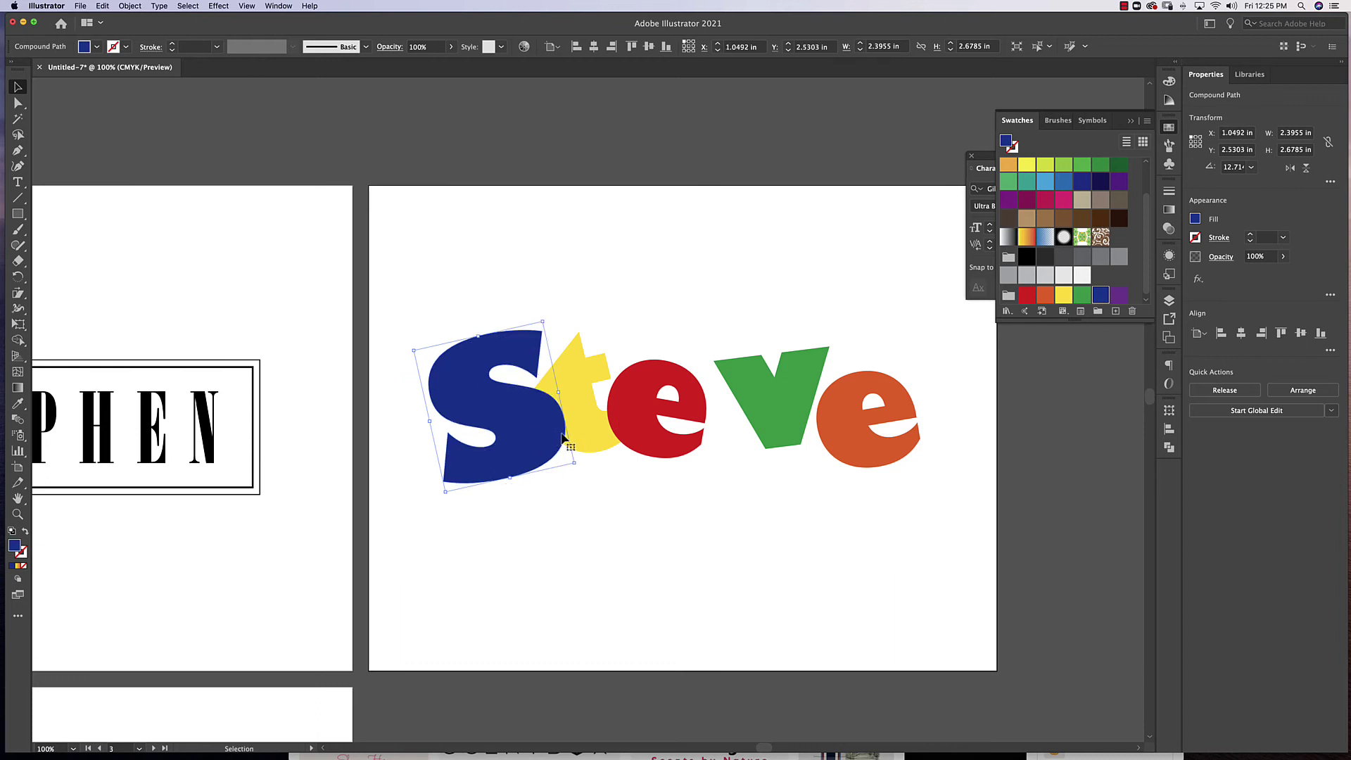
- Pack the red e, green v and orange e together, then shift the whole word right
click(650, 439)
drag(650, 438, 638, 434)
drag(761, 417, 729, 407)
mouse_move(858, 444)
mouse_down()
mouse_move(811, 437)
mouse_move(872, 456)
mouse_up()
click(903, 366)
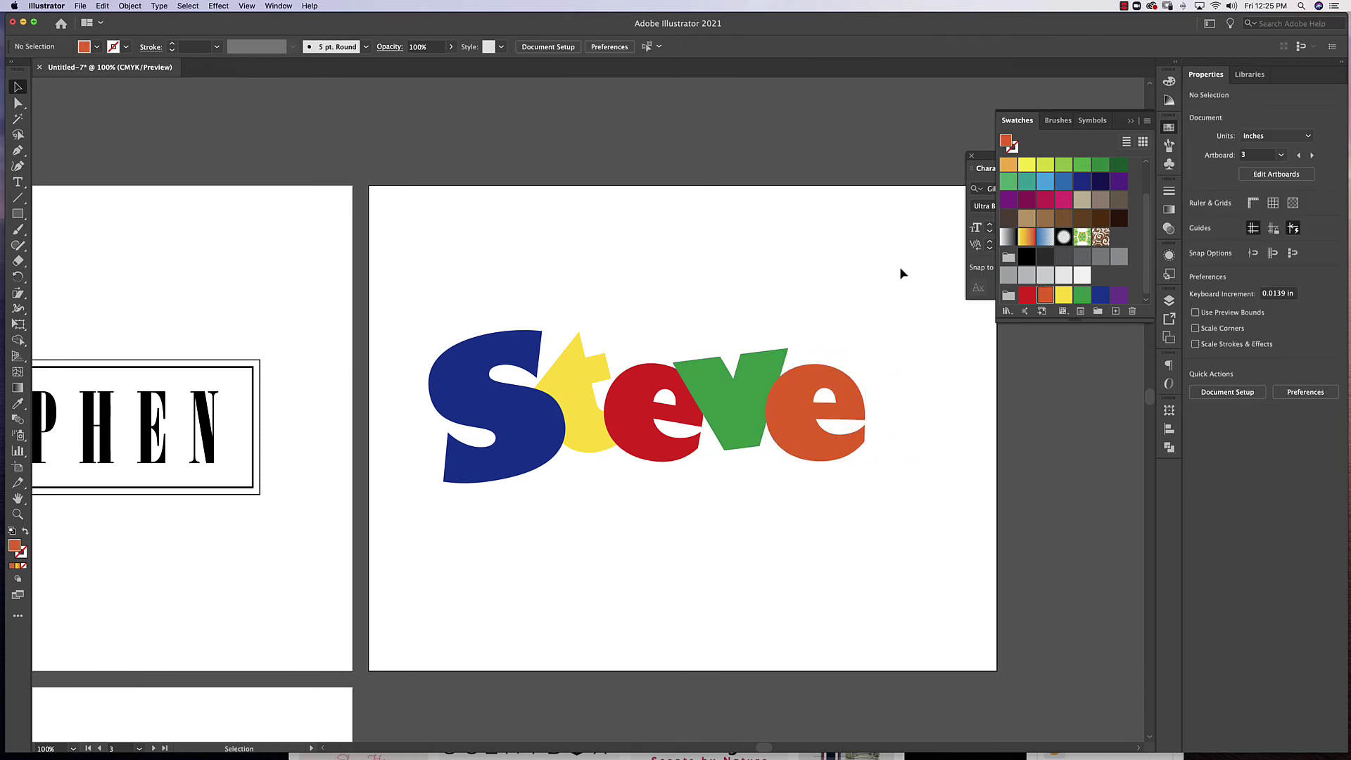
drag(865, 339, 470, 508)
drag(539, 453, 562, 465)
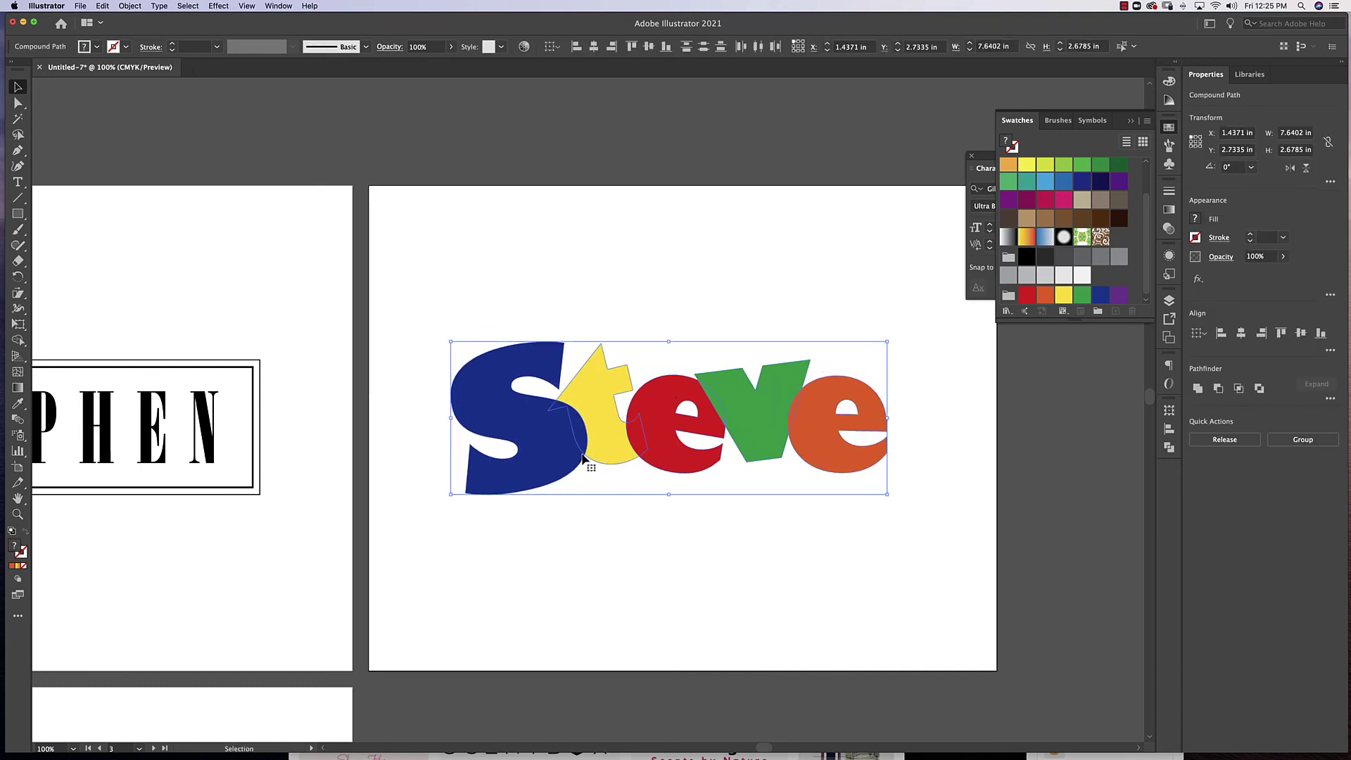
click(219, 5)
mouse_move(227, 71)
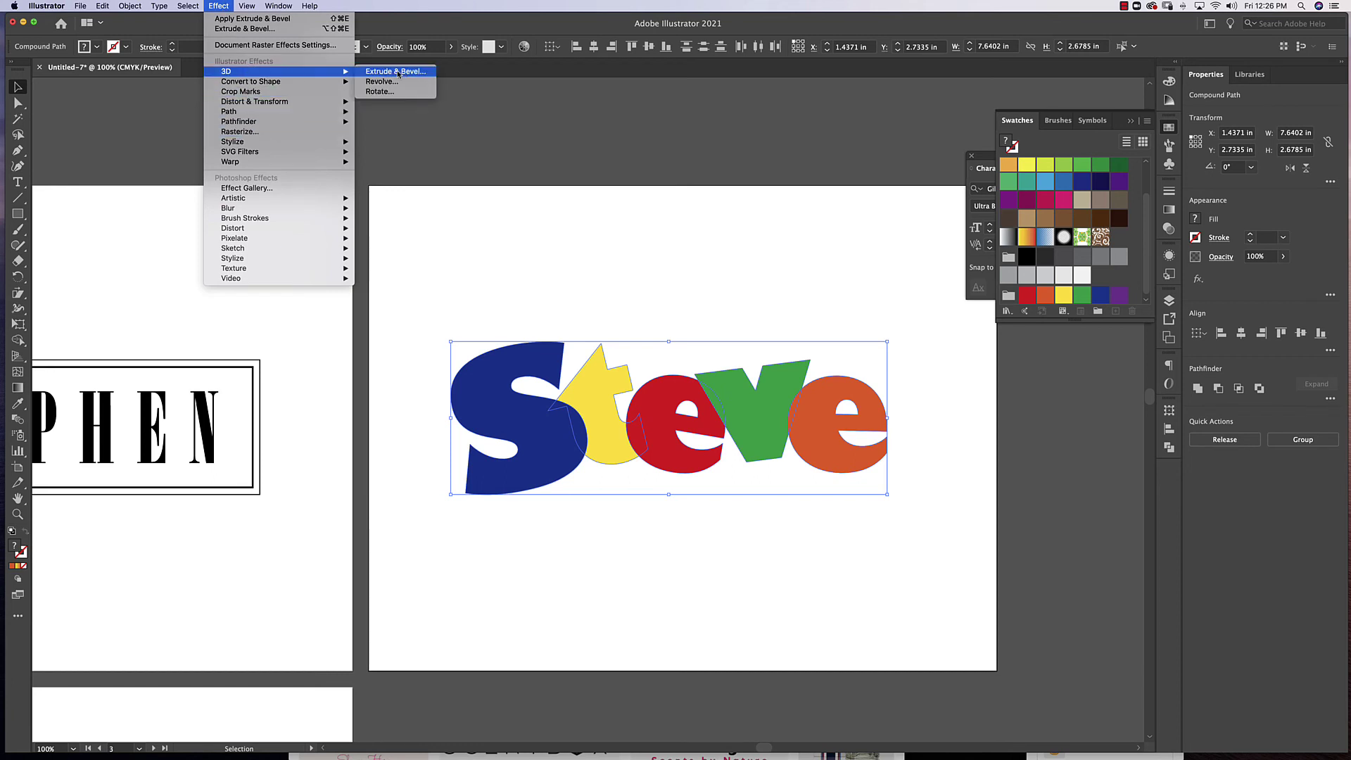
click(397, 71)
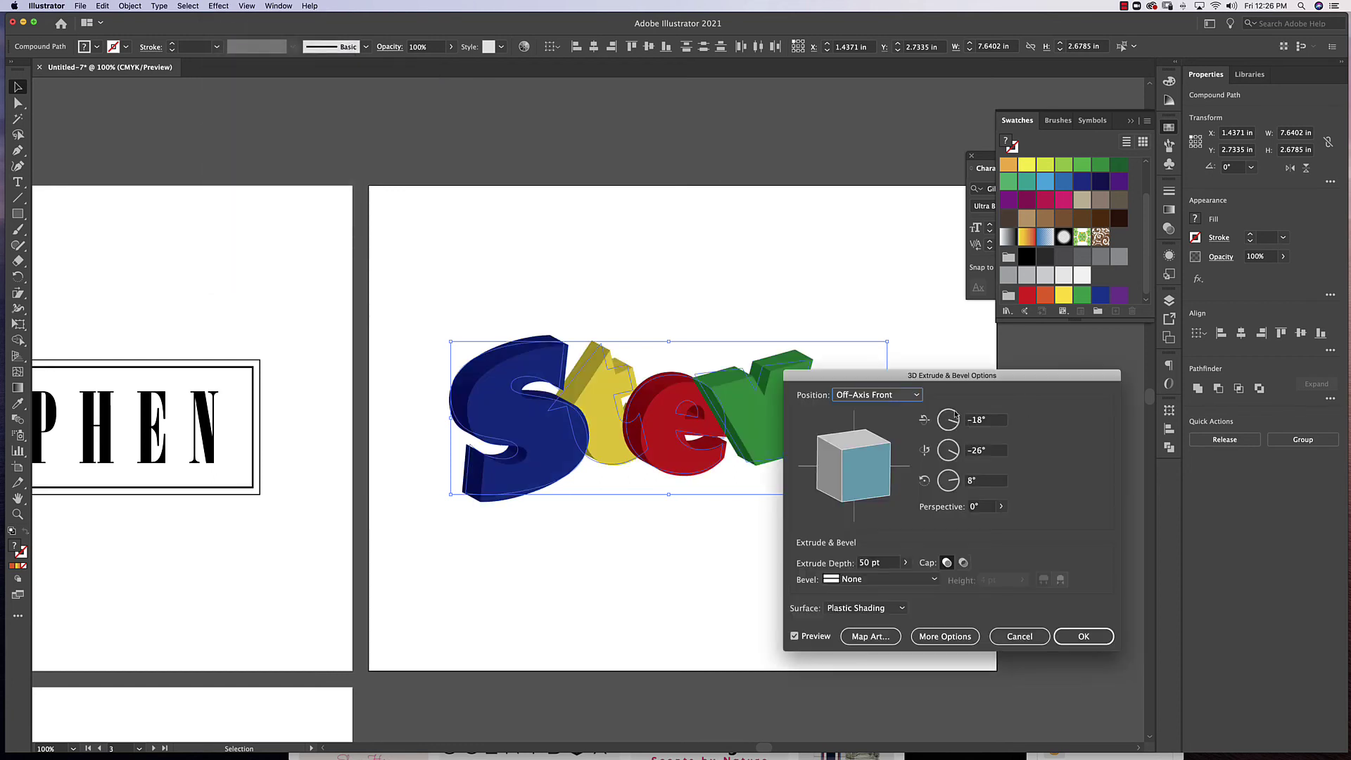
drag(956, 377, 1098, 401)
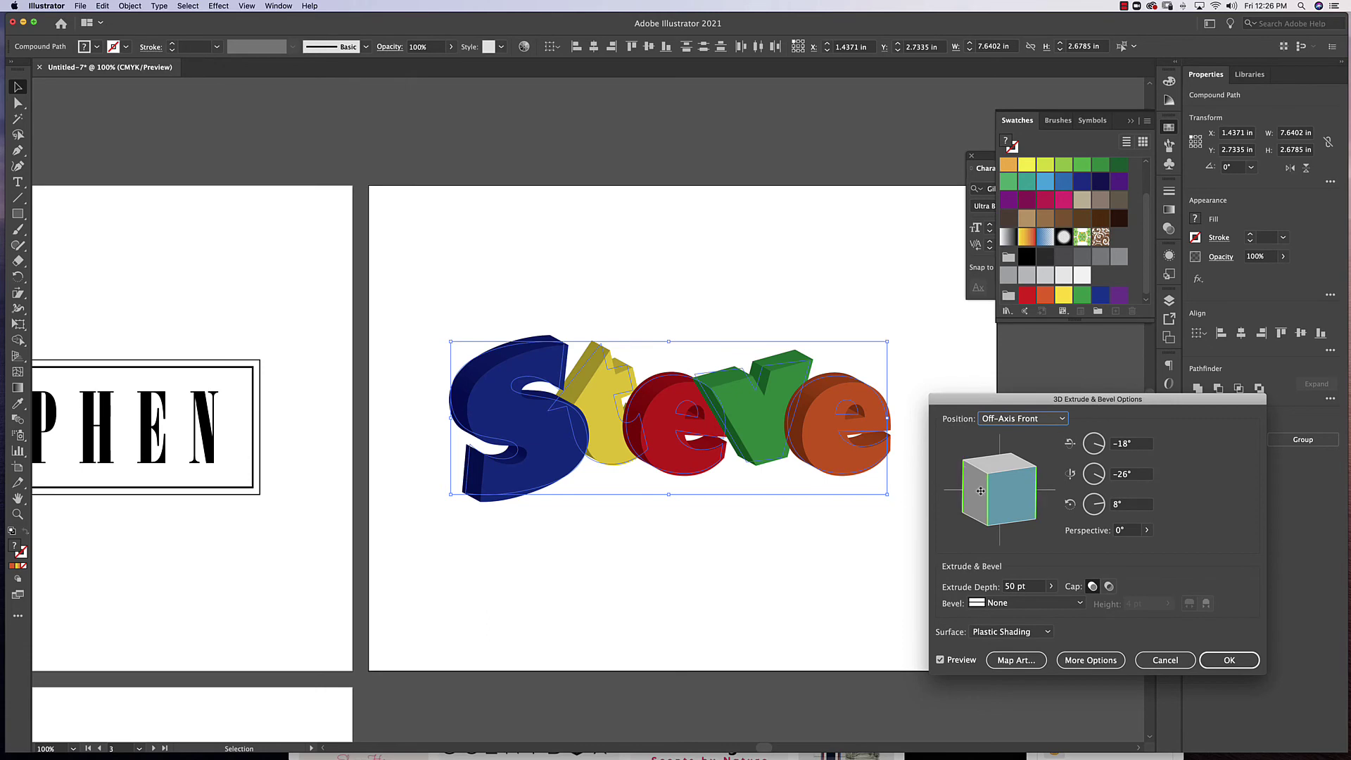
drag(1000, 509, 979, 486)
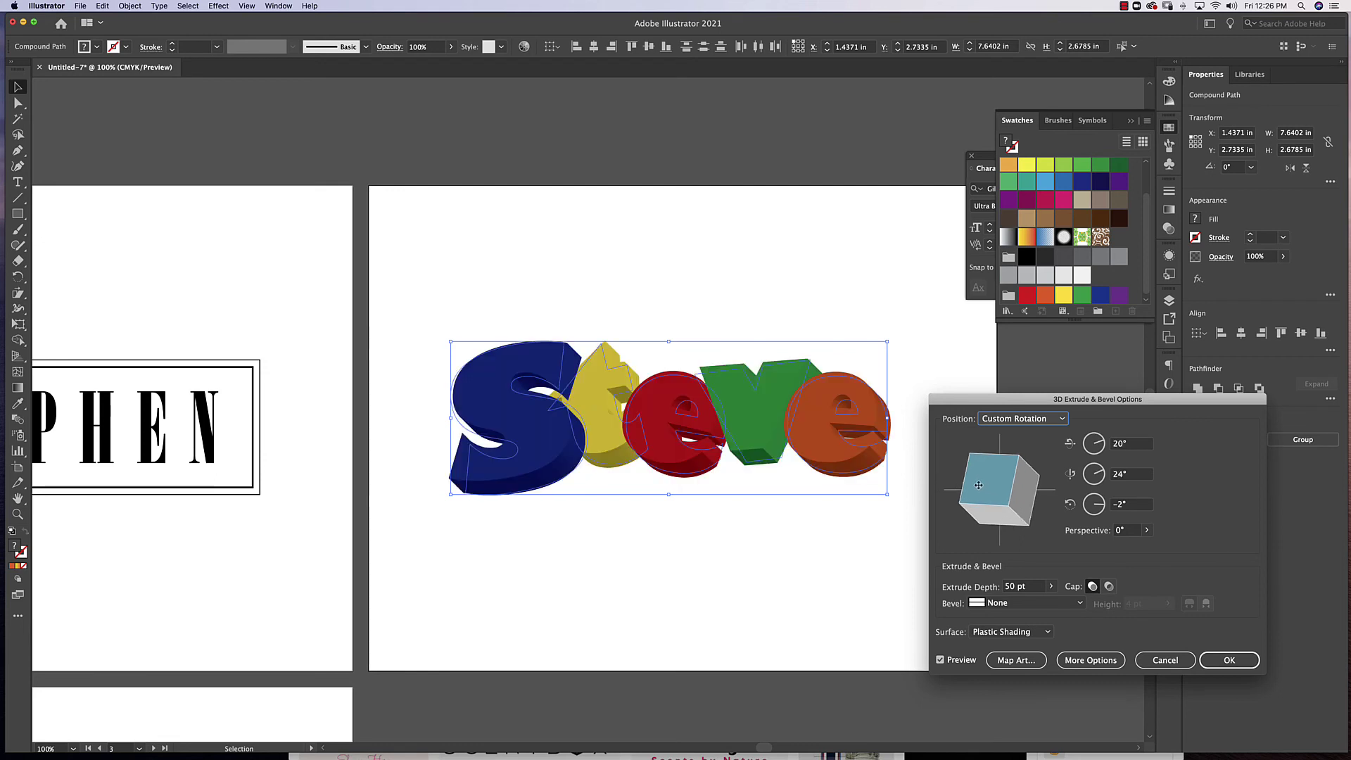
- Recolour the S a lighter blue and give it a custom-angle Extrude & Bevel
click(1166, 659)
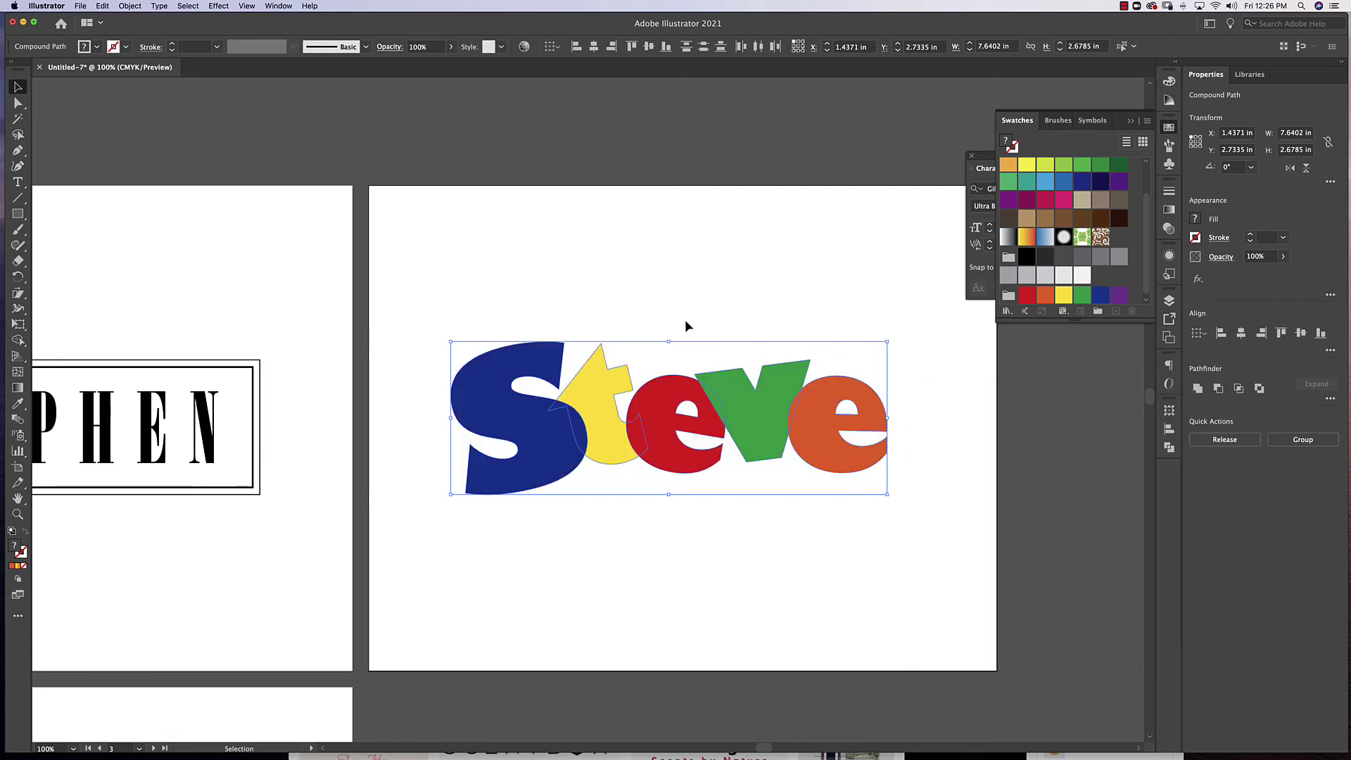
click(666, 299)
click(518, 380)
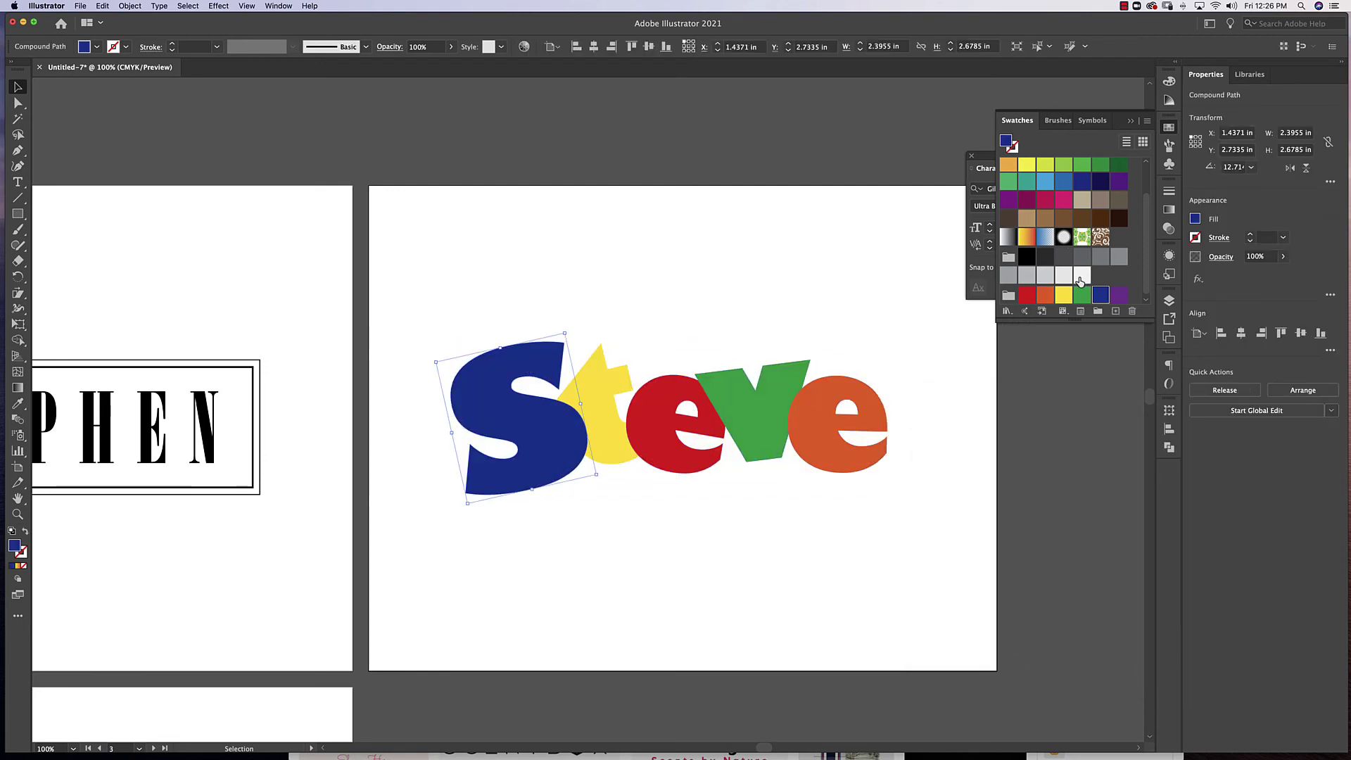
click(1063, 180)
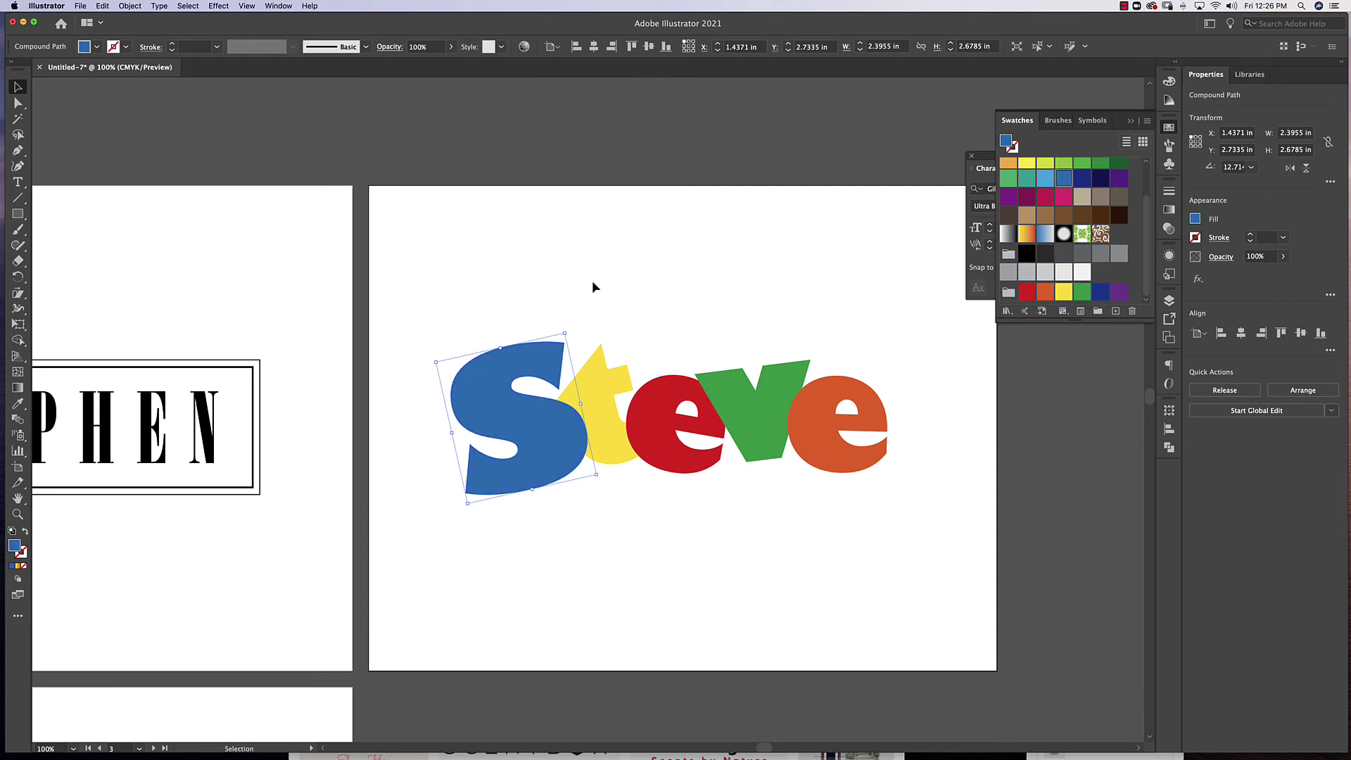
click(220, 6)
mouse_move(227, 70)
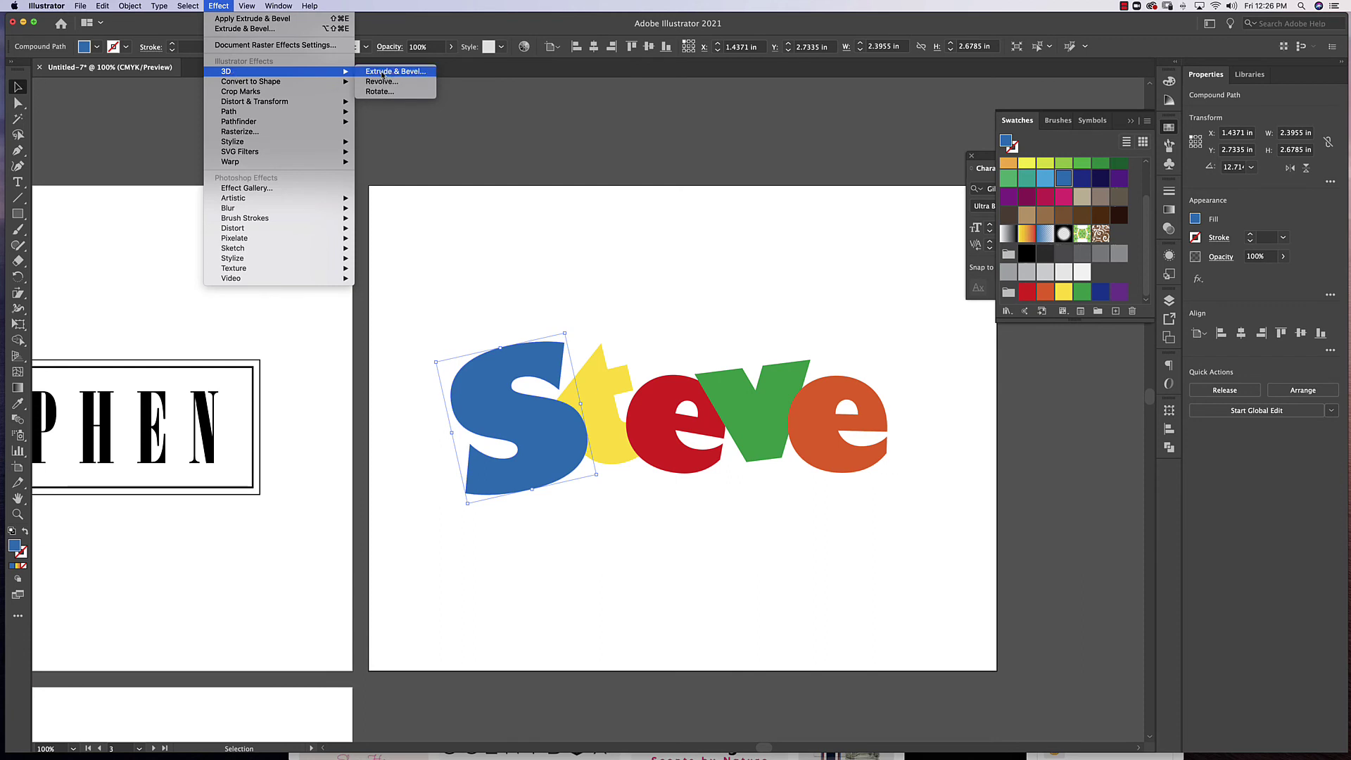
click(393, 71)
mouse_move(1014, 486)
mouse_down()
mouse_move(1007, 502)
mouse_move(1016, 494)
mouse_up()
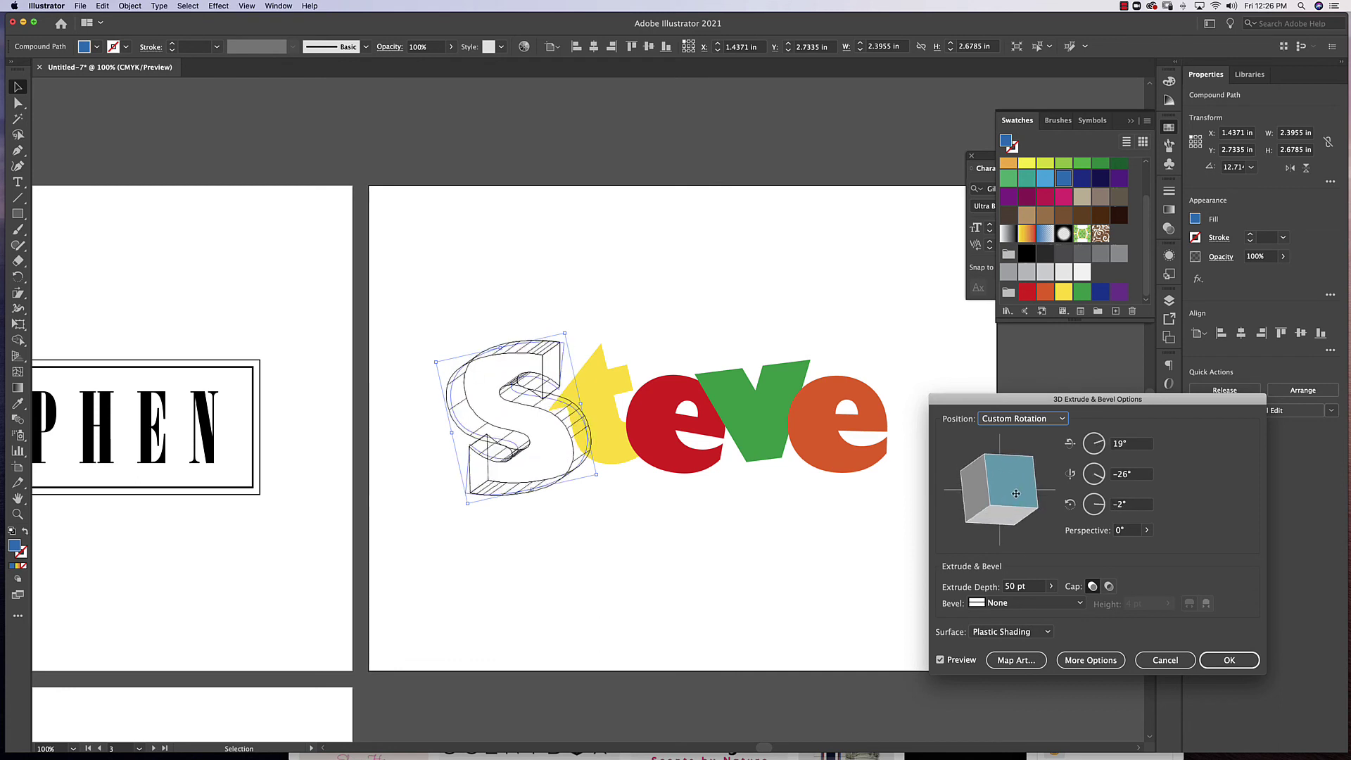
click(1230, 660)
- Give the yellow t its own Extrude & Bevel at a different rotation
click(607, 407)
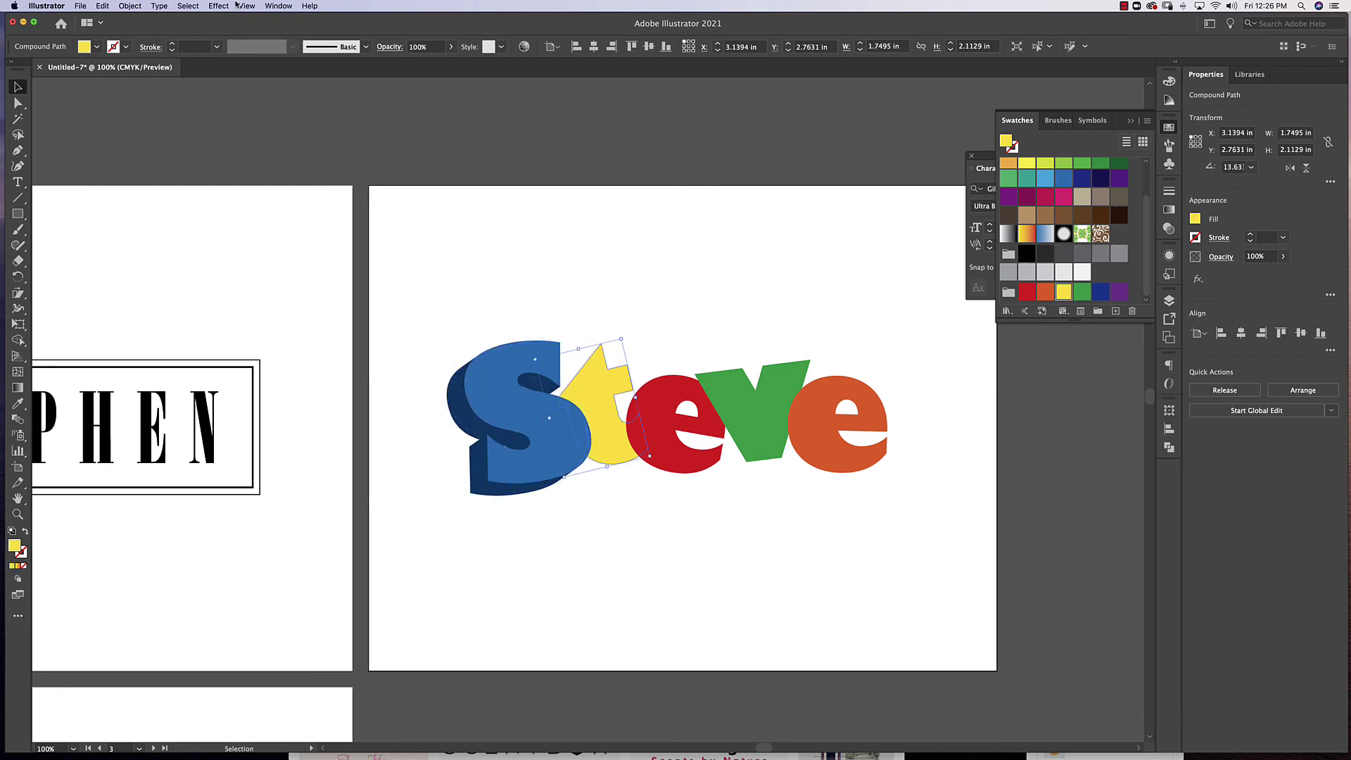
click(218, 6)
mouse_move(226, 71)
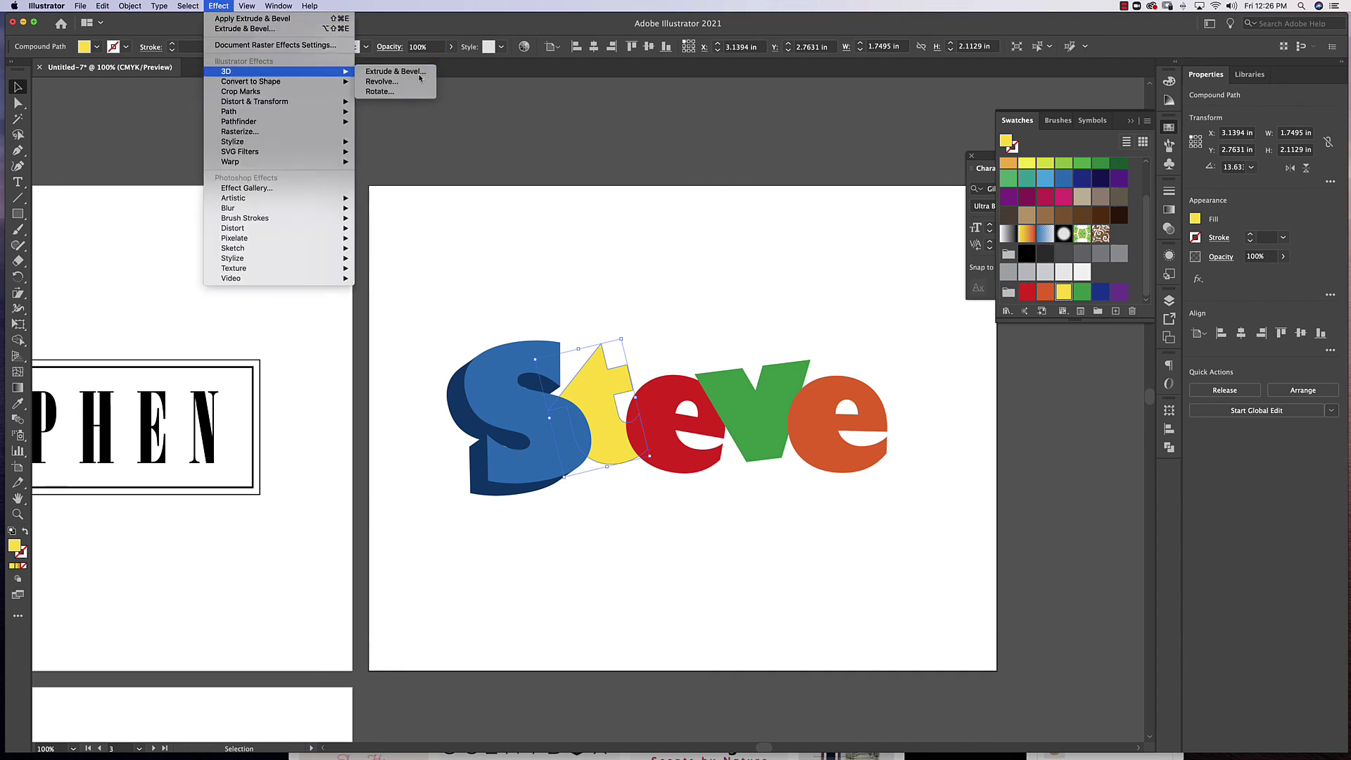
click(396, 75)
mouse_move(992, 505)
mouse_down()
mouse_move(984, 497)
mouse_move(1008, 471)
mouse_up()
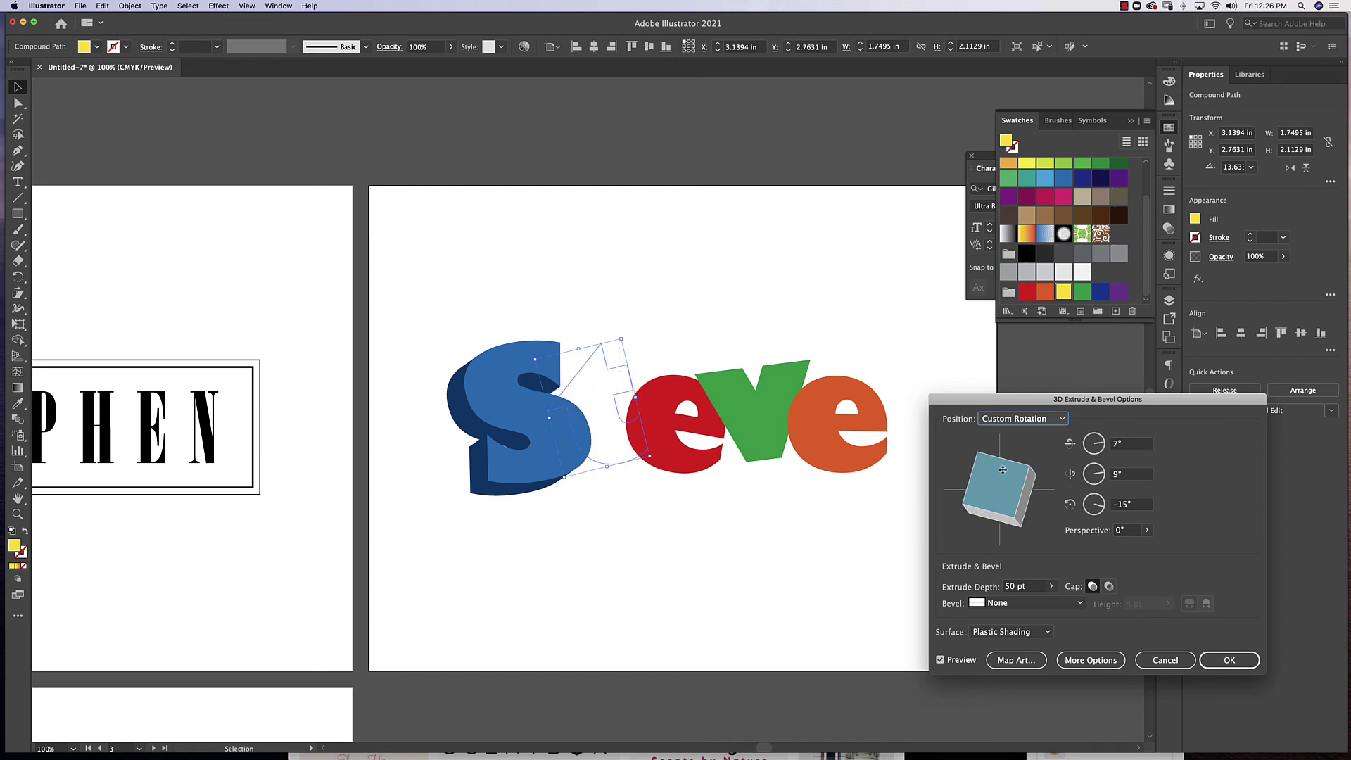
click(1229, 661)
- Extrude the red e in 3D with a custom rotation
click(676, 454)
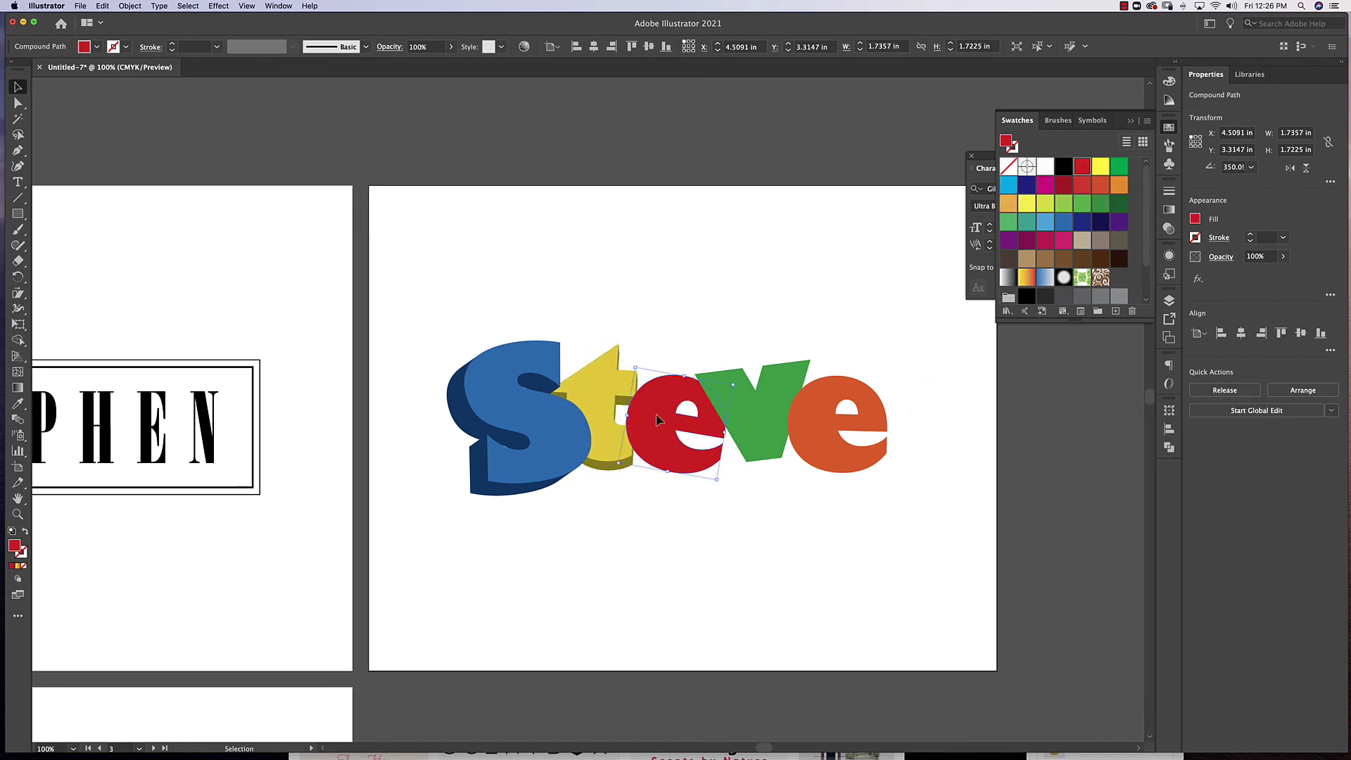
click(218, 6)
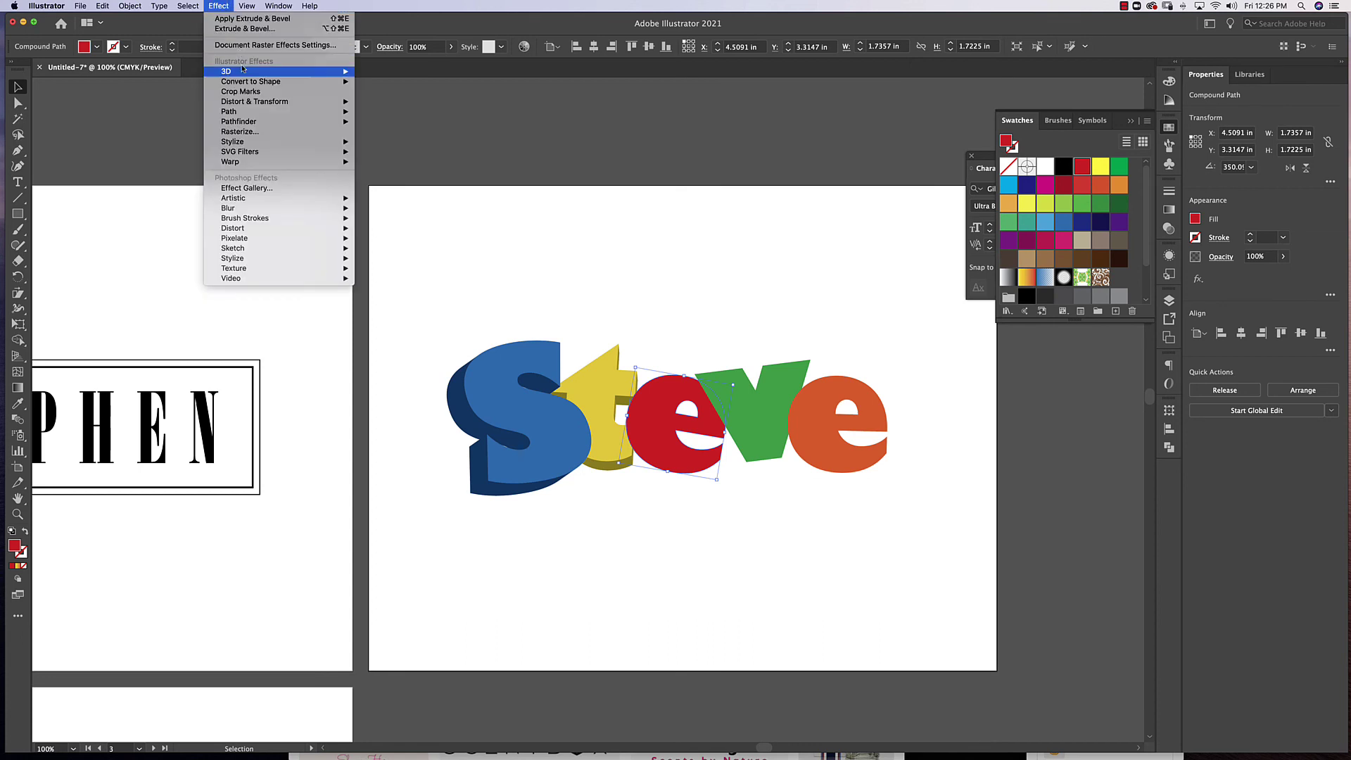
click(391, 76)
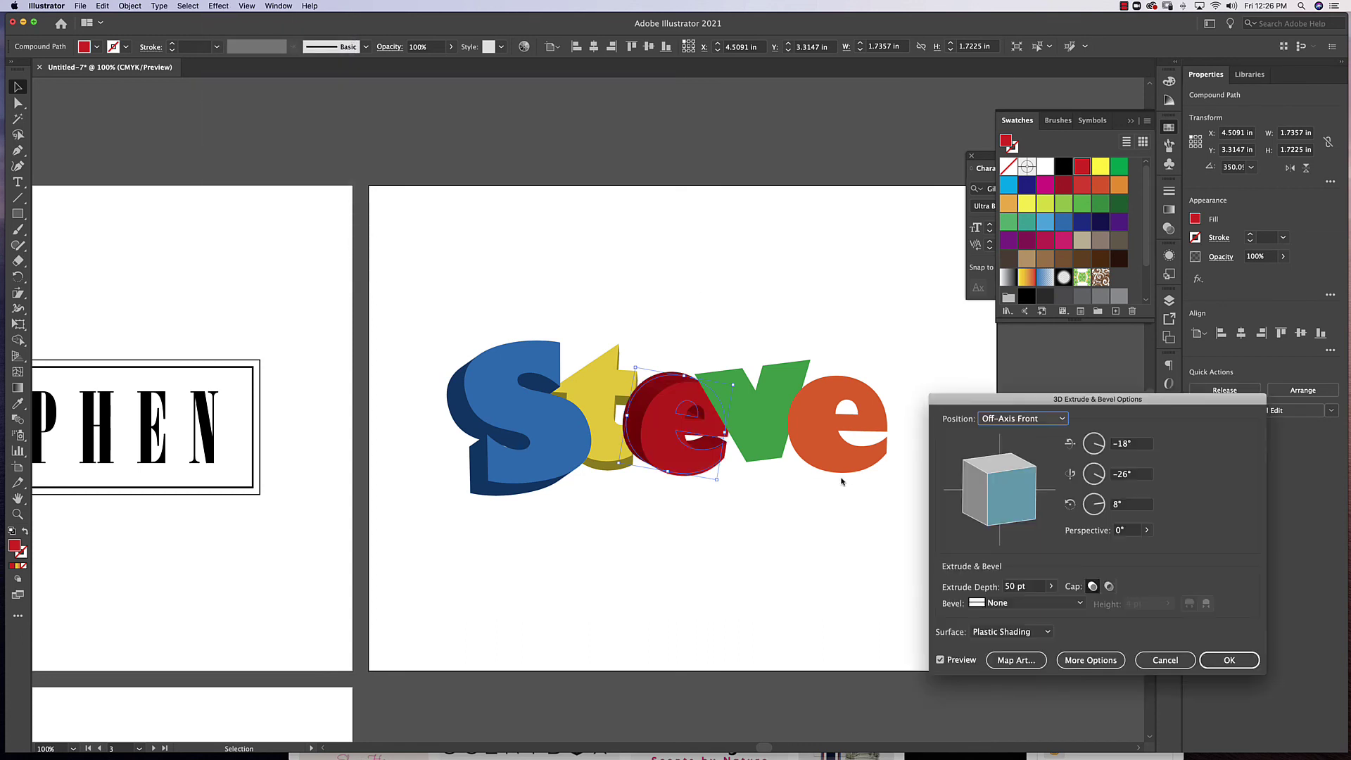
drag(1024, 492, 989, 476)
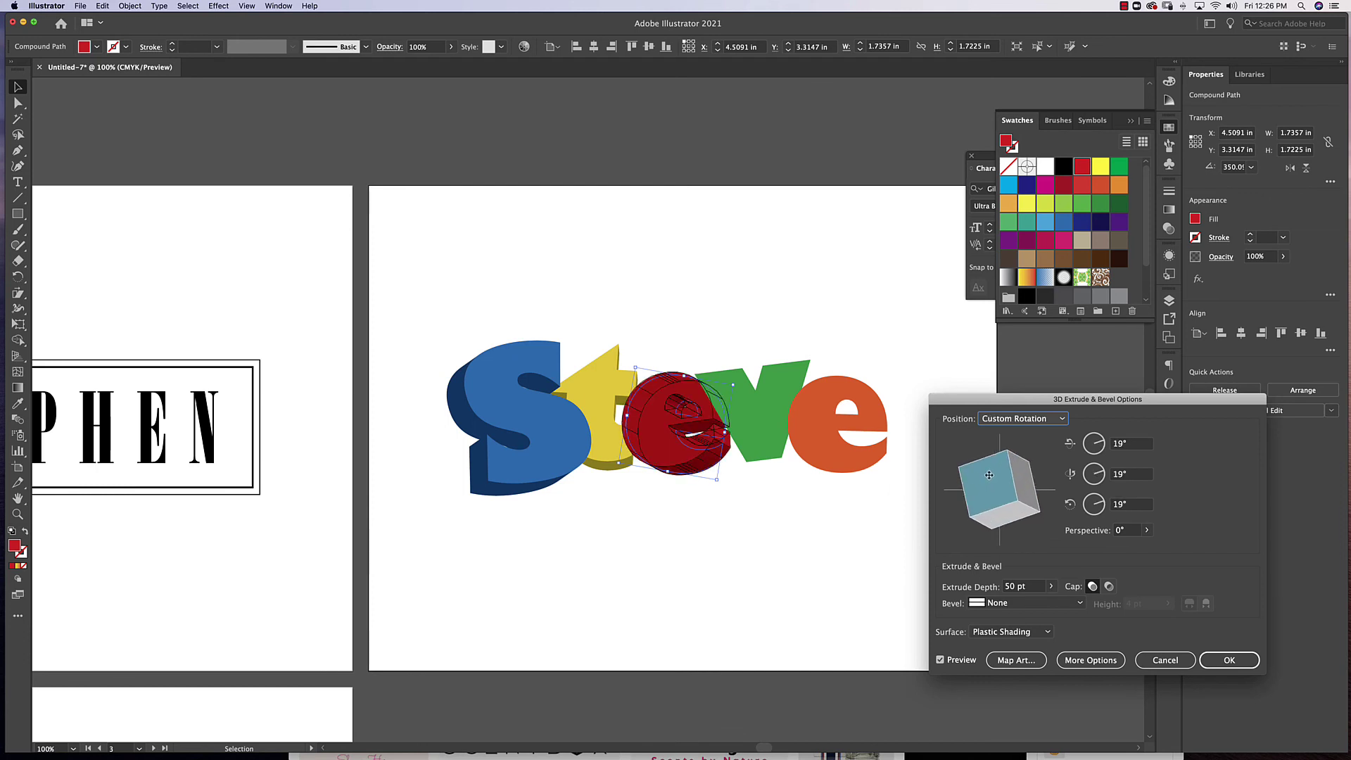
click(1230, 661)
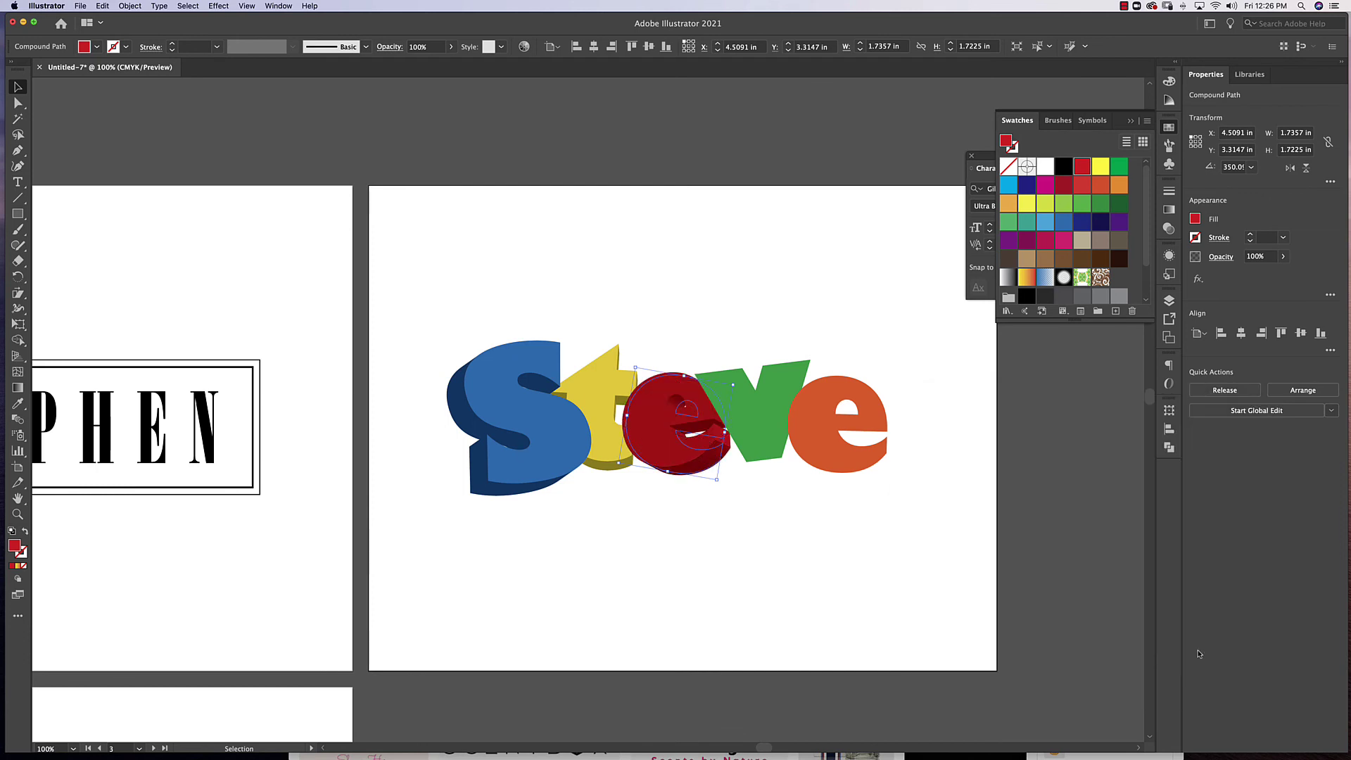
- Extrude the green v in 3D, settling it at a gentler tilt
click(761, 409)
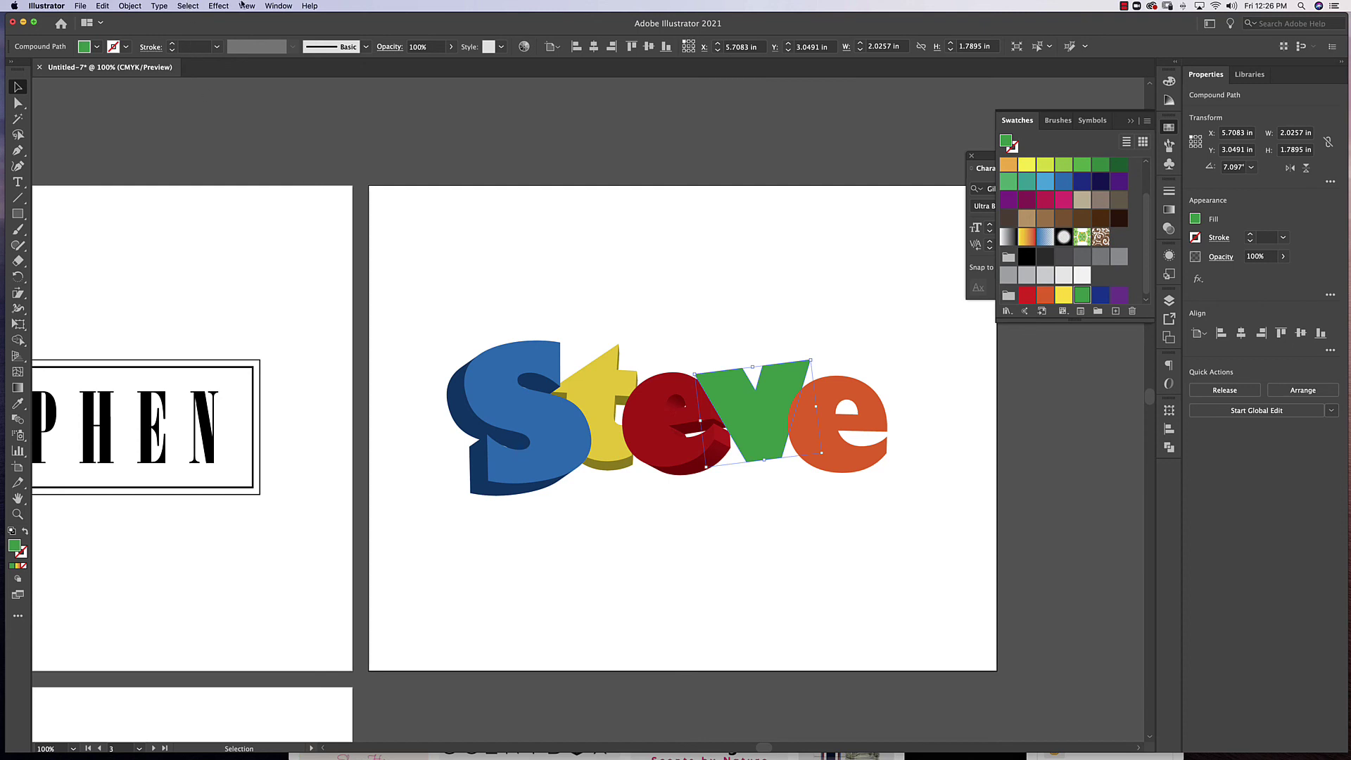
click(219, 7)
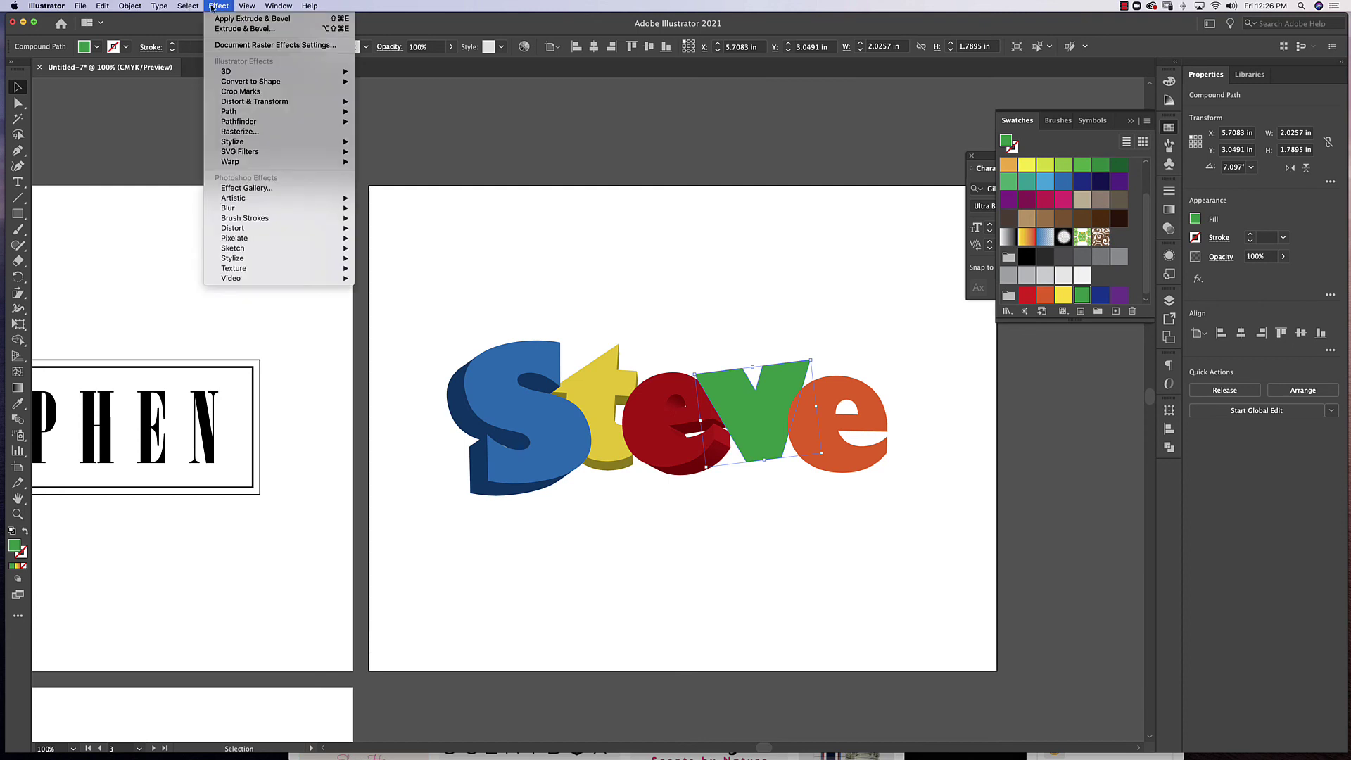
mouse_move(254, 71)
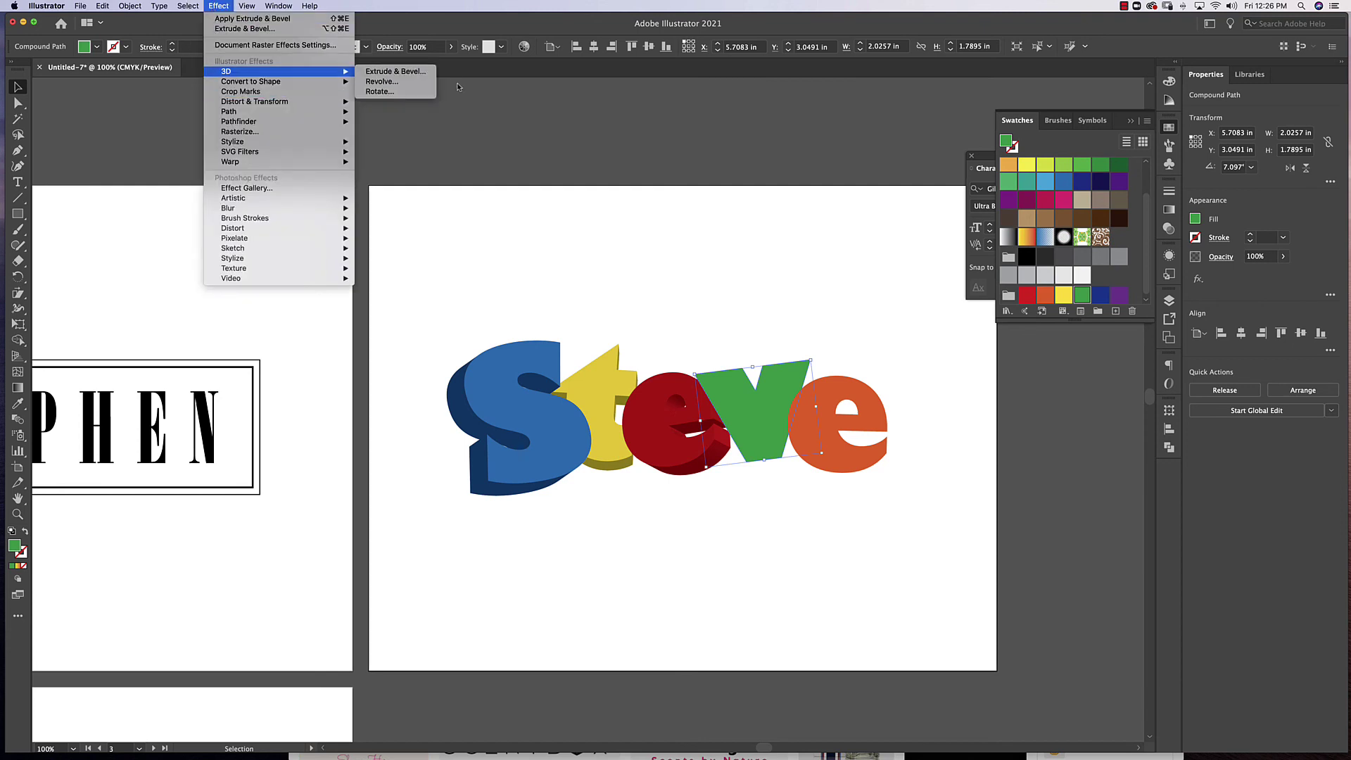
click(394, 71)
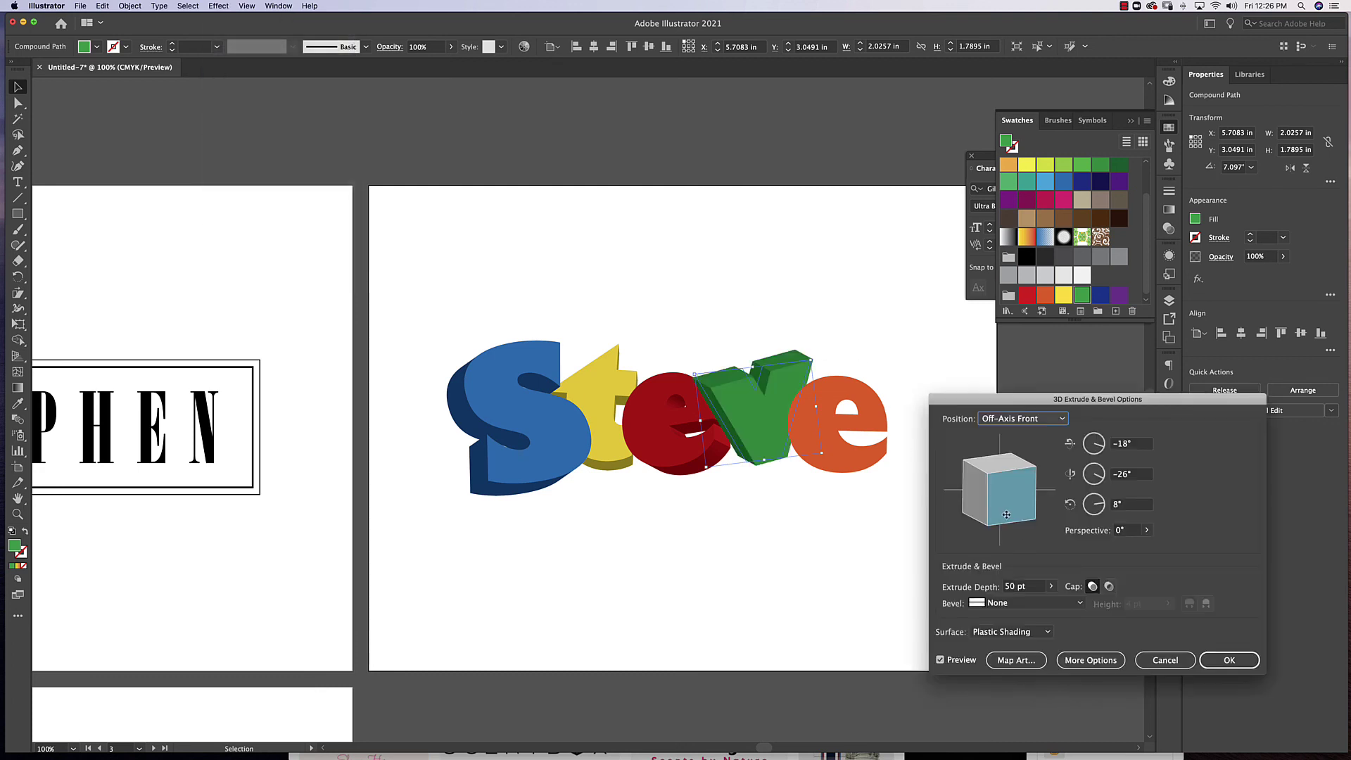
mouse_move(1006, 513)
mouse_down()
mouse_move(993, 486)
mouse_move(982, 496)
mouse_up()
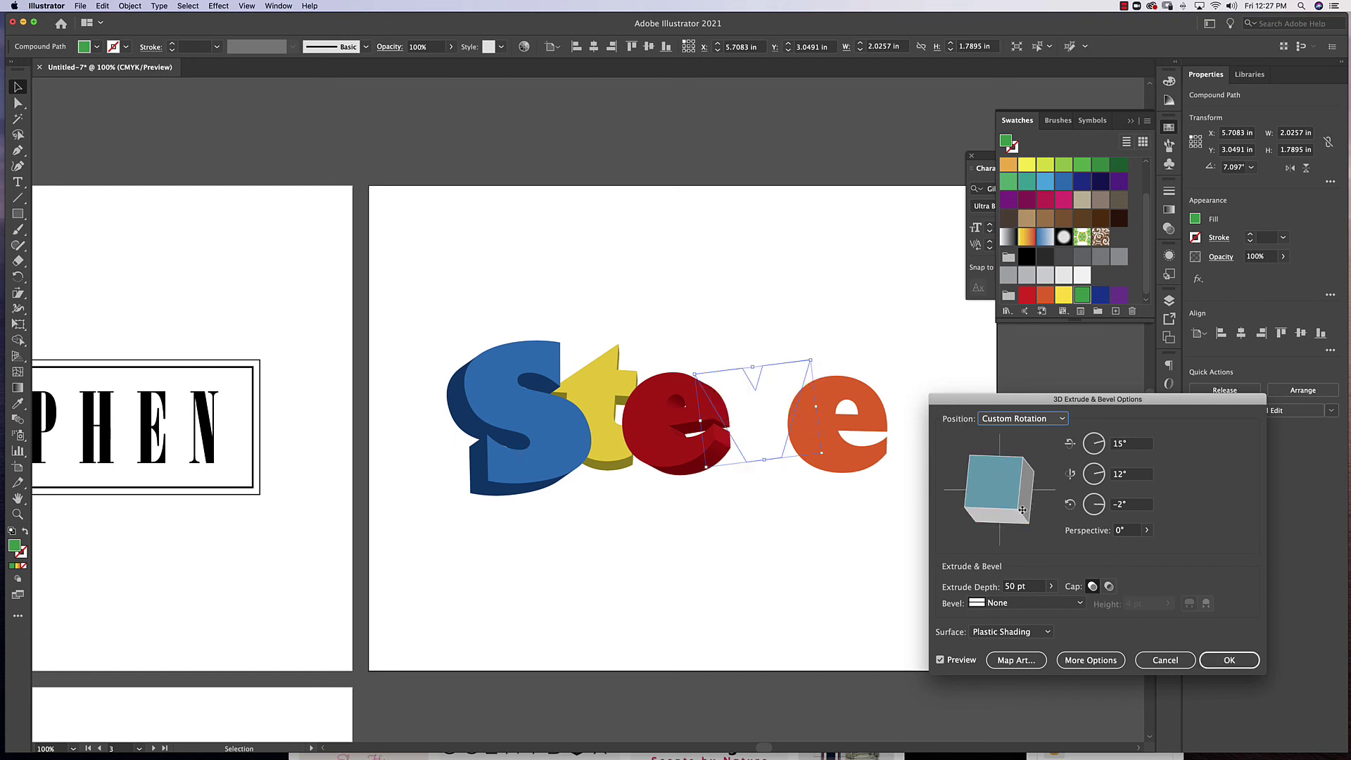
drag(1022, 511, 1012, 515)
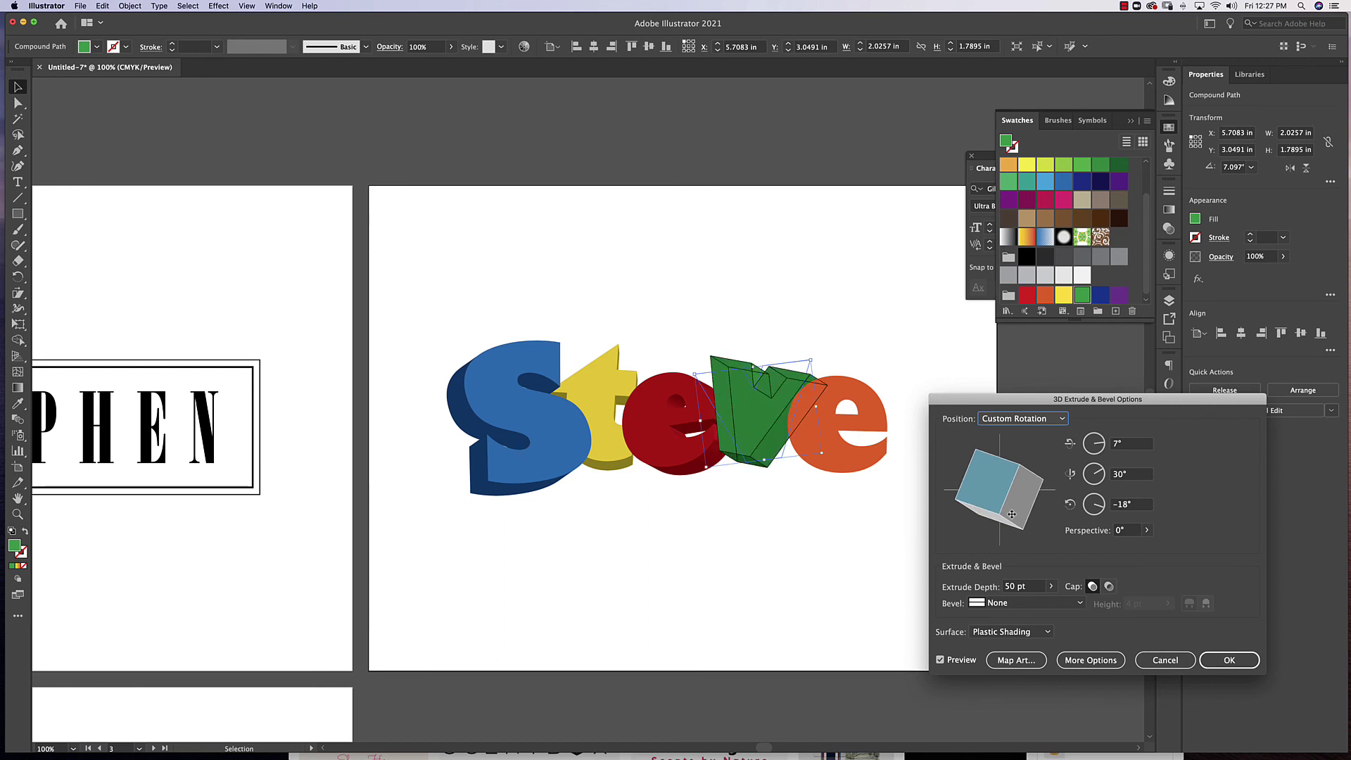
drag(985, 465, 1040, 528)
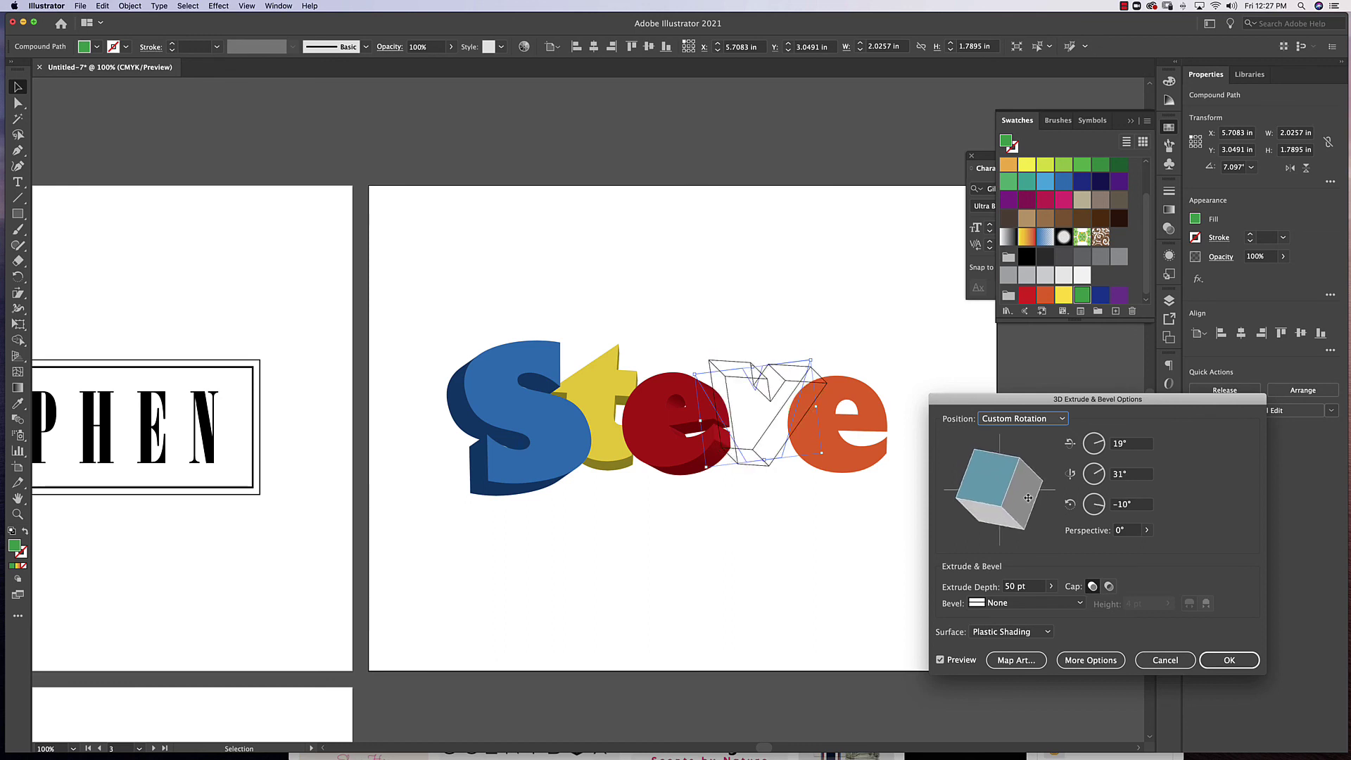
drag(986, 497, 995, 498)
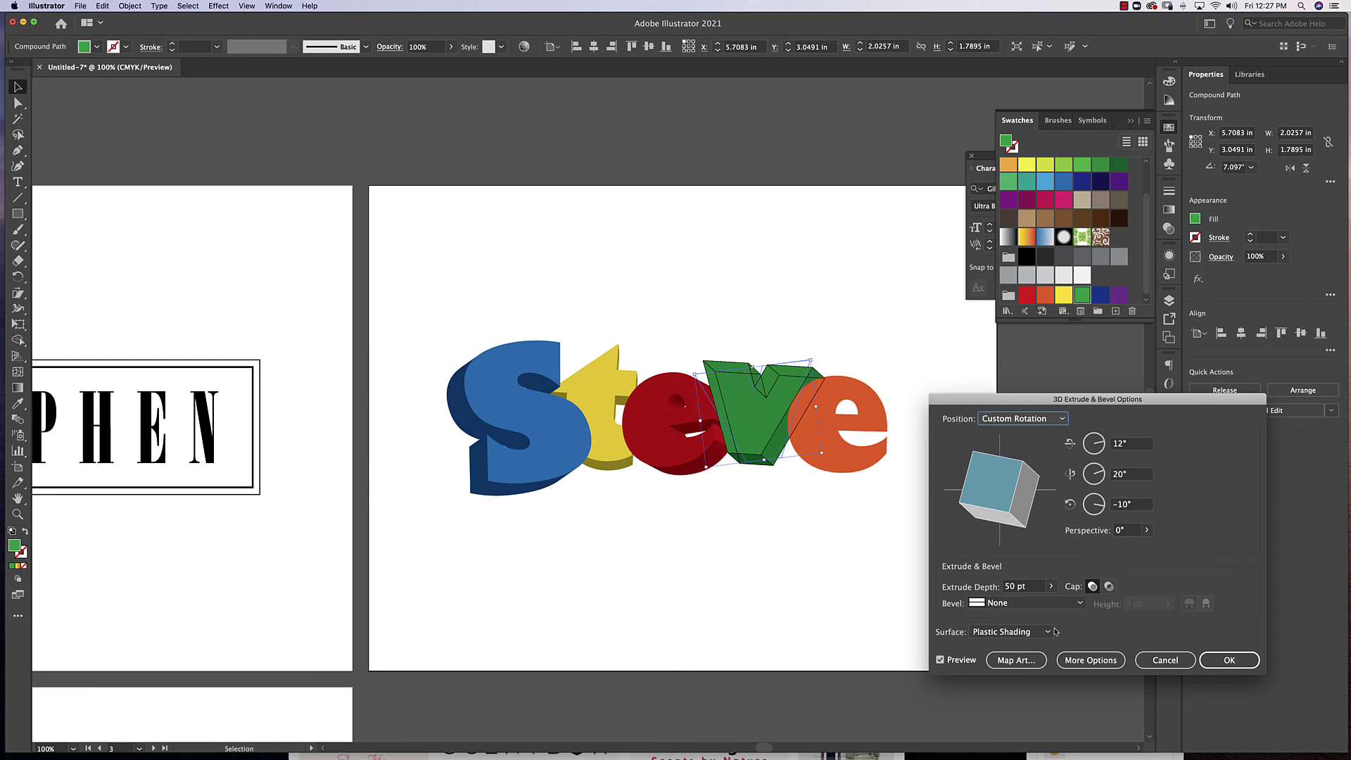
click(1231, 659)
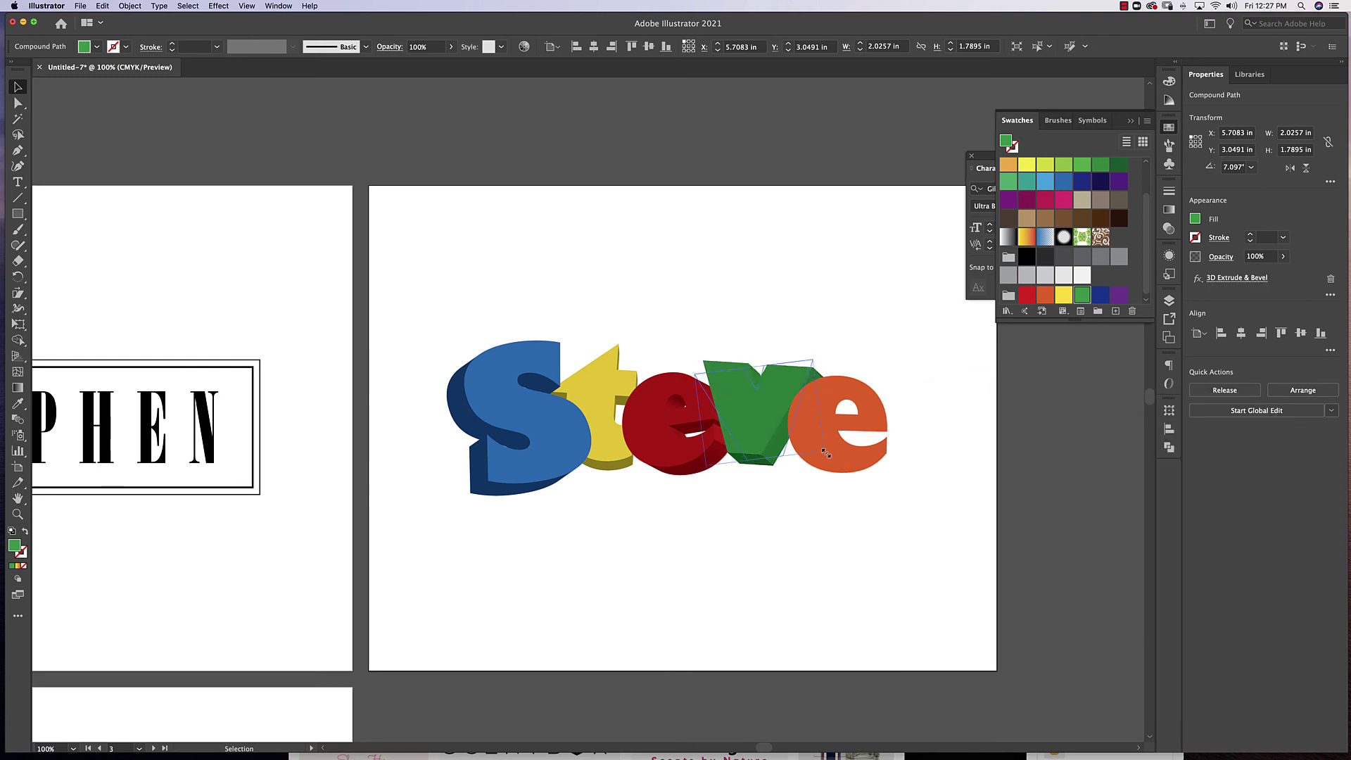
- Apply Extrude & Bevel to the orange final e with a custom tilted rotation
click(845, 399)
click(219, 5)
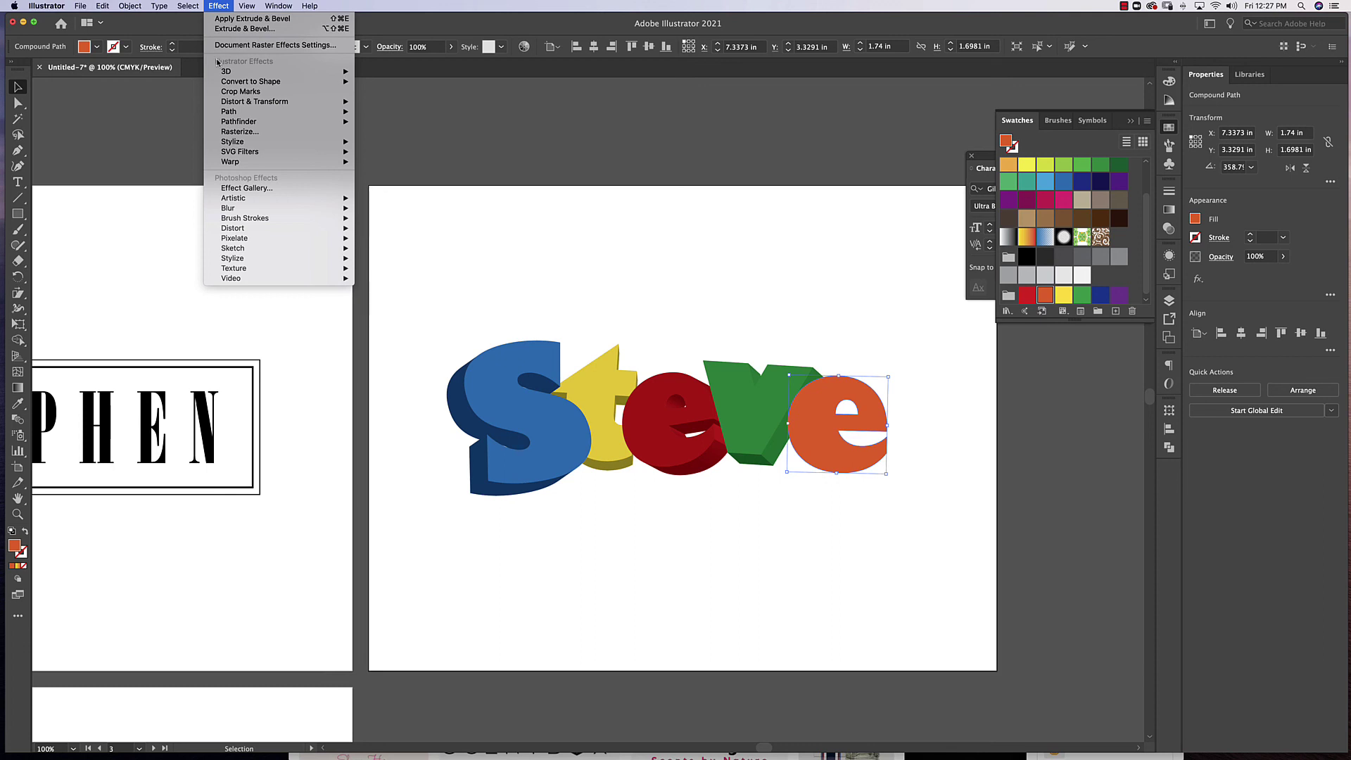
mouse_move(226, 71)
click(396, 72)
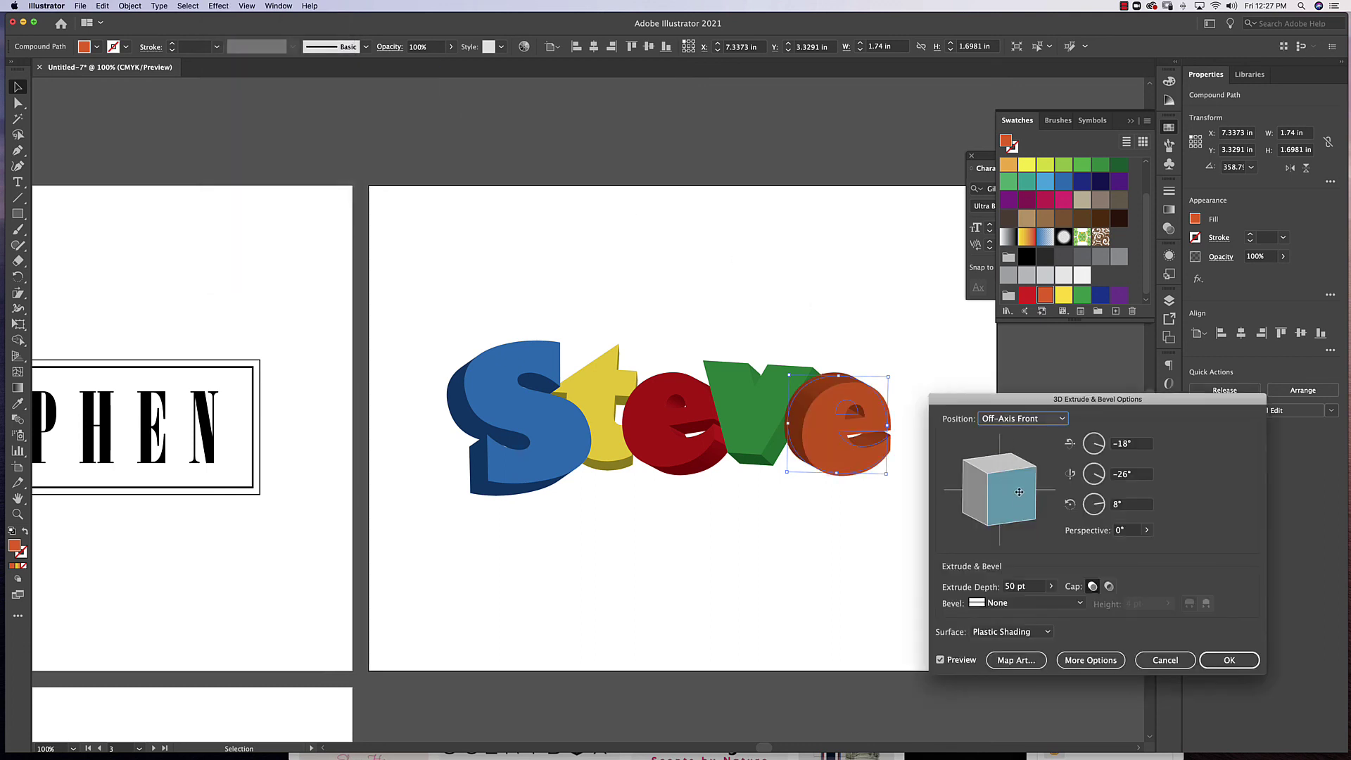
drag(1018, 490, 1012, 478)
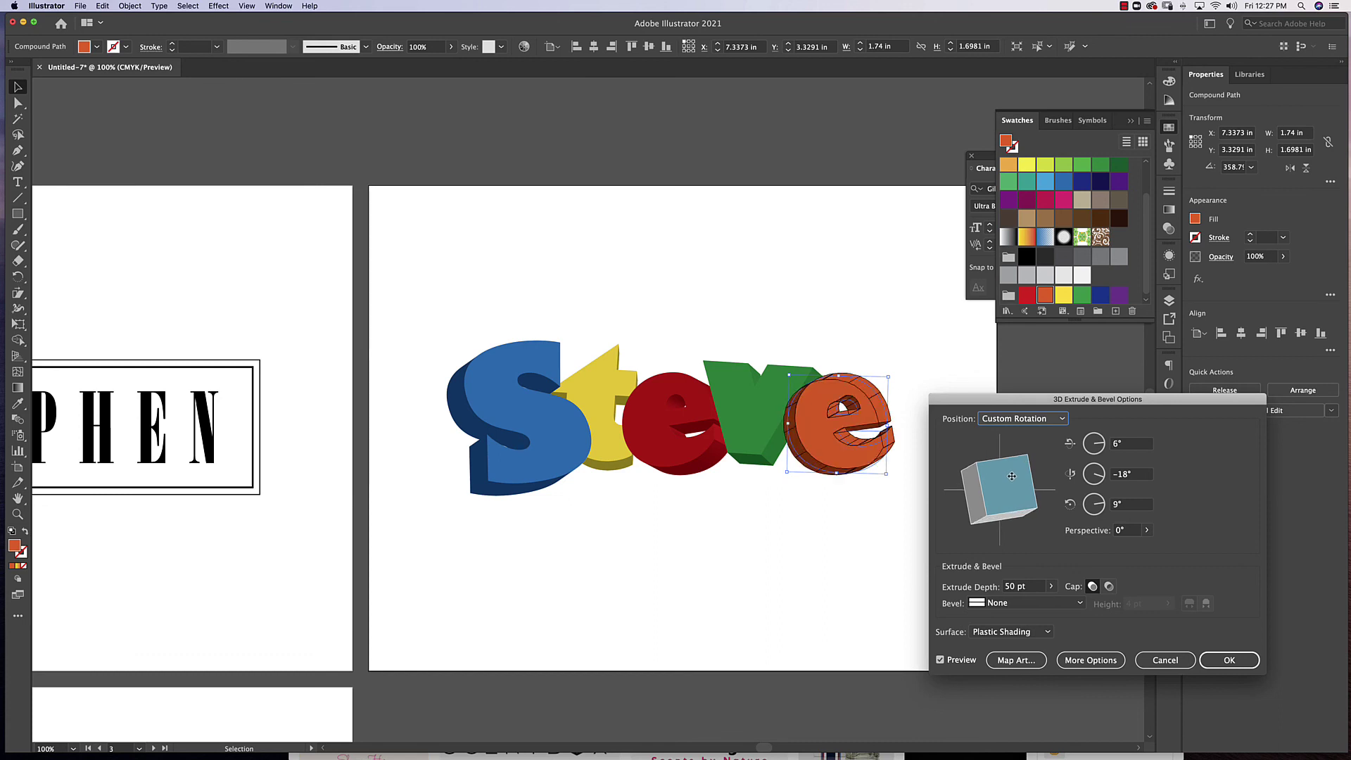
mouse_move(968, 481)
mouse_down()
mouse_move(1045, 491)
mouse_move(1024, 493)
mouse_up()
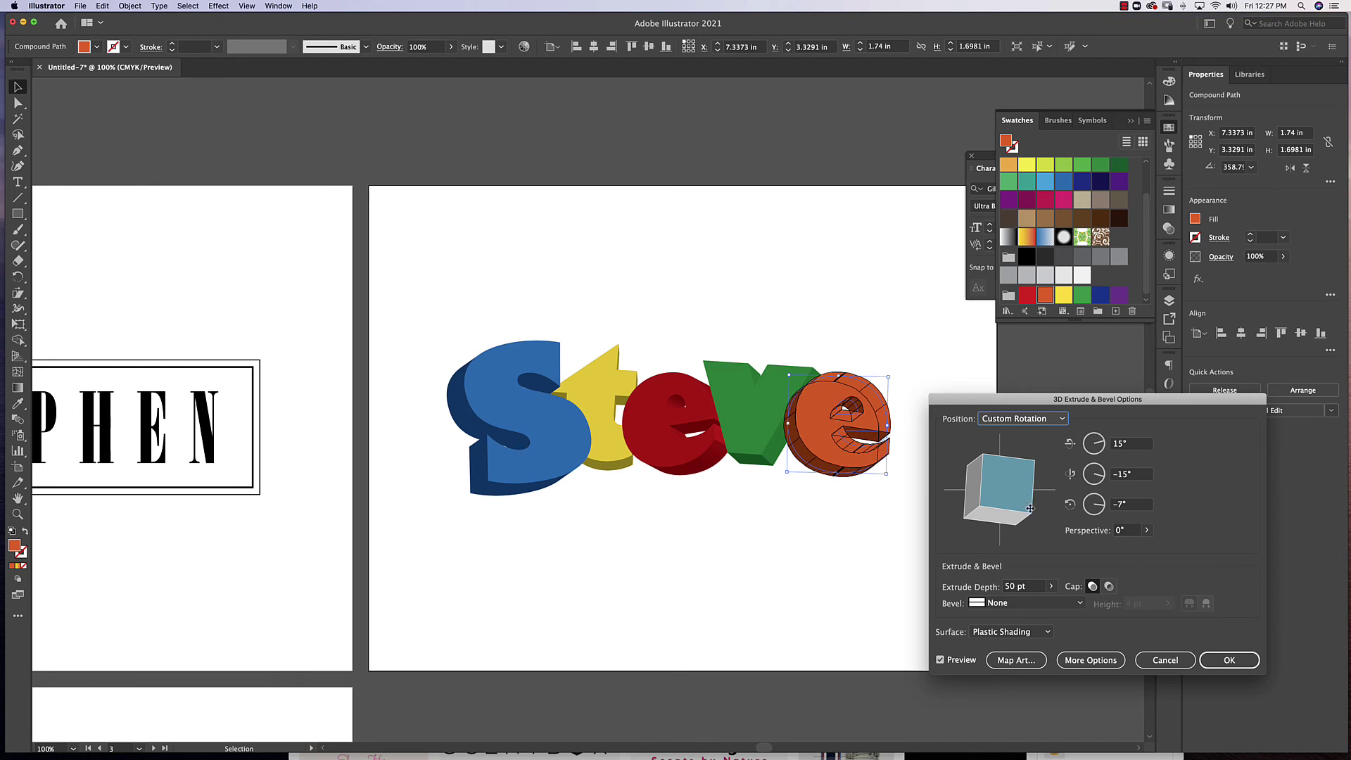
click(1229, 660)
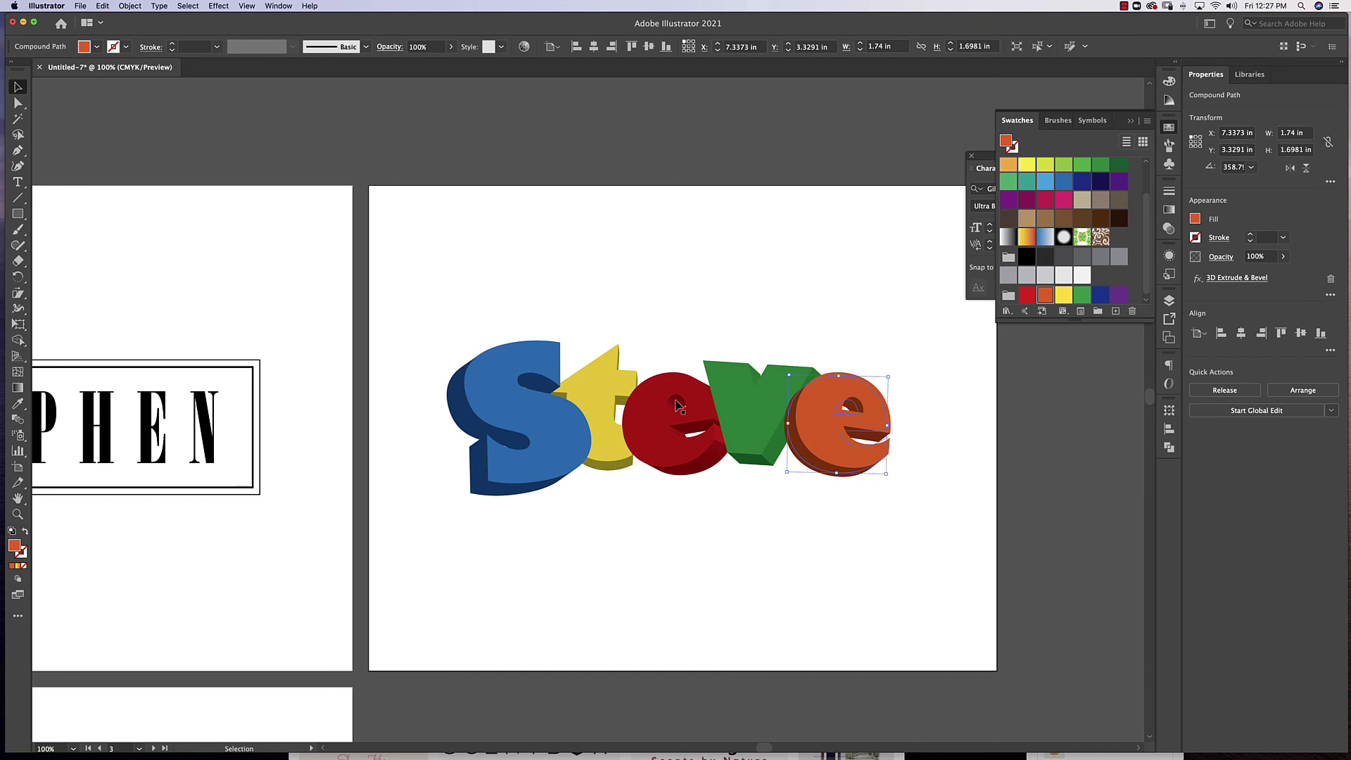
click(690, 570)
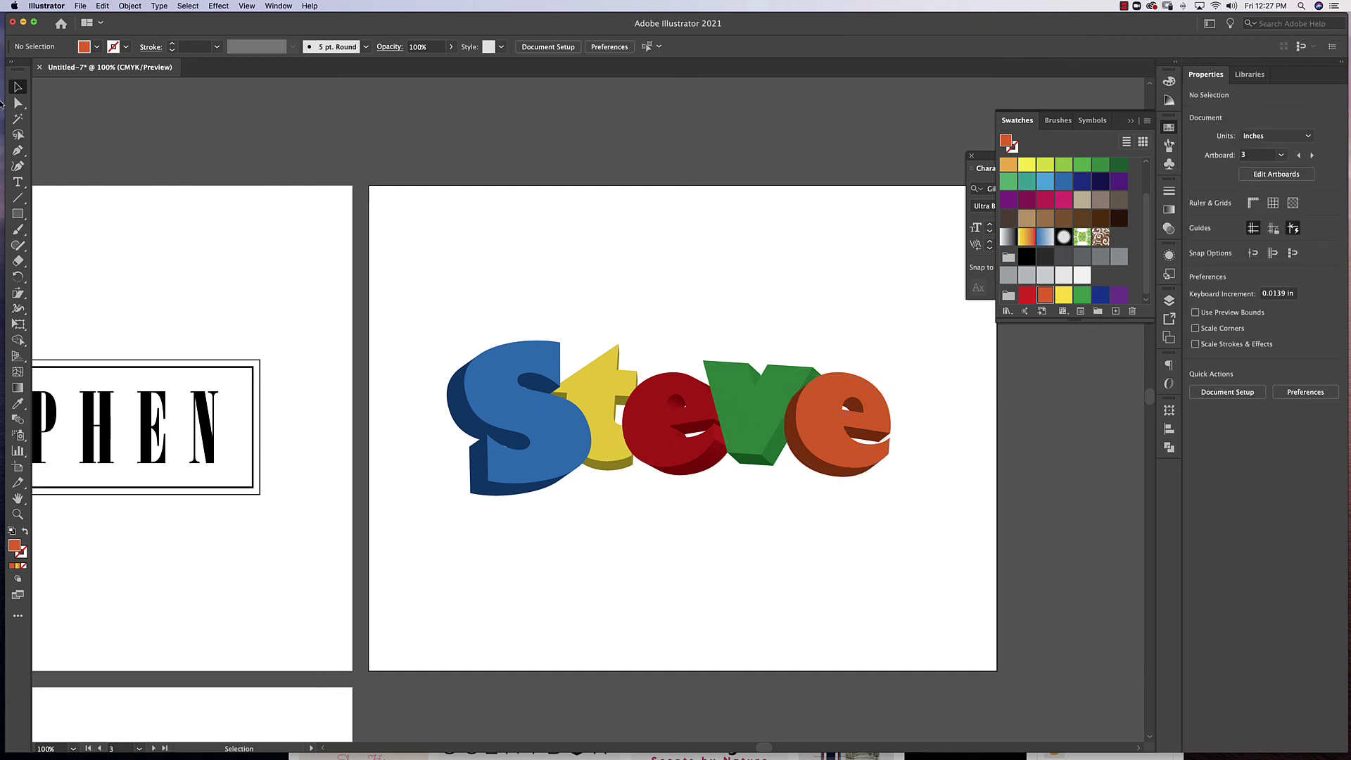
- Select all five 3D letters and expand their appearance into editable shapes
click(17, 101)
click(503, 380)
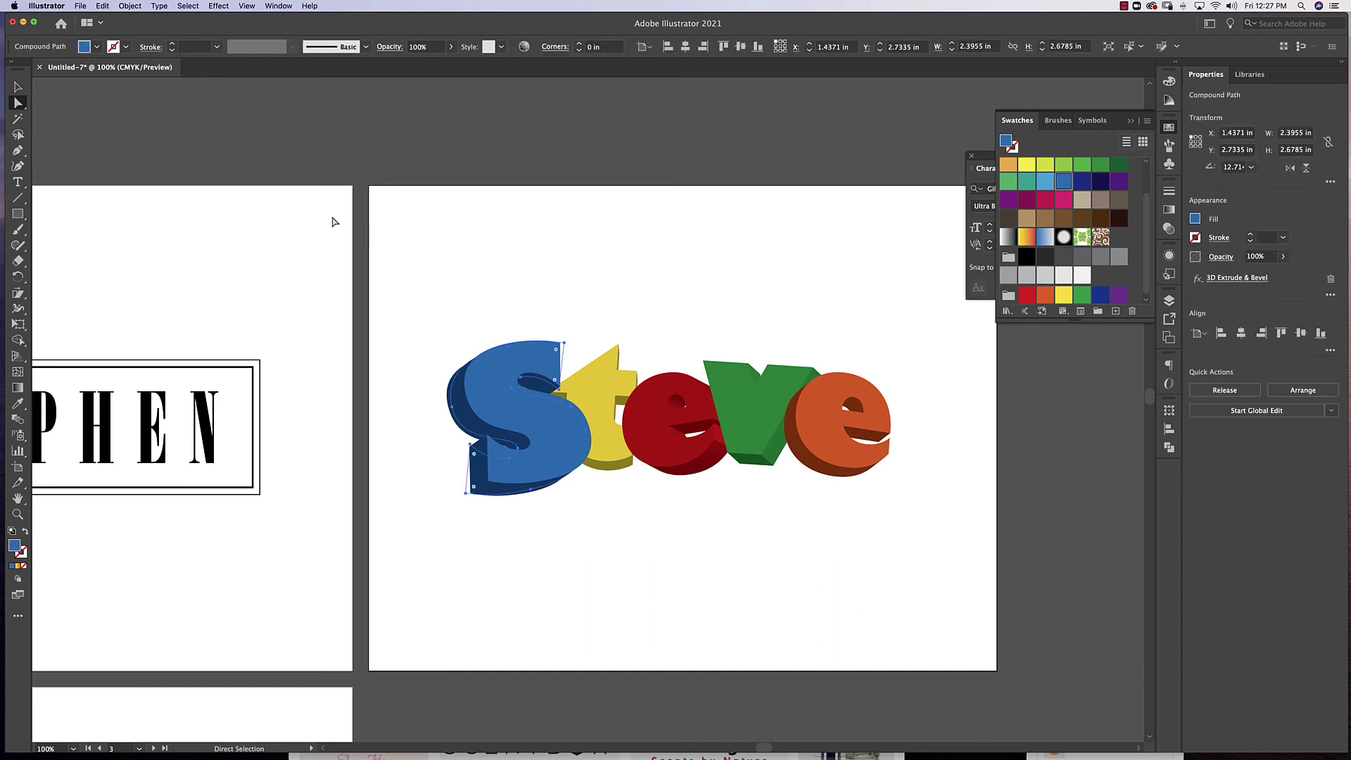
click(18, 88)
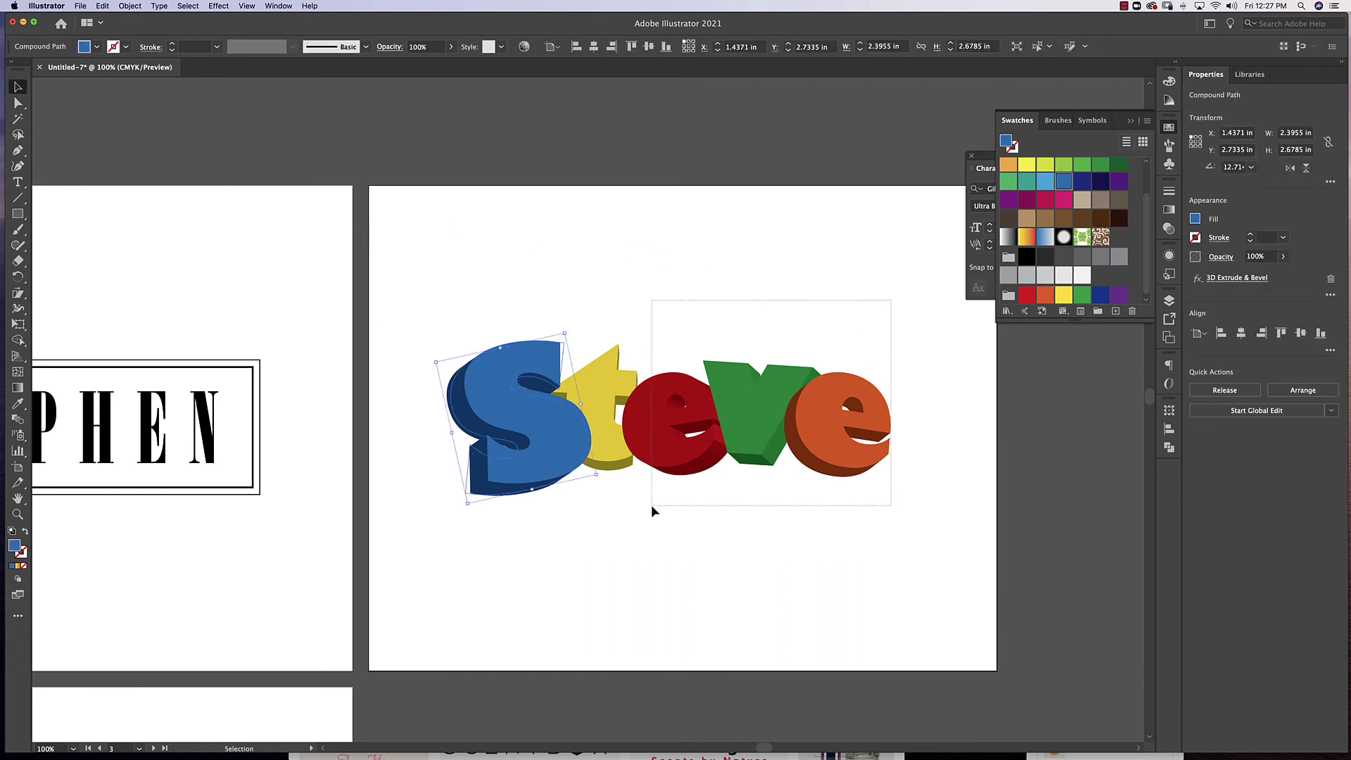
drag(893, 302, 437, 456)
click(130, 6)
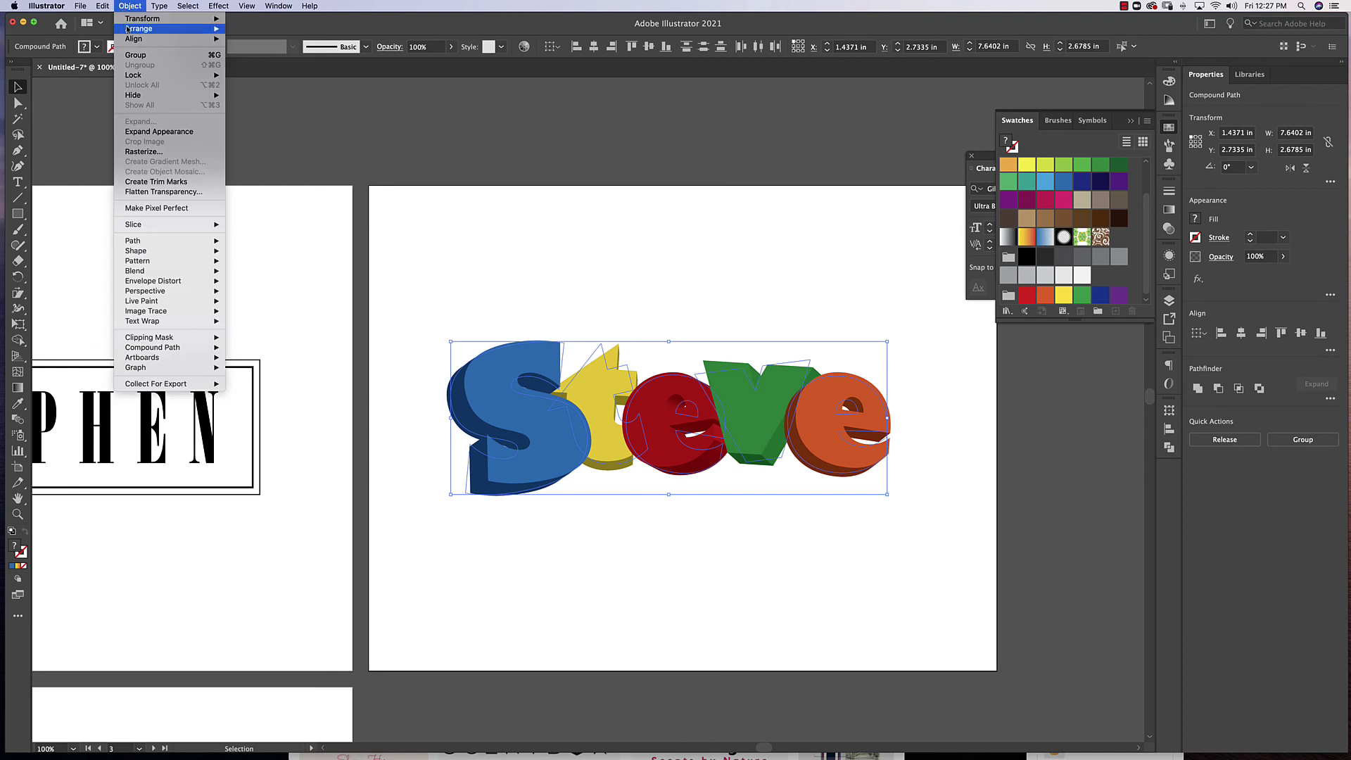
click(157, 132)
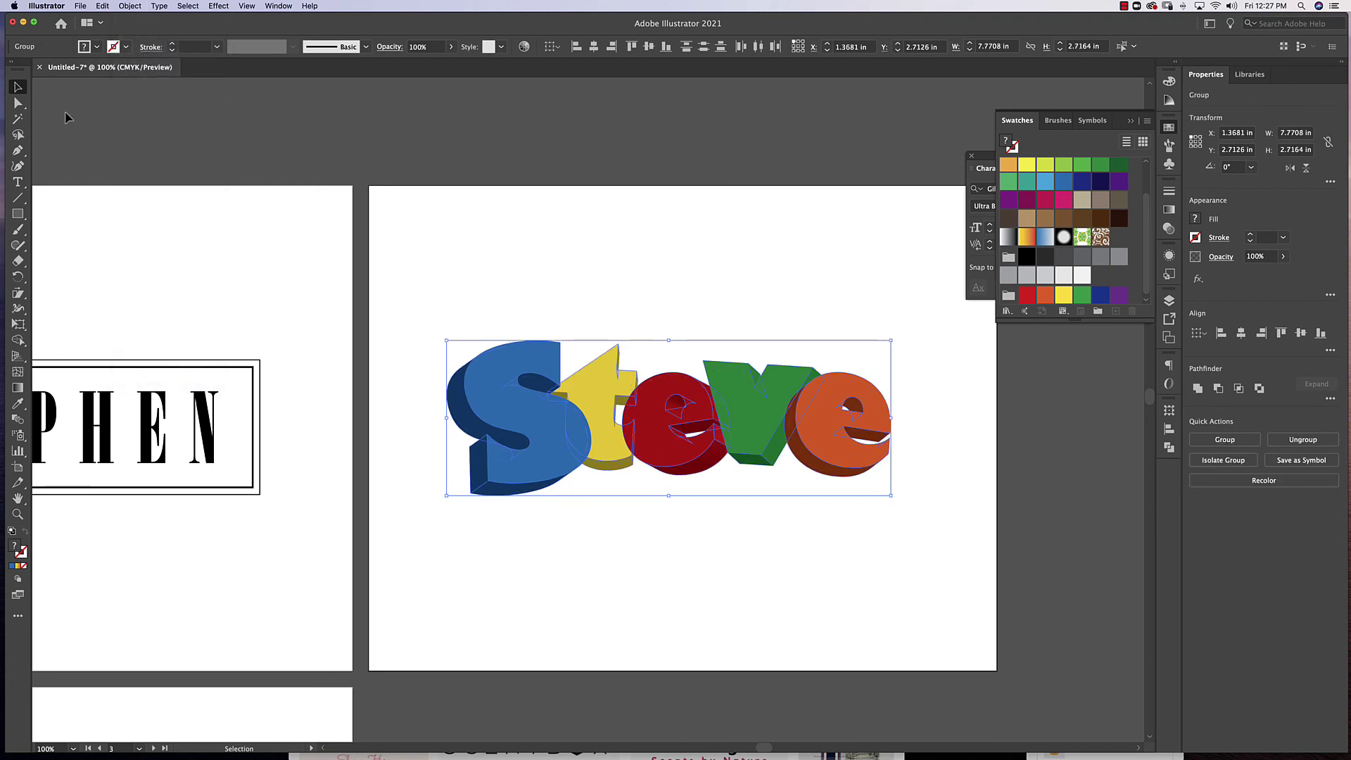
- Give the front faces of S, t, e, v and e a white 2 pt stroke
click(17, 103)
click(555, 365)
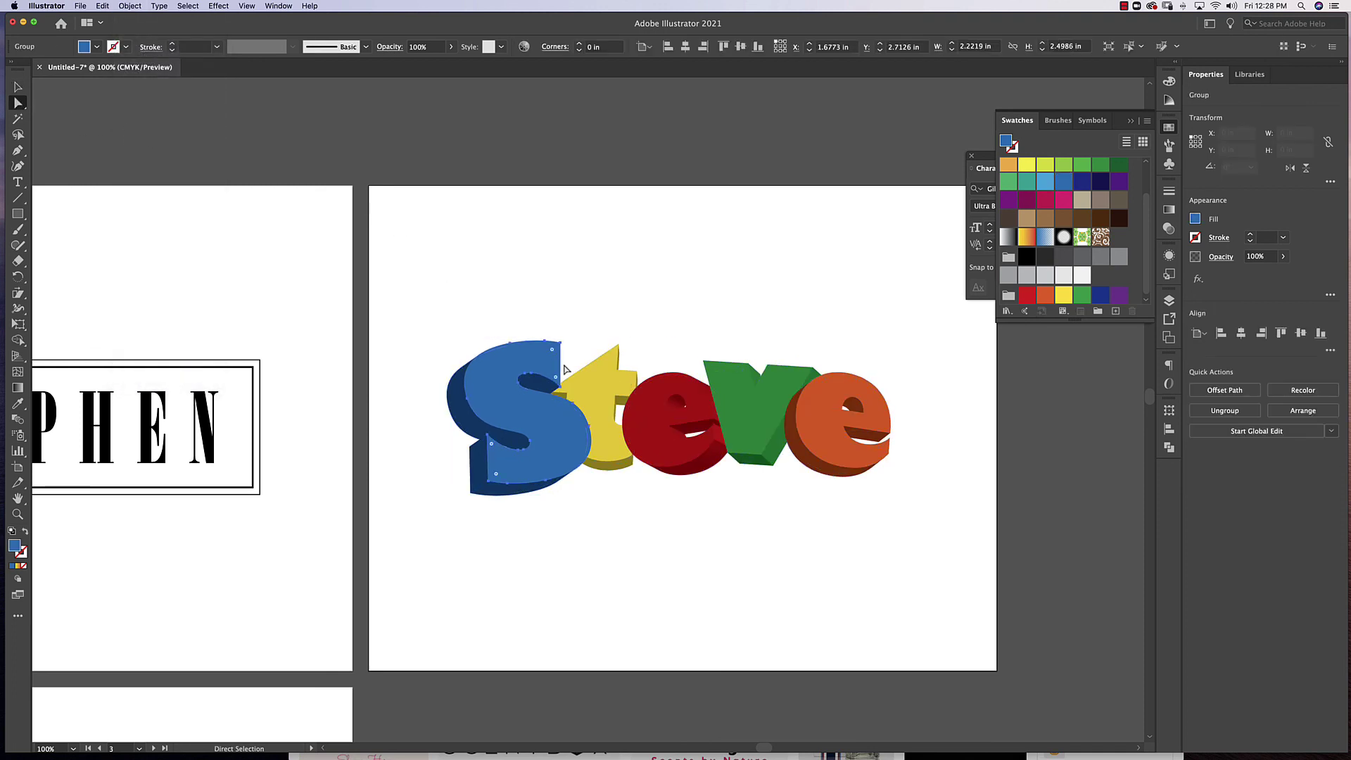
shift+click(602, 389)
shift+click(676, 417)
shift+click(739, 406)
shift+click(817, 412)
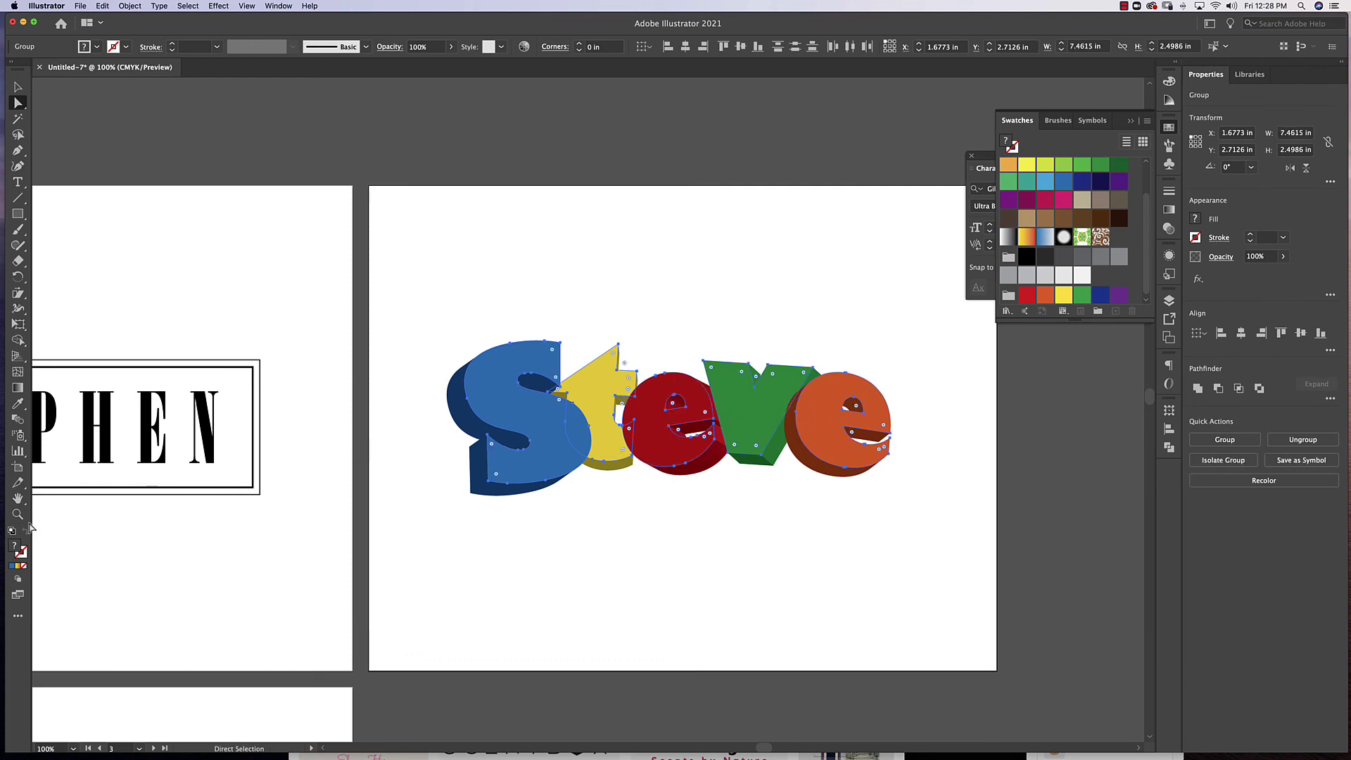
click(22, 554)
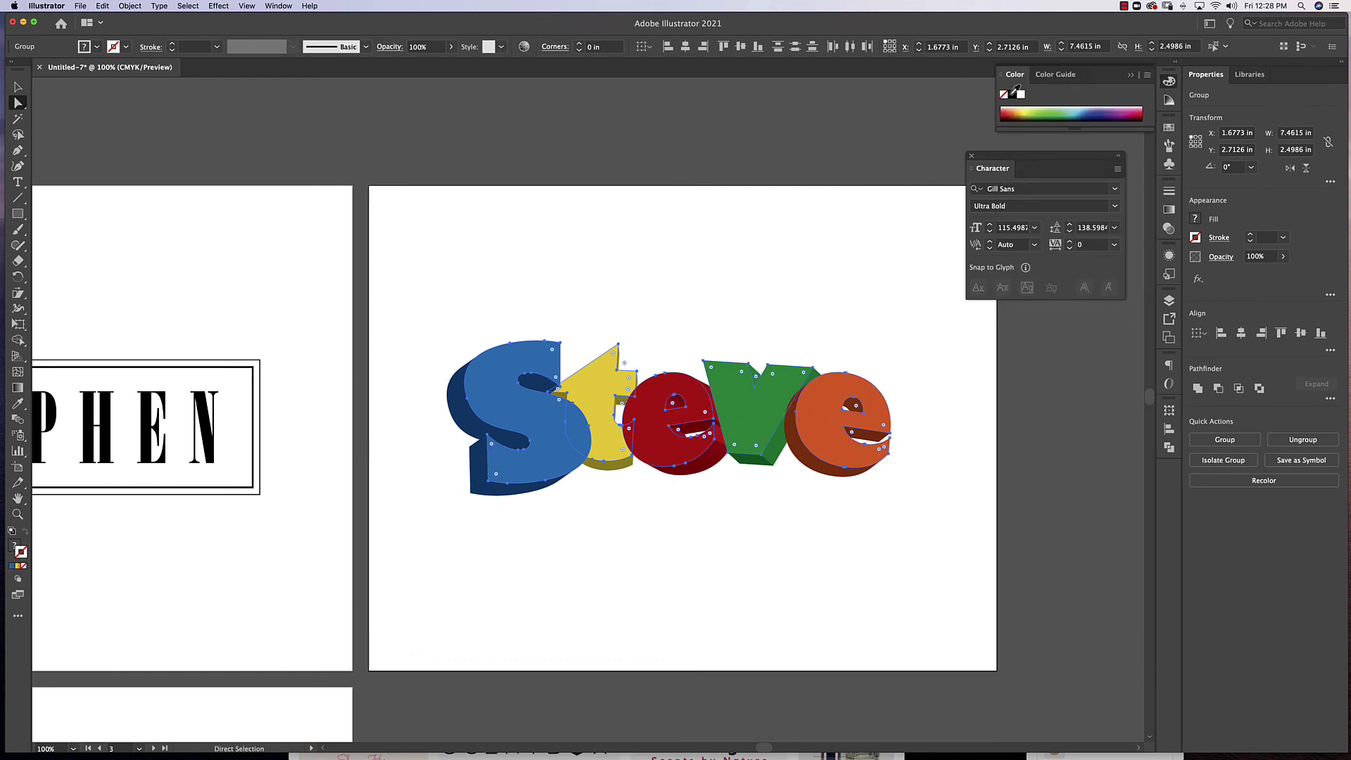
click(1021, 95)
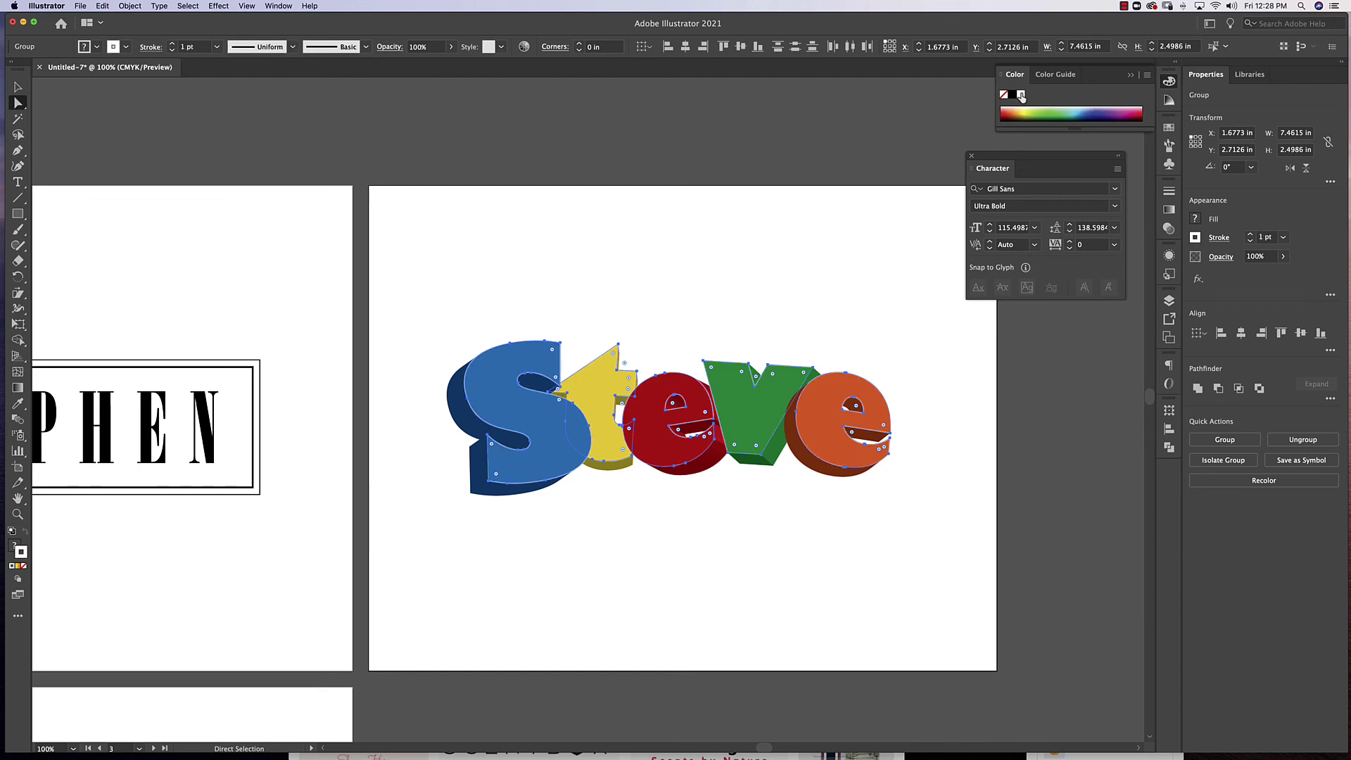
click(173, 43)
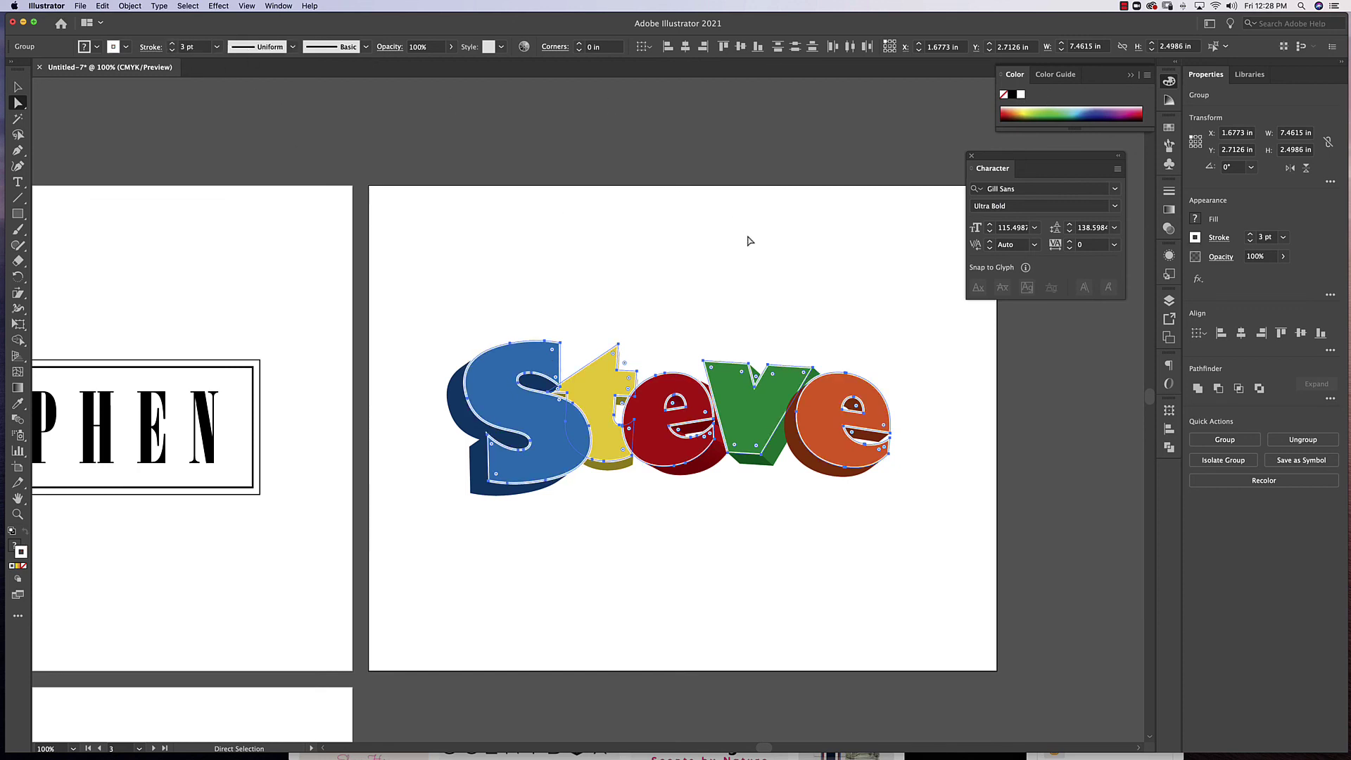
key(Down)
click(887, 312)
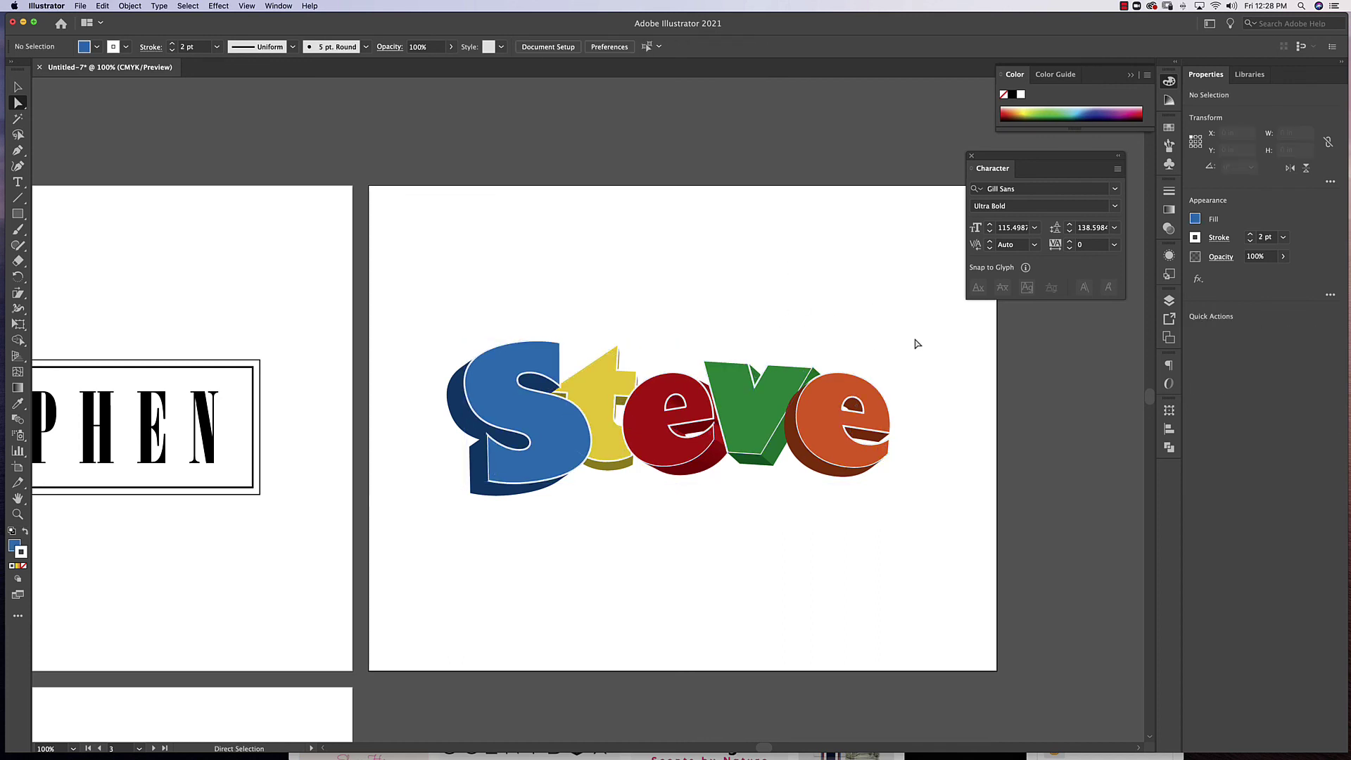